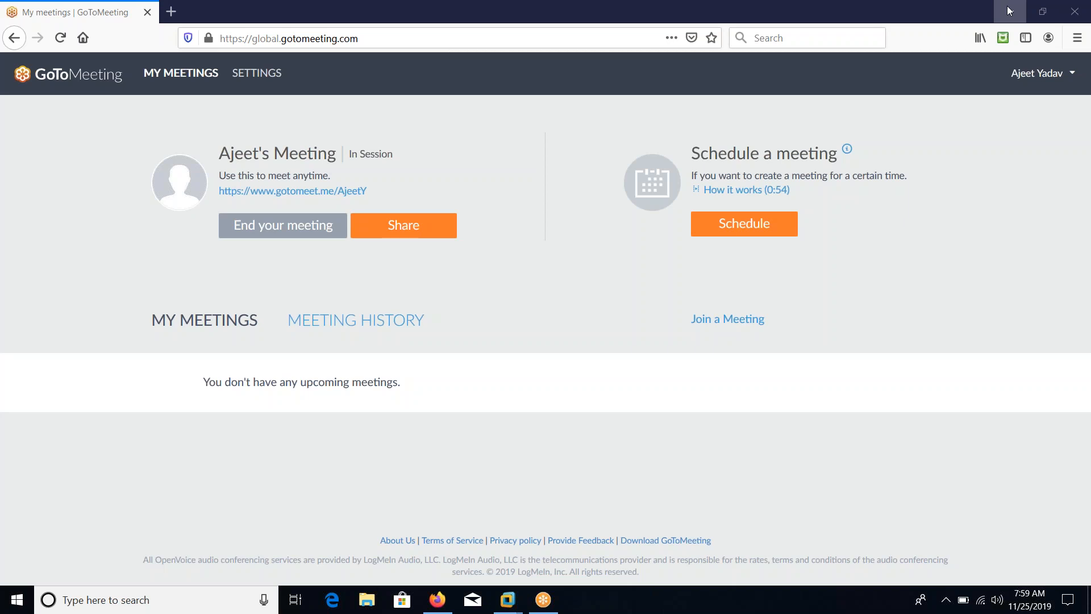
# Minimize Firefox, hide the Library, show the VM full screen, and check the hostname (linux-kbi1)
pyautogui.click(1009, 10)
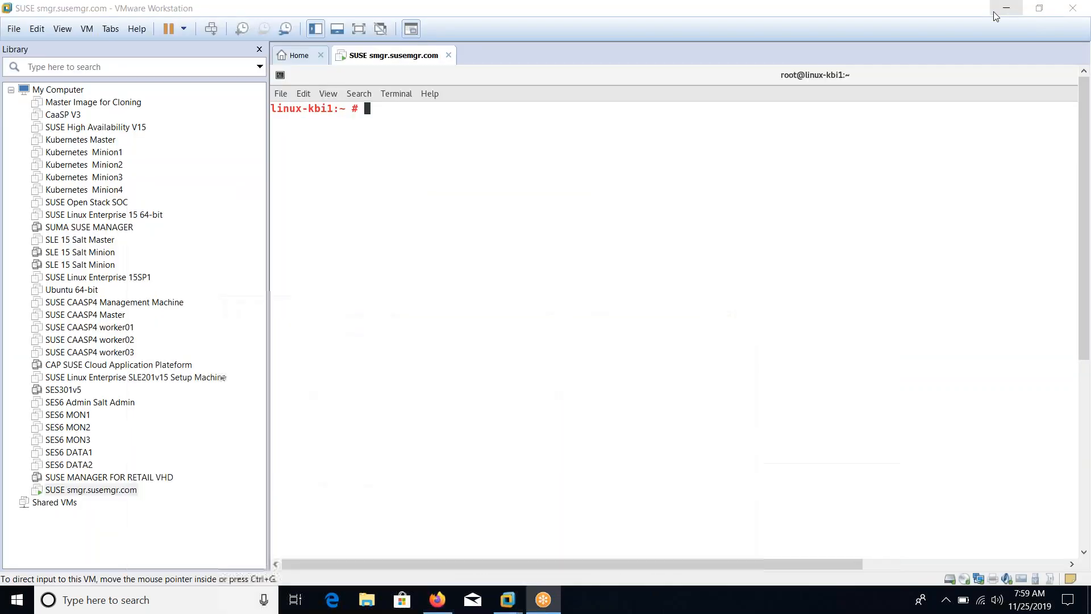
pyautogui.click(260, 51)
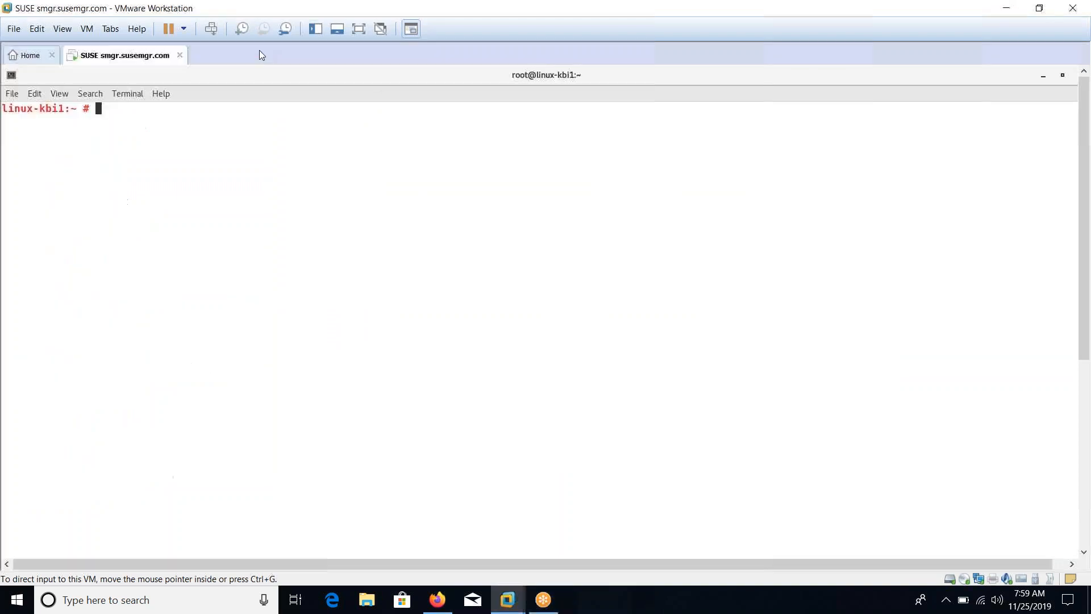
pyautogui.click(357, 33)
pyautogui.write('hostname')
pyautogui.press('Return')
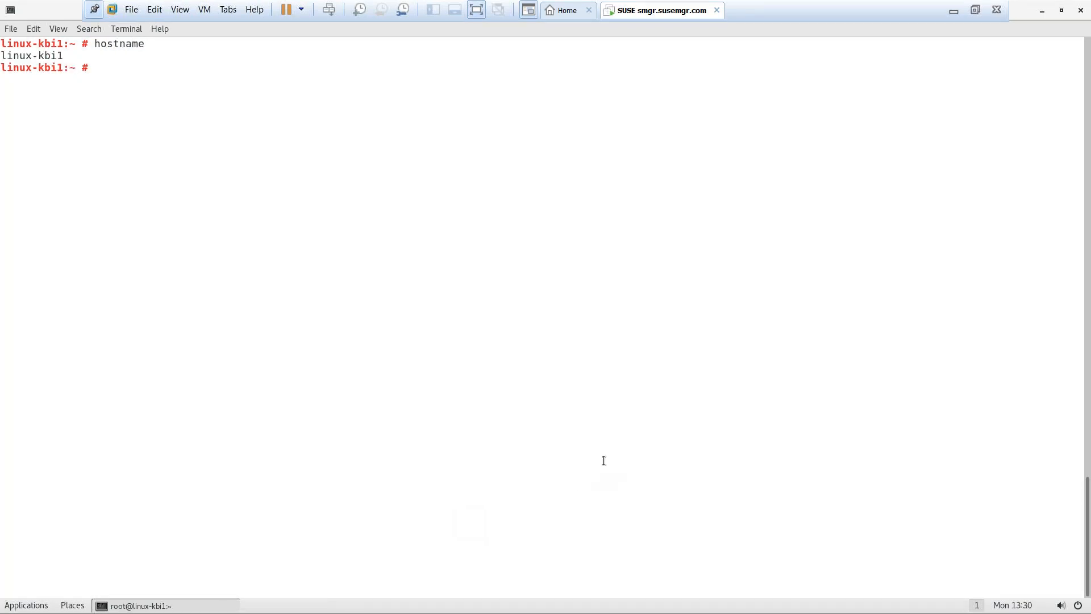
# Open a second terminal in the VM, move it lower right, and enlarge its text
pyautogui.rightClick(602, 343)
pyautogui.click(630, 354)
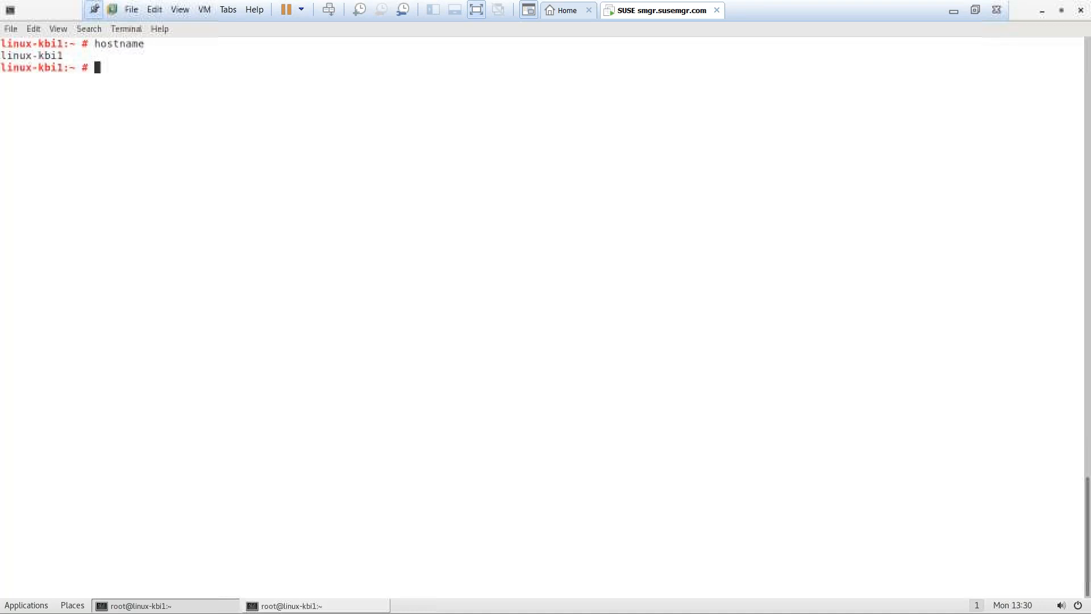
pyautogui.click(311, 604)
pyautogui.moveTo(165, 32); pyautogui.dragTo(572, 190)
pyautogui.hotkey('ctrl', '+')
pyautogui.hotkey('ctrl', '+')
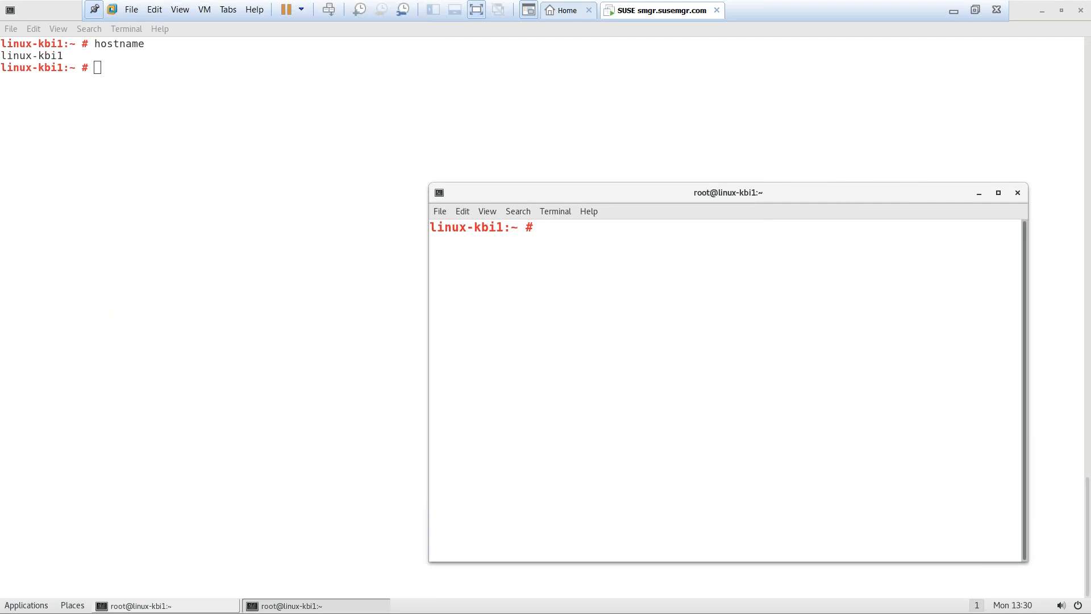
# Run hostnamectl set-hostname smgr.susemgr.com and check the reported hostname
pyautogui.write('..')
pyautogui.press('BackSpace')
pyautogui.press('BackSpace')
pyautogui.write('hostname + domain = ')
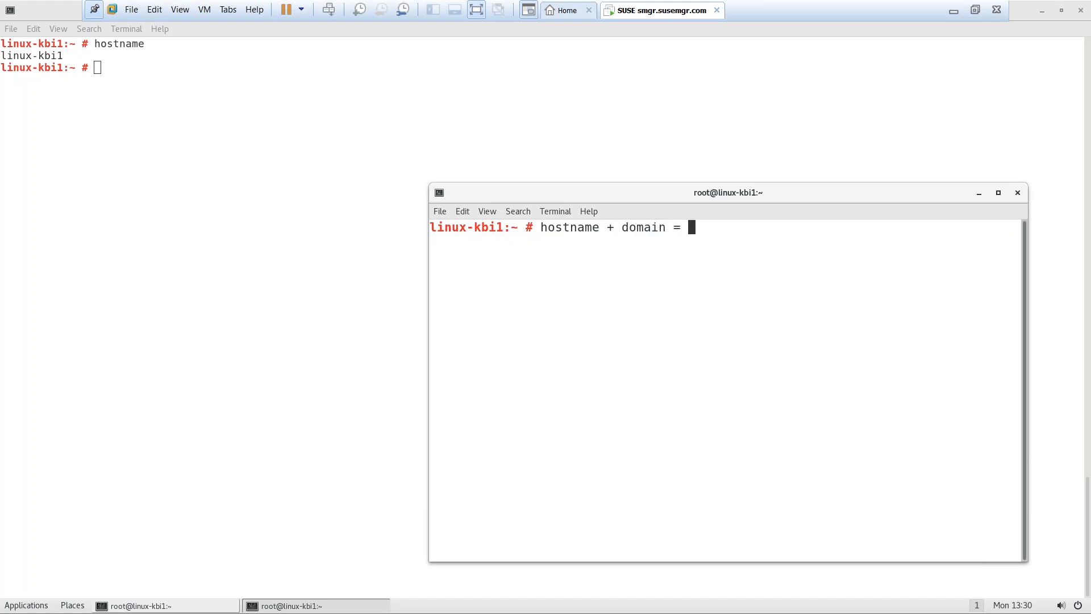
pyautogui.write('pc1.example.com')
pyautogui.press('BackSpace')
pyautogui.press('BackSpace')
pyautogui.press('BackSpace')
pyautogui.press('BackSpace')
pyautogui.press('BackSpace')
pyautogui.press('BackSpace')
pyautogui.press('BackSpace')
pyautogui.press('BackSpace')
pyautogui.press('BackSpace')
pyautogui.press('BackSpace')
pyautogui.press('BackSpace')
pyautogui.press('BackSpace')
pyautogui.press('BackSpace')
pyautogui.press('BackSpace')
pyautogui.press('BackSpace')
pyautogui.press('BackSpace')
pyautogui.press('BackSpace')
pyautogui.press('BackSpace')
pyautogui.press('BackSpace')
pyautogui.press('BackSpace')
pyautogui.write('hostnamectl set-hostname ')
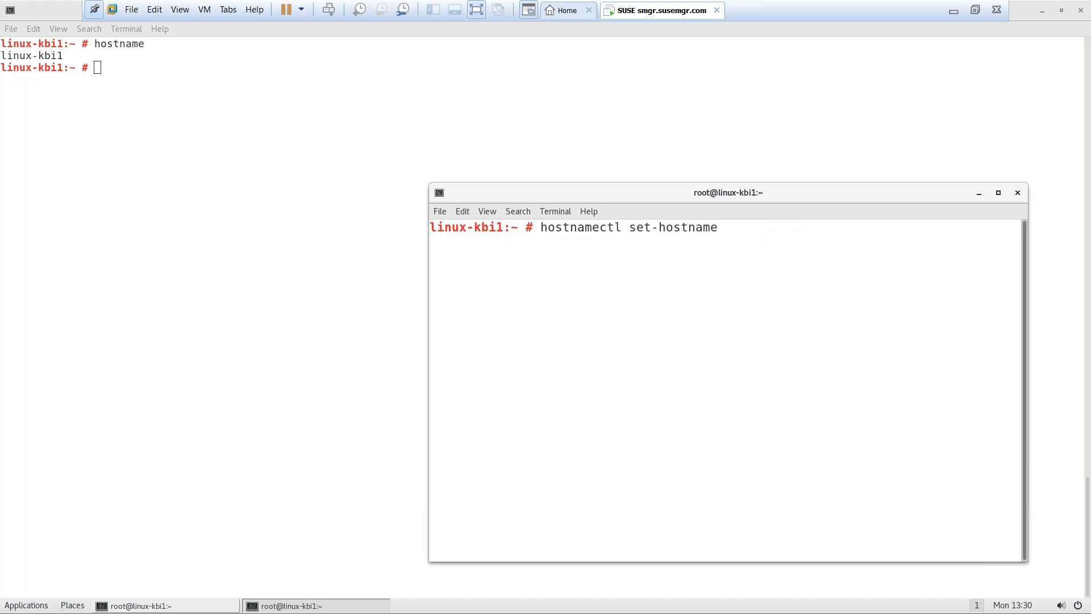
pyautogui.write('smgr.susemgr.com')
pyautogui.press('Return')
pyautogui.write('hostname')
pyautogui.press('Return')
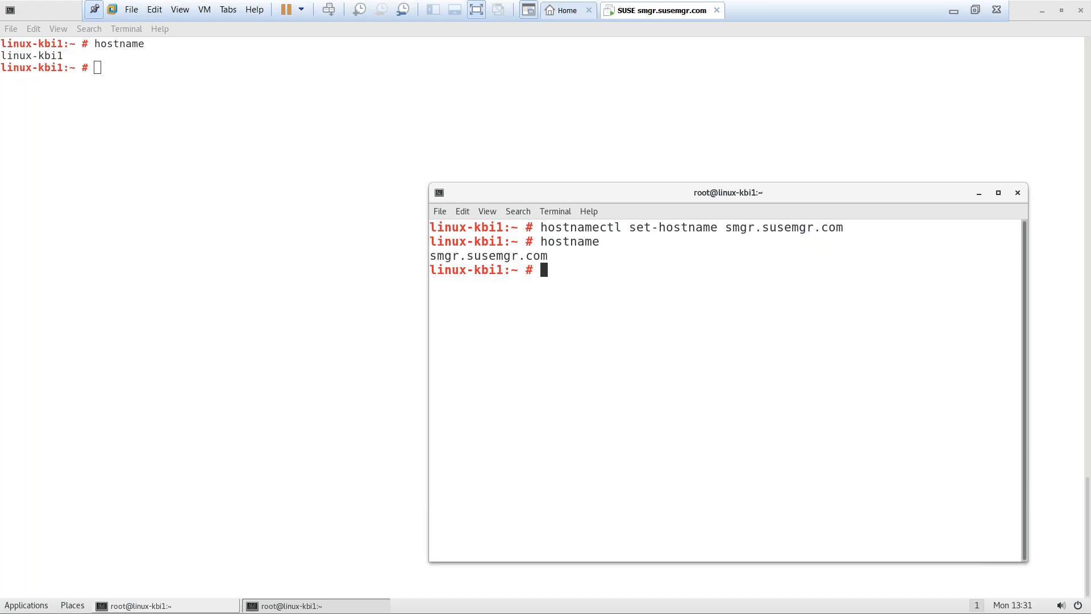
# Run hostname smgr.susemgr.com and confirm the hostname is now smgr.susemgr.com
pyautogui.write('hostname smgr.suse.co')
pyautogui.press('BackSpace')
pyautogui.press('BackSpace')
pyautogui.press('BackSpace')
pyautogui.write('mgr.com')
pyautogui.press('BackSpace')
pyautogui.press('BackSpace')
pyautogui.press('BackSpace')
pyautogui.press('BackSpace')
pyautogui.write('.com')
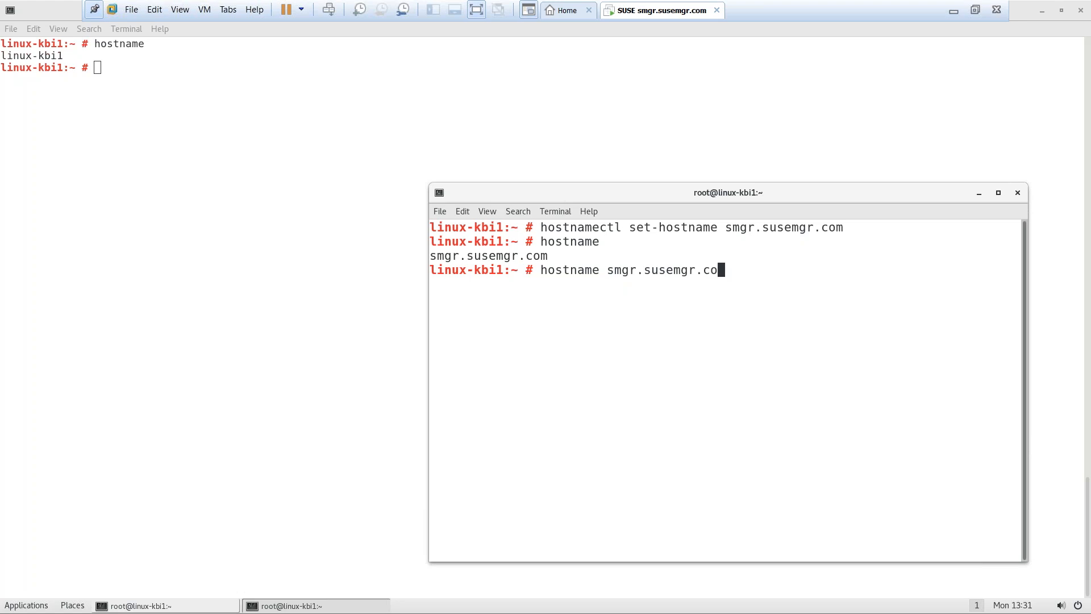
pyautogui.press('Return')
pyautogui.write('hostname')
pyautogui.press('Return')
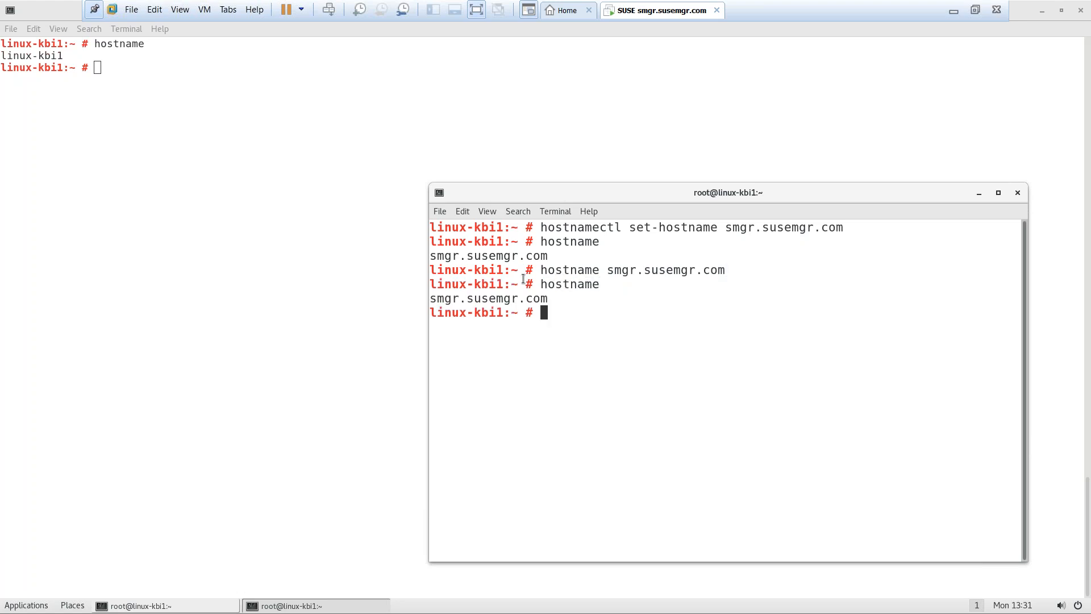
# Open a new file called notes in vim
pyautogui.write('vim /etc/')
pyautogui.press('BackSpace')
pyautogui.press('BackSpace')
pyautogui.press('BackSpace')
pyautogui.press('BackSpace')
pyautogui.press('BackSpace')
pyautogui.write('notes')
pyautogui.press('Return')
# Write '1. hostnamectl set-hostname smgr.susemgr.com' in the notes and start line '2.'
pyautogui.write('i1. hostnames')
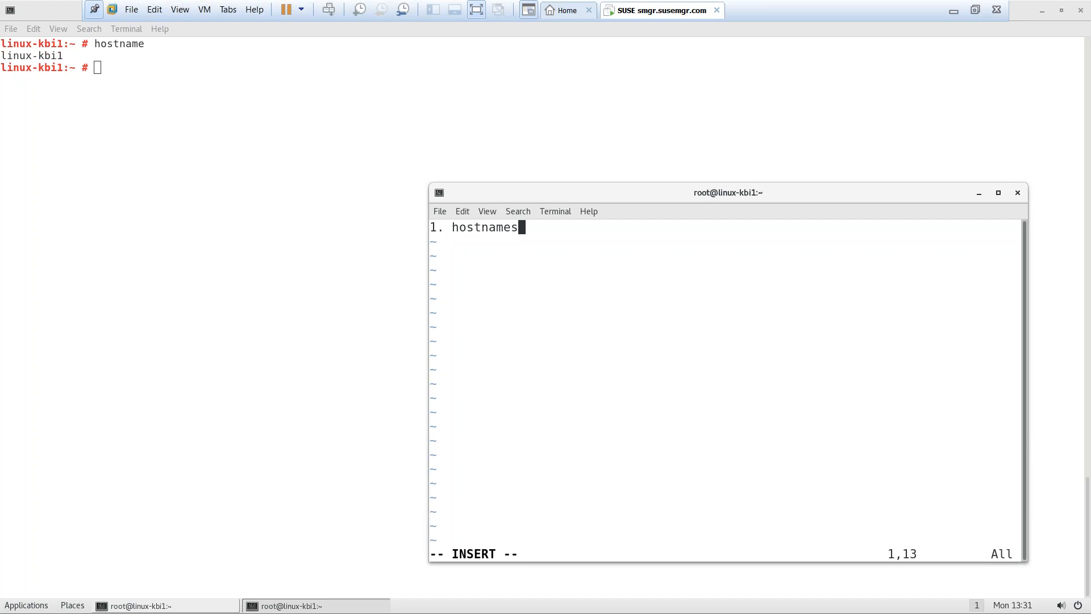
pyautogui.press('BackSpace')
pyautogui.write('ctl set=')
pyautogui.press('BackSpace')
pyautogui.write('-hostname ')
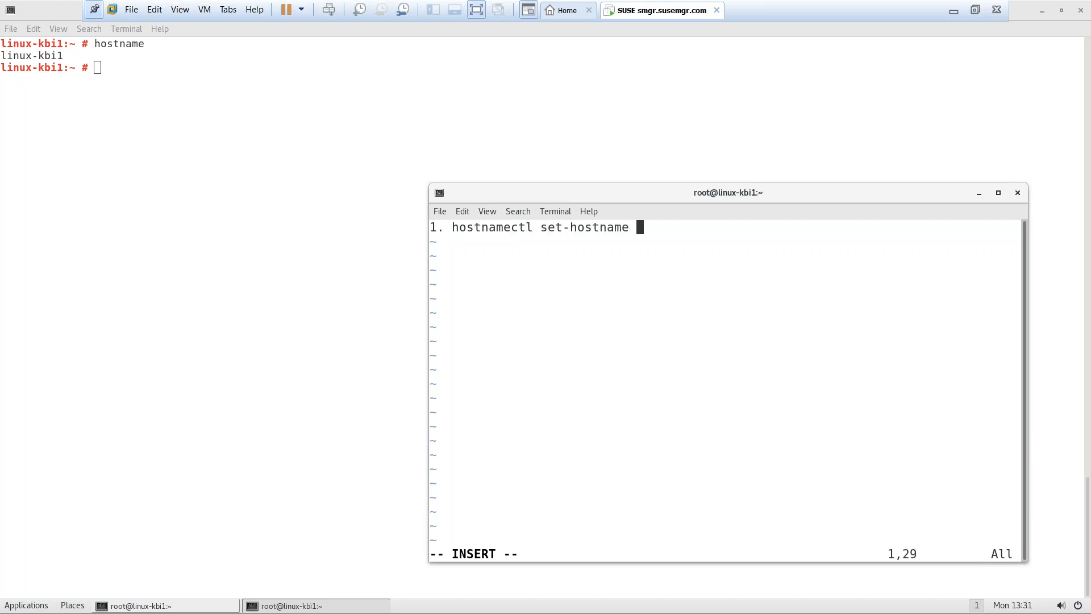
pyautogui.write('su')
pyautogui.press('BackSpace')
pyautogui.write('mgr.susemgr.com')
pyautogui.press('Return')
pyautogui.write('2.')
# In the full-screen terminal, change into the Downloads folder and list its files
pyautogui.click(292, 271)
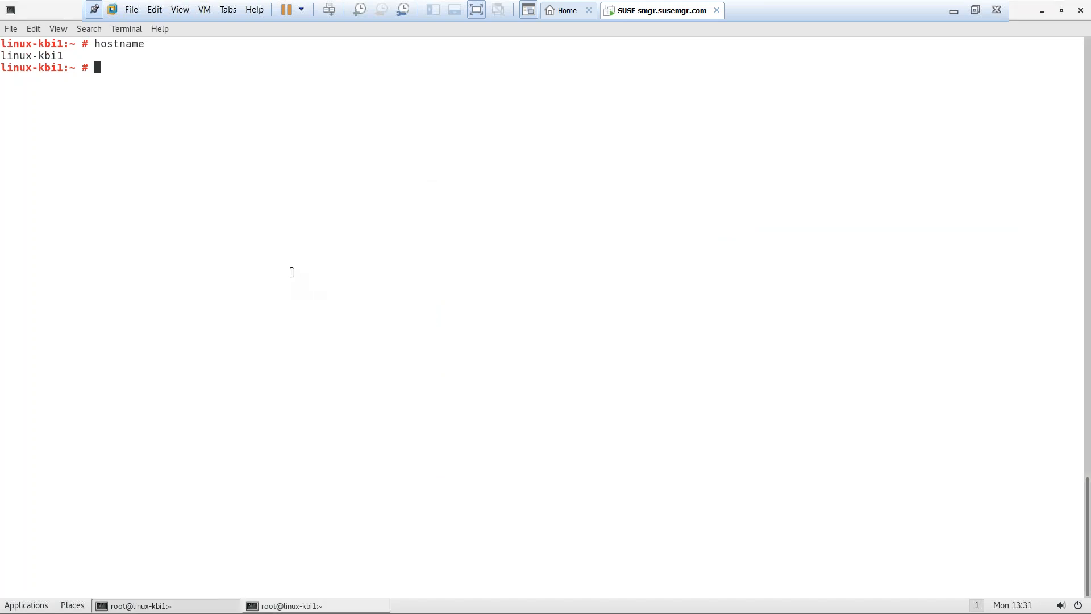
pyautogui.write('ls')
pyautogui.press('Return')
pyautogui.write('cd Dow')
pyautogui.press('Tab')
pyautogui.press('Return')
pyautogui.write('ls')
pyautogui.press('Return')
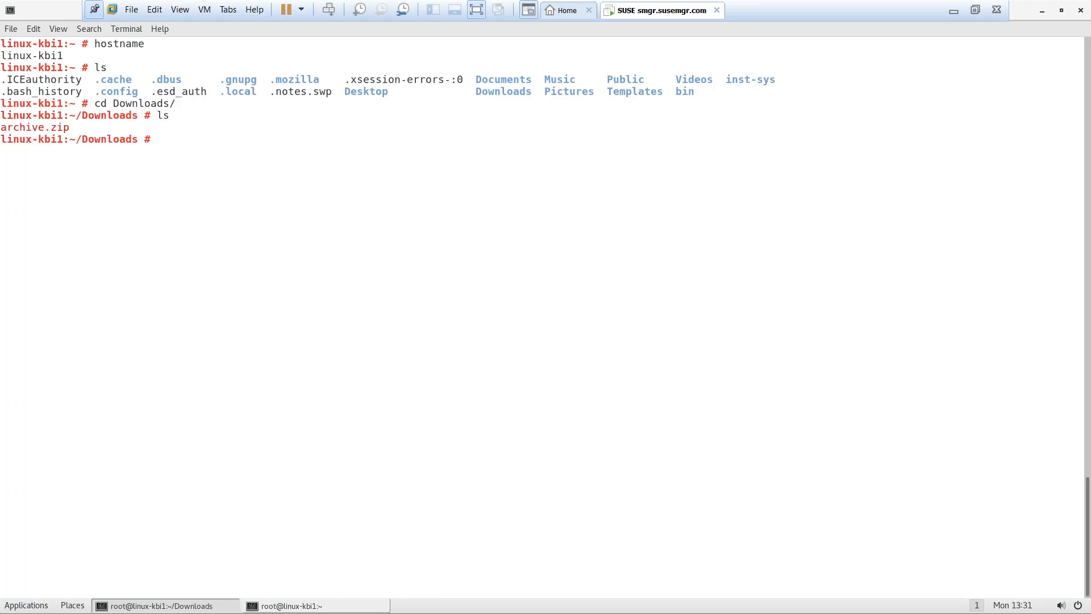
# Extract archive.zip with unzip and list the resulting named.conf and zone files
pyautogui.write('un')
pyautogui.press('Tab')
pyautogui.press('Tab')
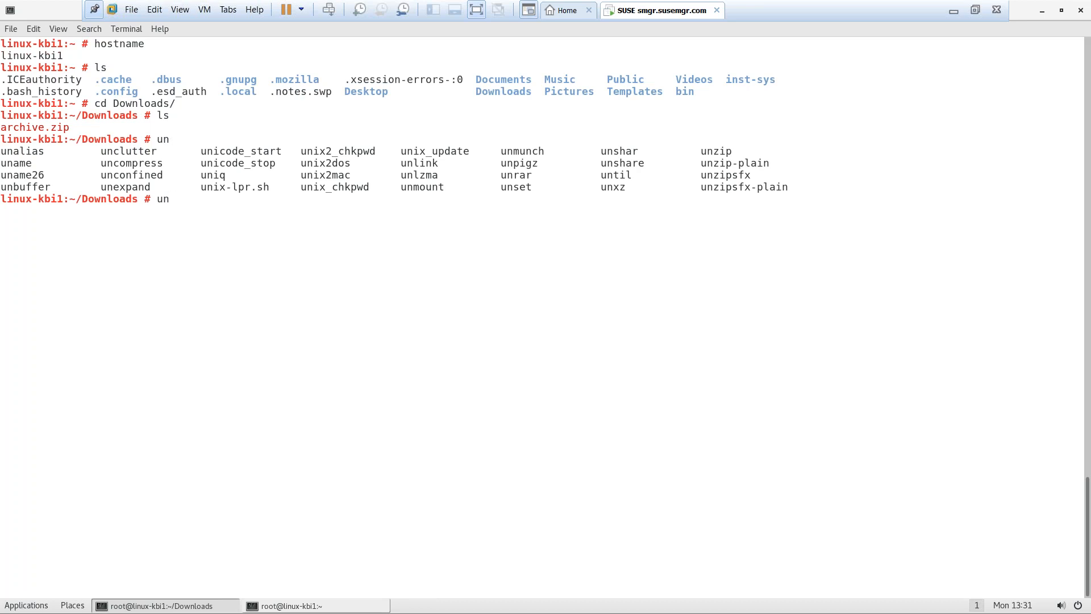
pyautogui.write('zip archive.zip')
pyautogui.hotkey('ctrl', 'l')
pyautogui.press('Return')
pyautogui.write('ls')
pyautogui.press('Return')
# Begin typing the zypper install bind command, correcting the misspelled 'install'
pyautogui.write('zypper instlal bind')
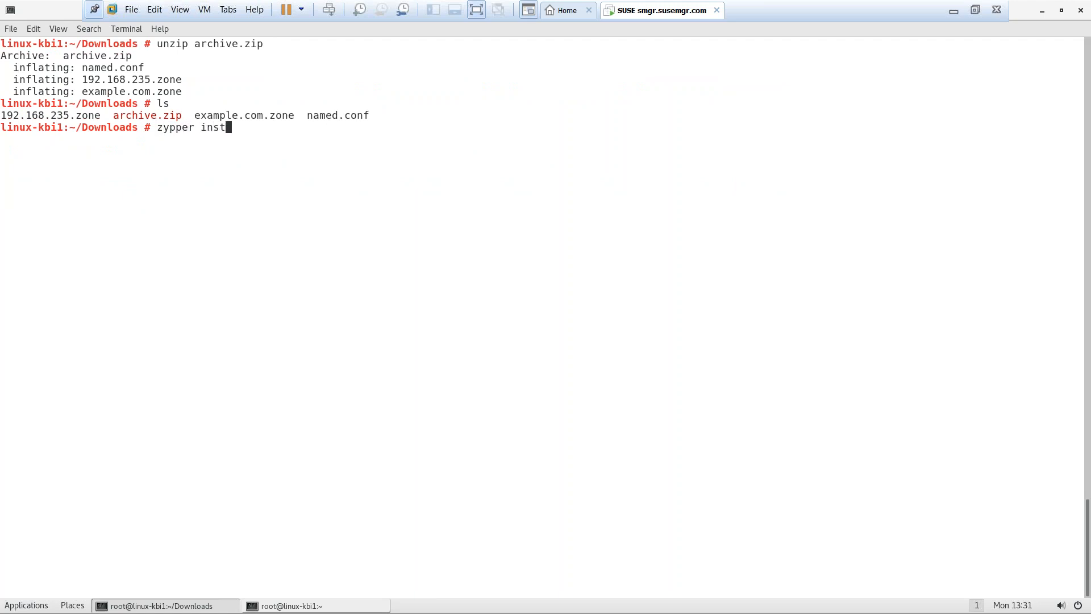
pyautogui.press('BackSpace')
pyautogui.press('BackSpace')
pyautogui.press('BackSpace')
pyautogui.press('BackSpace')
pyautogui.press('BackSpace')
pyautogui.press('BackSpace')
pyautogui.press('BackSpace')
pyautogui.press('BackSpace')
pyautogui.press('BackSpace')
pyautogui.write('all i')
pyautogui.press('BackSpace')
# Start zypper install bind -y and record 'zypper install bind' as line 2 in the notes
pyautogui.write('bind -y')
pyautogui.press('Return')
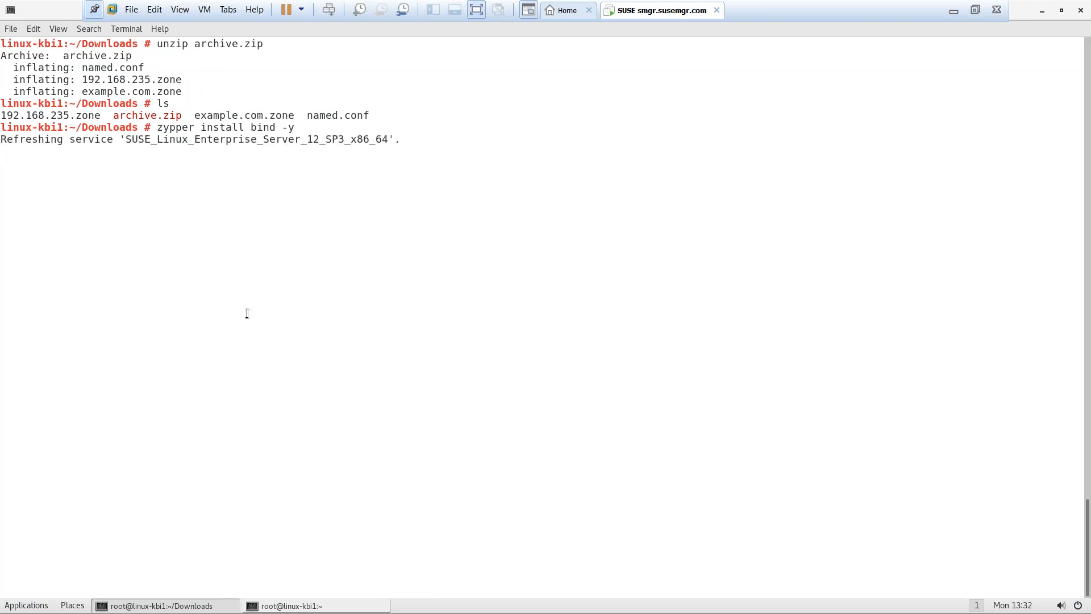
pyautogui.click(329, 605)
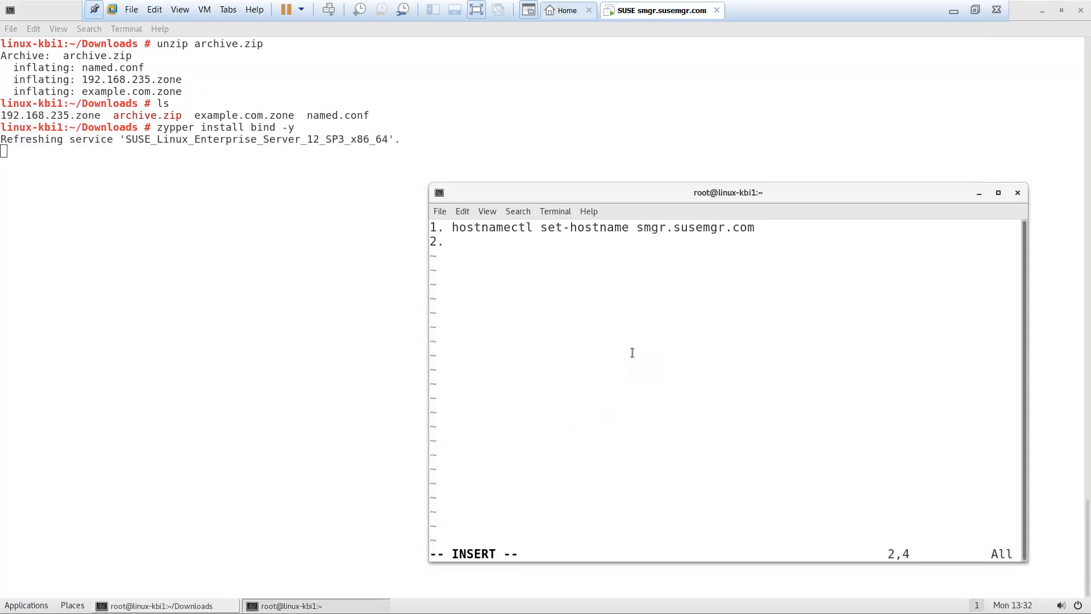
pyautogui.write('zypper install')
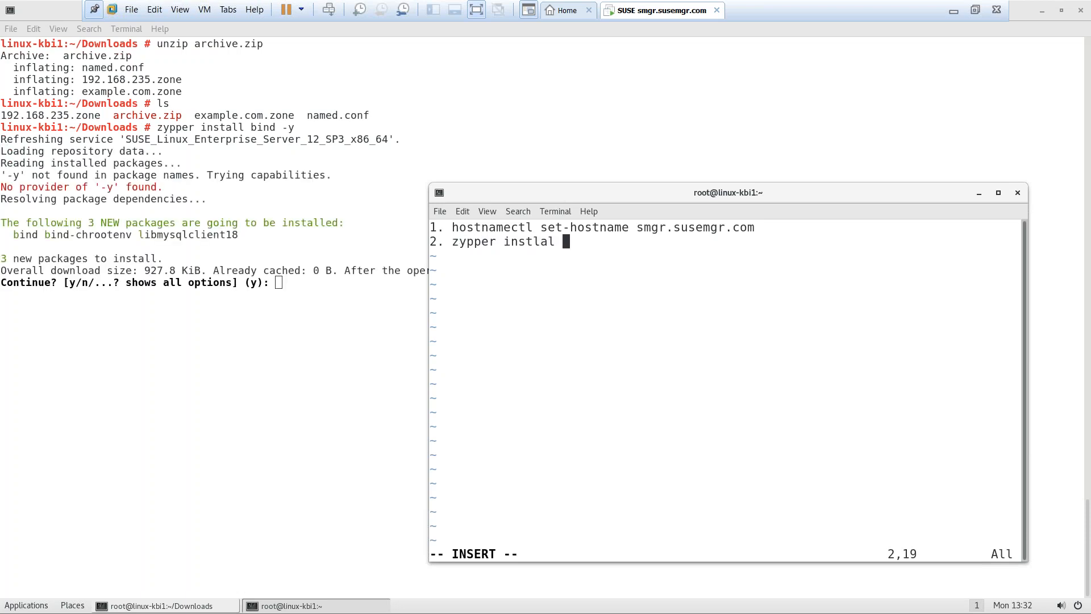
pyautogui.press('BackSpace')
pyautogui.press('BackSpace')
pyautogui.press('BackSpace')
pyautogui.press('BackSpace')
pyautogui.write('all bind')
# Confirm the bind package installation with y, then type cp named.conf /etc/
pyautogui.click(268, 339)
pyautogui.write('y')
pyautogui.press('Return')
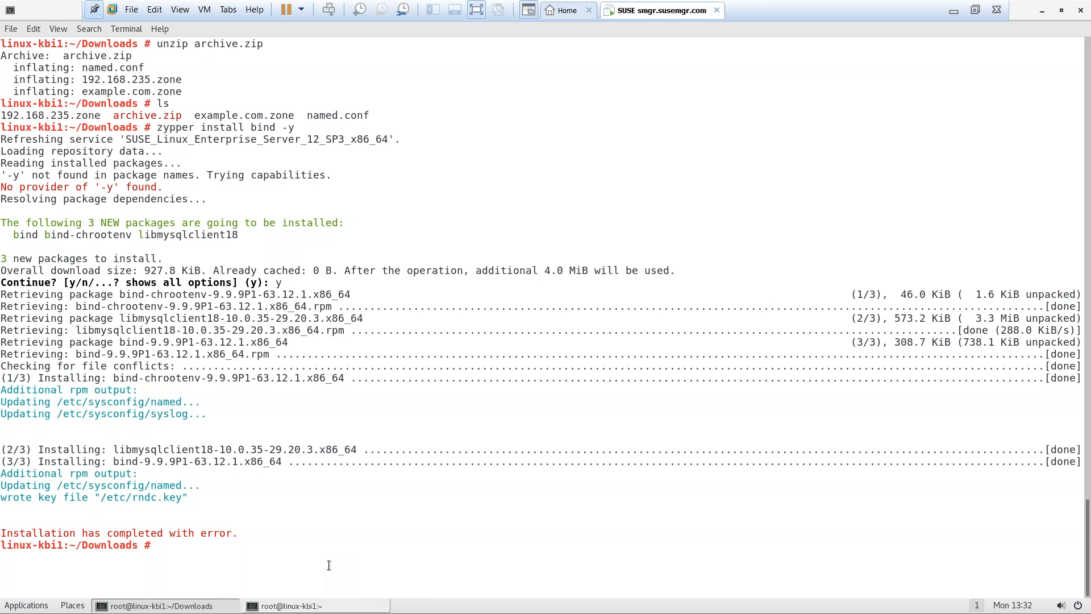
pyautogui.write('cp named.conf  /etc/')
# Copy named.conf into /etc/ and list the extracted files
pyautogui.hotkey('ctrl', 'l')
pyautogui.press('Return')
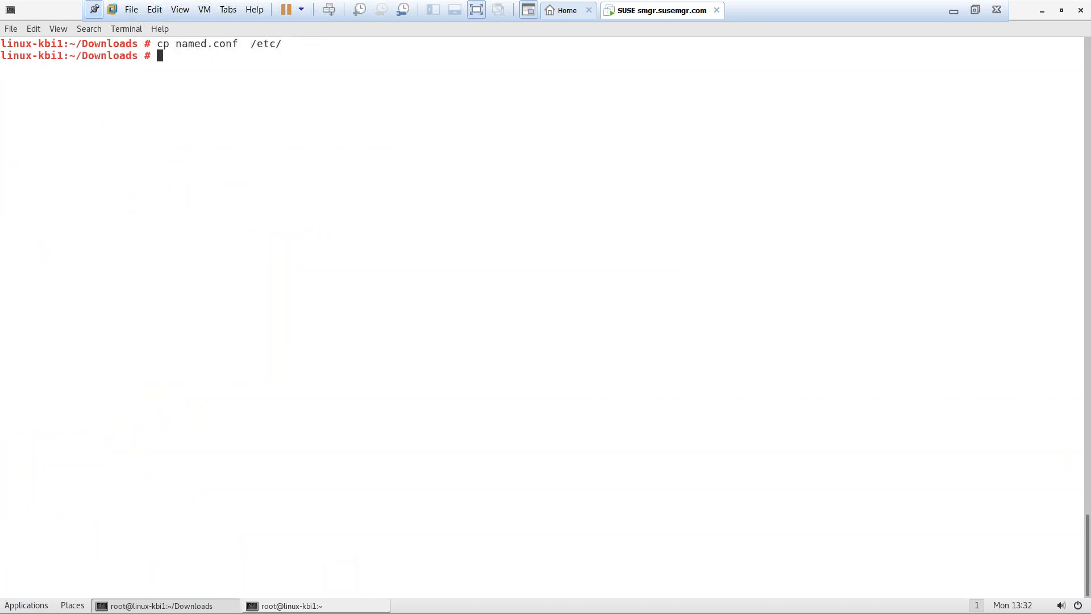
pyautogui.write('ls')
pyautogui.press('Return')
# Copy example.com.zone and 192.168.235.zone into /var/lib/named/master/ with cp -rv
pyautogui.write('cp -rv e')
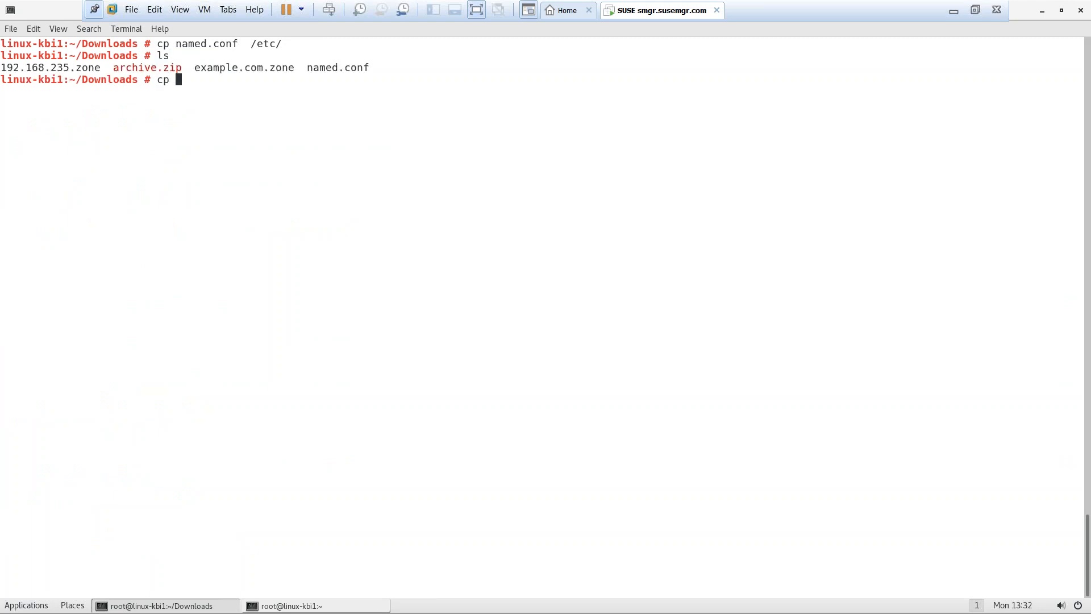
pyautogui.press('Tab')
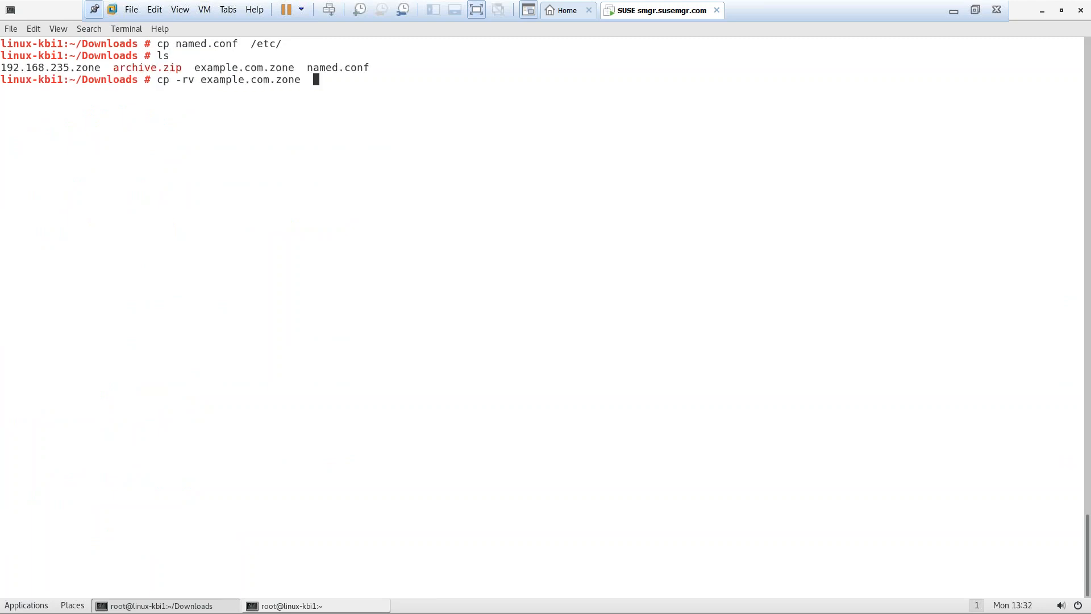
pyautogui.write('1')
pyautogui.press('Tab')
pyautogui.write('/var/lib/')
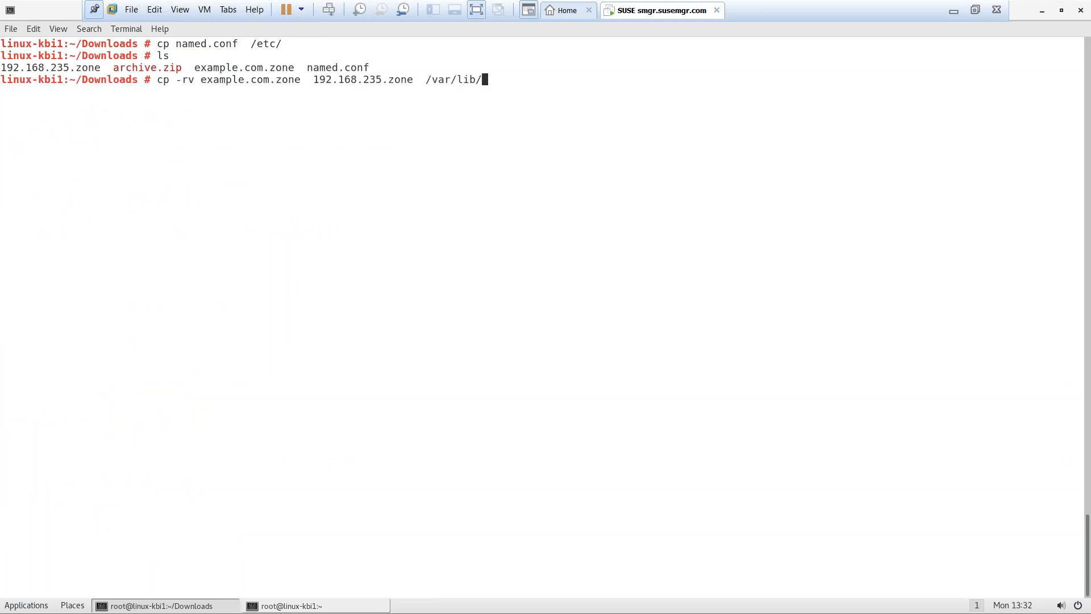
pyautogui.write('n')
pyautogui.press('Tab')
pyautogui.press('Tab')
pyautogui.press('Tab')
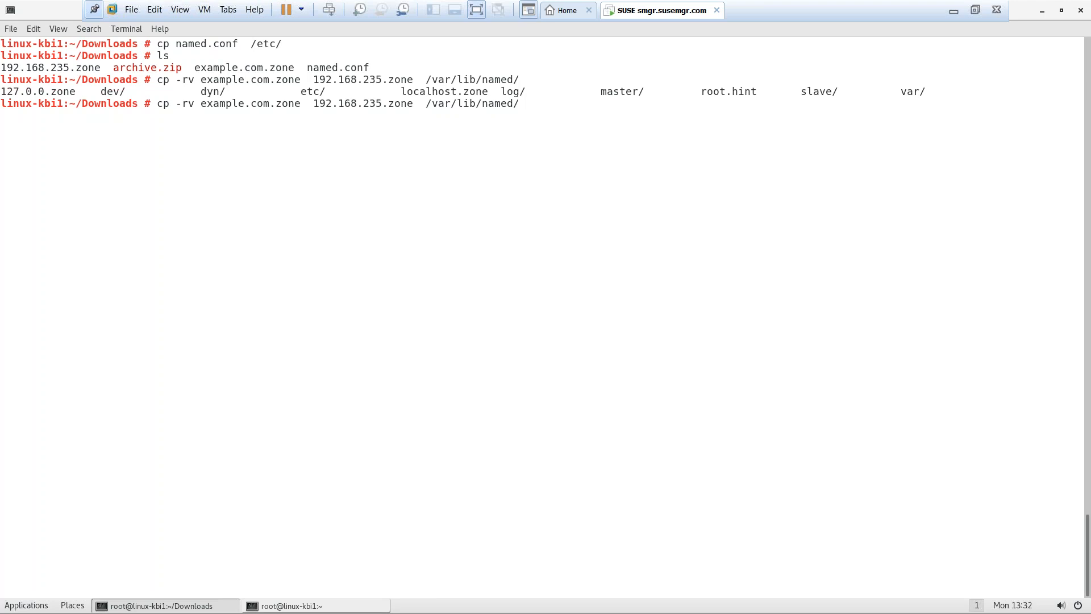
pyautogui.write('ma')
pyautogui.press('Tab')
pyautogui.press('Return')
pyautogui.hotkey('ctrl', 'l')
# Open /etc/named.conf in vim
pyautogui.write('vim /etc/na')
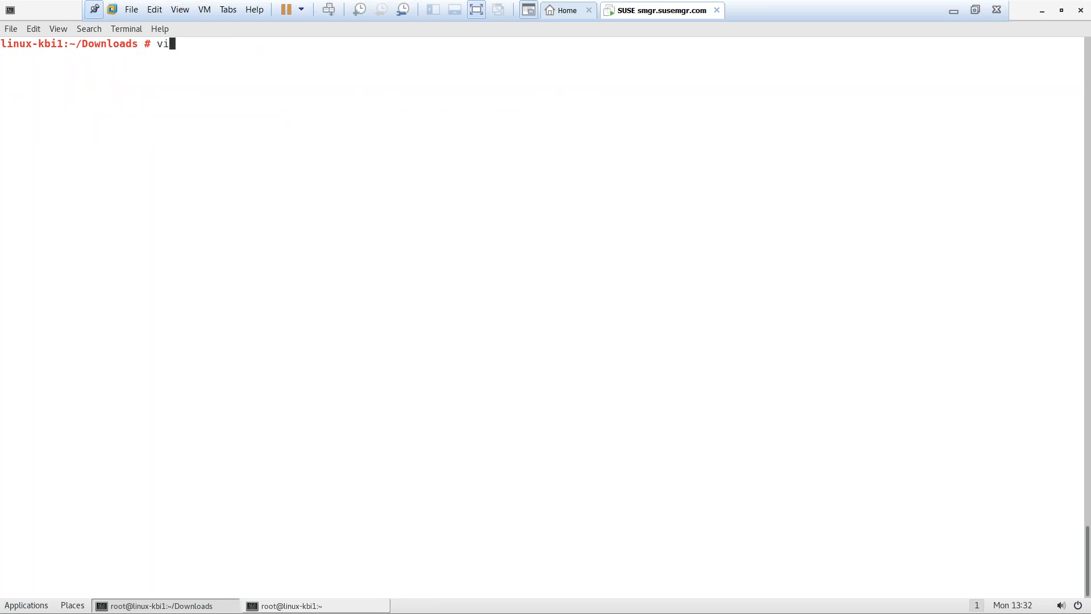
pyautogui.write('m')
pyautogui.press('Tab')
pyautogui.write('.')
pyautogui.press('Tab')
pyautogui.press('Return')
# Move down past the directory setting to the listen-on port 53 line
pyautogui.press('Down')
pyautogui.press('Down')
pyautogui.press('Down')
pyautogui.press('Down')
pyautogui.press('Down')
pyautogui.press('Down')
pyautogui.press('Down')
pyautogui.press('Down')
pyautogui.press('Down')
pyautogui.press('Down')
pyautogui.press('Down')
pyautogui.press('Down')
pyautogui.press('Down')
pyautogui.press('Down')
pyautogui.press('Down')
pyautogui.press('Down')
pyautogui.press('Down')
pyautogui.press('Down')
pyautogui.press('Down')
pyautogui.press('Down')
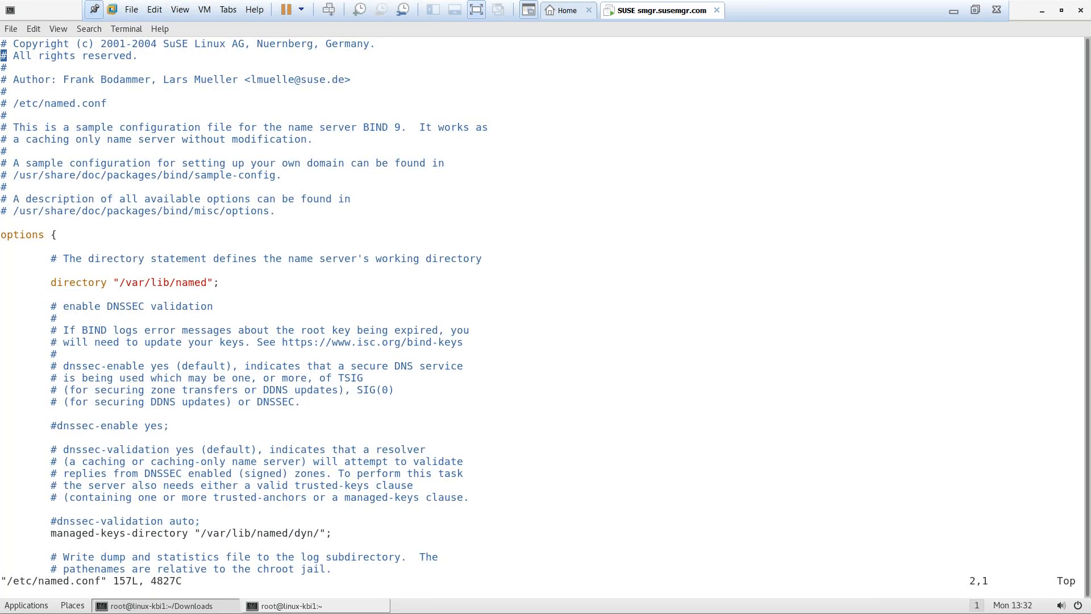
pyautogui.press('Down')
pyautogui.press('Up')
pyautogui.press('Up')
pyautogui.press('Down')
pyautogui.press('Down')
pyautogui.press('Down')
pyautogui.press('Down')
pyautogui.press('Down')
pyautogui.press('Down')
pyautogui.press('Down')
pyautogui.press('Down')
pyautogui.press('Down')
pyautogui.press('Down')
pyautogui.press('Down')
pyautogui.press('Down')
pyautogui.press('Down')
pyautogui.press('Down')
pyautogui.press('Down')
pyautogui.press('Down')
pyautogui.press('Down')
pyautogui.press('Down')
pyautogui.press('Down')
pyautogui.press('Down')
pyautogui.press('Down')
pyautogui.press('Down')
pyautogui.press('Down')
pyautogui.press('Down')
pyautogui.press('Down')
pyautogui.press('Down')
pyautogui.press('Down')
pyautogui.press('Down')
pyautogui.press('Down')
pyautogui.press('Down')
pyautogui.press('Down')
pyautogui.press('Down')
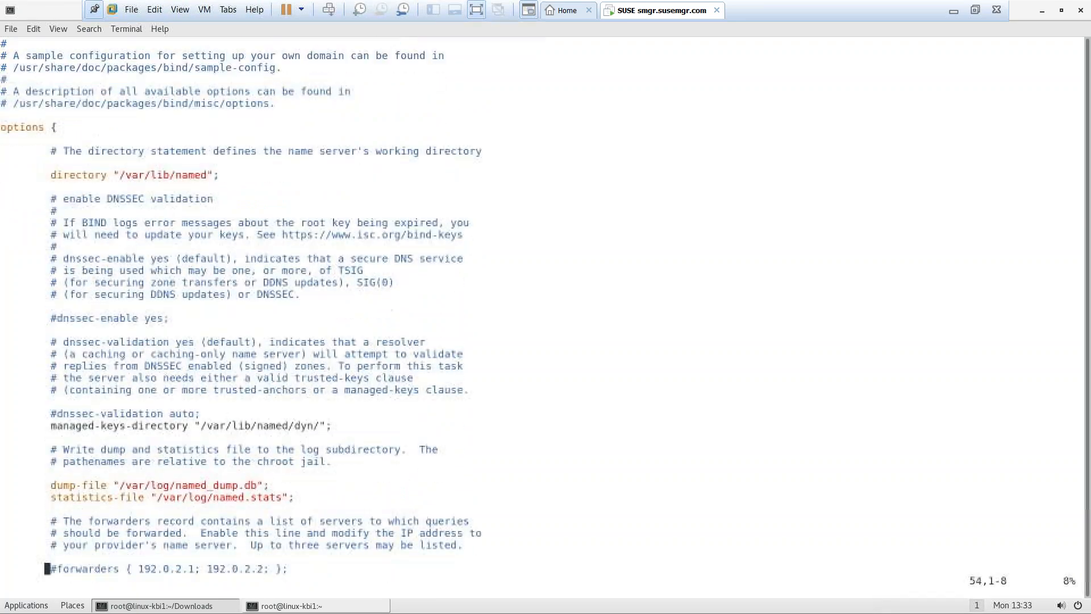
pyautogui.press('Up')
pyautogui.press('Up')
pyautogui.press('Up')
pyautogui.press('Up')
pyautogui.press('Up')
pyautogui.press('Up')
pyautogui.press('Up')
pyautogui.press('Up')
pyautogui.press('Up')
pyautogui.press('Up')
pyautogui.press('Up')
pyautogui.press('Up')
pyautogui.press('Up')
pyautogui.press('Up')
pyautogui.press('Up')
pyautogui.press('Up')
pyautogui.press('Up')
pyautogui.press('Up')
pyautogui.press('Up')
pyautogui.press('Up')
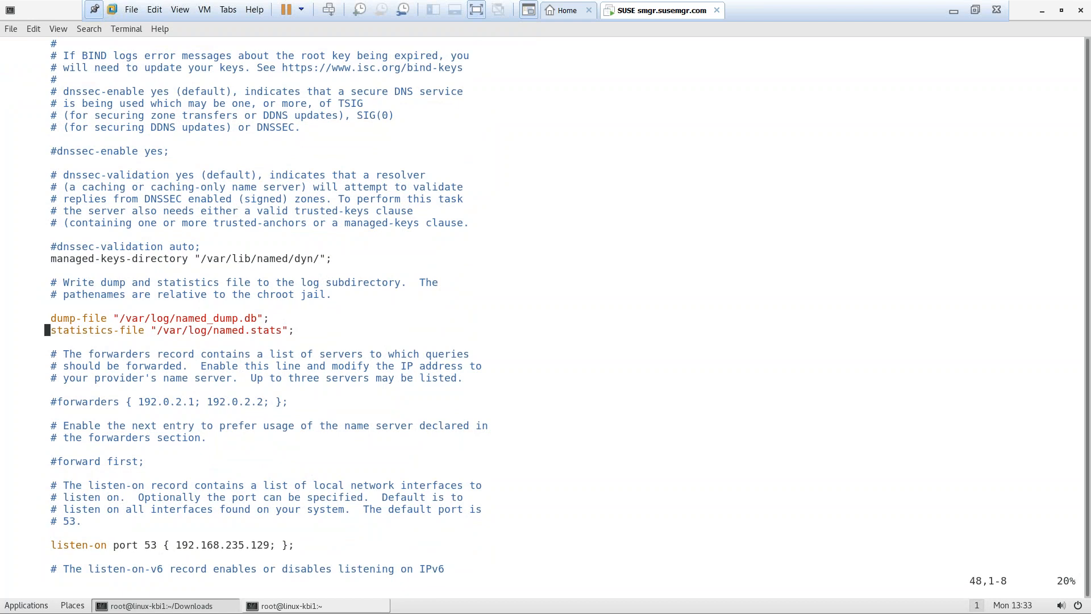
pyautogui.press('Down')
pyautogui.press('Down')
pyautogui.press('Down')
pyautogui.press('Down')
pyautogui.press('Down')
pyautogui.press('Down')
pyautogui.press('Down')
pyautogui.press('Down')
pyautogui.press('Down')
pyautogui.press('Down')
pyautogui.press('Down')
pyautogui.press('Down')
pyautogui.press('Down')
pyautogui.press('Down')
pyautogui.press('Down')
pyautogui.press('Down')
pyautogui.press('Down')
pyautogui.press('Down')
pyautogui.press('Down')
pyautogui.press('Down')
# Open another terminal and run ip a to see the VM's address 192.168.235.136
pyautogui.rightClick(569, 406)
pyautogui.click(596, 421)
pyautogui.write('ip a')
pyautogui.press('Return')
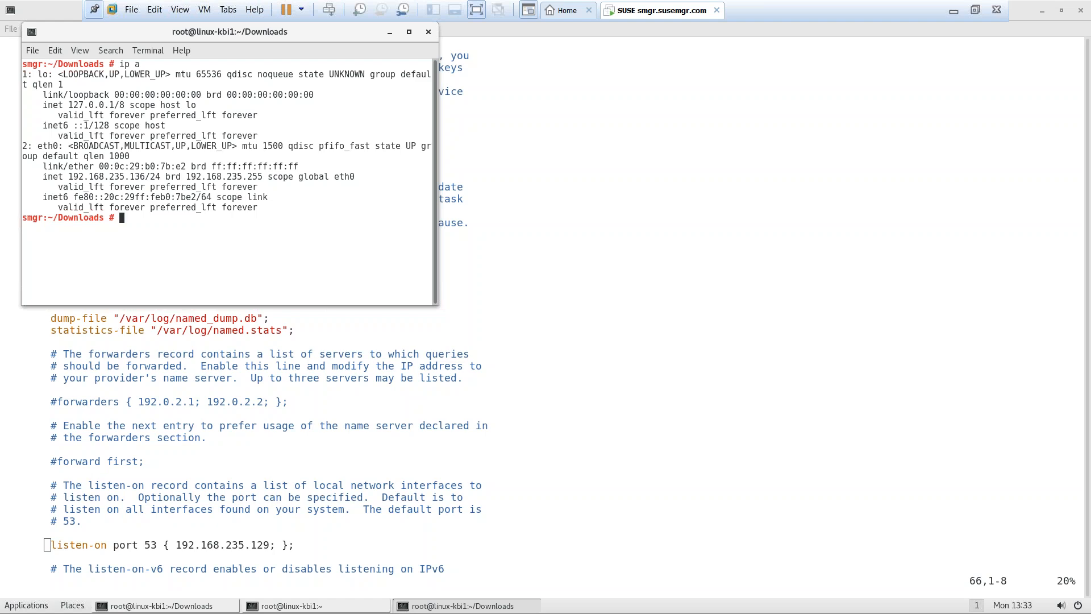
# Change the listen-on address from 192.168.235.129 to 192.168.235.136 and move further down
pyautogui.hotkey('ctrl', 'd')
pyautogui.press('Right')
pyautogui.press('Right')
pyautogui.press('Right')
pyautogui.press('Right')
pyautogui.press('Right')
pyautogui.press('Right')
pyautogui.press('Right')
pyautogui.press('Right')
pyautogui.press('Right')
pyautogui.press('Right')
pyautogui.press('Right')
pyautogui.press('Right')
pyautogui.press('Right')
pyautogui.press('Right')
pyautogui.press('Right')
pyautogui.press('Right')
pyautogui.press('Right')
pyautogui.press('Right')
pyautogui.press('Right')
pyautogui.press('Right')
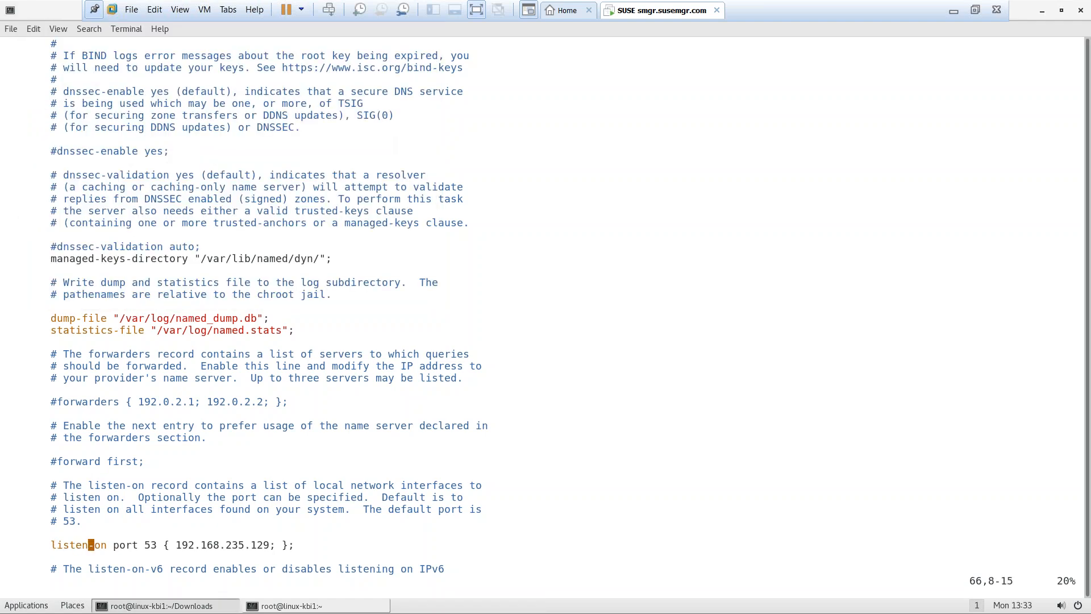
pyautogui.press('Right')
pyautogui.press('Right')
pyautogui.press('Right')
pyautogui.press('Right')
pyautogui.press('Right')
pyautogui.press('Right')
pyautogui.press('Right')
pyautogui.press('Right')
pyautogui.press('Right')
pyautogui.press('Right')
pyautogui.press('Right')
pyautogui.press('Right')
pyautogui.press('i')
pyautogui.press('BackSpace')
pyautogui.press('BackSpace')
pyautogui.write('35')
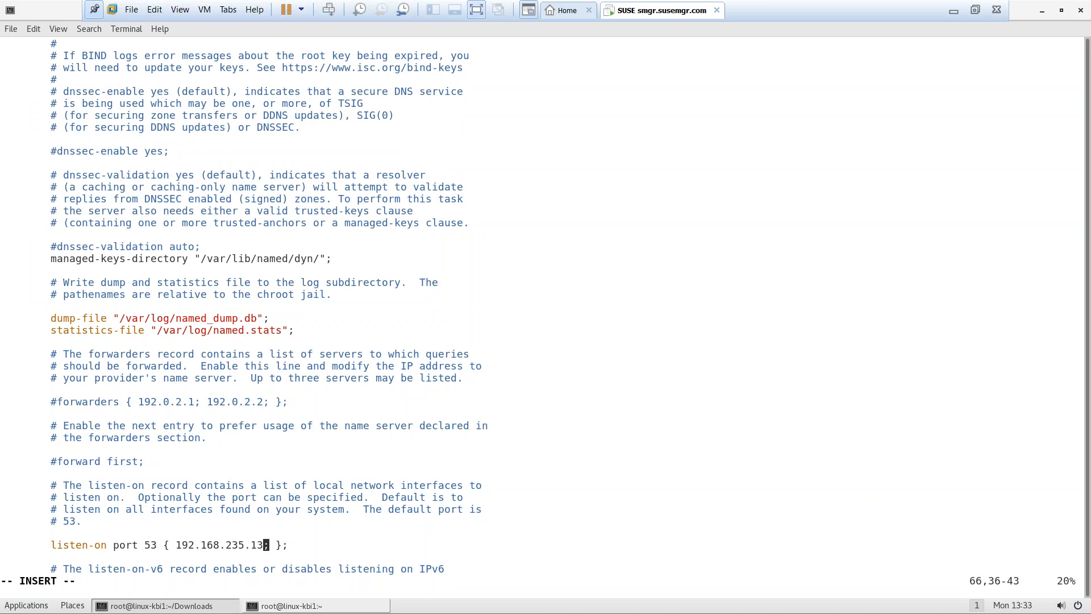
pyautogui.press('BackSpace')
pyautogui.write('6')
pyautogui.press('Down')
pyautogui.press('Down')
pyautogui.press('Down')
pyautogui.press('Down')
pyautogui.press('Down')
pyautogui.press('Down')
pyautogui.press('Down')
pyautogui.press('Down')
pyautogui.press('Down')
pyautogui.press('Down')
pyautogui.press('Down')
pyautogui.press('Down')
pyautogui.press('Down')
pyautogui.press('Down')
pyautogui.press('Down')
pyautogui.press('Down')
pyautogui.press('Down')
pyautogui.press('Down')
pyautogui.press('Down')
pyautogui.press('Down')
pyautogui.press('Down')
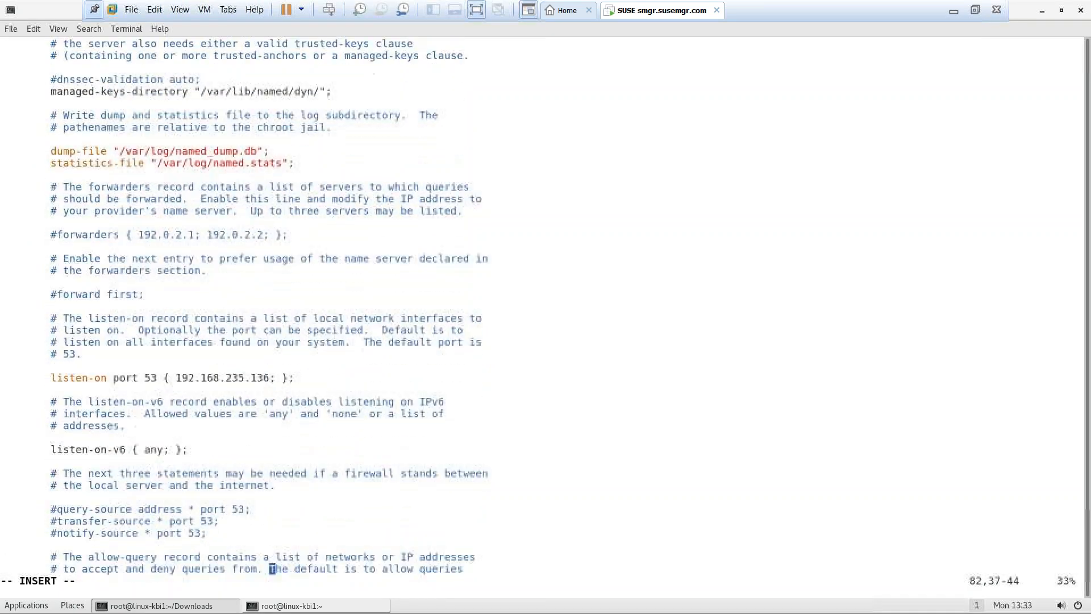
pyautogui.press('Down')
pyautogui.press('Down')
pyautogui.press('Down')
pyautogui.press('Down')
pyautogui.press('Down')
pyautogui.press('Down')
pyautogui.press('Down')
pyautogui.press('Down')
pyautogui.press('Down')
pyautogui.press('Down')
pyautogui.press('Down')
pyautogui.press('Down')
pyautogui.press('Down')
pyautogui.press('Down')
pyautogui.press('Down')
pyautogui.press('Down')
pyautogui.press('Down')
pyautogui.press('Down')
pyautogui.press('Down')
pyautogui.press('Down')
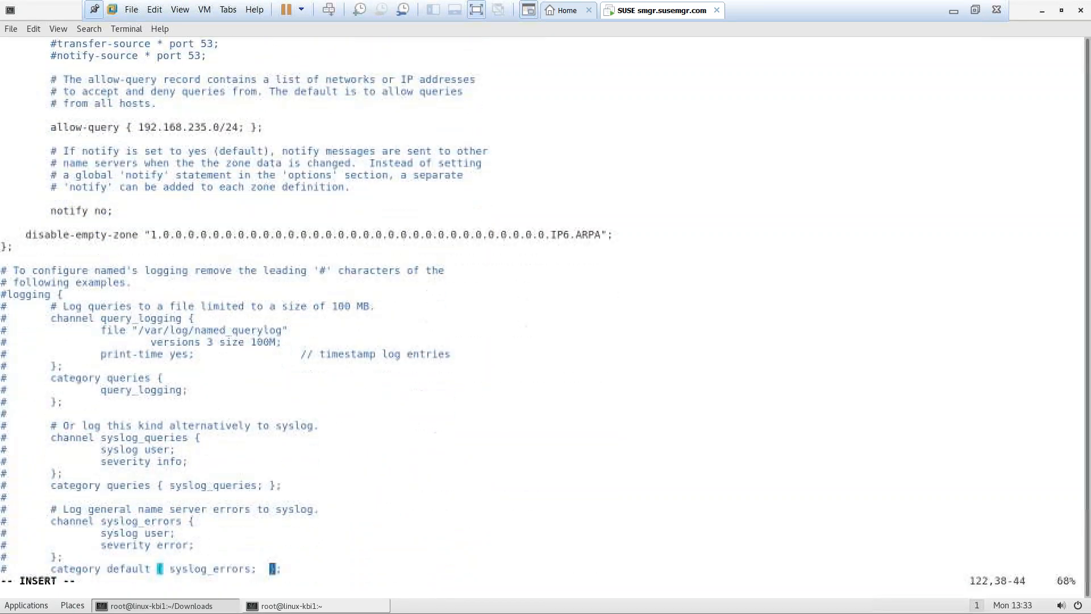
pyautogui.press('Down')
pyautogui.press('Down')
# Replace the zone name example.com with susemgr.com in named.conf
pyautogui.press('Up')
pyautogui.press('Up')
pyautogui.press('Up')
pyautogui.press('Up')
pyautogui.press('Up')
pyautogui.press('Up')
pyautogui.press('Up')
pyautogui.press('Up')
pyautogui.press('Up')
pyautogui.press('Up')
pyautogui.press('Up')
pyautogui.press('Up')
pyautogui.press('Up')
pyautogui.press('Up')
pyautogui.press('Up')
pyautogui.press('Up')
pyautogui.press('Up')
pyautogui.press('Up')
pyautogui.press('Up')
pyautogui.press('Left')
pyautogui.press('Left')
pyautogui.press('Left')
pyautogui.press('Left')
pyautogui.press('Left')
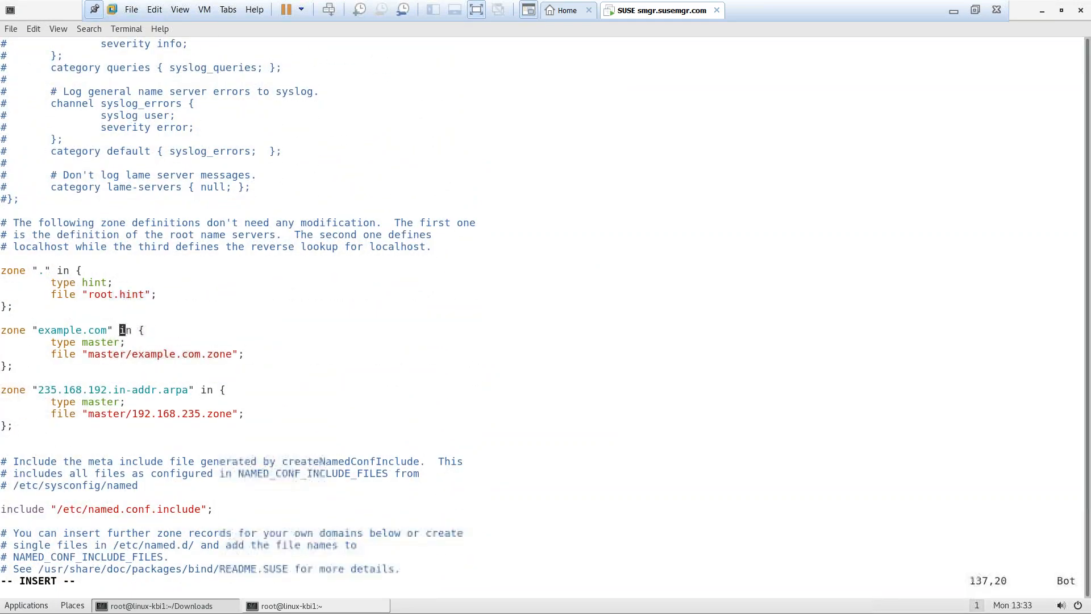
pyautogui.press('Left')
pyautogui.press('BackSpace')
pyautogui.press('BackSpace')
pyautogui.press('BackSpace')
pyautogui.press('BackSpace')
pyautogui.press('BackSpace')
pyautogui.press('BackSpace')
pyautogui.press('BackSpace')
pyautogui.press('BackSpace')
pyautogui.press('BackSpace')
pyautogui.press('BackSpace')
pyautogui.press('BackSpace')
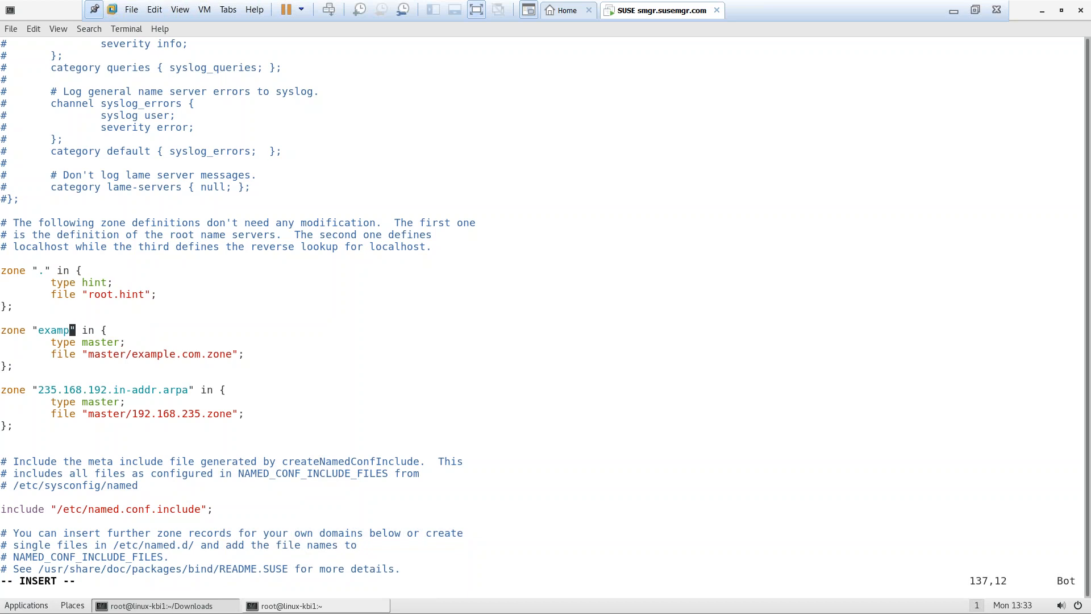
pyautogui.write('susemgr.com')
# Move down to the reverse zone's 192.168.235 file name
pyautogui.press('Down')
pyautogui.press('Down')
pyautogui.press('Down')
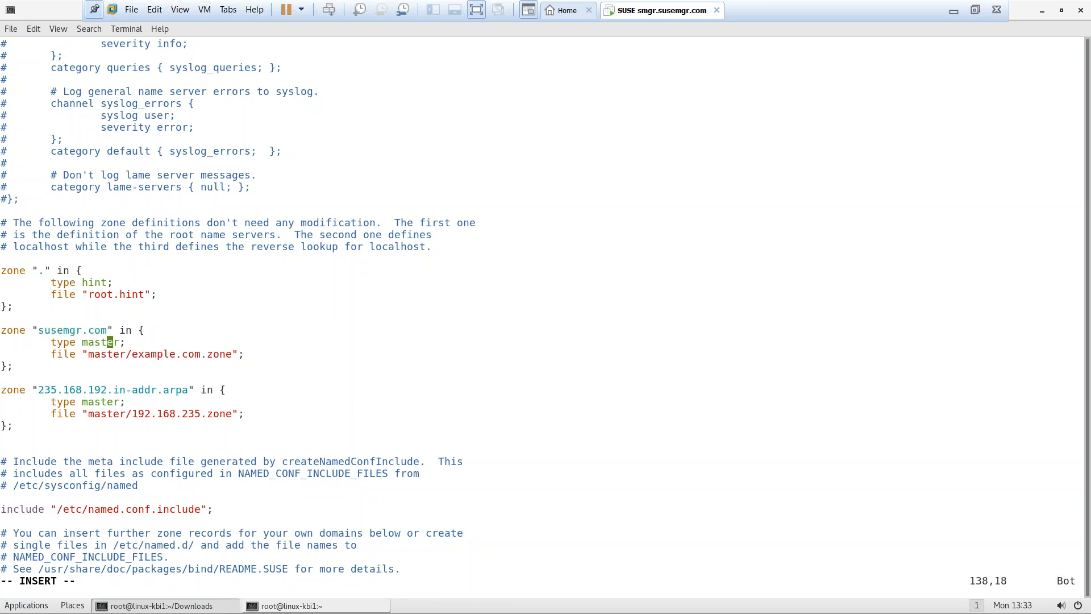
pyautogui.press('Down')
pyautogui.press('Down')
pyautogui.press('Down')
pyautogui.press('Down')
pyautogui.press('Up')
pyautogui.press('Left')
pyautogui.press('Up')
pyautogui.press('Left')
pyautogui.press('Left')
pyautogui.press('Left')
pyautogui.press('Left')
pyautogui.press('Left')
pyautogui.press('Left')
pyautogui.press('Left')
pyautogui.press('Left')
pyautogui.press('Right')
# Save named.conf and quit vim with :wq
pyautogui.press('Down')
pyautogui.press('Down')
pyautogui.press('Down')
pyautogui.press('Down')
pyautogui.press('Down')
pyautogui.press('Down')
pyautogui.press('Down')
pyautogui.press('Down')
pyautogui.press('Escape')
pyautogui.write(':wq')
pyautogui.press('Return')
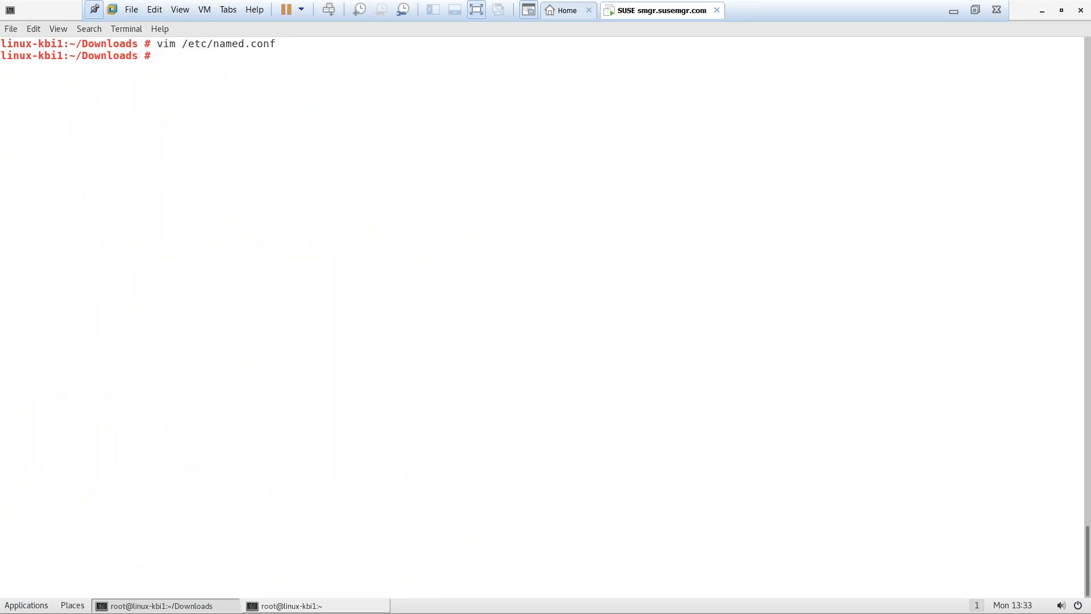
# Change to /var/lib/named/master, list the zone files, and start typing vim example.com.zone
pyautogui.write('cd /var/lib/named/')
pyautogui.press('Tab')
pyautogui.press('Tab')
pyautogui.write('ma')
pyautogui.press('Tab')
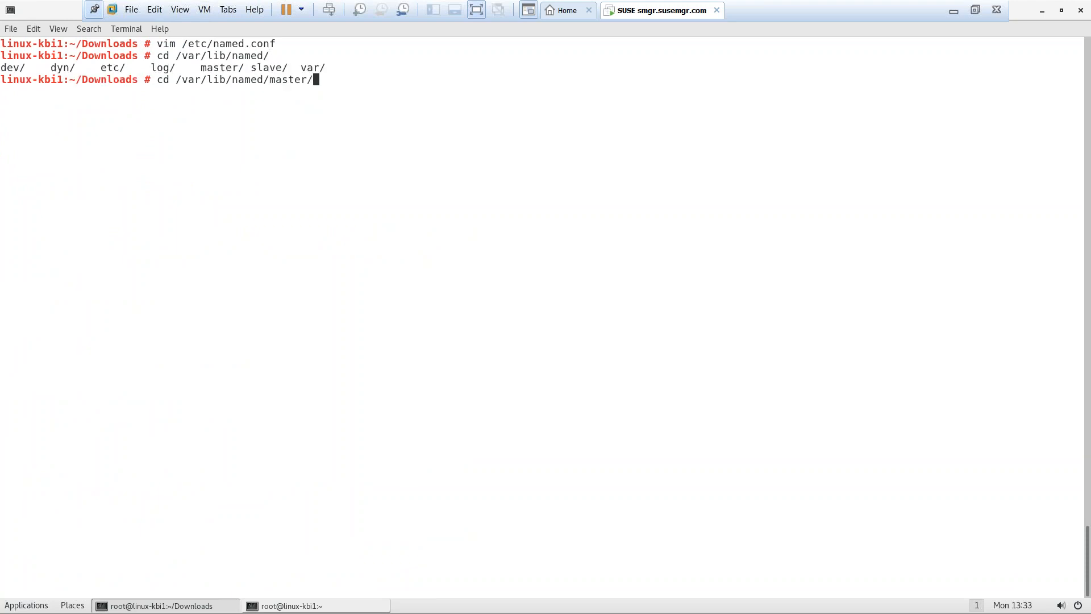
pyautogui.press('Return')
pyautogui.write('ls')
pyautogui.press('Return')
pyautogui.write('vim ')
pyautogui.write('e')
pyautogui.press('Tab')
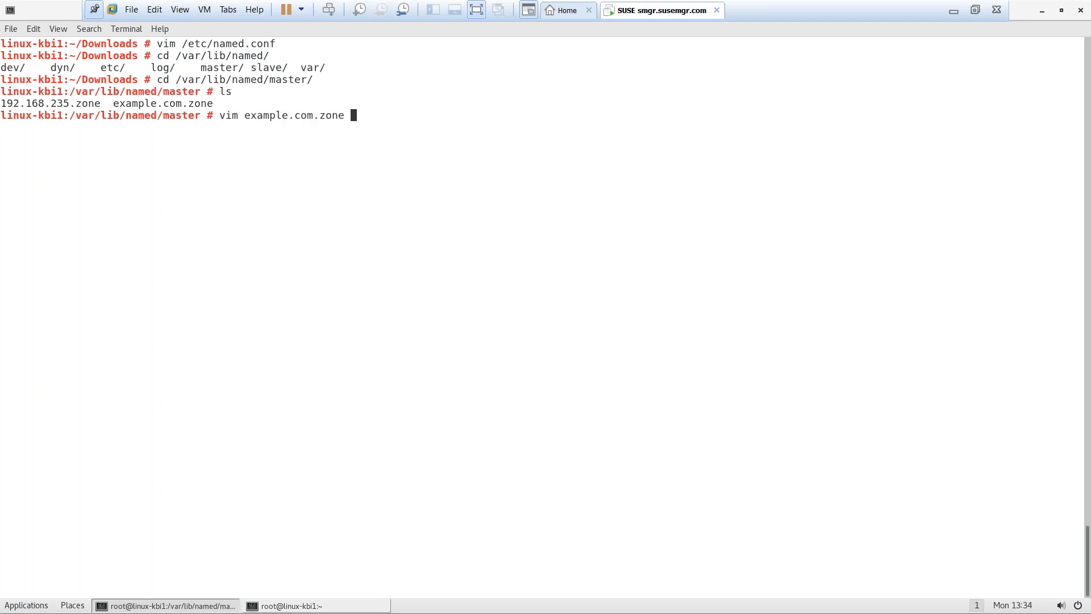
# Open example.com.zone in vim and replace every example.com with susemgr.com
pyautogui.press('Return')
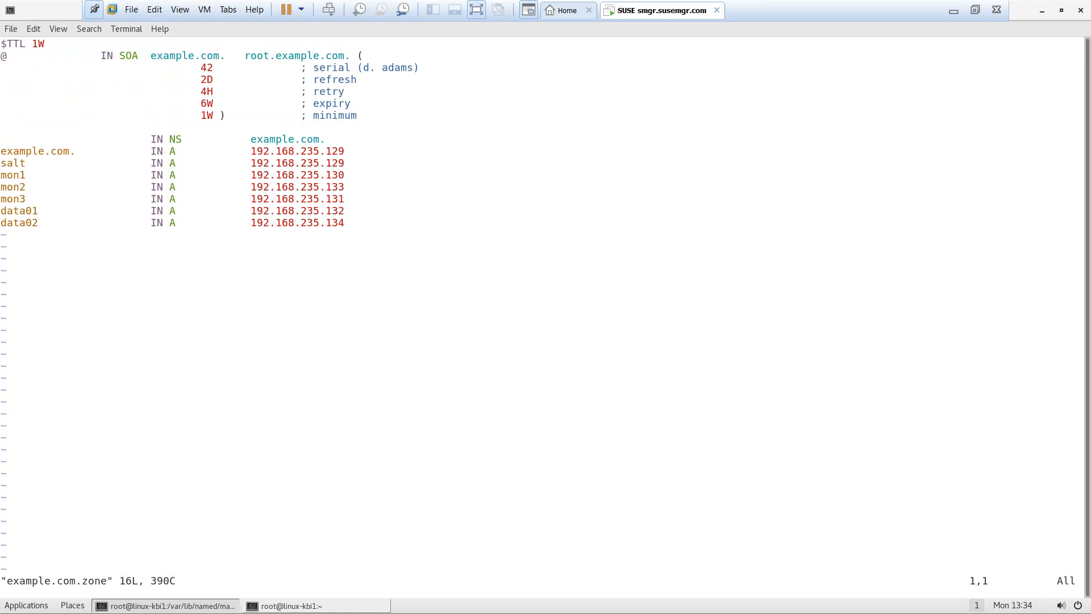
pyautogui.hotkey('shift', ':')
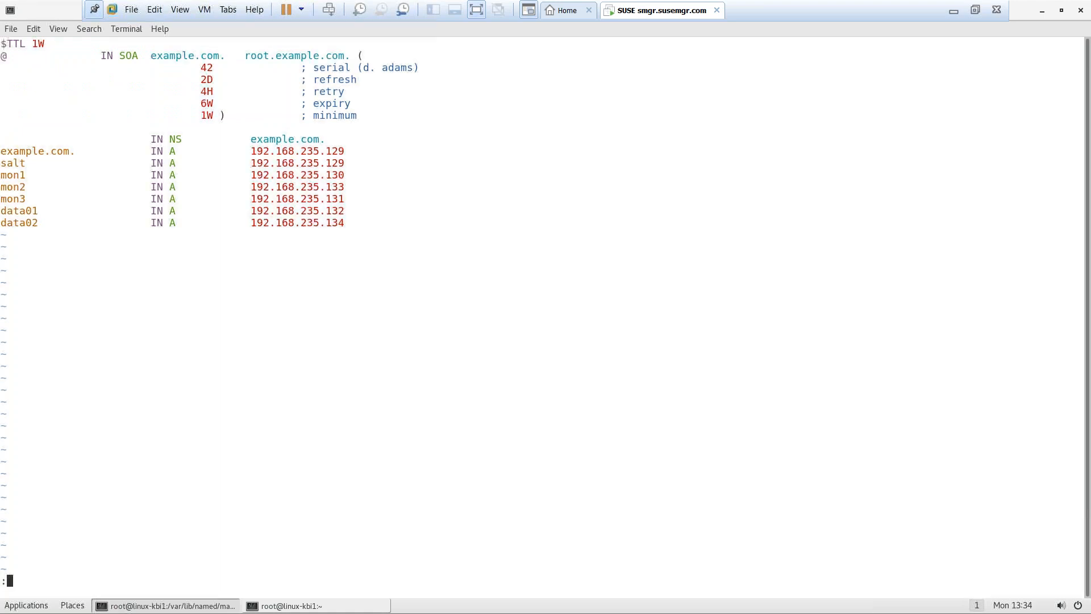
pyautogui.write('%s/example.com/s')
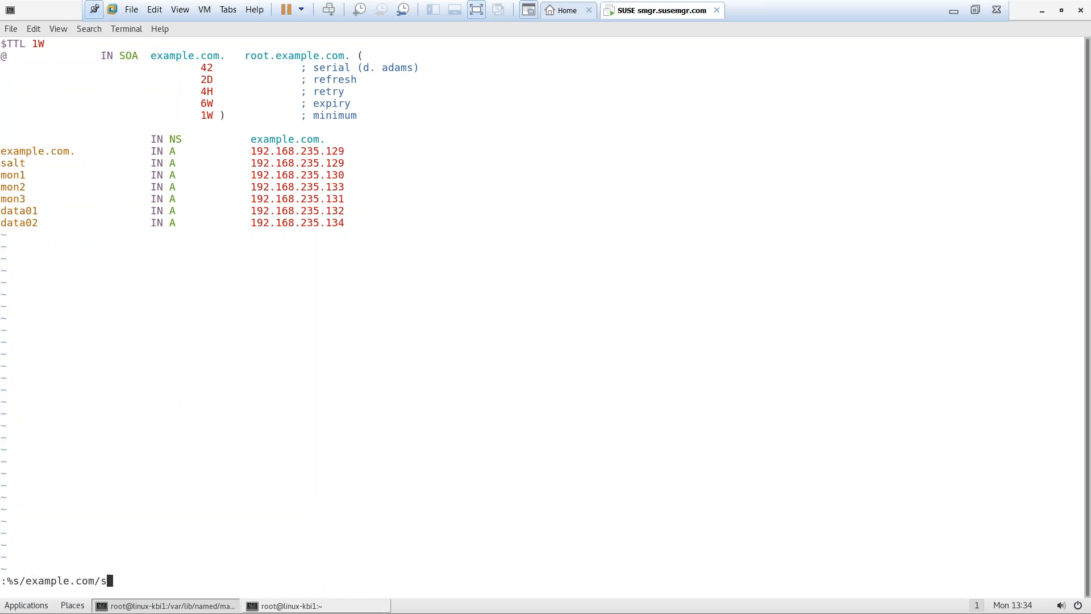
pyautogui.write('usemgr.com/g')
pyautogui.press('Return')
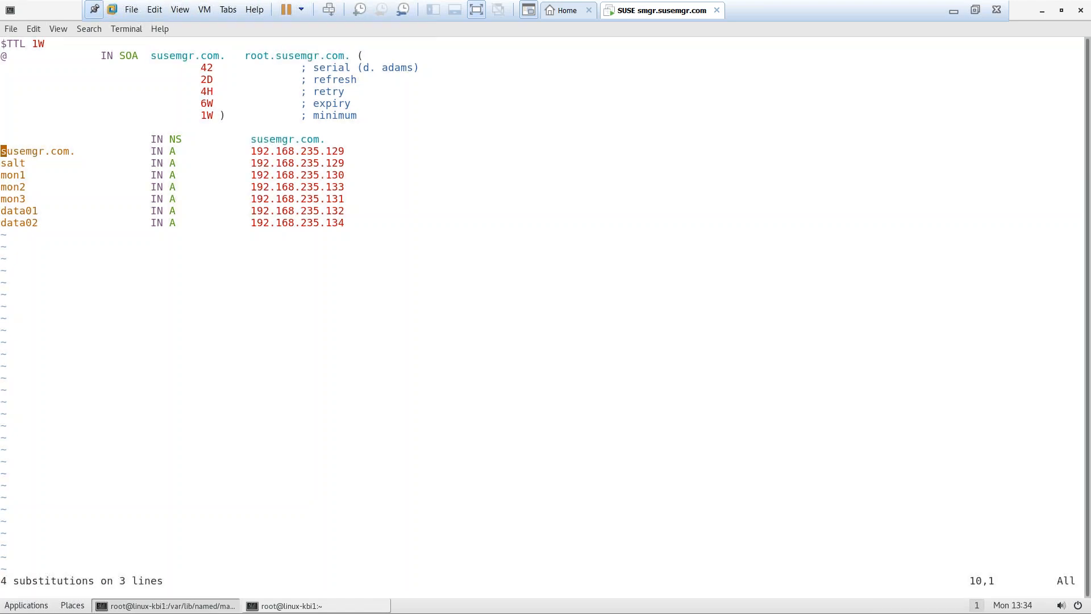
# Delete the salt through data02 host records and change the susemgr.com address ending 129 to 136
pyautogui.press('j')
pyautogui.press('d')
pyautogui.press('d')
pyautogui.press('d')
pyautogui.press('d')
pyautogui.press('d')
pyautogui.press('d')
pyautogui.press('d')
pyautogui.press('d')
pyautogui.press('d')
pyautogui.press('d')
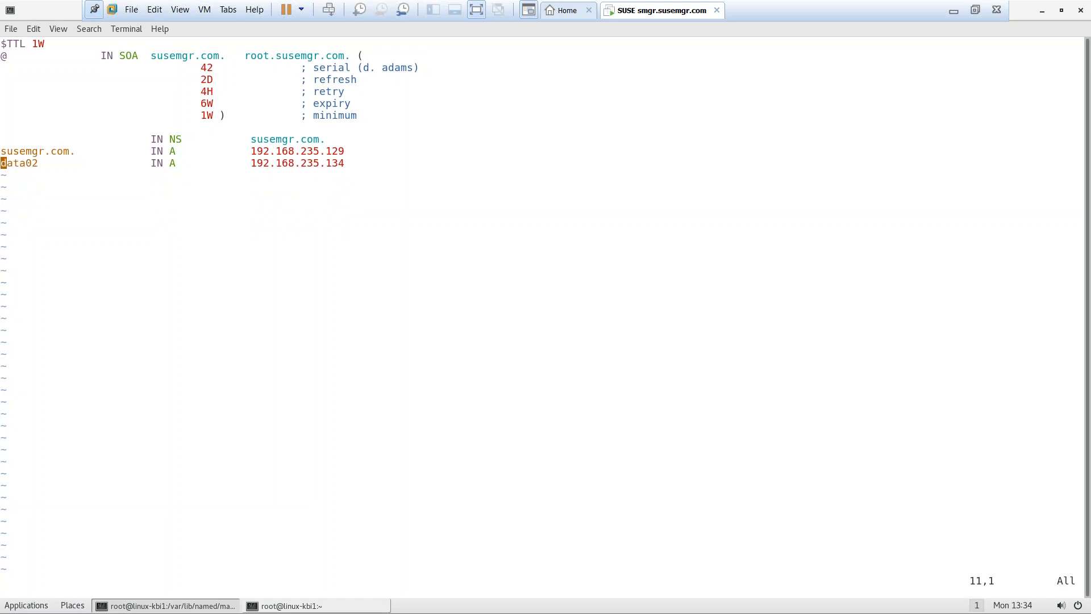
pyautogui.press('d')
pyautogui.press('d')
pyautogui.press('l')
pyautogui.press('l')
pyautogui.press('l')
pyautogui.press('l')
pyautogui.press('l')
pyautogui.press('l')
pyautogui.press('l')
pyautogui.press('l')
pyautogui.press('l')
pyautogui.press('l')
pyautogui.press('l')
pyautogui.press('l')
pyautogui.press('l')
pyautogui.press('l')
pyautogui.press('l')
pyautogui.press('l')
pyautogui.press('l')
pyautogui.press('l')
pyautogui.press('l')
pyautogui.press('l')
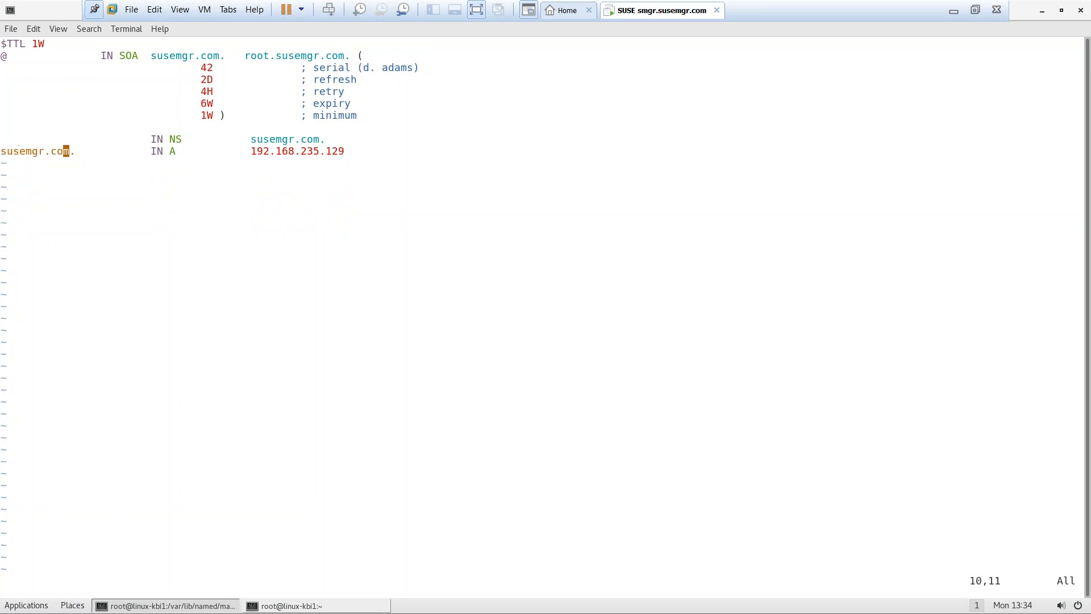
pyautogui.press('a')
pyautogui.press('BackSpace')
pyautogui.press('BackSpace')
pyautogui.write('36')
# Add an 'smgr IN A 192.168.235.136' record below the susemgr.com A record
pyautogui.press('Return')
pyautogui.write('smgr')
pyautogui.press('Tab')
pyautogui.press('Tab')
pyautogui.press('Tab')
pyautogui.write('IN A')
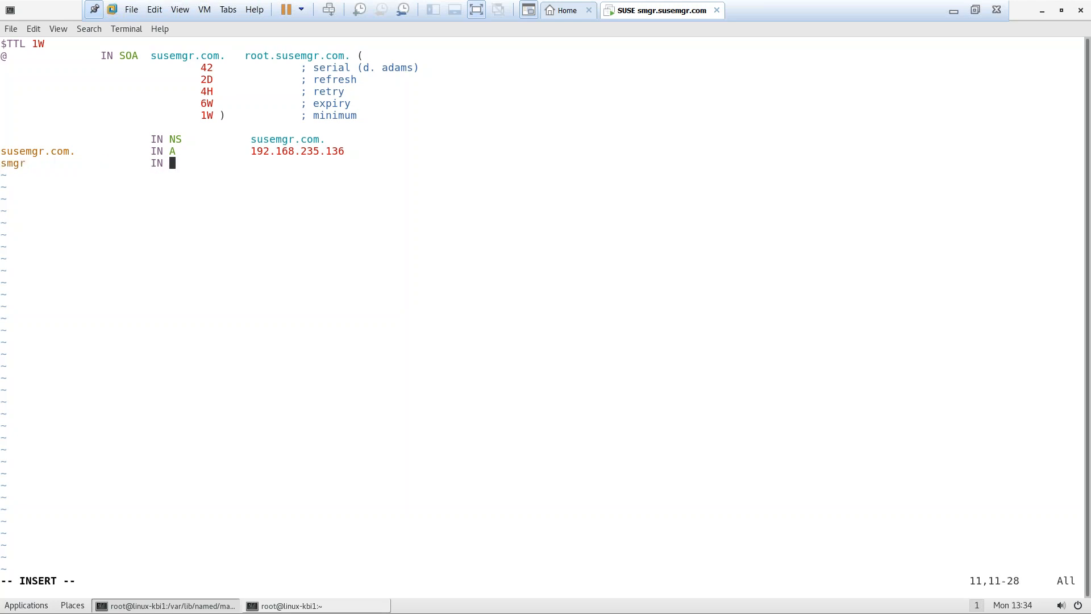
pyautogui.press('Tab')
pyautogui.press('Tab')
pyautogui.write('192.168.235.136')
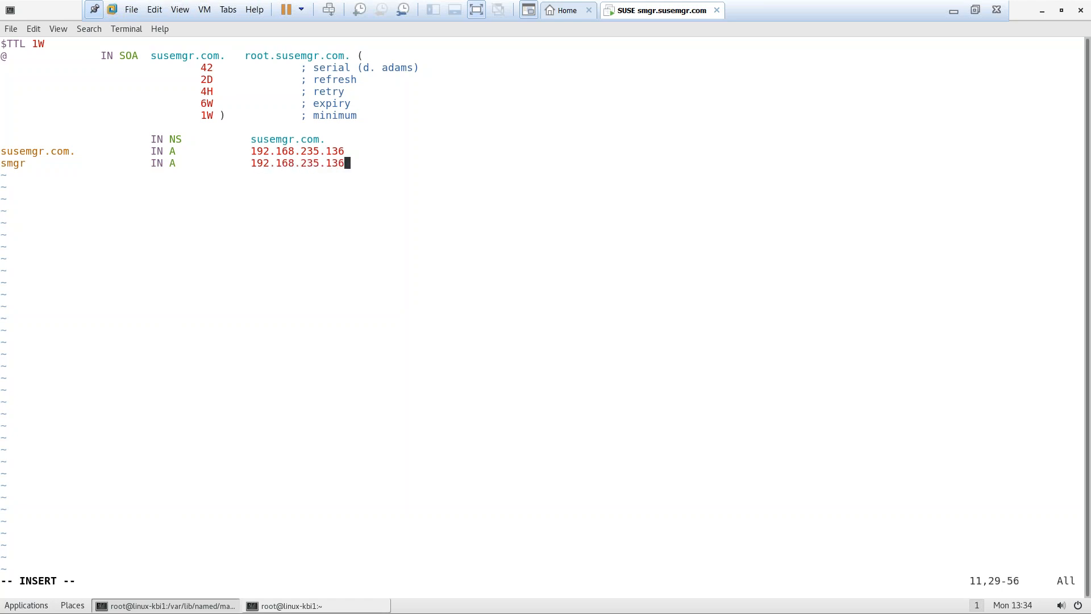
pyautogui.press('Escape')
# Save example.com.zone, list the zone files, and open 192.168.235.zone in vim
pyautogui.write(':wq')
pyautogui.press('Return')
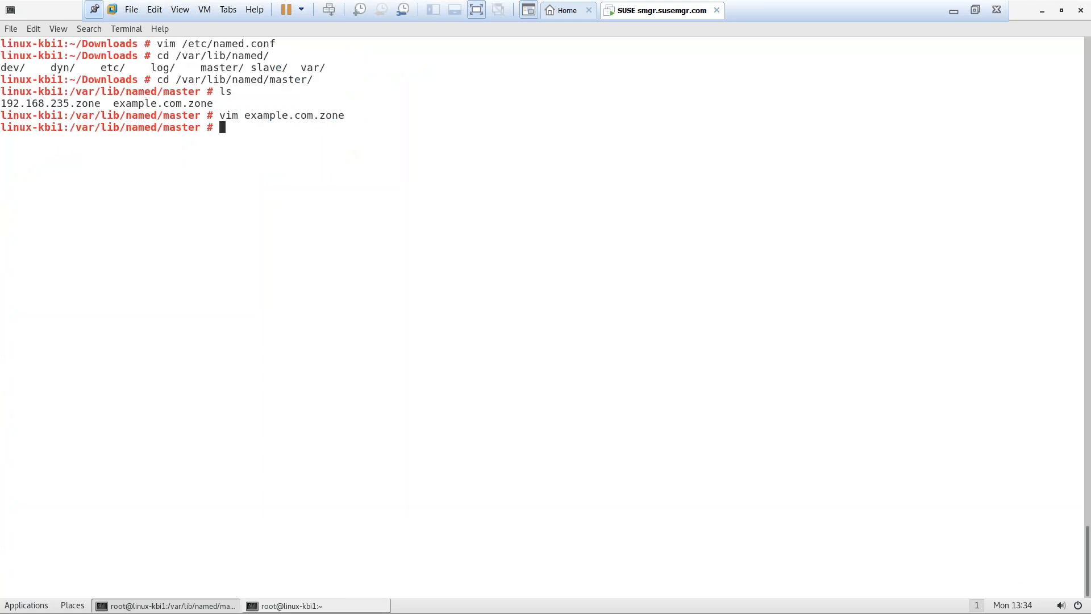
pyautogui.write('ls')
pyautogui.press('Return')
pyautogui.write('vim 192.168.235.zone')
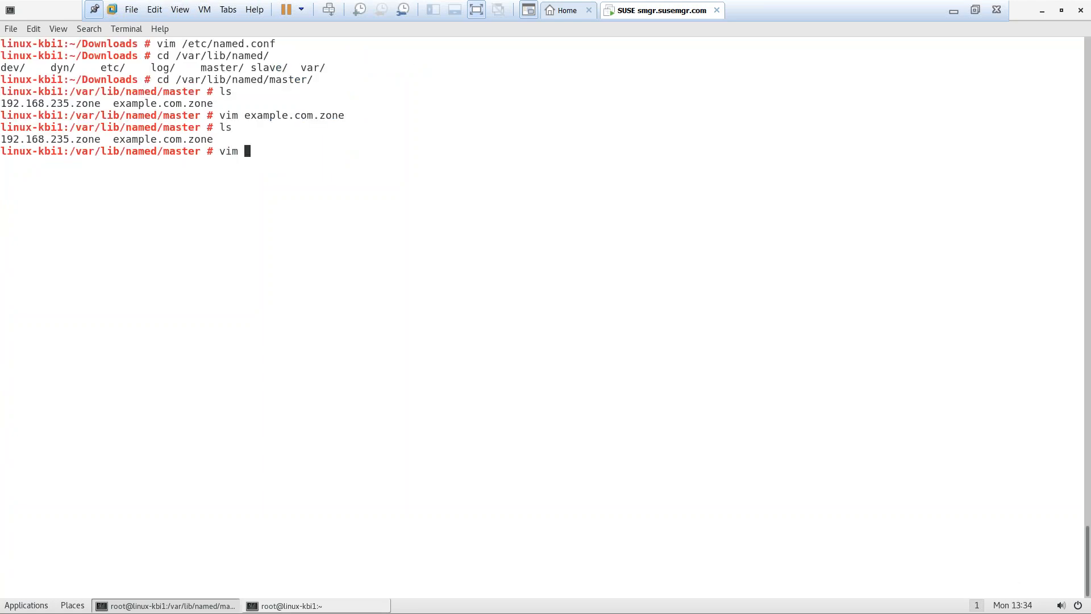
pyautogui.press('Return')
# Replace every example.com with susemgr.com in the reverse zone, retrying after a mistyped command
pyautogui.press('Down')
pyautogui.press('Down')
pyautogui.press('Down')
pyautogui.press('Down')
pyautogui.press('Down')
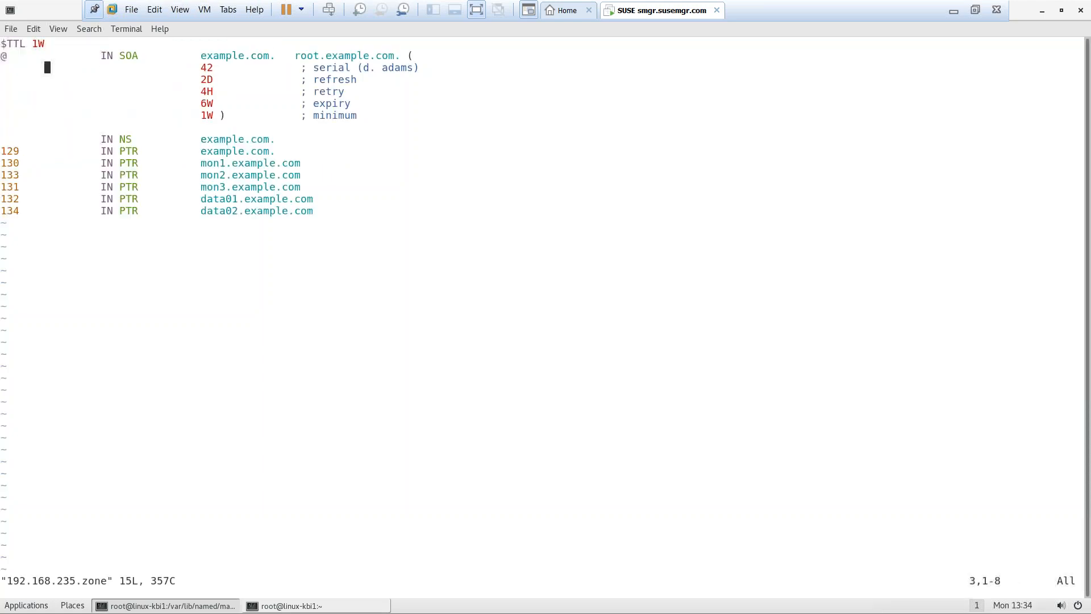
pyautogui.write(':%s')
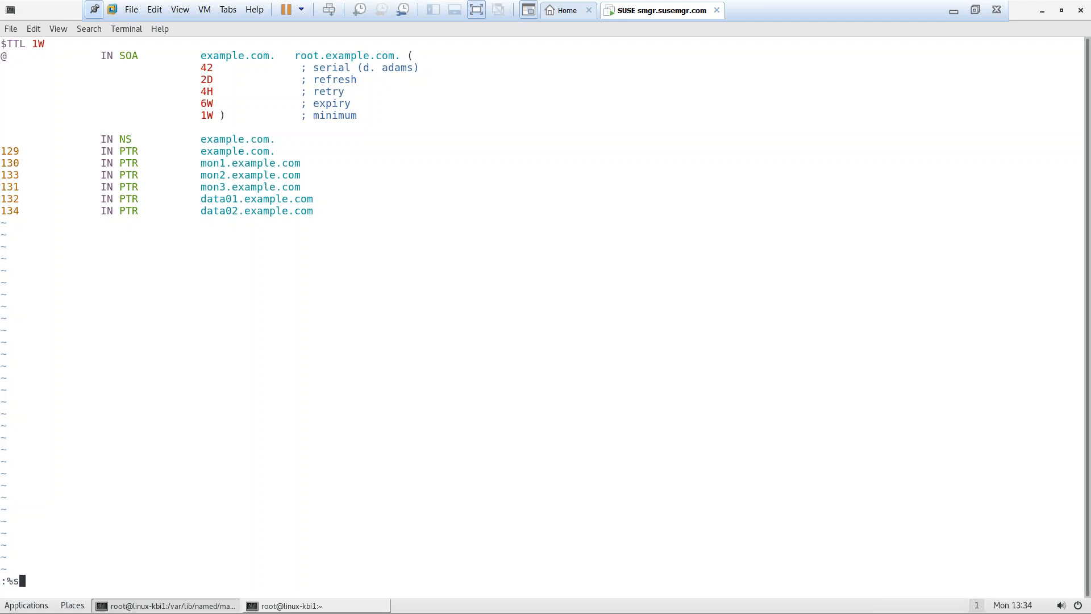
pyautogui.write('s/example.com/susemgr.comg')
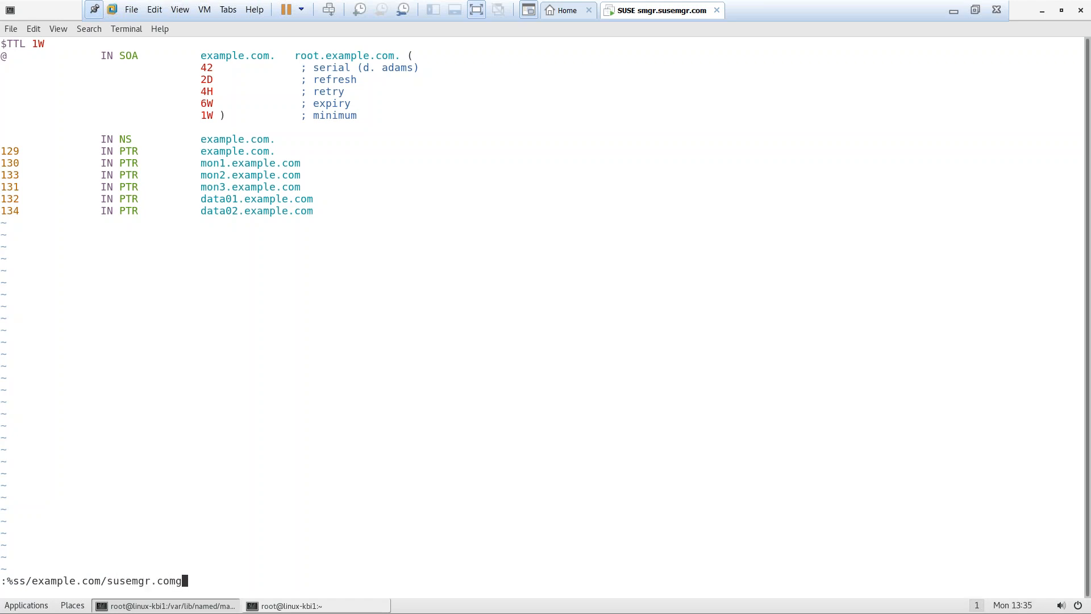
pyautogui.press('BackSpace')
pyautogui.write('/g')
pyautogui.press('Return')
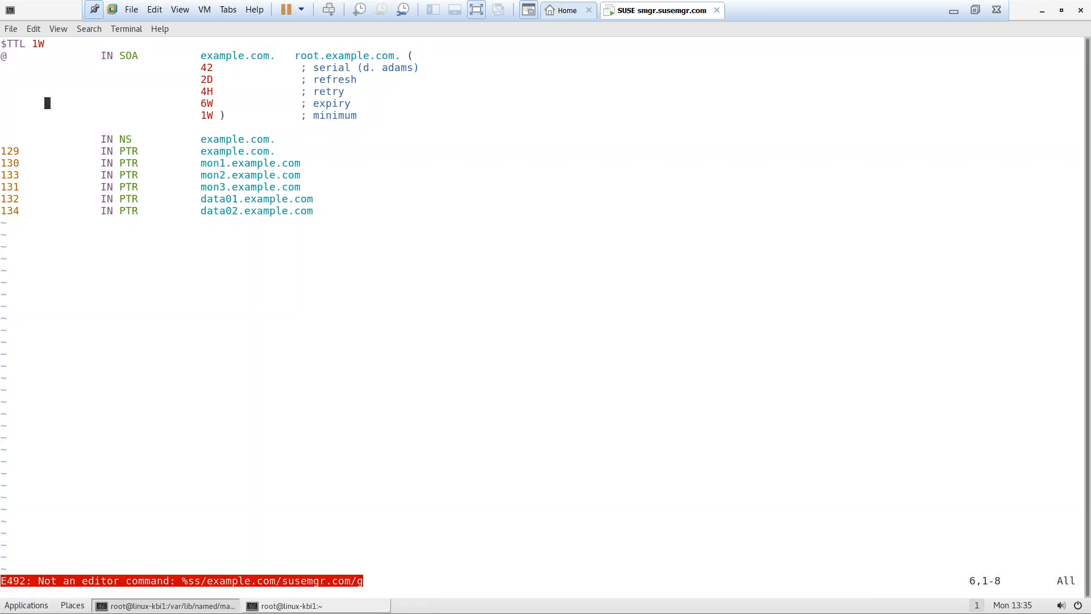
pyautogui.write(':%')
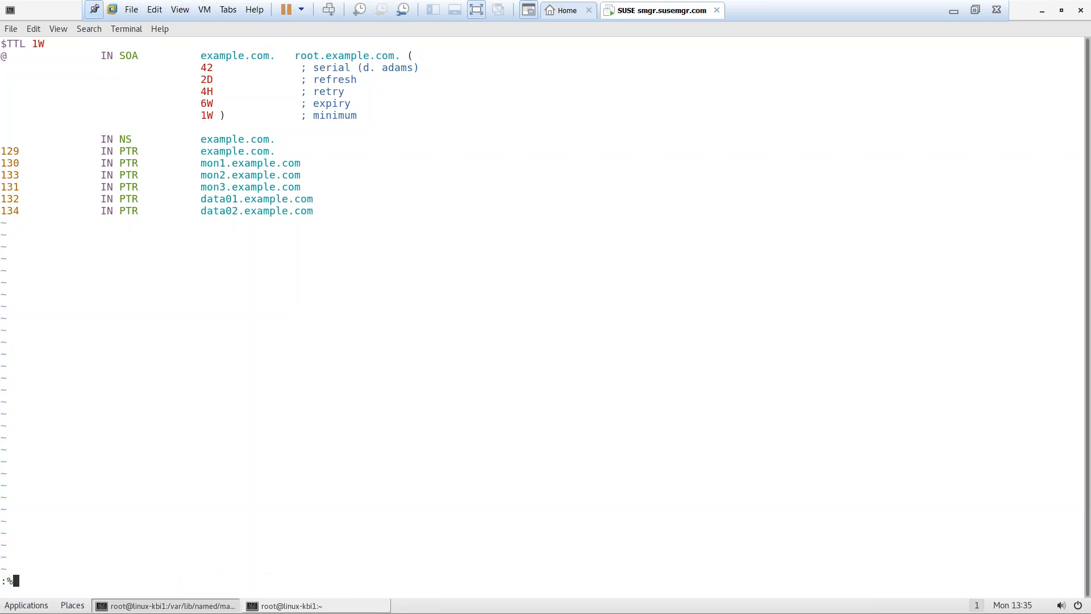
pyautogui.write('s/example.com/susemgr.com/g')
pyautogui.press('Return')
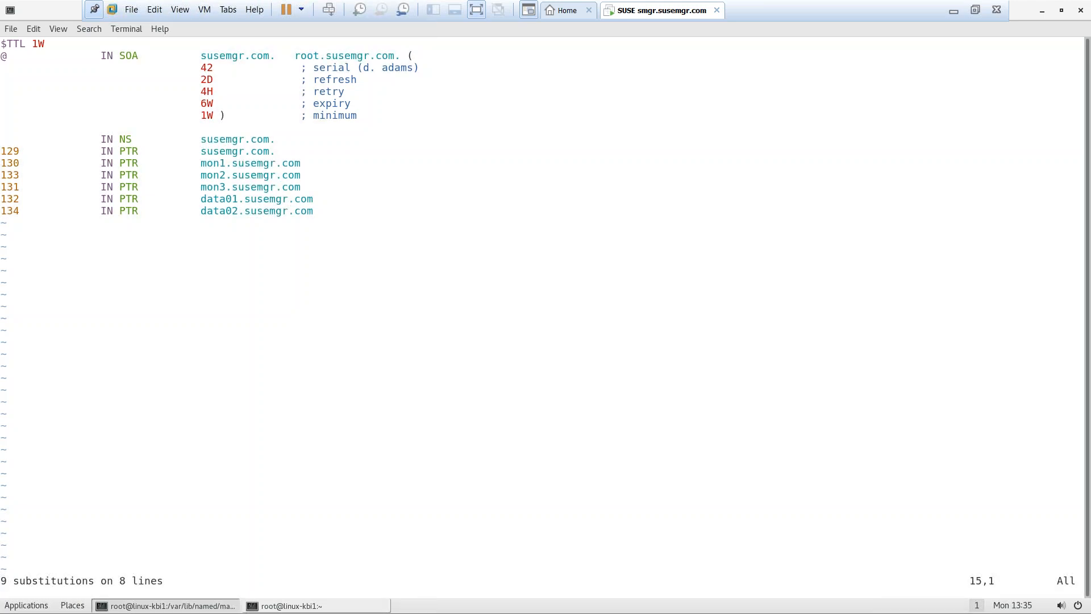
# Delete the extra PTR records and change the 129 record number to 136
pyautogui.press('Up')
pyautogui.press('Up')
pyautogui.press('Up')
pyautogui.press('Up')
pyautogui.press('d')
pyautogui.press('d')
pyautogui.press('d')
pyautogui.press('d')
pyautogui.press('d')
pyautogui.press('d')
pyautogui.press('d')
pyautogui.press('d')
pyautogui.press('d')
pyautogui.press('d')
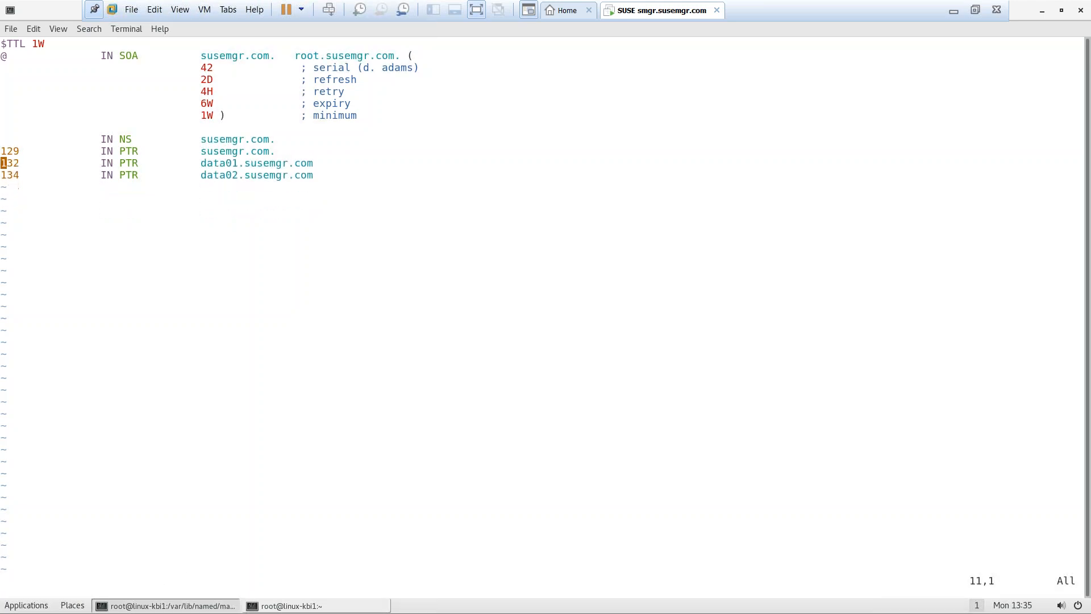
pyautogui.press('Right')
pyautogui.press('Right')
pyautogui.press('Right')
pyautogui.press('Left')
pyautogui.press('i')
pyautogui.press('Right')
pyautogui.press('BackSpace')
pyautogui.press('BackSpace')
pyautogui.write('36')
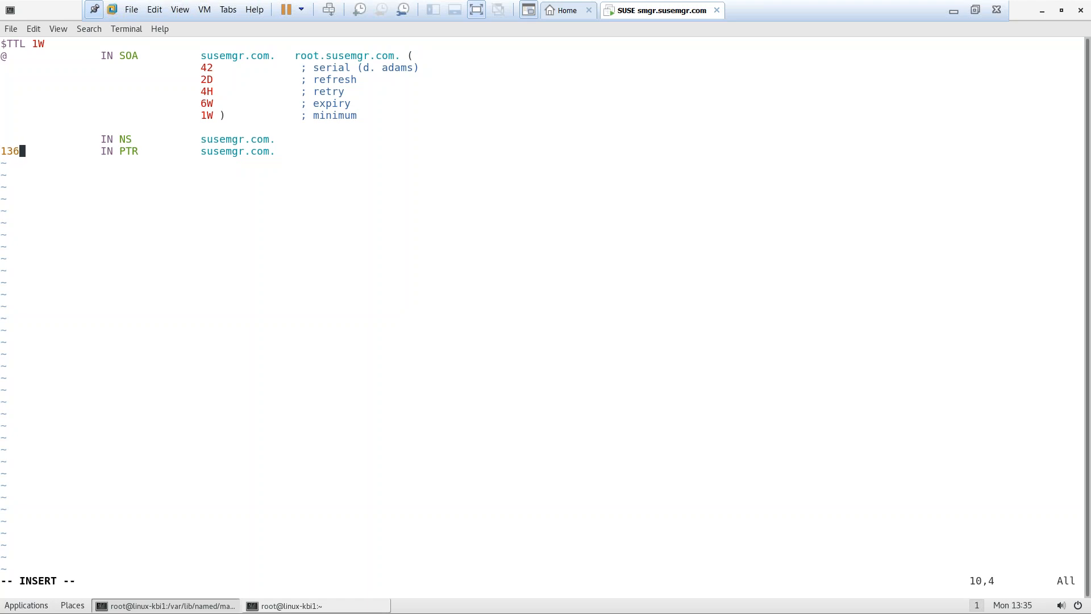
# Add a '136 IN PTR smgr.susemgr.com.' record below the existing PTR record
pyautogui.press('Escape')
pyautogui.write('o')
pyautogui.write('136')
pyautogui.press('Tab')
pyautogui.press('Tab')
pyautogui.write('IN')
pyautogui.press('BackSpace')
pyautogui.press('BackSpace')
pyautogui.write('PTR')
pyautogui.press('Tab')
pyautogui.press('Tab')
pyautogui.write('suse')
pyautogui.press('BackSpace')
pyautogui.press('BackSpace')
pyautogui.press('BackSpace')
pyautogui.write('r.')
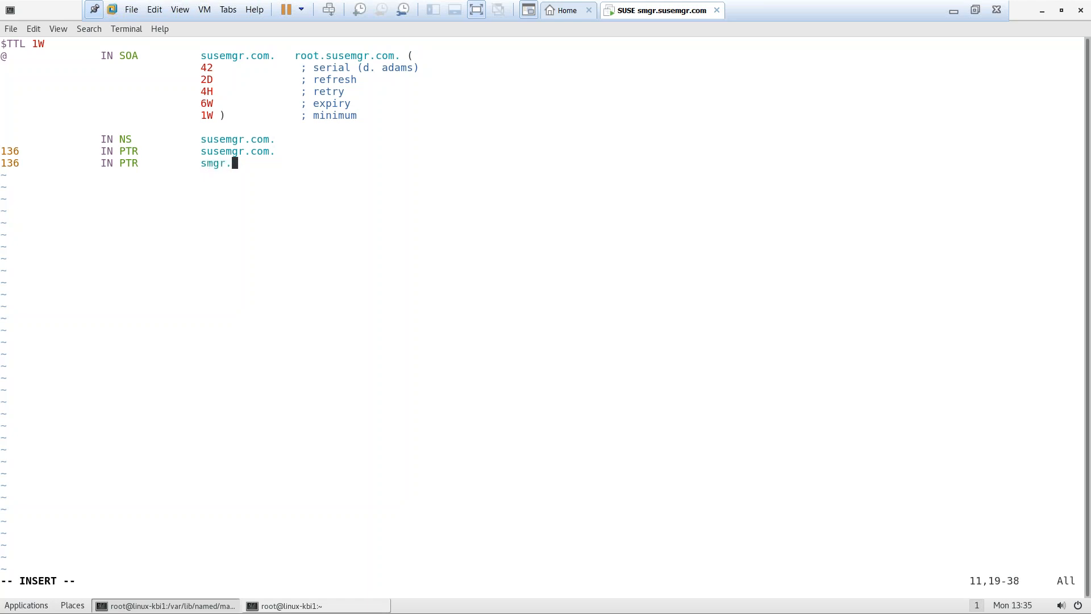
pyautogui.write('susemgr.com.')
pyautogui.press('Escape')
# Save the reverse zone file and open /etc/resolv.conf in vim
pyautogui.write(':wq')
pyautogui.press('Return')
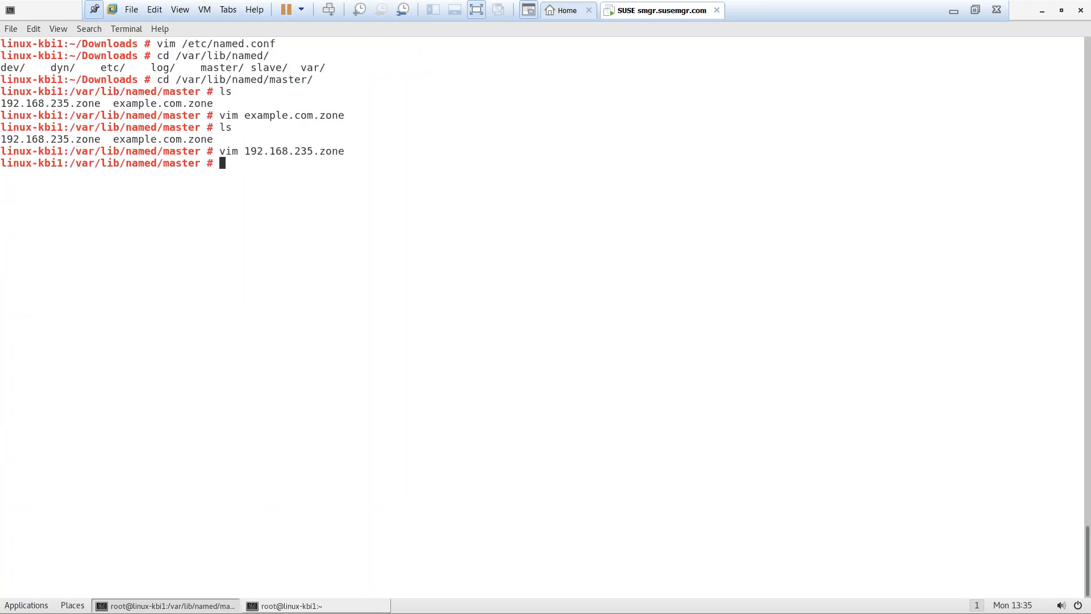
pyautogui.write('vim /etc/rsy')
pyautogui.press('BackSpace')
pyautogui.press('BackSpace')
pyautogui.write('esolv.conf')
pyautogui.press('Return')
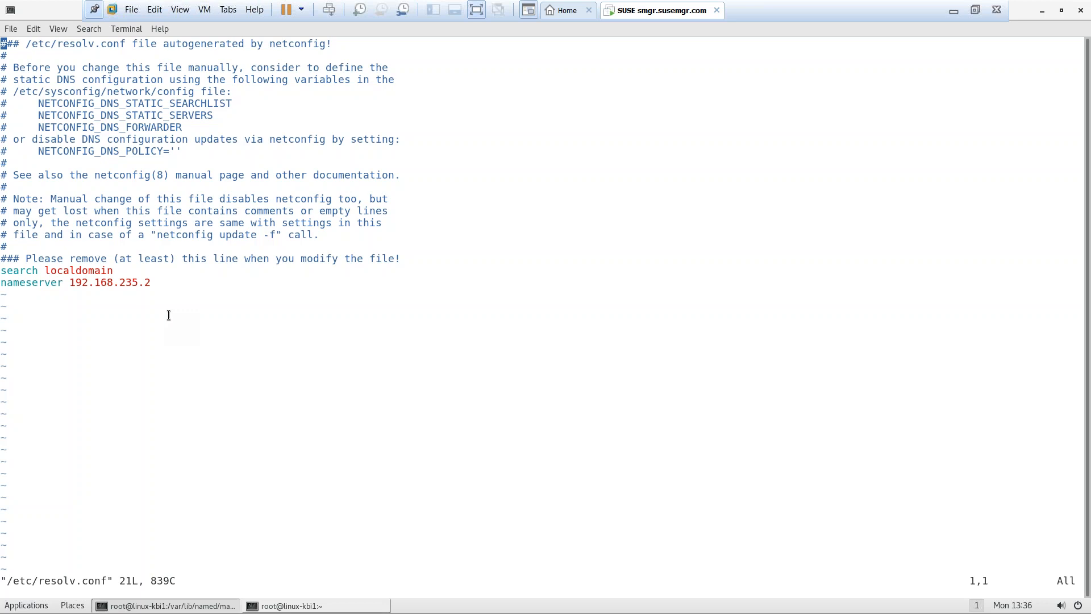
# Copy the /etc/sysconfig/network/config path from the resolv.conf comments
pyautogui.press('Down')
pyautogui.press('Down')
pyautogui.press('Down')
pyautogui.press('Down')
pyautogui.press('Down')
pyautogui.press('Down')
pyautogui.press('Down')
pyautogui.press('Down')
pyautogui.press('Down')
pyautogui.press('Down')
pyautogui.press('Down')
pyautogui.press('Down')
pyautogui.press('Down')
pyautogui.press('Down')
pyautogui.press('Down')
pyautogui.press('Down')
pyautogui.press('Down')
pyautogui.press('Down')
pyautogui.press('Down')
pyautogui.write('oname')
pyautogui.press('BackSpace')
pyautogui.press('BackSpace')
pyautogui.press('BackSpace')
pyautogui.press('BackSpace')
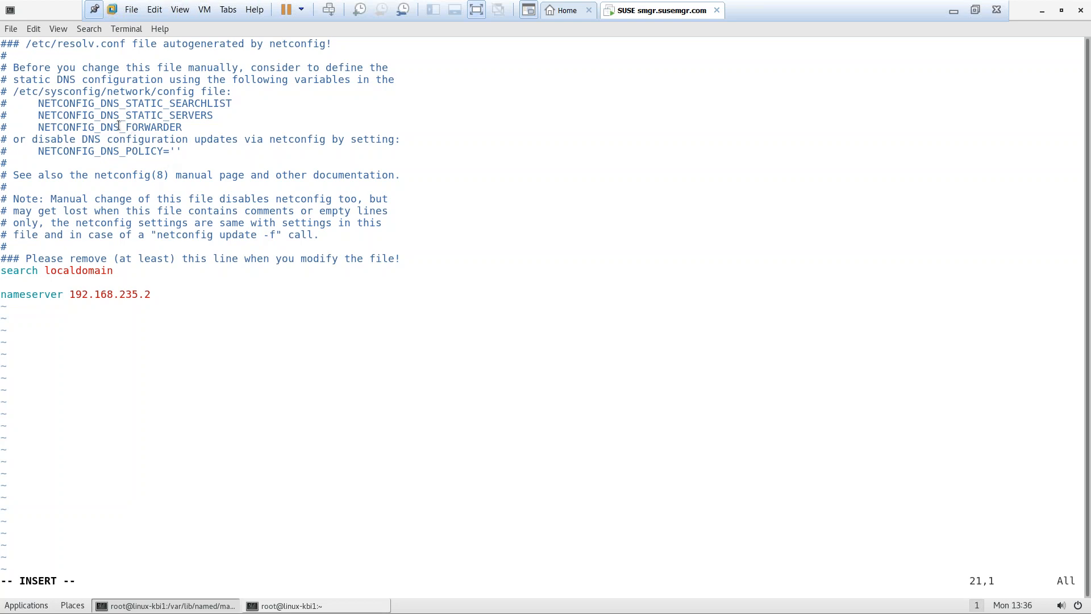
pyautogui.moveTo(14, 93); pyautogui.dragTo(195, 93)
pyautogui.rightClick(195, 94)
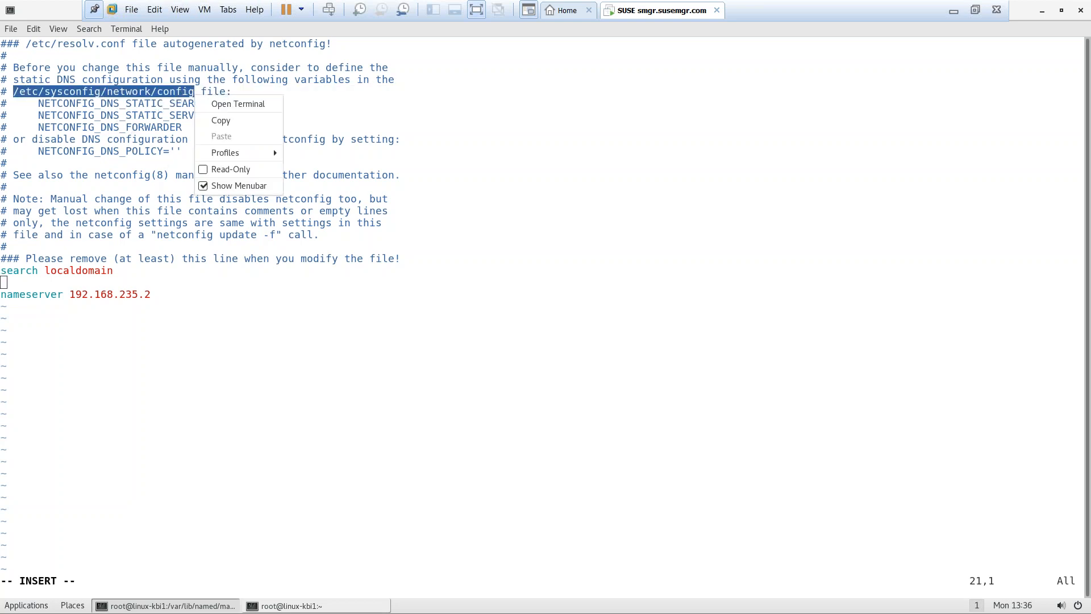
pyautogui.click(221, 121)
# Quit resolv.conf without saving and open the pasted /etc/sysconfig/network/config path in vim
pyautogui.press('Escape')
pyautogui.write(':q')
pyautogui.press('Return')
pyautogui.write('vim')
pyautogui.hotkey('ctrl', 'shift', 'v')
pyautogui.press('Return')
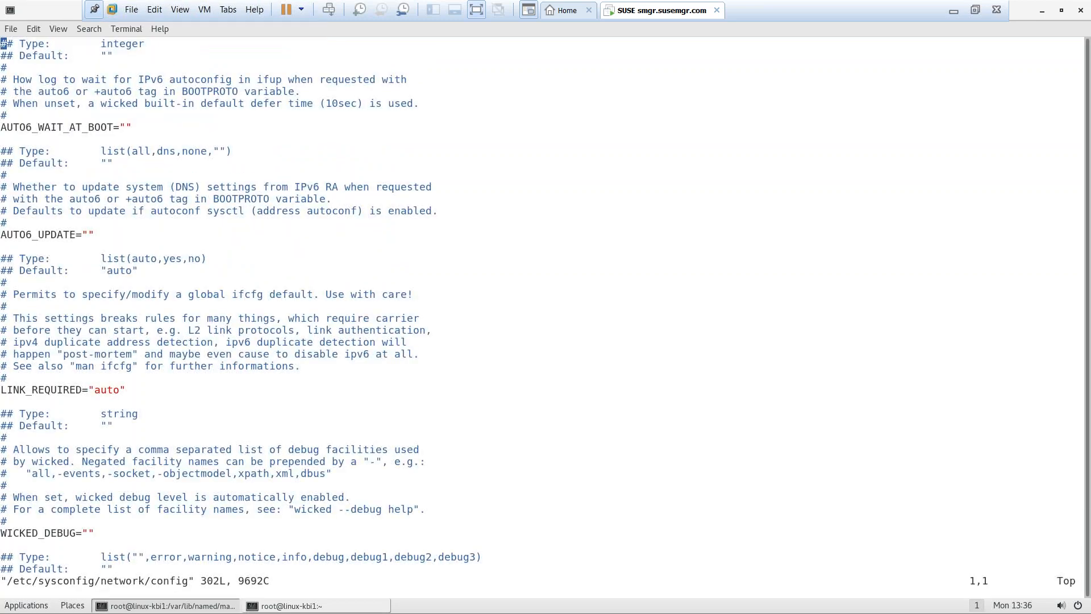
# Turn on line numbers and locate the NETCONFIG_DNS_STATIC_SEARCHLIST setting on line 182
pyautogui.press('Down')
pyautogui.press('Down')
pyautogui.press('Down')
pyautogui.press('Down')
pyautogui.press('Down')
pyautogui.press('Down')
pyautogui.press('Down')
pyautogui.press('Down')
pyautogui.press('Down')
pyautogui.press('Down')
pyautogui.press('Down')
pyautogui.press('Down')
pyautogui.press('Down')
pyautogui.press('Down')
pyautogui.press('Down')
pyautogui.press('Down')
pyautogui.press('Down')
pyautogui.press('Down')
pyautogui.press('Down')
pyautogui.press('Down')
pyautogui.press('Down')
pyautogui.press('Down')
pyautogui.press('Down')
pyautogui.press('Down')
pyautogui.press('Down')
pyautogui.press('Down')
pyautogui.press('Down')
pyautogui.press('Down')
pyautogui.press('Down')
pyautogui.press('Down')
pyautogui.press('Down')
pyautogui.press('Down')
pyautogui.press('Down')
pyautogui.press('Down')
pyautogui.press('Down')
pyautogui.press('Down')
pyautogui.press('Down')
pyautogui.press('Down')
pyautogui.press('Down')
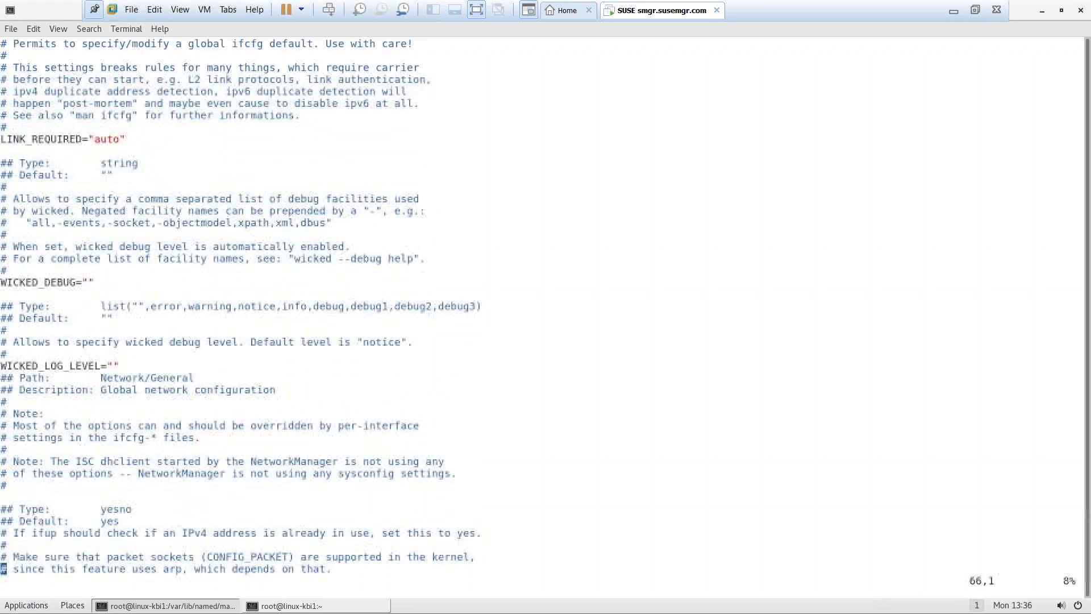
pyautogui.write(':se nu')
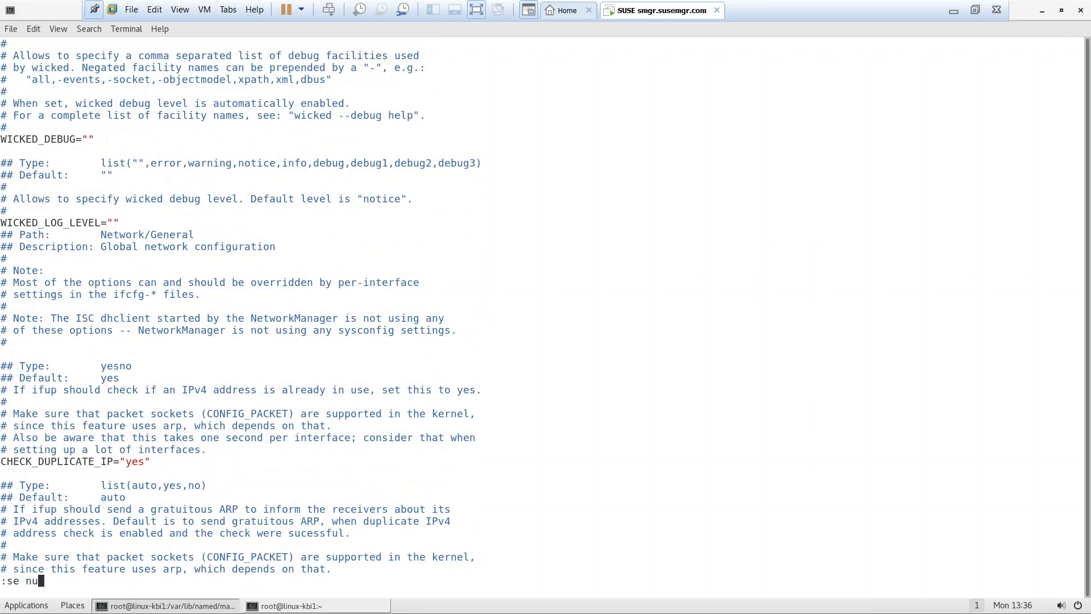
pyautogui.press('Return')
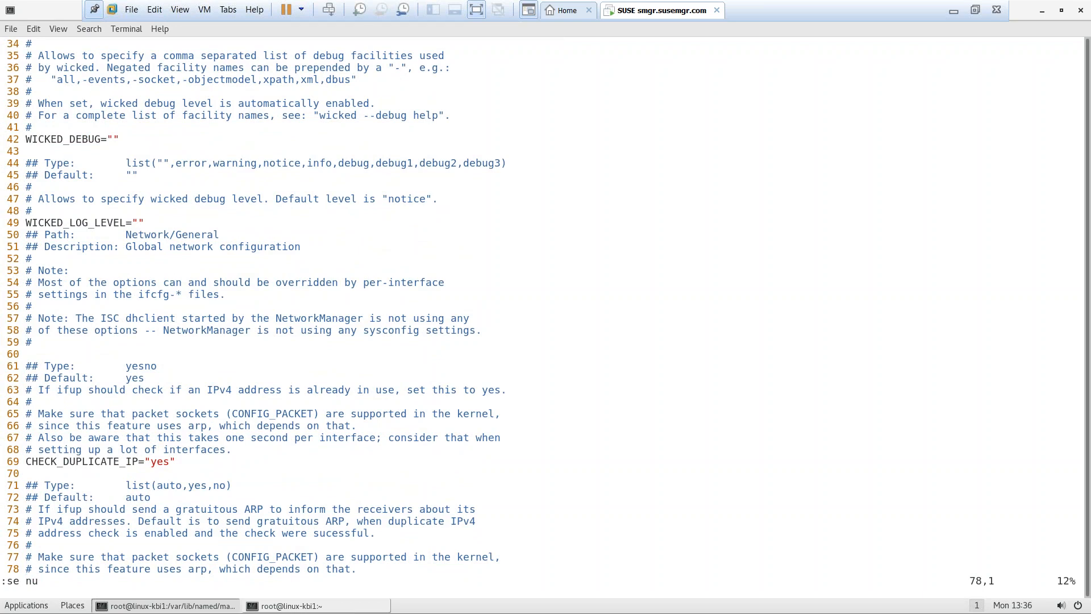
pyautogui.press('Right')
pyautogui.press('pagedown')
pyautogui.press('pagedown')
pyautogui.press('pagedown')
pyautogui.press('pagedown')
pyautogui.press('pagedown')
pyautogui.press('pagedown')
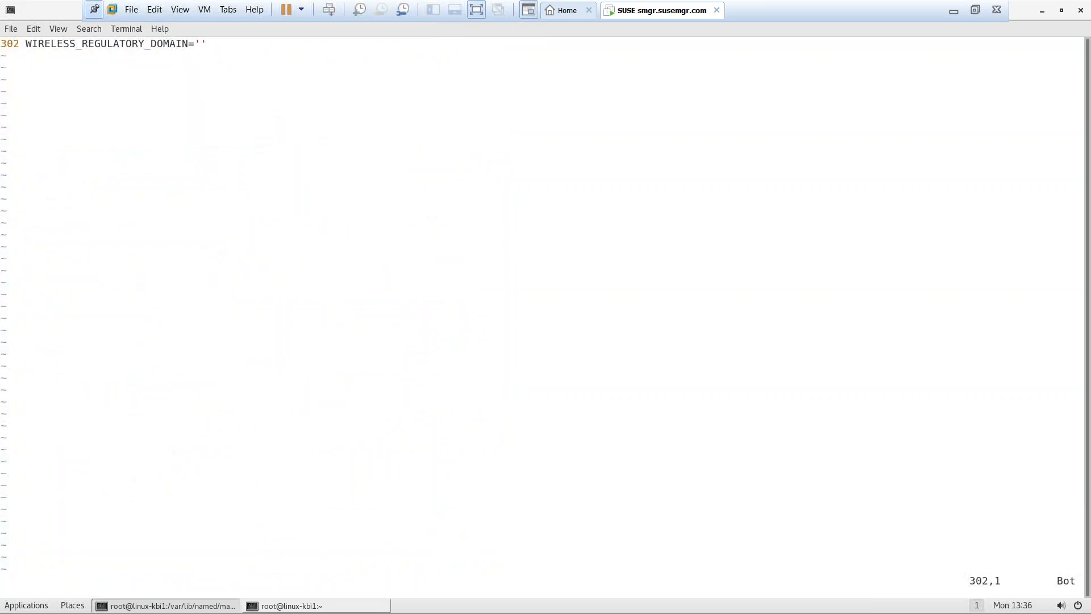
pyautogui.press('pageup')
pyautogui.press('pageup')
pyautogui.press('pageup')
pyautogui.press('Up')
pyautogui.press('Up')
pyautogui.press('Up')
pyautogui.press('Up')
pyautogui.press('Up')
pyautogui.press('Up')
pyautogui.press('Up')
pyautogui.press('Up')
pyautogui.press('Up')
pyautogui.press('Up')
pyautogui.press('Up')
pyautogui.press('Up')
pyautogui.press('Up')
pyautogui.press('Up')
pyautogui.press('Up')
pyautogui.press('Up')
pyautogui.press('Up')
pyautogui.press('Up')
pyautogui.press('Up')
pyautogui.press('Up')
pyautogui.press('Up')
pyautogui.press('Up')
pyautogui.press('Up')
pyautogui.press('Right')
pyautogui.press('Right')
pyautogui.press('Right')
pyautogui.press('Right')
pyautogui.press('Right')
pyautogui.press('Right')
pyautogui.press('Right')
pyautogui.press('Right')
pyautogui.press('Right')
pyautogui.press('Right')
pyautogui.press('Right')
pyautogui.press('Right')
pyautogui.press('Right')
pyautogui.press('Right')
pyautogui.press('Right')
pyautogui.press('Right')
pyautogui.press('Right')
pyautogui.press('Right')
pyautogui.press('Right')
pyautogui.press('Right')
pyautogui.press('Right')
pyautogui.press('Right')
pyautogui.press('Right')
pyautogui.press('Right')
pyautogui.press('Right')
pyautogui.press('Right')
pyautogui.press('Right')
pyautogui.press('Right')
pyautogui.press('Right')
pyautogui.press('Right')
pyautogui.press('Right')
pyautogui.press('Right')
# Set the DNS static search list to susemgr.com and static servers to 192.168.235.136
pyautogui.press('i')
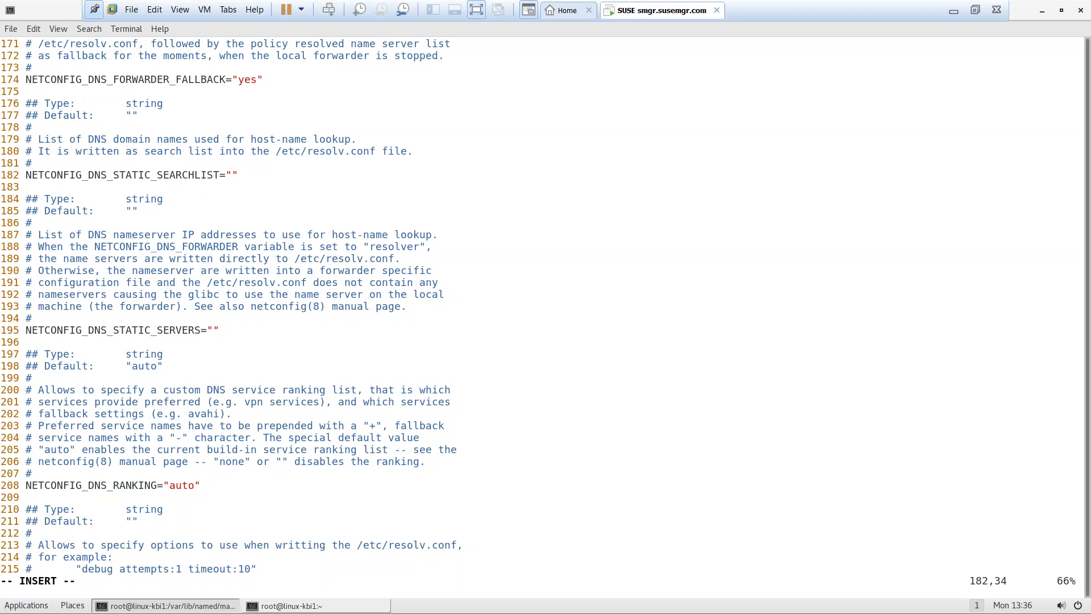
pyautogui.write('susemgr.com')
pyautogui.press('Down')
pyautogui.press('Down')
pyautogui.press('Down')
pyautogui.press('Down')
pyautogui.press('Down')
pyautogui.press('Down')
pyautogui.press('Down')
pyautogui.press('Down')
pyautogui.press('Down')
pyautogui.press('Down')
pyautogui.press('Down')
pyautogui.press('Down')
pyautogui.press('Down')
pyautogui.press('Left')
pyautogui.write('192.168')
pyautogui.write('.235.1')
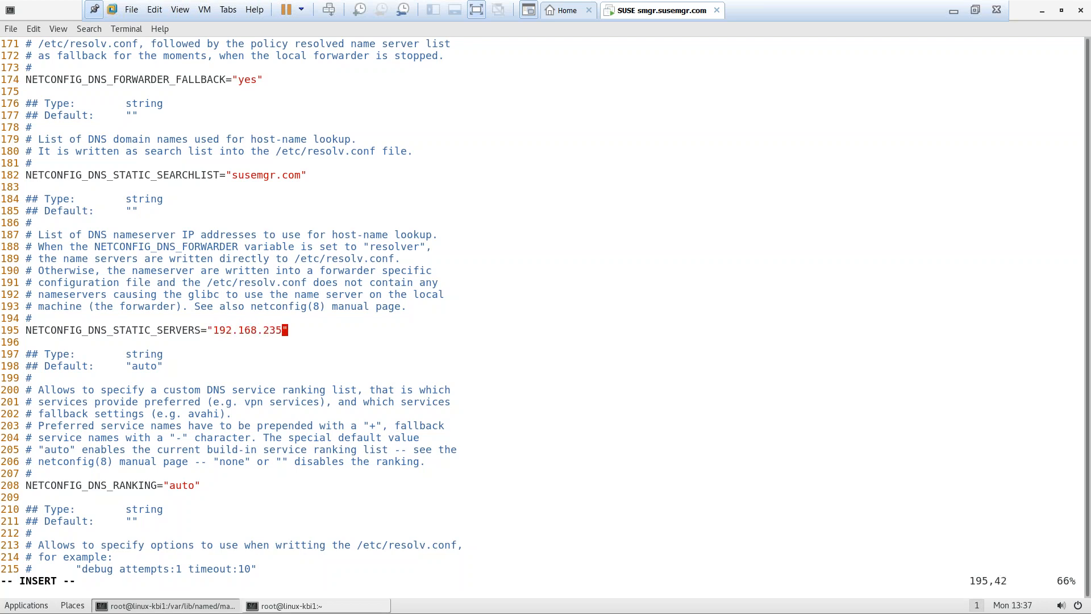
pyautogui.write('36')
pyautogui.press('Escape')
# Save the network config, then reopen it to verify the edits and quit
pyautogui.write(':wq')
pyautogui.press('Return')
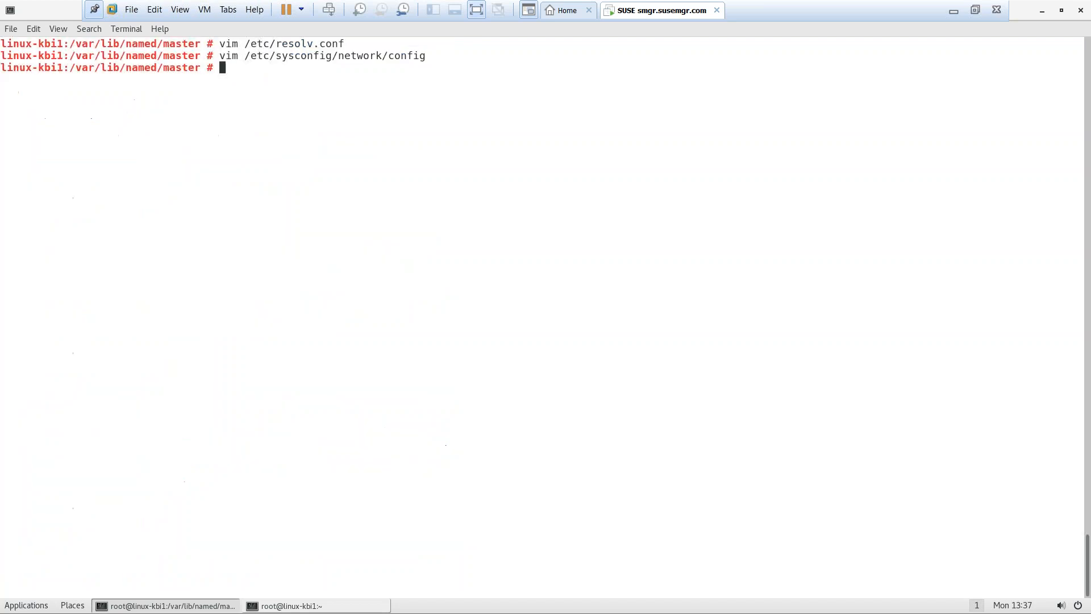
pyautogui.write('vim')
pyautogui.press('Up')
pyautogui.press('Return')
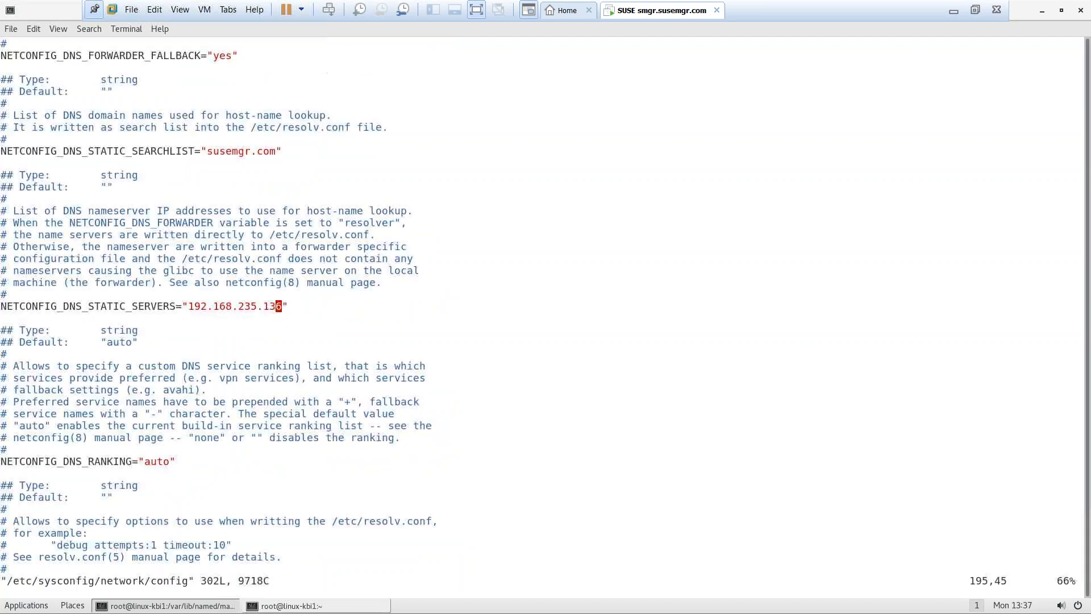
pyautogui.write(':q')
pyautogui.press('Return')
# Regenerate resolv.conf with 'netconfig update -f' and print /etc/resolv.conf to check it
pyautogui.write('cat /etc')
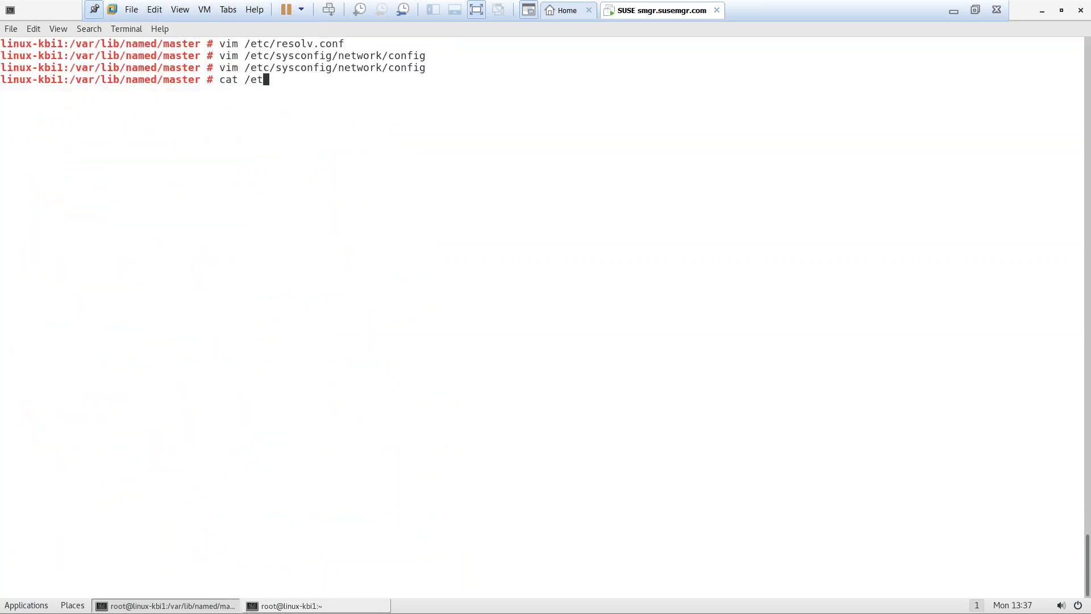
pyautogui.press('BackSpace')
pyautogui.press('BackSpace')
pyautogui.press('BackSpace')
pyautogui.press('BackSpace')
pyautogui.press('BackSpace')
pyautogui.press('BackSpace')
pyautogui.press('BackSpace')
pyautogui.press('BackSpace')
pyautogui.write('netconfig update -f')
pyautogui.press('Return')
pyautogui.write('cat /et')
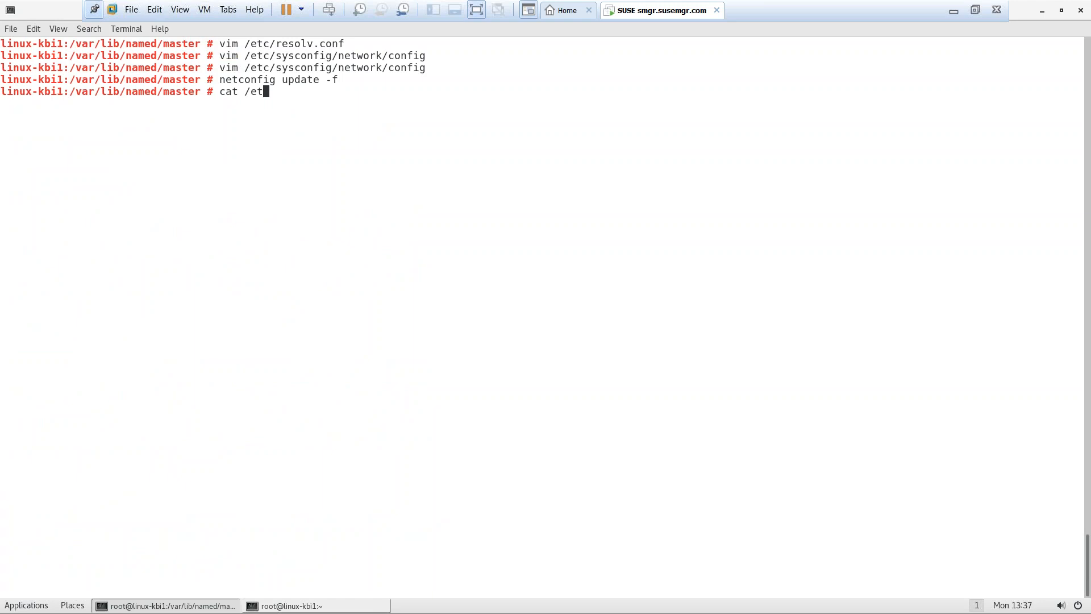
pyautogui.write('c/res')
pyautogui.press('Tab')
pyautogui.press('Return')
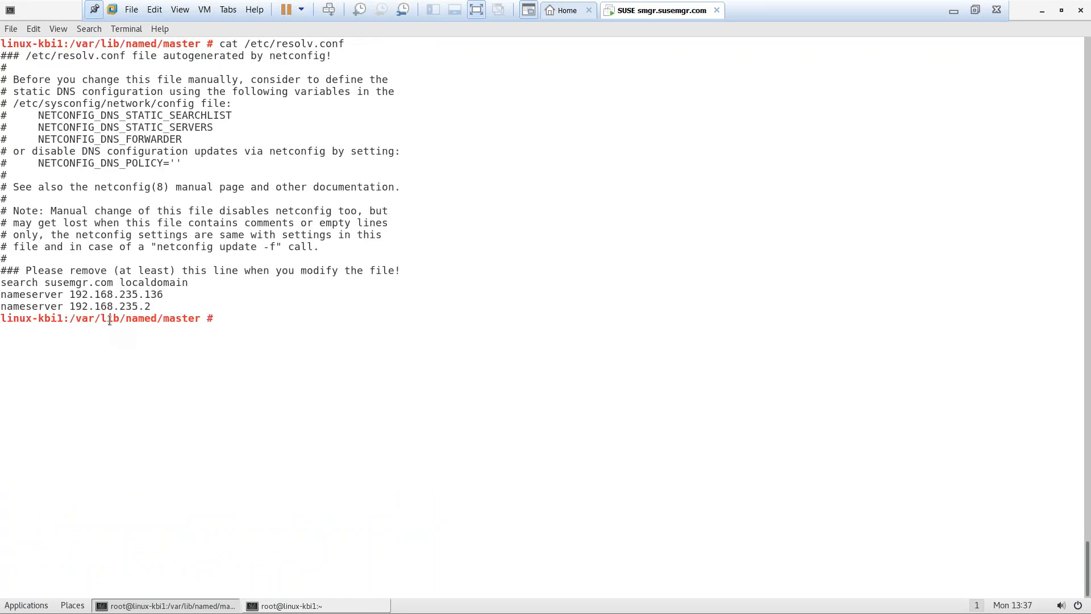
pyautogui.write('nso')
pyautogui.press('BackSpace')
pyautogui.press('BackSpace')
pyautogui.press('BackSpace')
# Show the hostname, open a second terminal from the desktop, and check the hostname there
pyautogui.write('hostname')
pyautogui.press('Return')
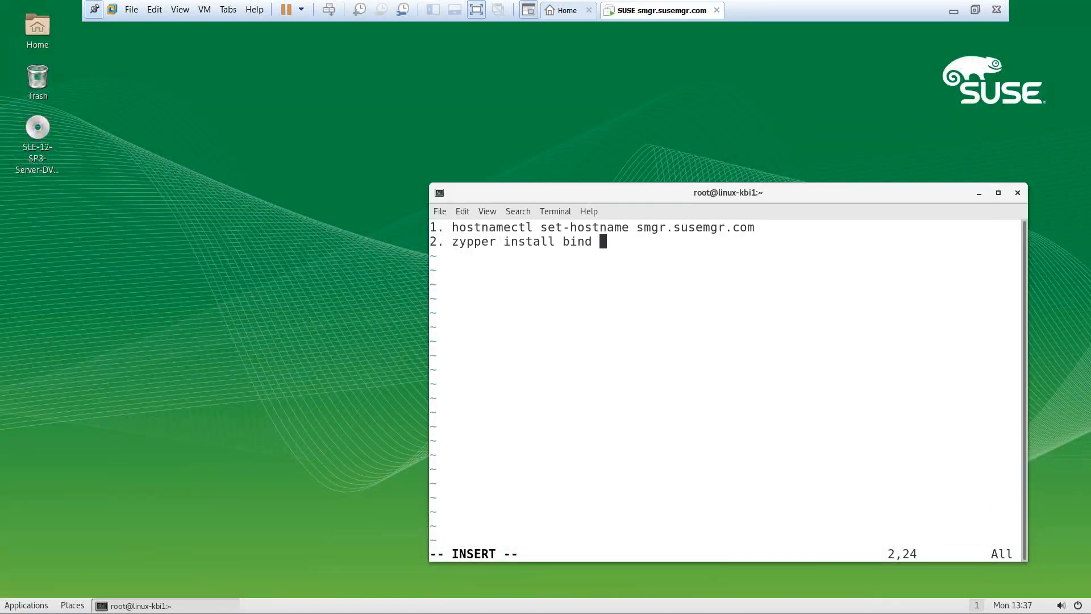
pyautogui.rightClick(147, 259)
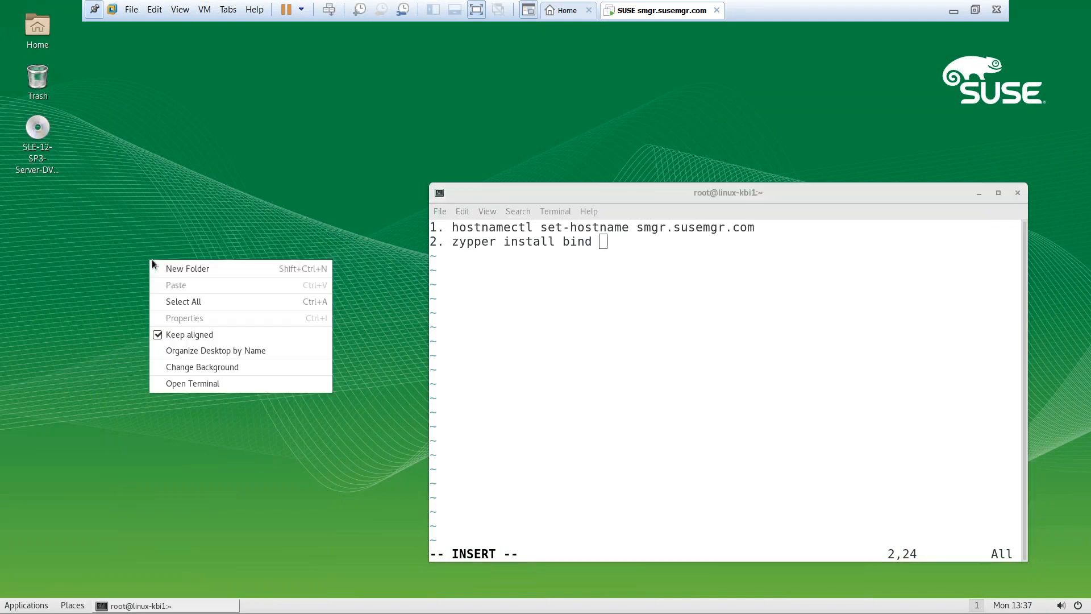
pyautogui.click(193, 390)
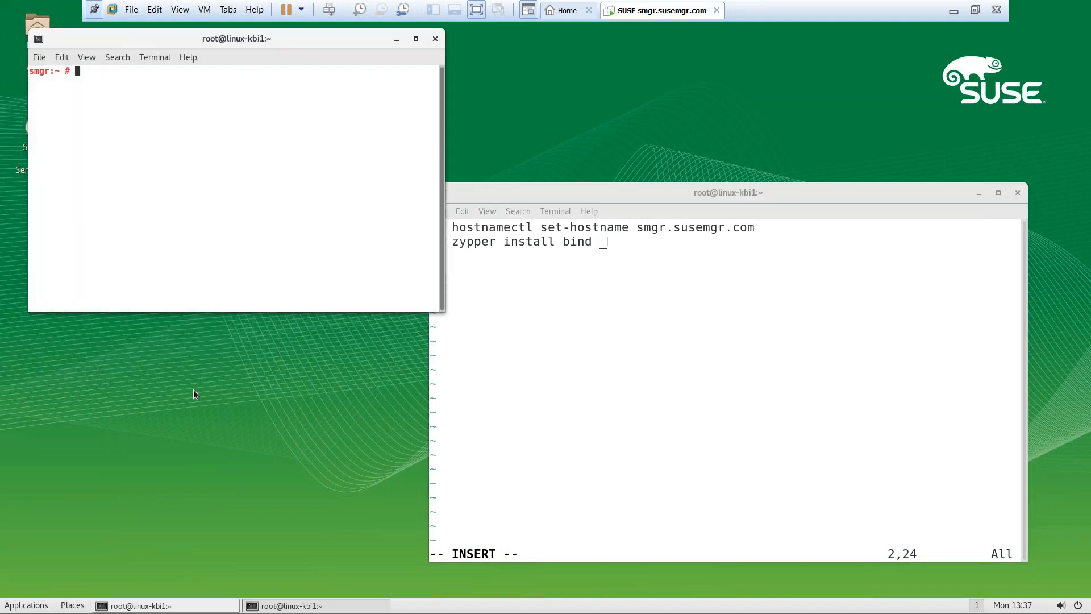
pyautogui.write('hotn')
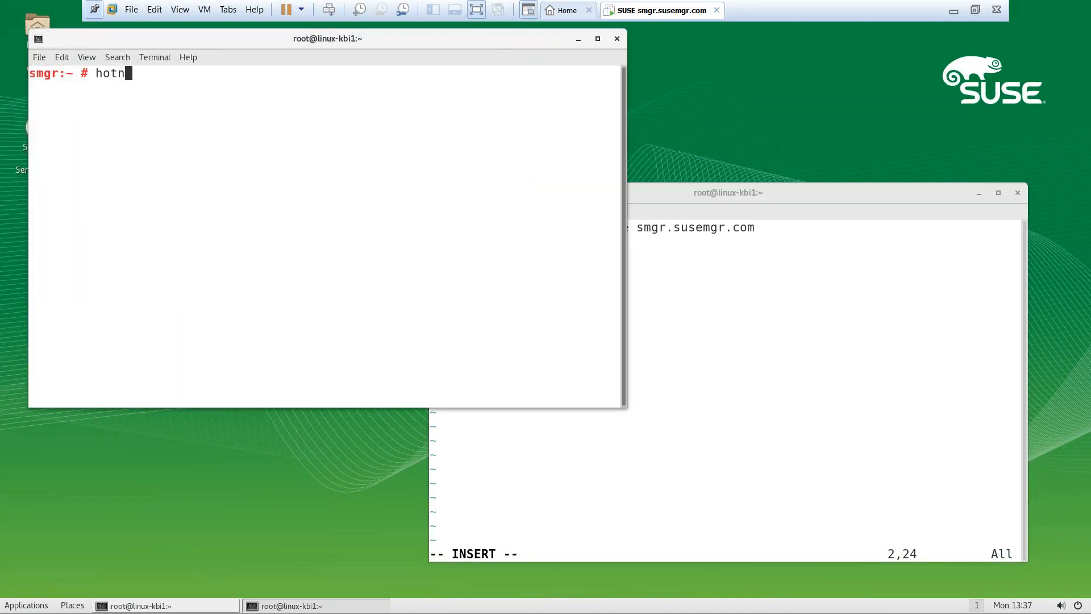
pyautogui.write('name')
pyautogui.press('Return')
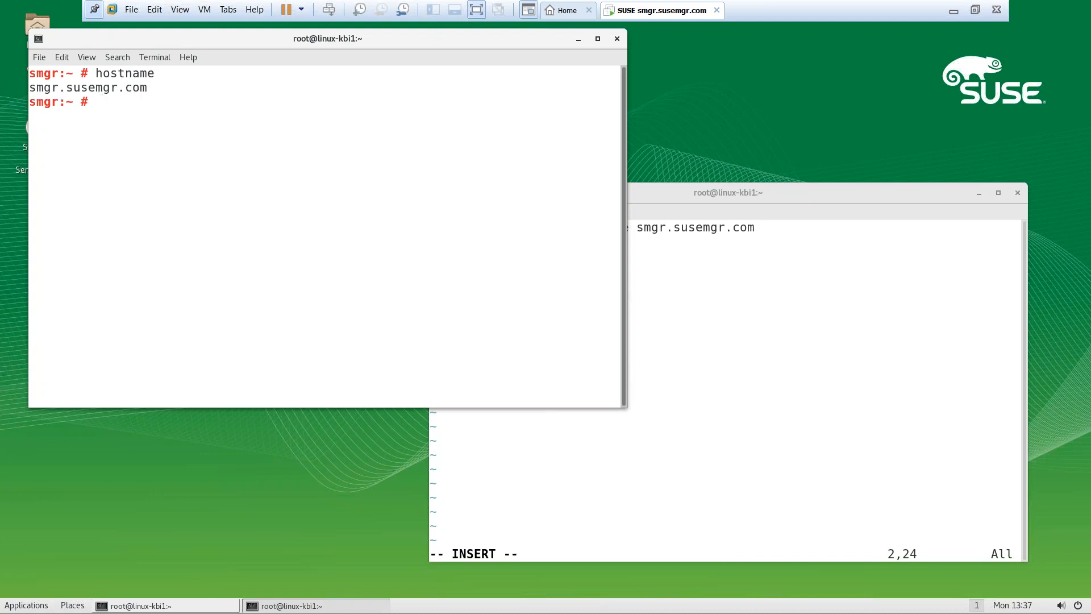
# Try an nslookup of smgr.susemgr.com and abandon the failed lookup
pyautogui.write('nslookup ')
pyautogui.write('smgr')
pyautogui.write('.suse.co')
pyautogui.press('BackSpace')
pyautogui.press('BackSpace')
pyautogui.write('mgr.com')
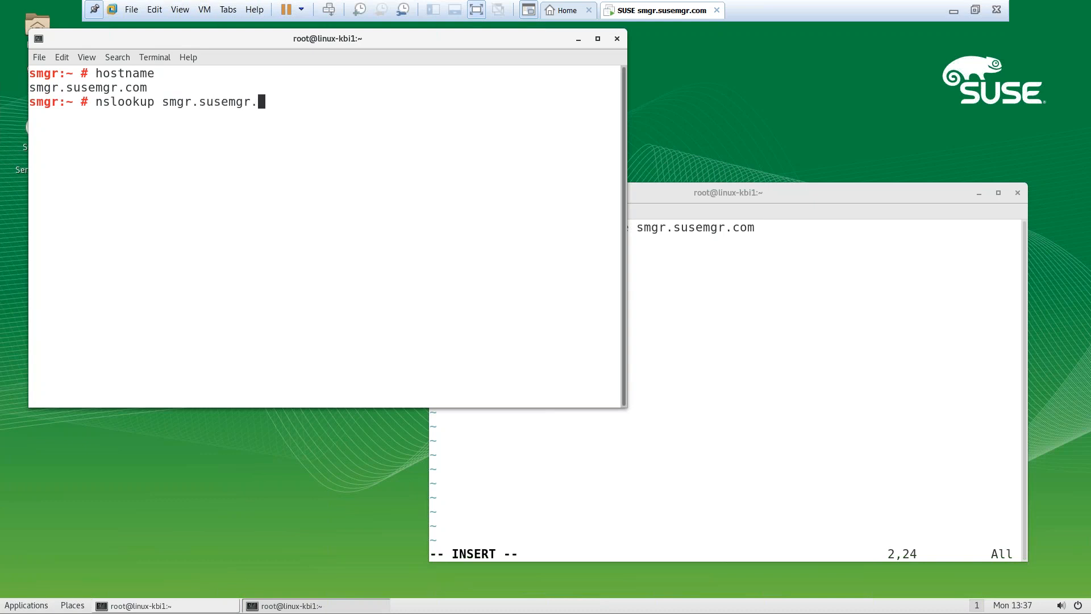
pyautogui.press('Return')
pyautogui.hotkey('ctrl', 'c')
# Start the named service and enable it at boot with systemctl
pyautogui.write('systemctl stasrt')
pyautogui.press('BackSpace')
pyautogui.press('BackSpace')
pyautogui.press('BackSpace')
pyautogui.write('rt named')
pyautogui.press('Return')
pyautogui.press('Up')
pyautogui.press('Left')
pyautogui.press('Left')
pyautogui.press('Left')
pyautogui.press('Left')
pyautogui.press('Left')
pyautogui.press('Left')
pyautogui.press('BackSpace')
pyautogui.press('BackSpace')
pyautogui.press('BackSpace')
pyautogui.press('BackSpace')
pyautogui.press('BackSpace')
pyautogui.write('em')
pyautogui.press('BackSpace')
pyautogui.write('nable')
pyautogui.press('Return')
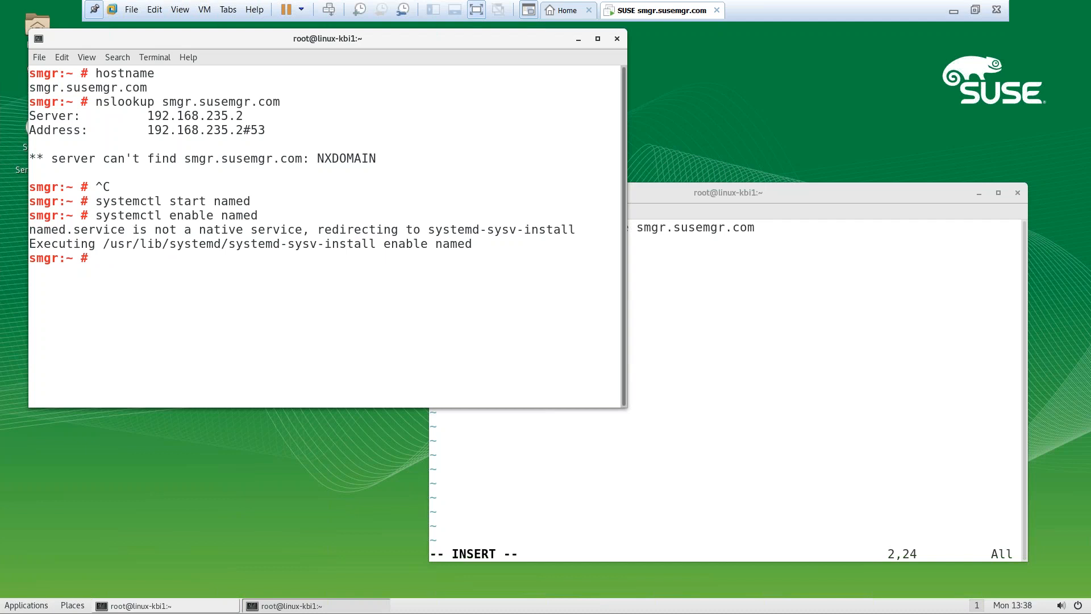
# Check the named service status with systemctl status named
pyautogui.press('Up')
pyautogui.press('Left')
pyautogui.press('Left')
pyautogui.press('Left')
pyautogui.press('Left')
pyautogui.press('Left')
pyautogui.press('Left')
pyautogui.press('Left')
pyautogui.press('Left')
pyautogui.press('Left')
pyautogui.press('Left')
pyautogui.press('Left')
pyautogui.press('Left')
pyautogui.press('Delete')
pyautogui.press('Delete')
pyautogui.press('Delete')
pyautogui.press('Delete')
pyautogui.press('Delete')
pyautogui.press('Delete')
pyautogui.write('stat')
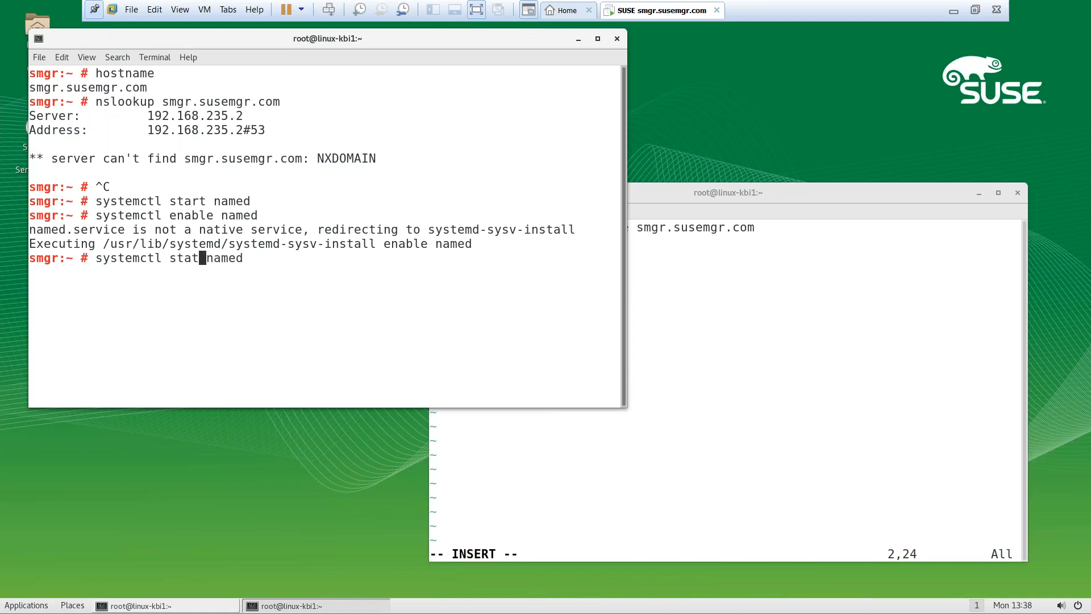
pyautogui.write('us')
pyautogui.press('Return')
# Look up smgr.susemgr.com and smgr with nslookup, confirming 192.168.235.136, then clear the screen
pyautogui.hotkey('ctrl', 'l')
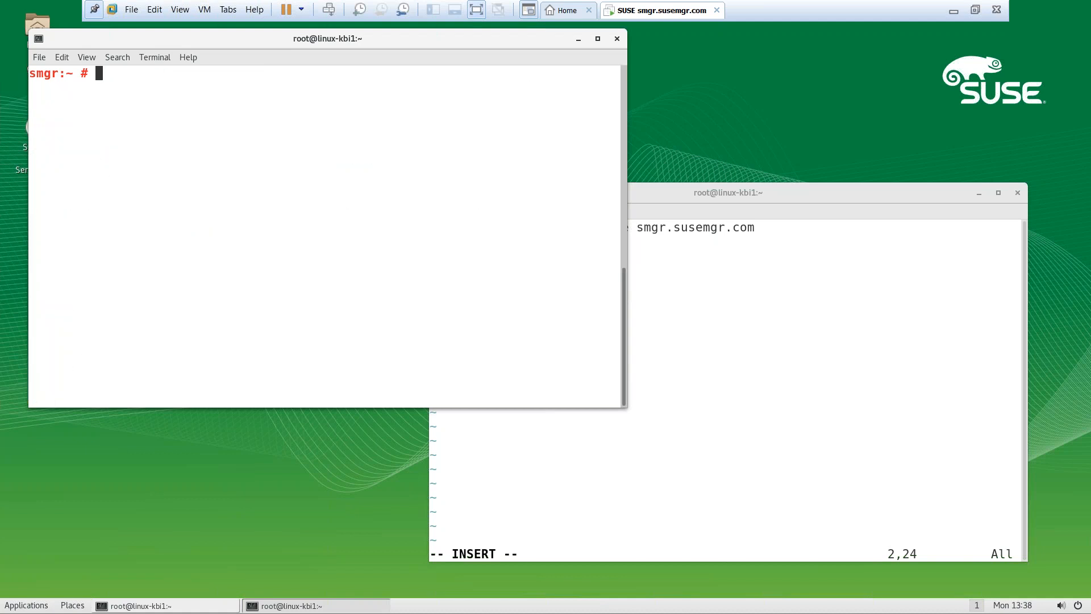
pyautogui.press('Up')
pyautogui.press('Up')
pyautogui.press('Up')
pyautogui.press('Up')
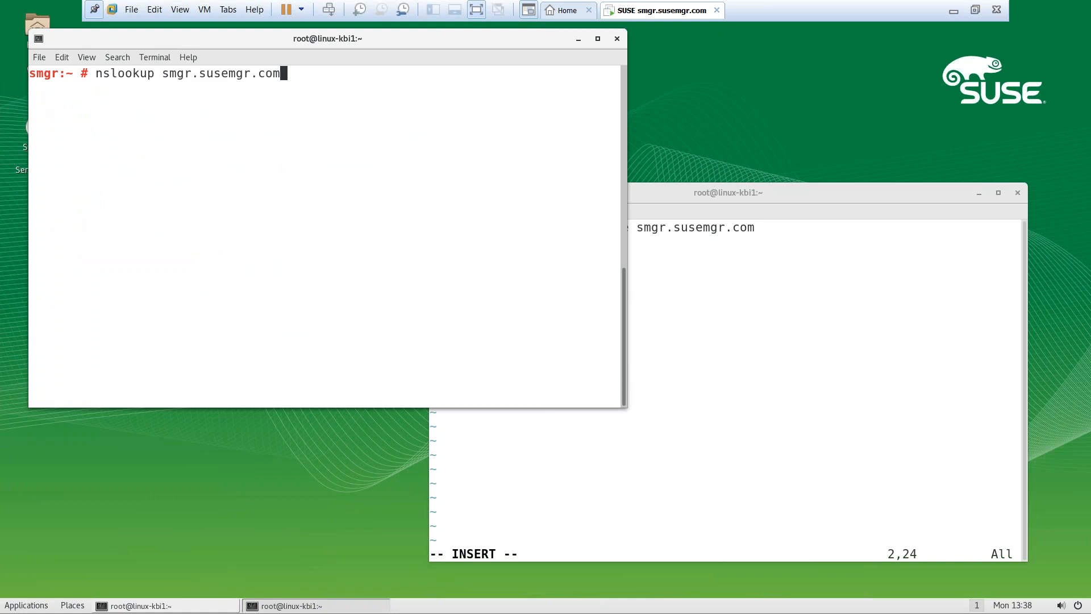
pyautogui.press('Return')
pyautogui.press('Up')
pyautogui.press('BackSpace')
pyautogui.press('BackSpace')
pyautogui.press('BackSpace')
pyautogui.press('BackSpace')
pyautogui.press('BackSpace')
pyautogui.press('BackSpace')
pyautogui.press('BackSpace')
pyautogui.press('BackSpace')
pyautogui.press('BackSpace')
pyautogui.press('BackSpace')
pyautogui.press('BackSpace')
pyautogui.press('BackSpace')
pyautogui.press('Return')
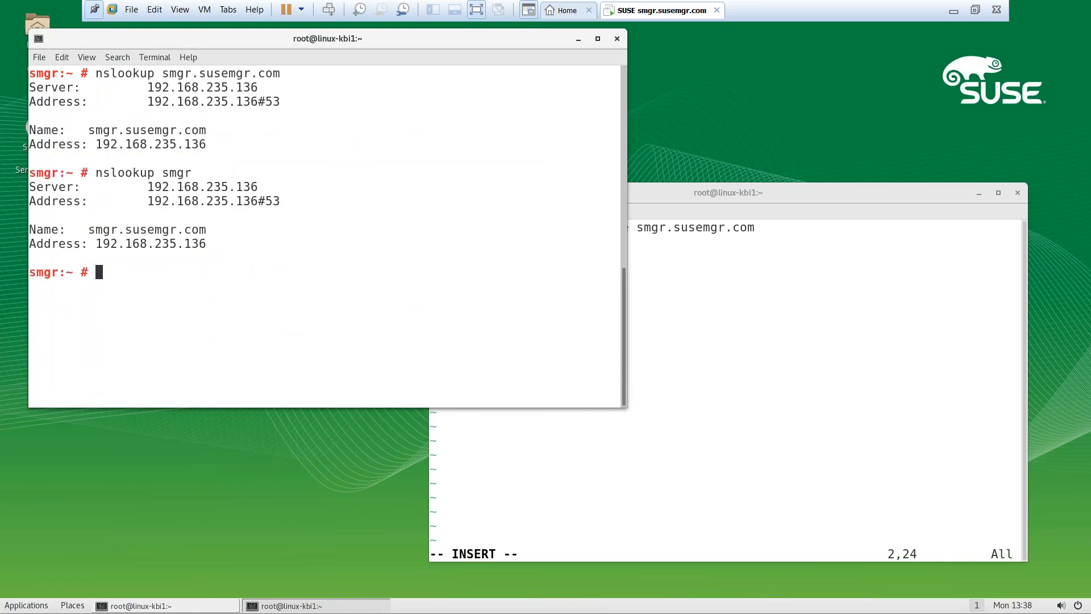
pyautogui.hotkey('ctrl', 'l')
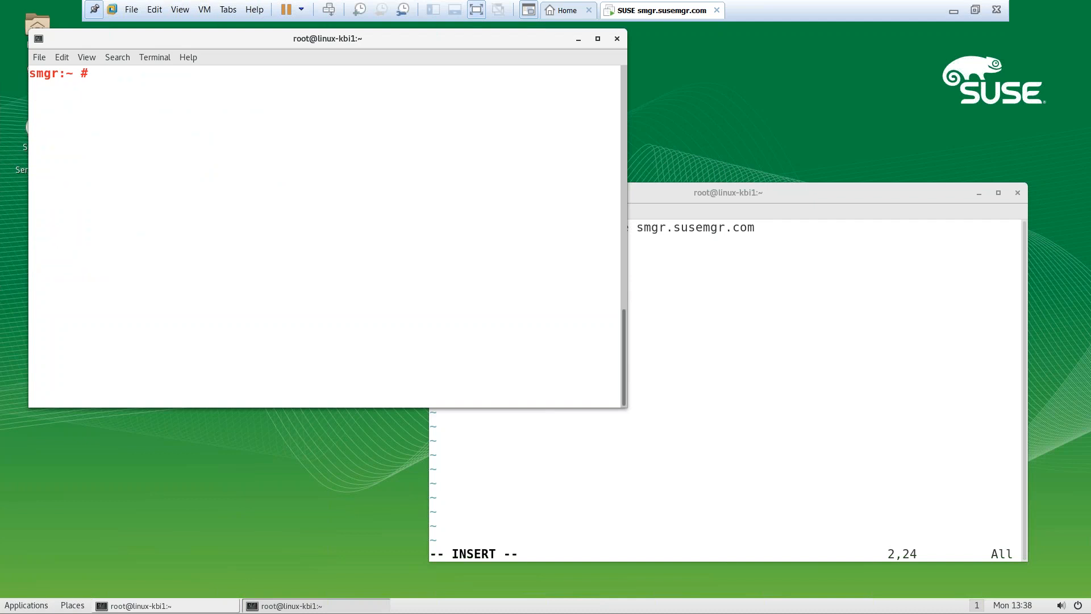
# Add note item a: '/etc/named.conf - Main Conf file for DNS'
pyautogui.click(731, 380)
pyautogui.press('Return')
pyautogui.write('a. /e')
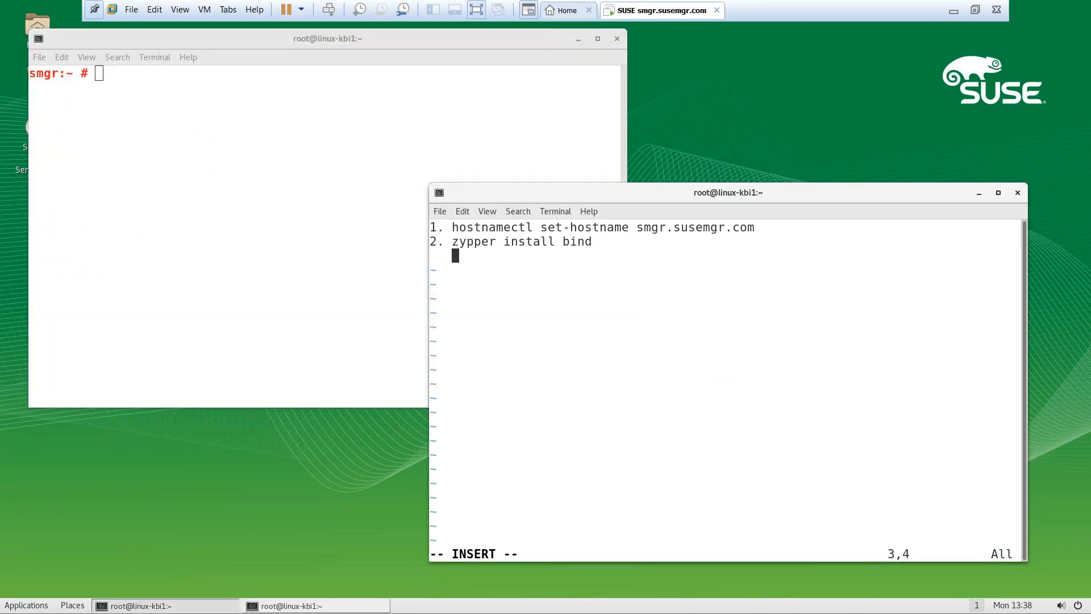
pyautogui.write('tc/named.conf   ')
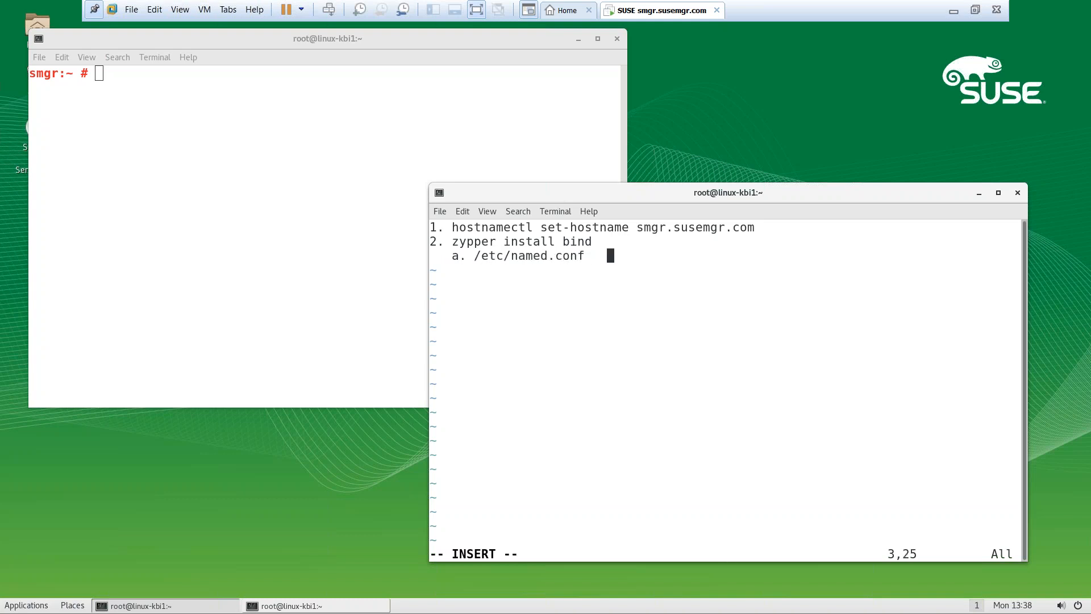
pyautogui.write('- Main COnf')
pyautogui.press('BackSpace')
pyautogui.press('BackSpace')
pyautogui.press('BackSpace')
pyautogui.write('onf file ')
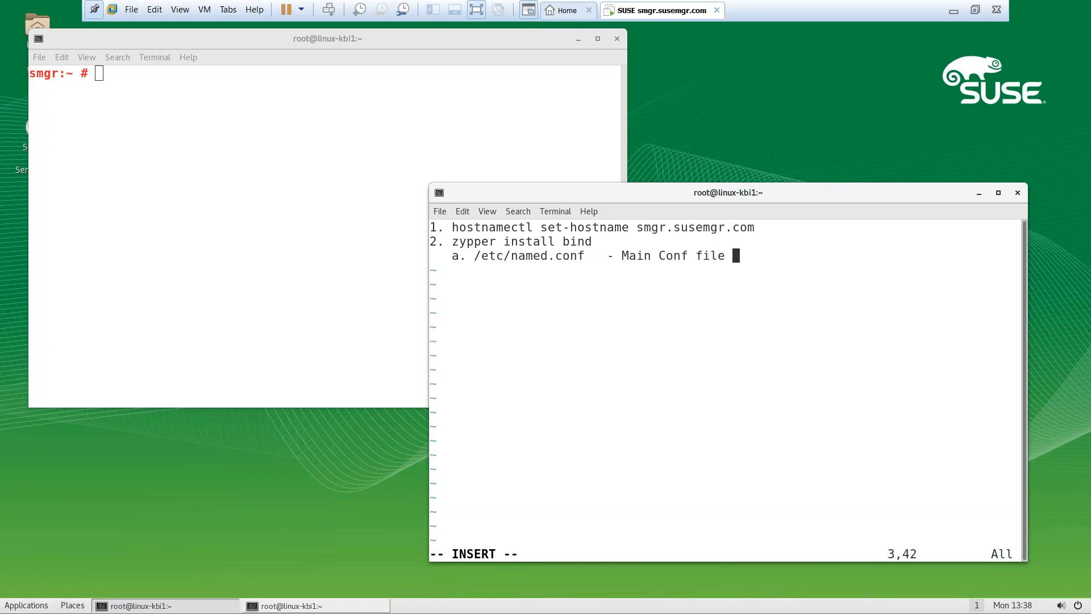
pyautogui.write('for DNS')
# Add item b, '/var/lib/named/master - Record files (Zone files)', after checking the directory listing
pyautogui.press('Return')
pyautogui.write('b. /var/lib/')
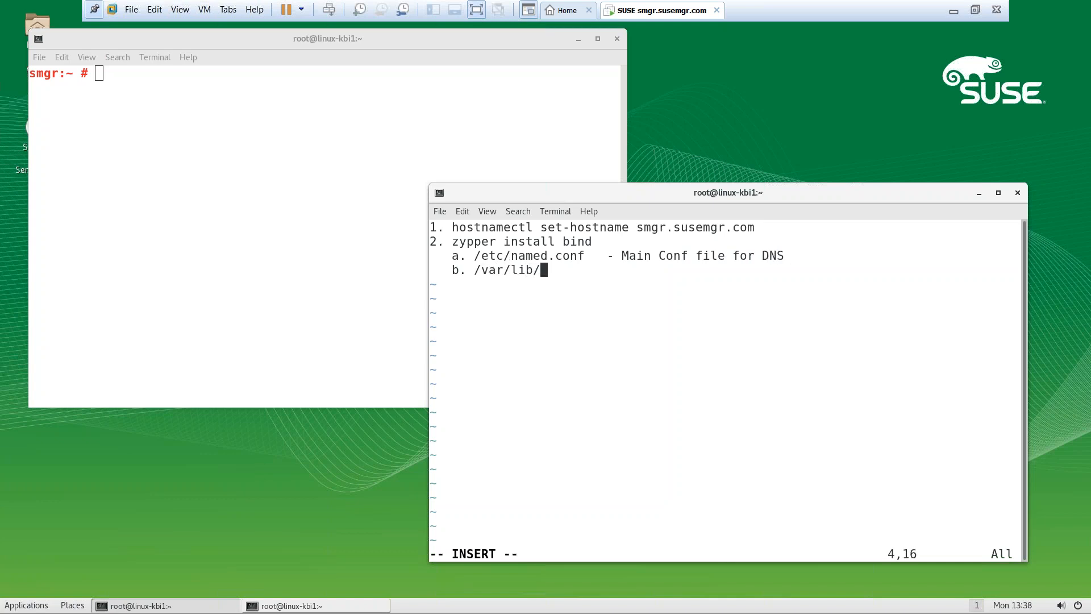
pyautogui.write('named/')
pyautogui.click(275, 302)
pyautogui.write('ls /var/lib/named/')
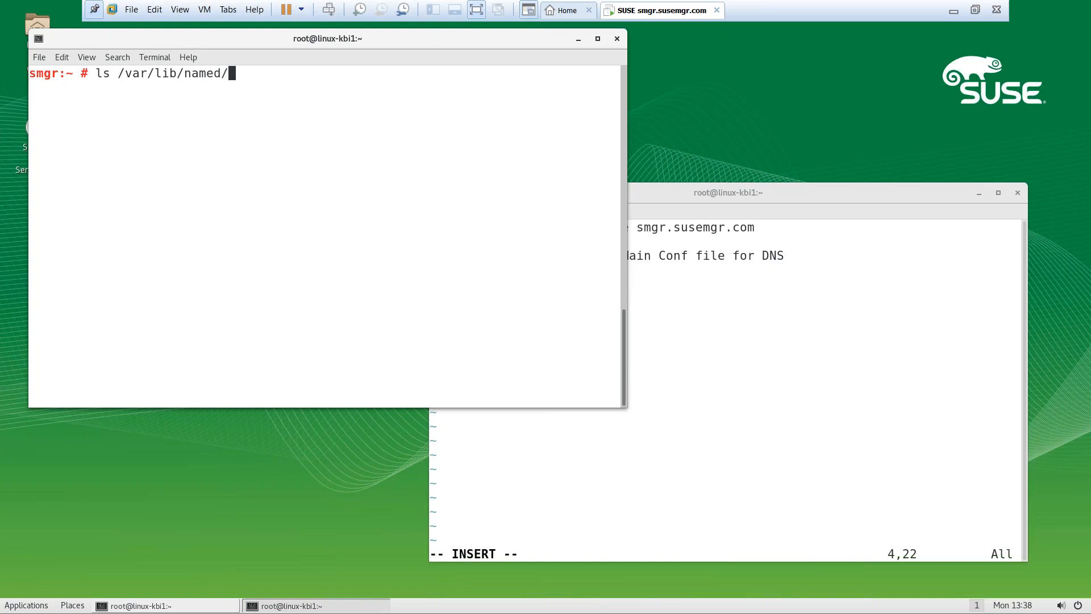
pyautogui.press('Return')
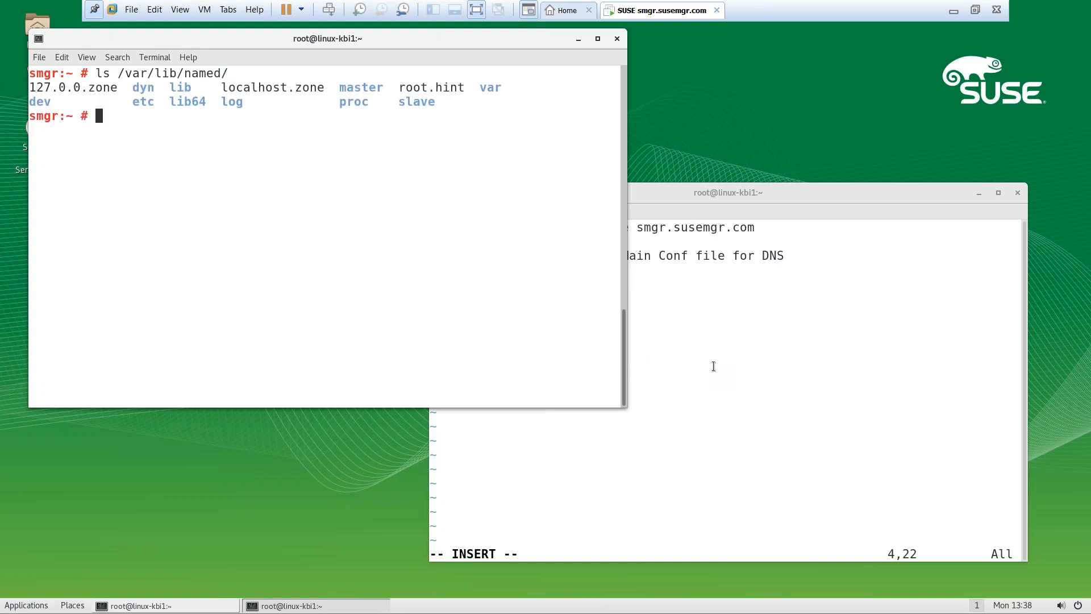
pyautogui.click(713, 370)
pyautogui.write('mas')
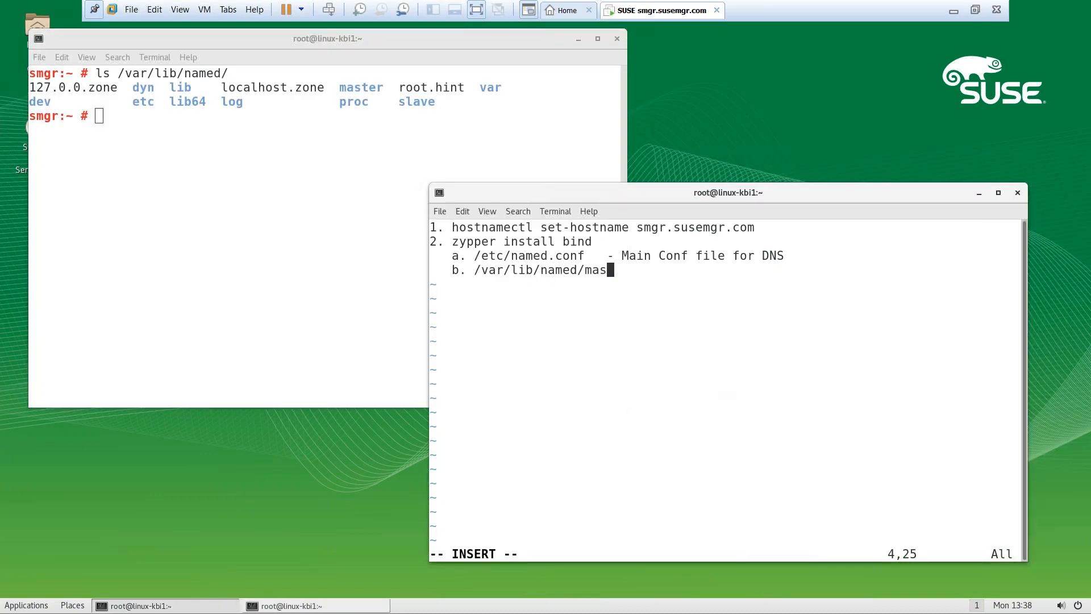
pyautogui.write('ter - Record file ( Zon')
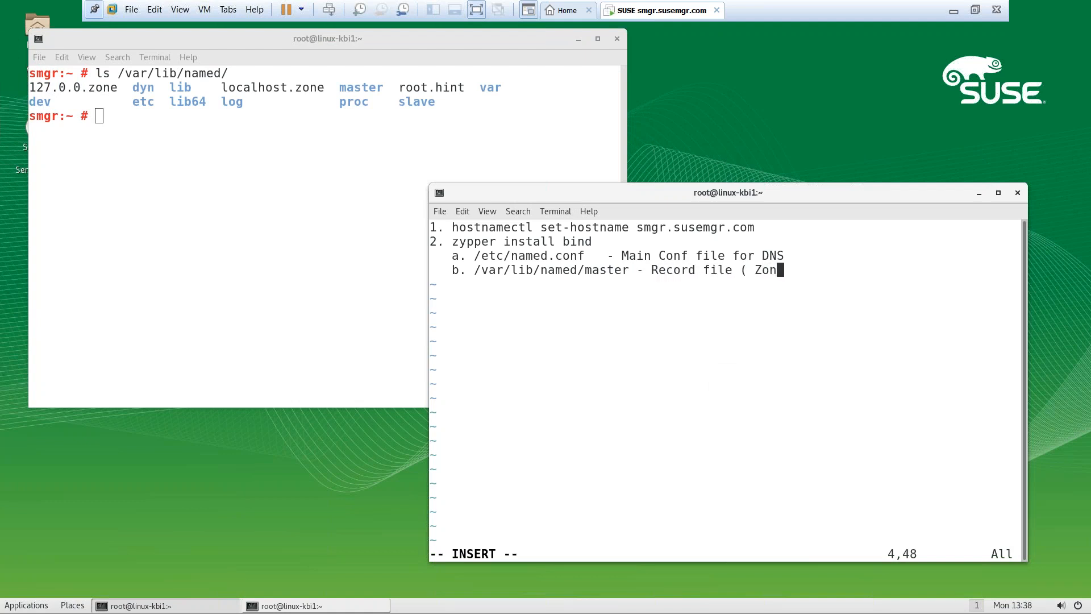
pyautogui.write('e file ')
pyautogui.write(')')
pyautogui.press('BackSpace')
pyautogui.write(')')
pyautogui.press('BackSpace')
pyautogui.press('BackSpace')
pyautogui.write('s')
# Add item c 'systemctl start named ( enable )' and begin item 3
pyautogui.write('c.')
pyautogui.press('BackSpace')
pyautogui.press('BackSpace')
pyautogui.write('. systemctl start ')
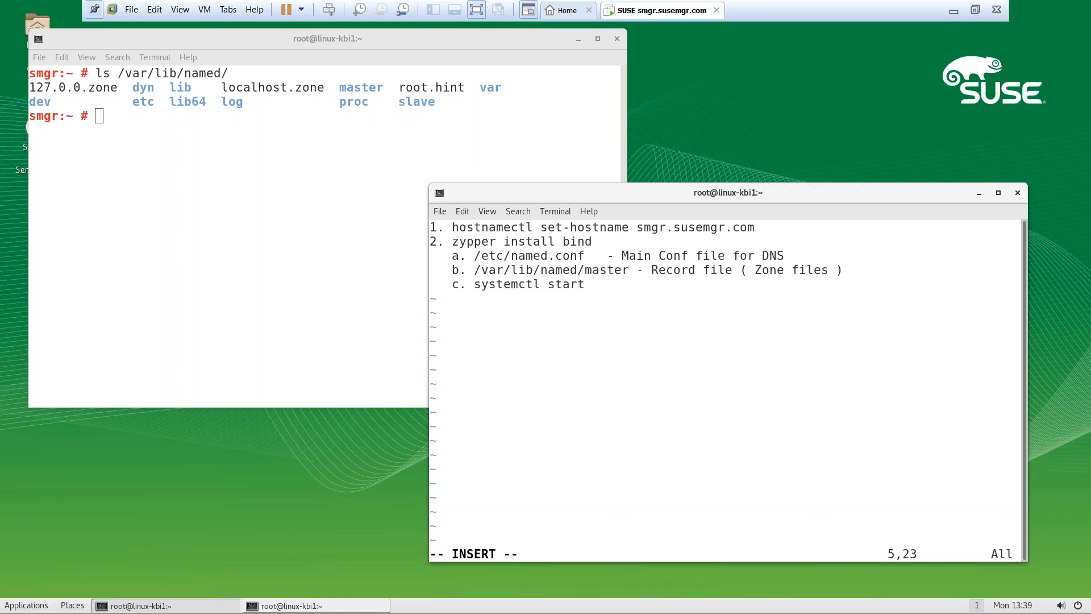
pyautogui.write('named ( enable )')
pyautogui.press('Return')
pyautogui.press('Return')
pyautogui.press('BackSpace')
pyautogui.write('3.')
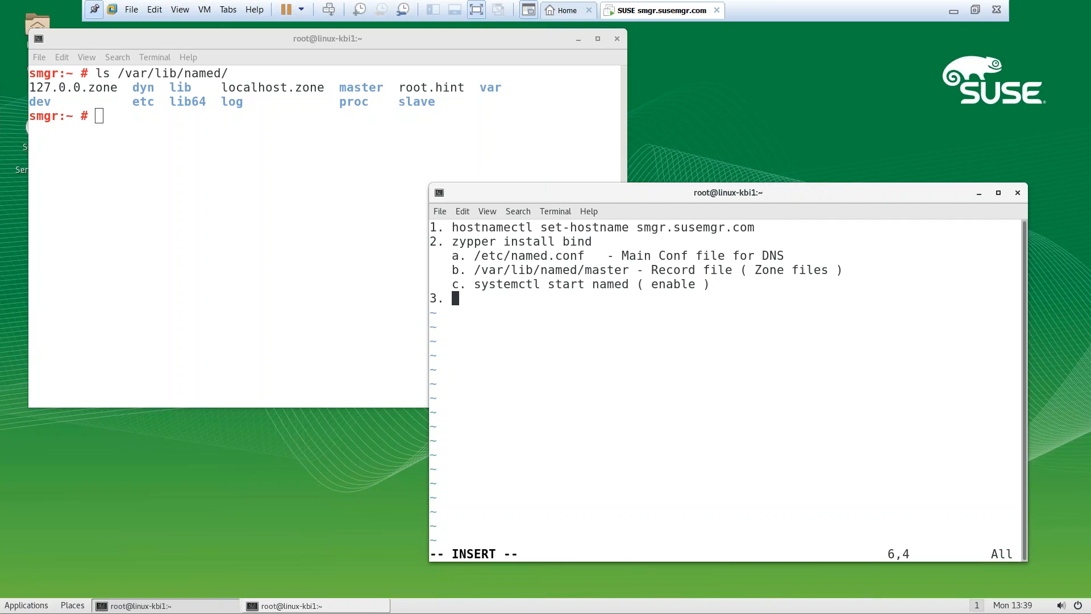
# Move the notes window right and title item 3 'Network Speed'
pyautogui.click(300, 248)
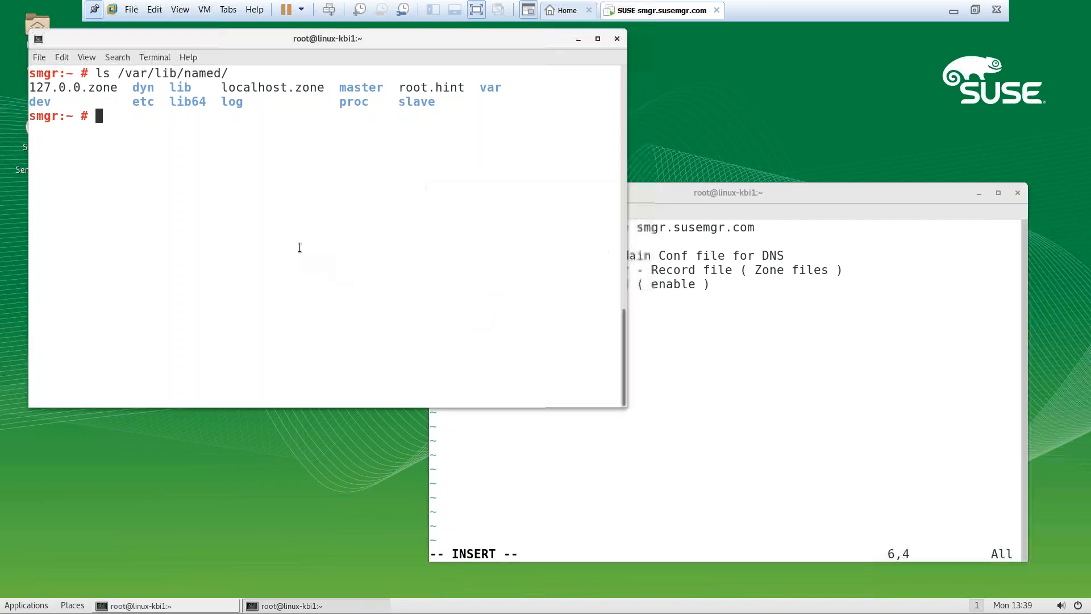
pyautogui.moveTo(650, 191); pyautogui.dragTo(866, 155)
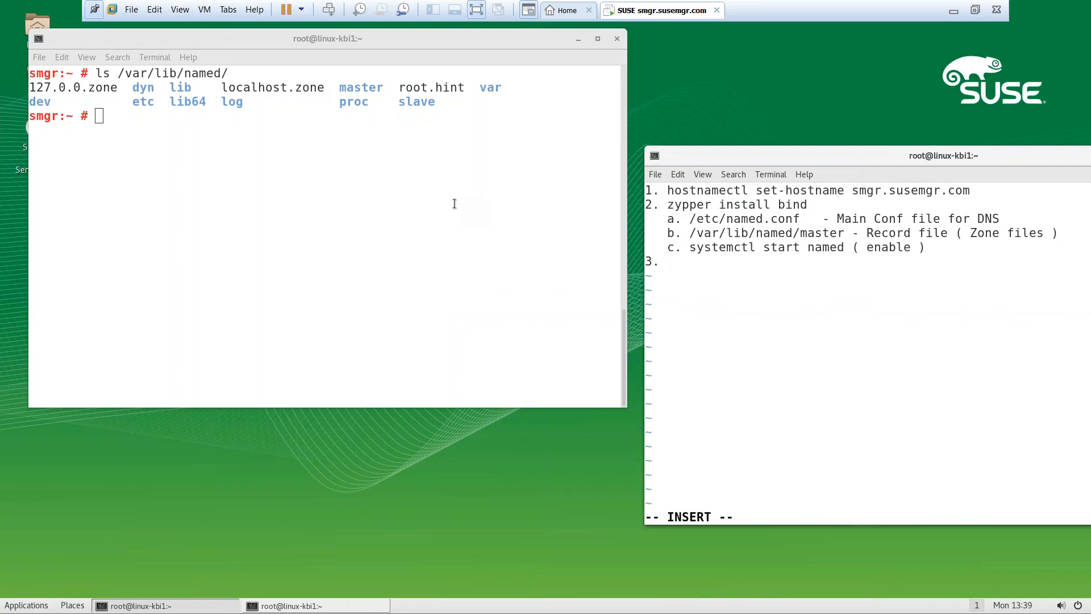
pyautogui.click(386, 203)
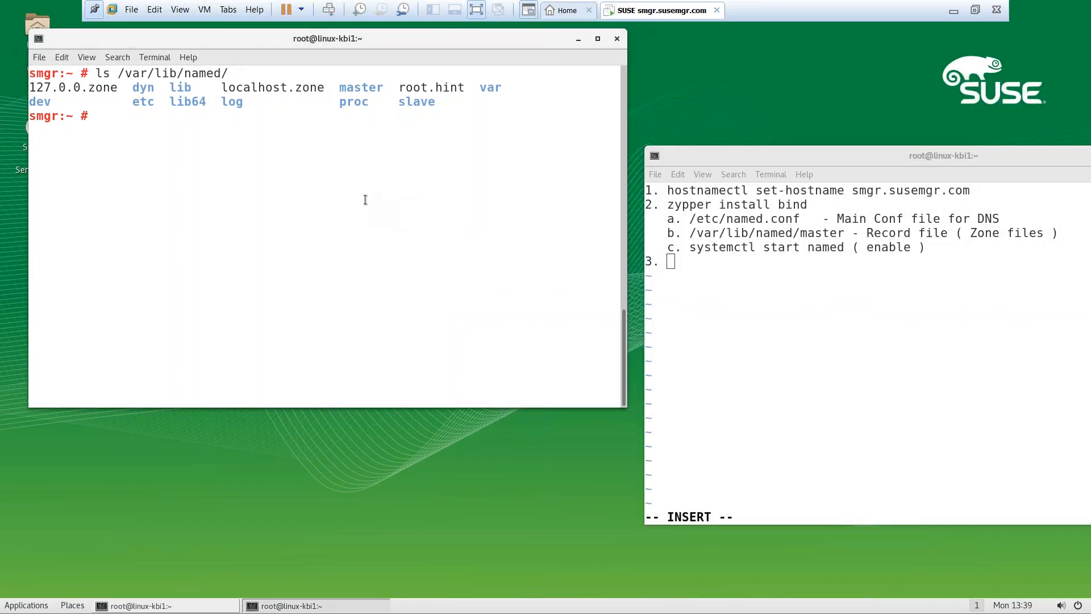
pyautogui.click(721, 276)
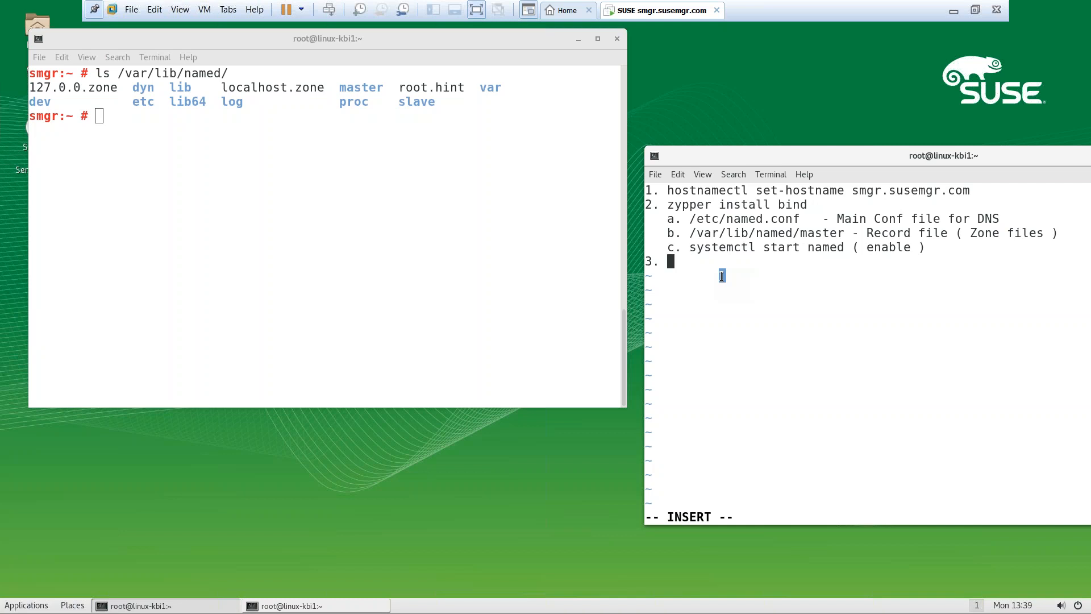
pyautogui.write('100')
pyautogui.press('BackSpace')
pyautogui.press('BackSpace')
pyautogui.press('BackSpace')
pyautogui.write('Network Spp')
pyautogui.press('BackSpace')
pyautogui.write('eed')
# Add lines '/ - 100GB free' and '/var/spacewalk - xfs - 50GB each repo'
pyautogui.press('Return')
pyautogui.write('/ - 100GB fir')
pyautogui.press('BackSpace')
pyautogui.press('BackSpace')
pyautogui.write('ree')
pyautogui.press('Return')
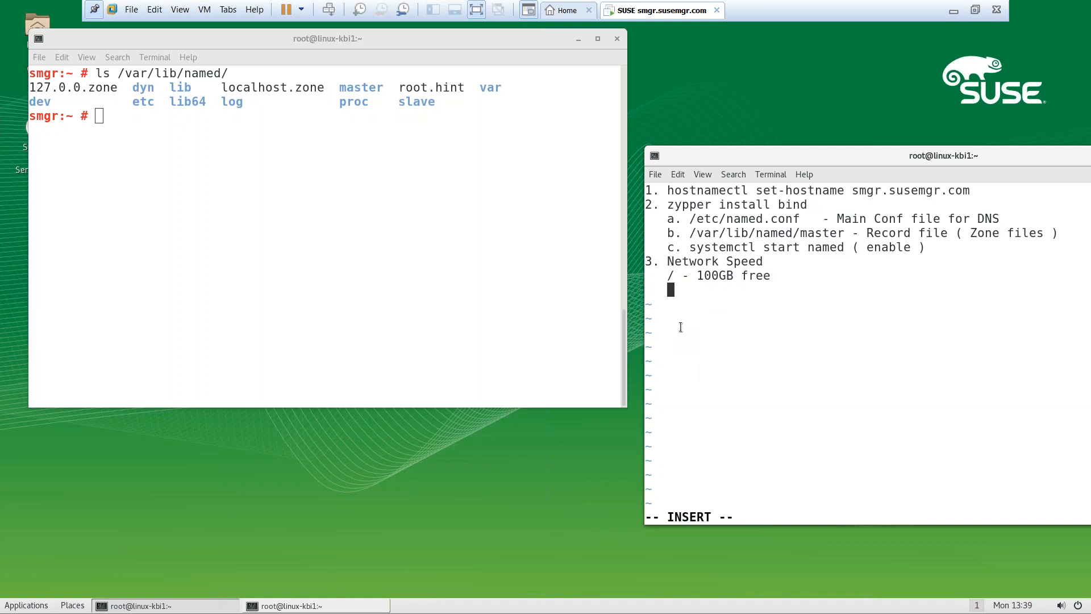
pyautogui.write('/var/spacewalk - ')
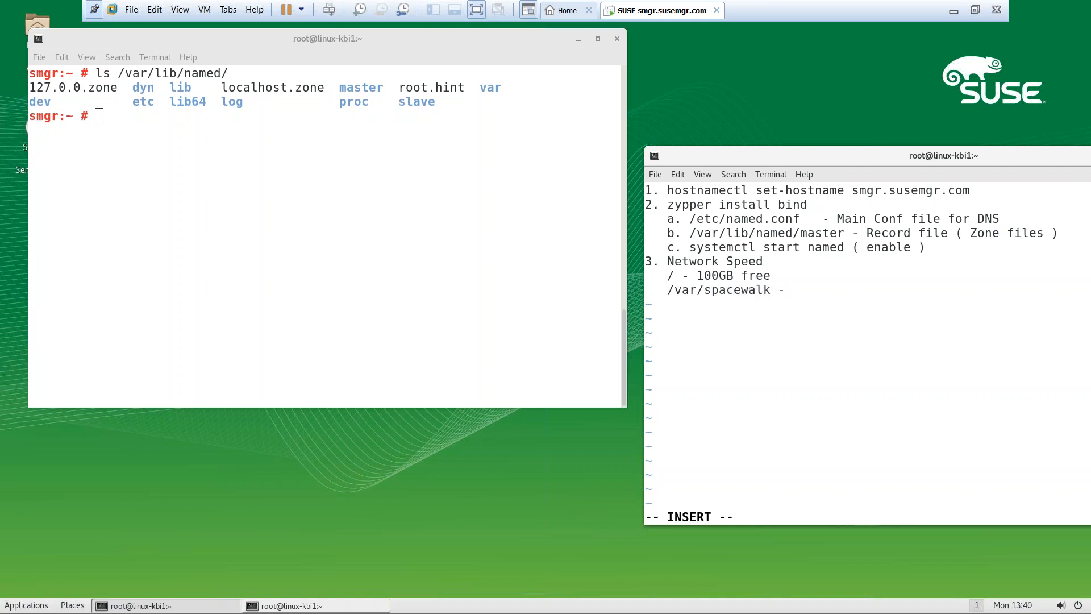
pyautogui.write('xfs - 50GB each repo')
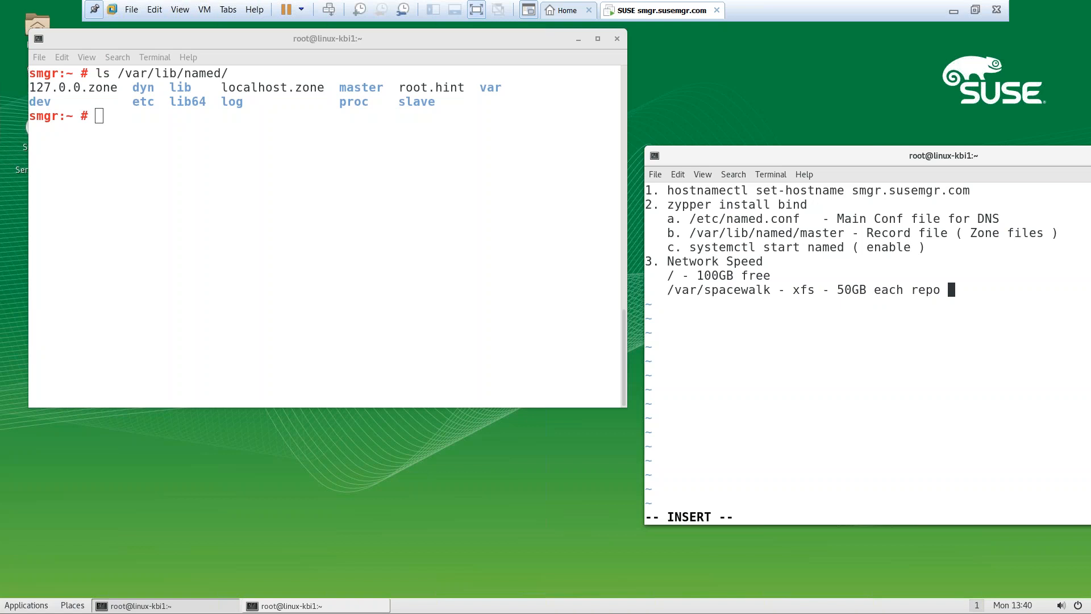
# Append 'SUSE / redhat 200GB+' to spacewalk and add '/var/lib/pgsql - database used by suse manager - 2000client'
pyautogui.moveTo(759, 153); pyautogui.dragTo(687, 100)
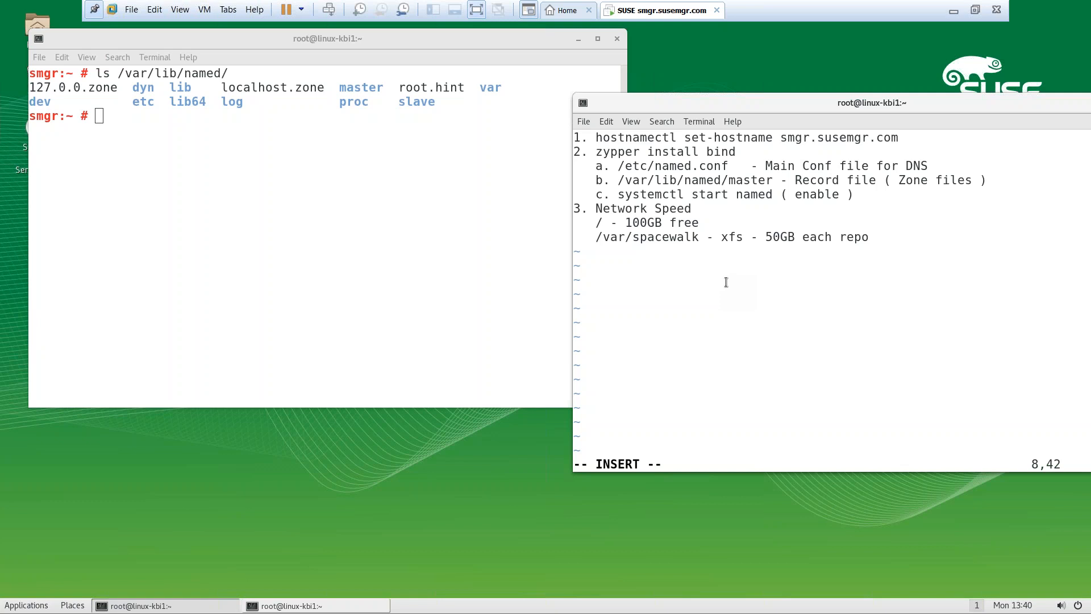
pyautogui.write('SUSE / redhat 200GB+')
pyautogui.press('Return')
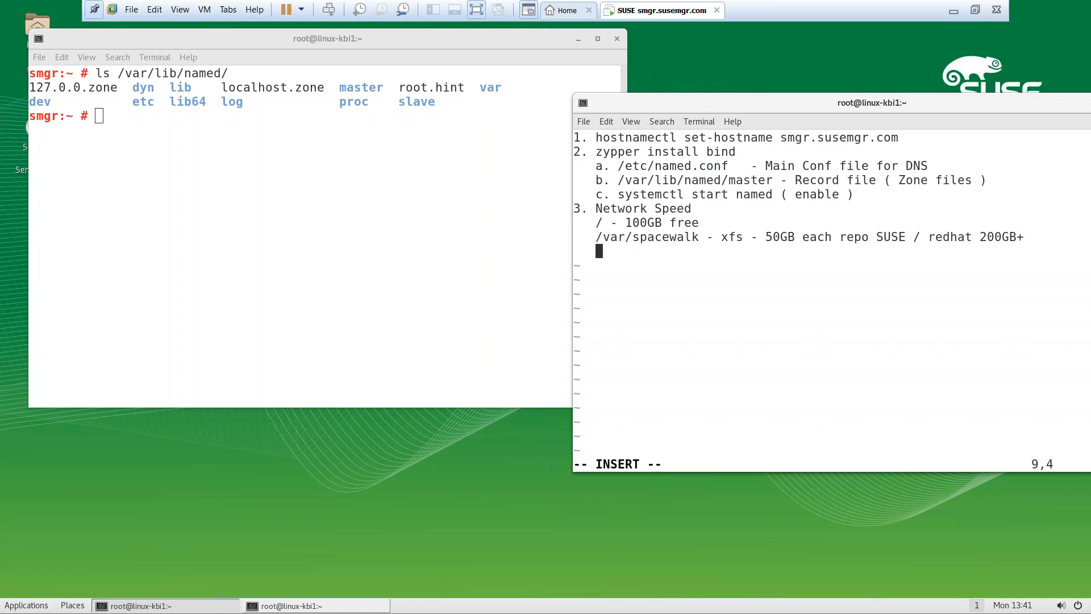
pyautogui.write('/var/lib/pgsql - database ')
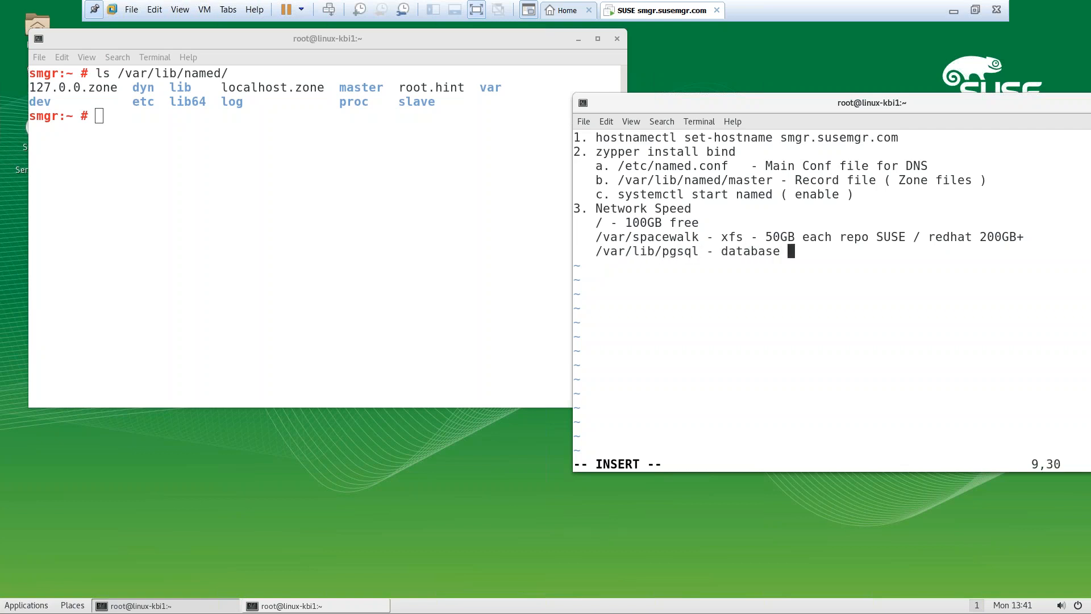
pyautogui.write('used by suse manager')
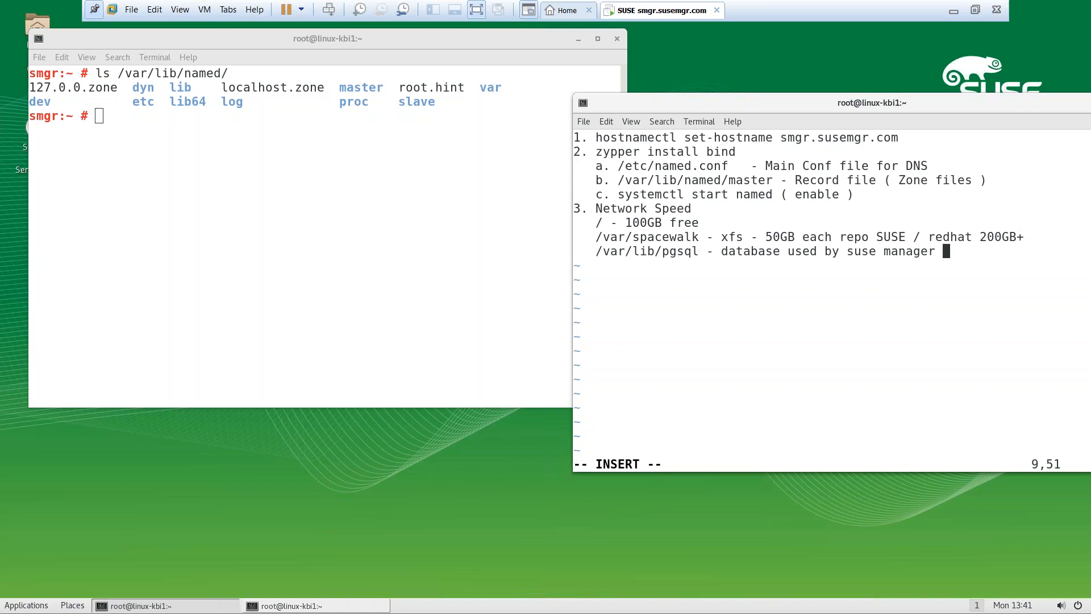
pyautogui.write('- 2000client')
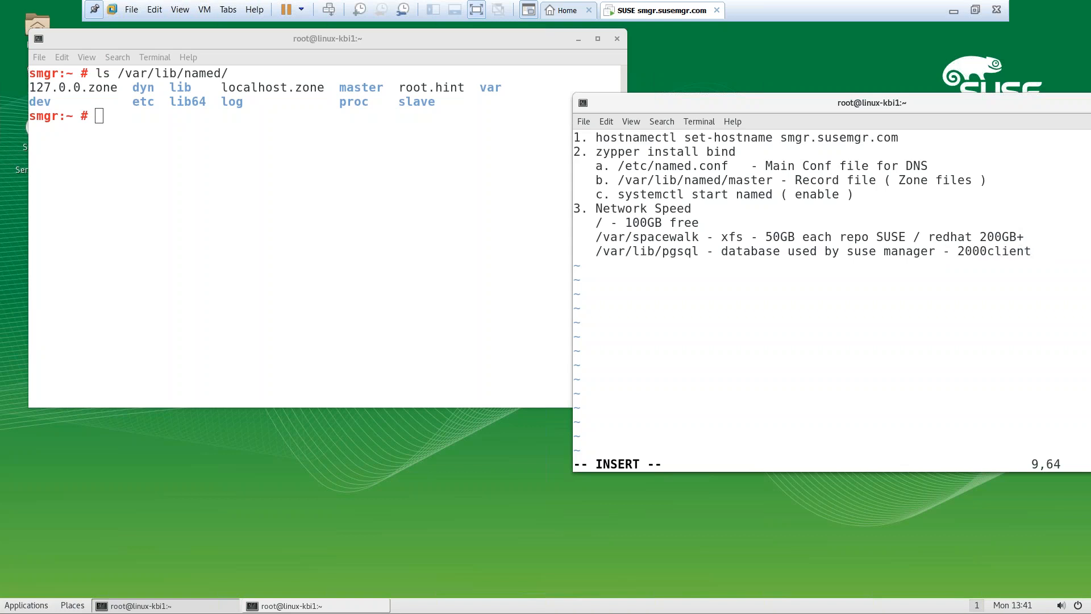
# Reposition the notes window and start a new '/var/' line
pyautogui.moveTo(769, 106); pyautogui.dragTo(648, 110)
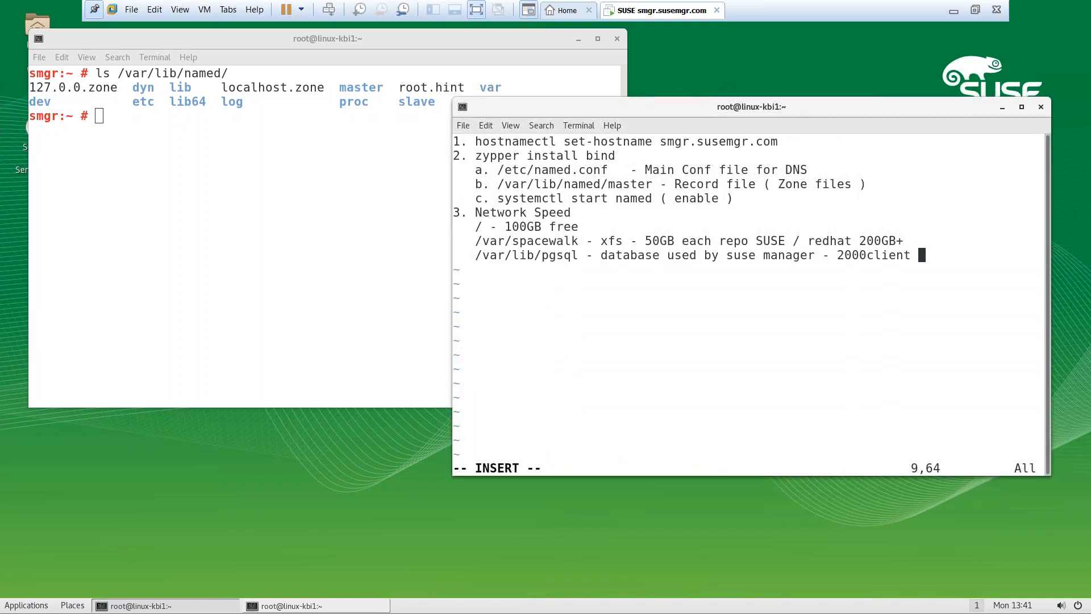
pyautogui.press('Return')
pyautogui.click(394, 231)
pyautogui.click(664, 100)
pyautogui.moveTo(663, 100); pyautogui.dragTo(843, 104)
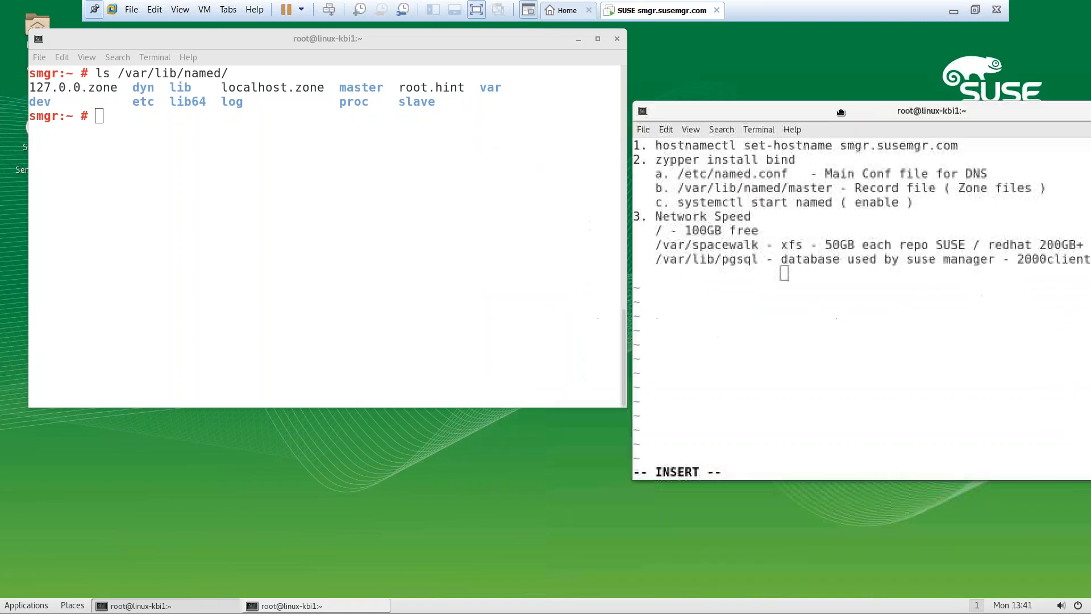
pyautogui.press('Return')
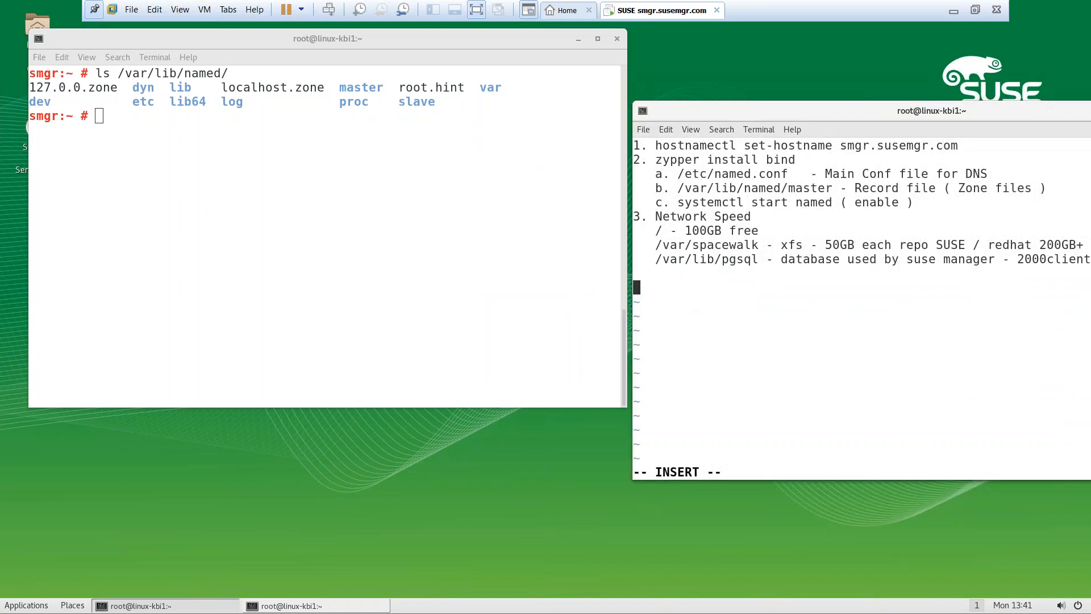
pyautogui.write('/var/')
# List the contents of /var/lib, /srv, /srv/www and /srv/www/htdocs in the terminal
pyautogui.click(445, 244)
pyautogui.write('ls /var/lib/')
pyautogui.press('Return')
pyautogui.press('Up')
pyautogui.press('BackSpace')
pyautogui.press('BackSpace')
pyautogui.press('BackSpace')
pyautogui.press('BackSpace')
pyautogui.write('ww')
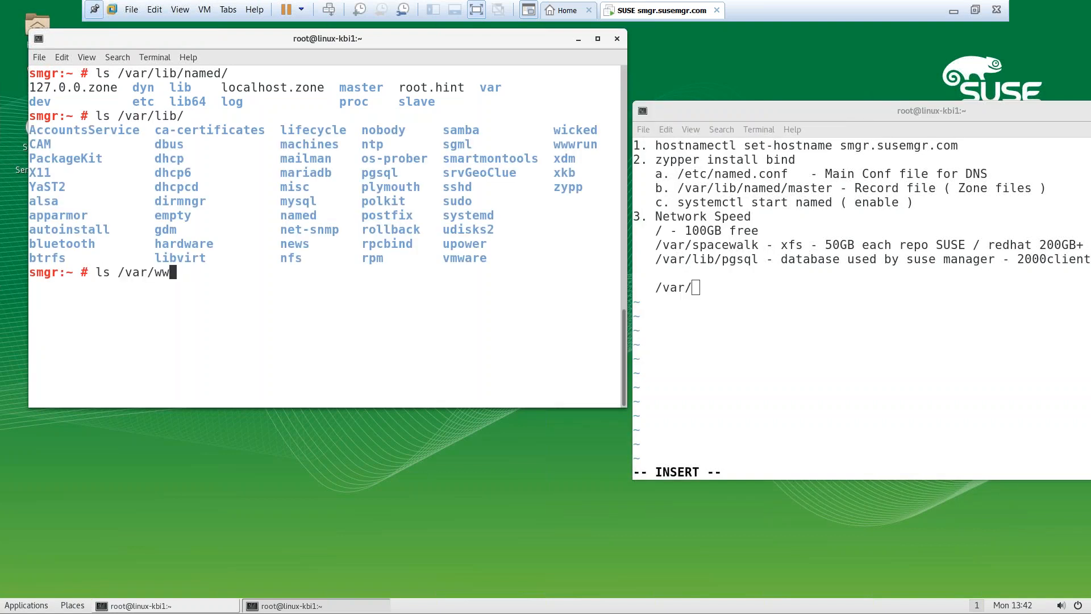
pyautogui.hotkey('ctrl', 'l')
pyautogui.press('BackSpace')
pyautogui.press('BackSpace')
pyautogui.press('BackSpace')
pyautogui.press('BackSpace')
pyautogui.press('BackSpace')
pyautogui.press('BackSpace')
pyautogui.write('srv/')
pyautogui.press('Return')
pyautogui.press('Up')
pyautogui.write('www/')
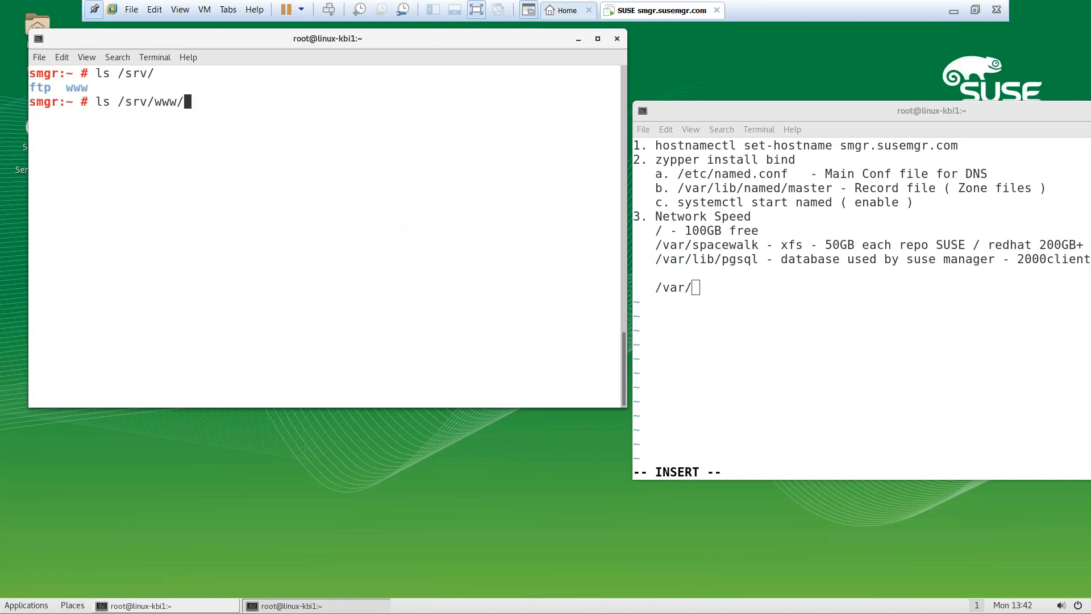
pyautogui.press('Return')
pyautogui.press('Up')
pyautogui.write('htdocs/')
pyautogui.press('Return')
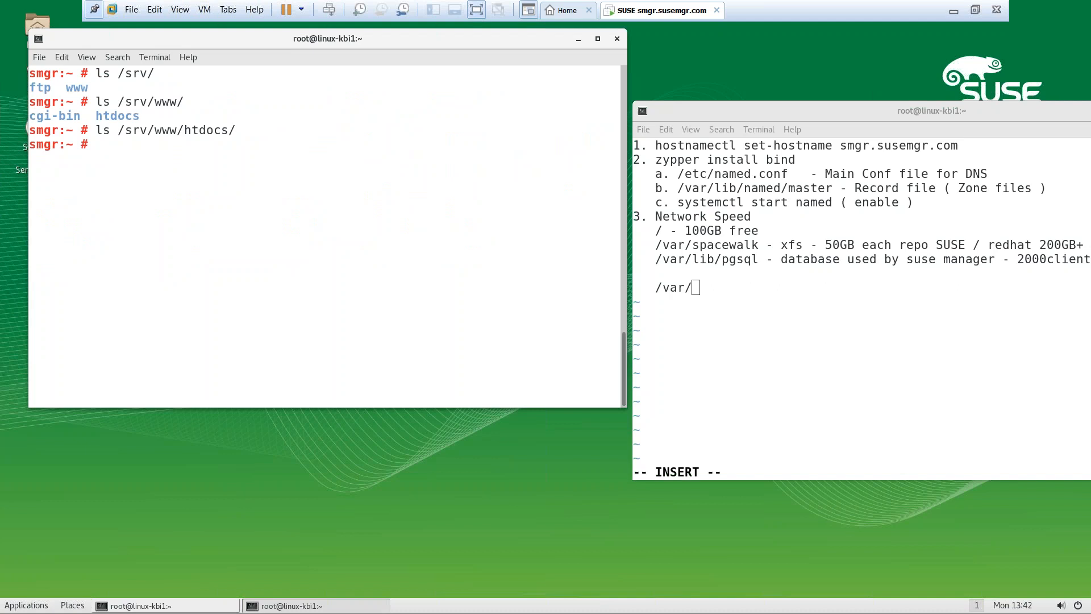
# Run mkdir /srv/www/htdocs/pub and select the new path text
pyautogui.press('Up')
pyautogui.write('pub')
pyautogui.press('Home')
pyautogui.press('Delete')
pyautogui.press('Delete')
pyautogui.write('mkdir')
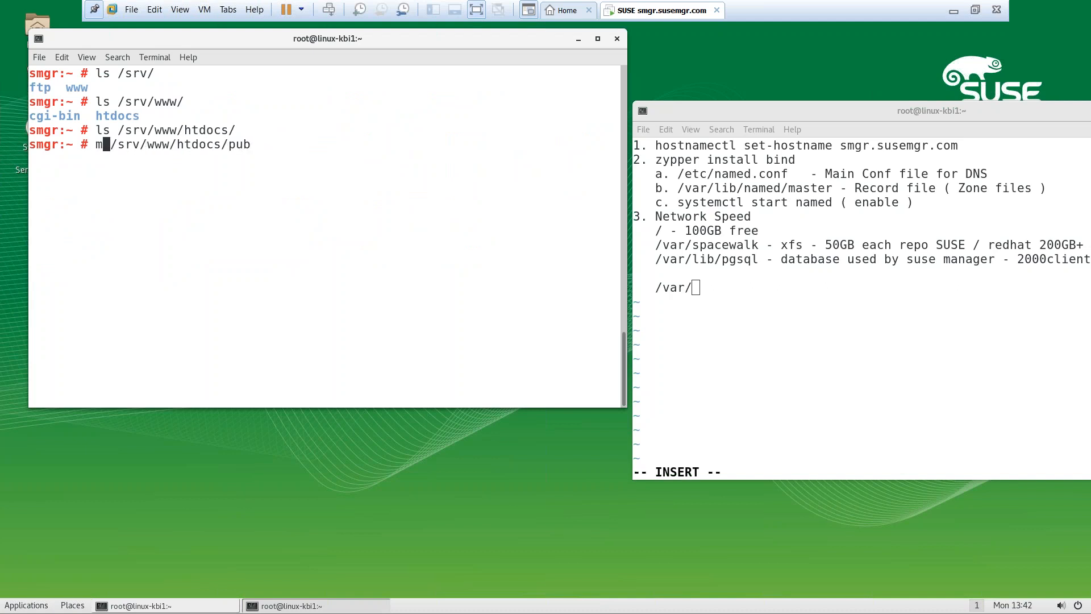
pyautogui.press('Return')
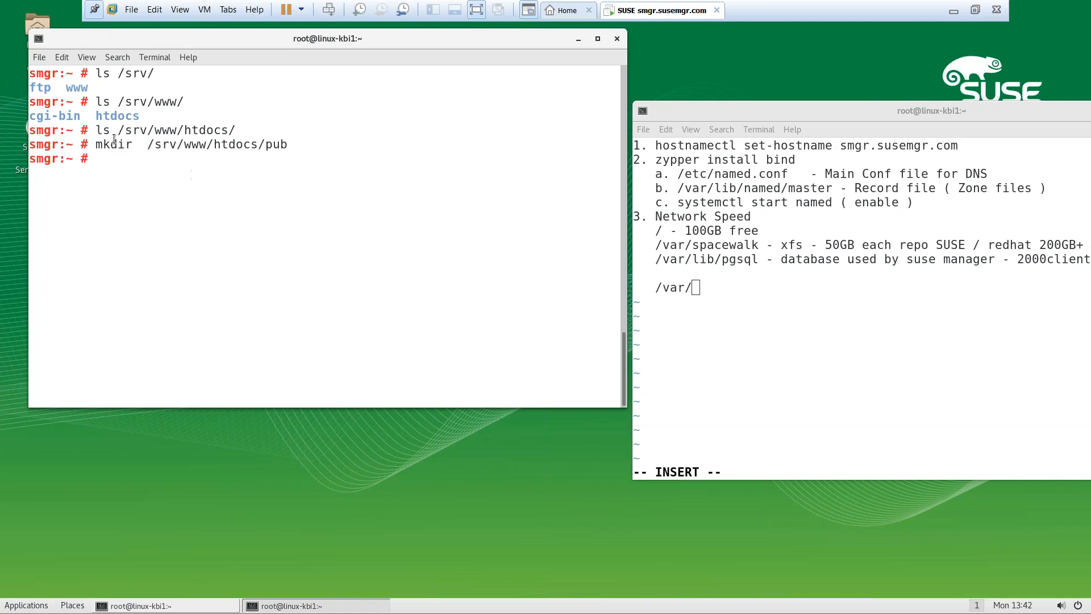
pyautogui.moveTo(147, 144); pyautogui.dragTo(288, 145)
# Paste the path into the notes as '/srv/www/htdocs/pub - Host/Hold custom repo'
pyautogui.rightClick(296, 146)
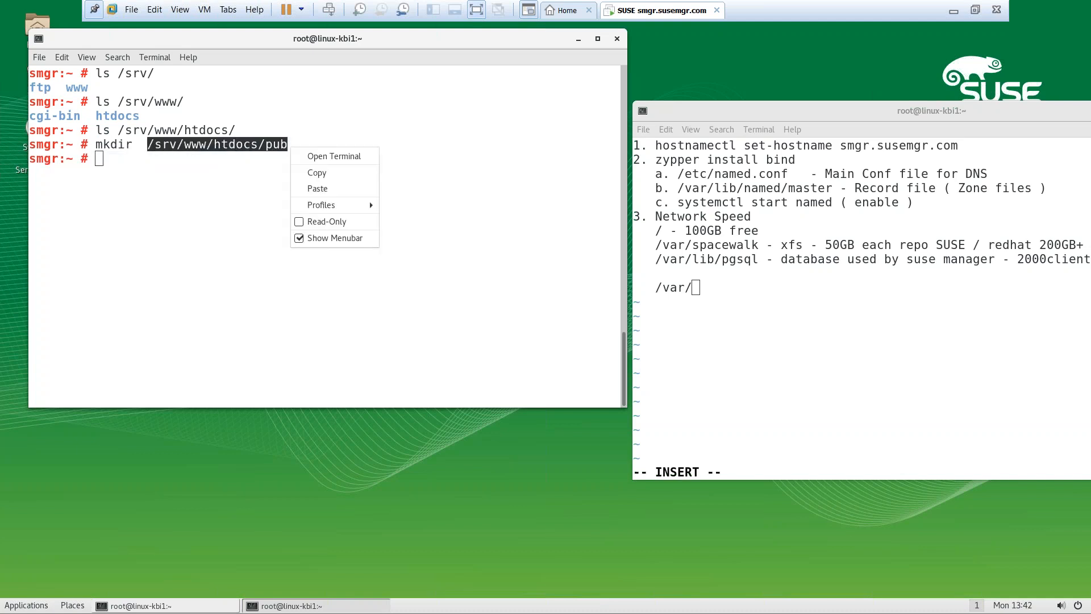
pyautogui.click(318, 175)
pyautogui.click(669, 364)
pyautogui.press('BackSpace')
pyautogui.press('BackSpace')
pyautogui.press('BackSpace')
pyautogui.press('BackSpace')
pyautogui.press('BackSpace')
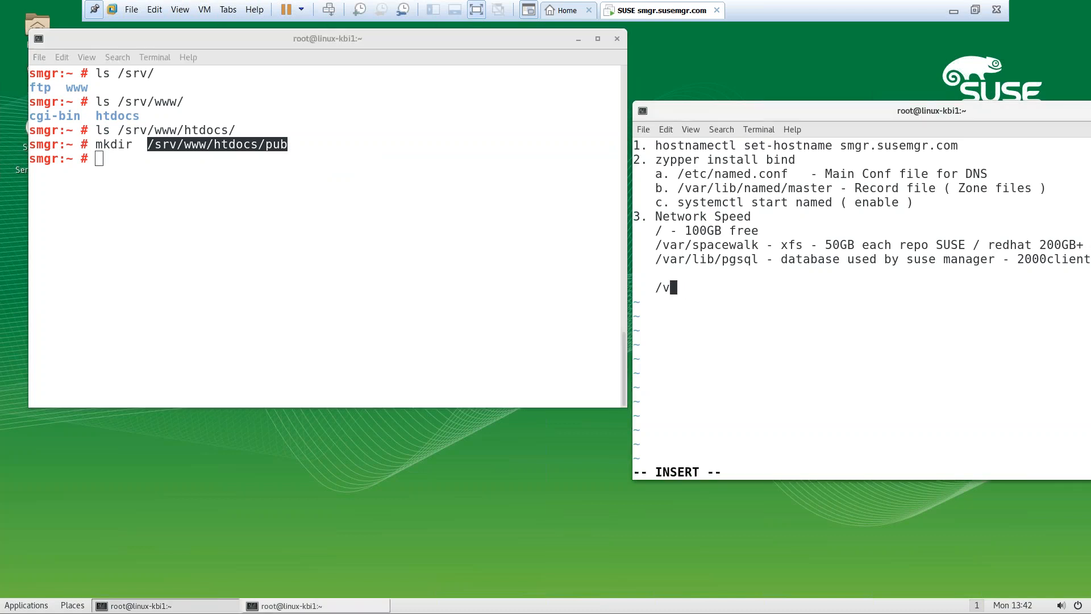
pyautogui.hotkey('ctrl', 'shift', 'v')
pyautogui.write('- Host/Hole')
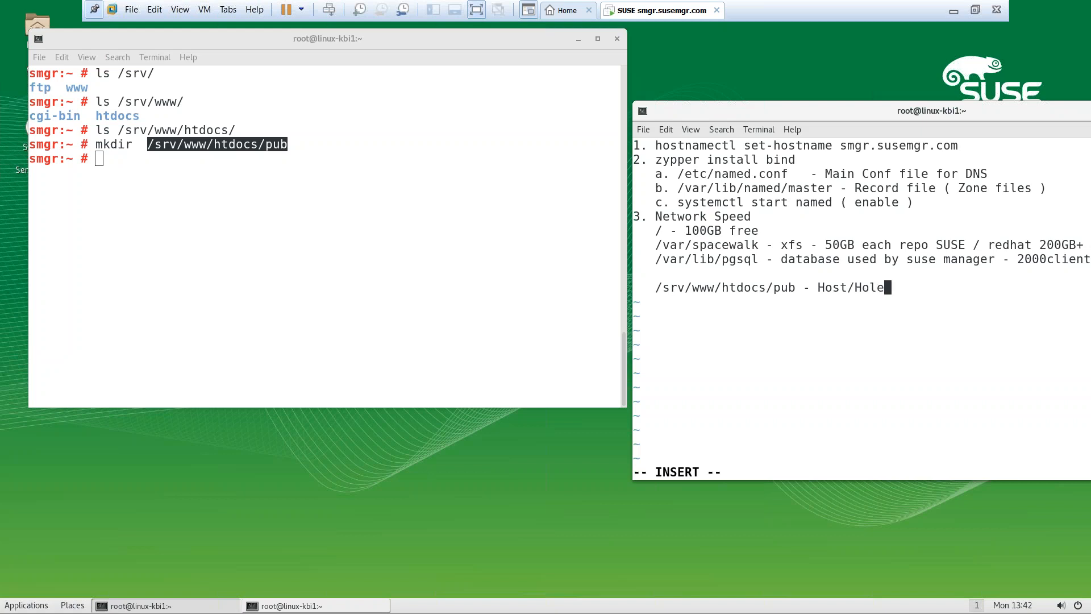
pyautogui.press('BackSpace')
pyautogui.press('BackSpace')
pyautogui.write('d custom repo')
# Tag the pgsql and pub note lines with 'xfs -'
pyautogui.moveTo(685, 114); pyautogui.dragTo(588, 55)
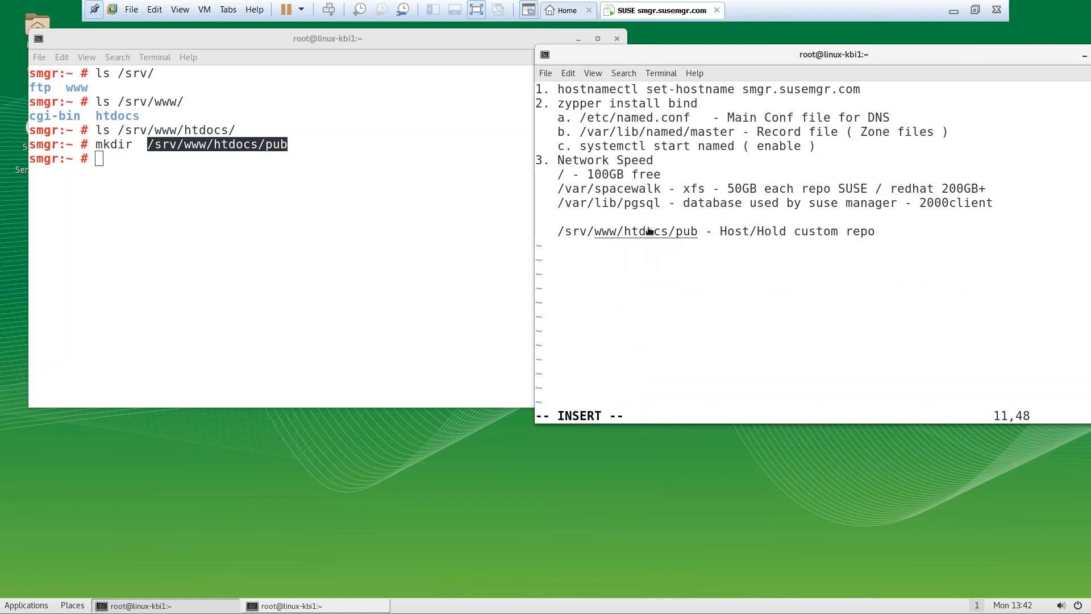
pyautogui.press('Up')
pyautogui.press('Up')
pyautogui.press('Down')
pyautogui.press('Up')
pyautogui.press('Up')
pyautogui.press('Down')
pyautogui.write('xfs ')
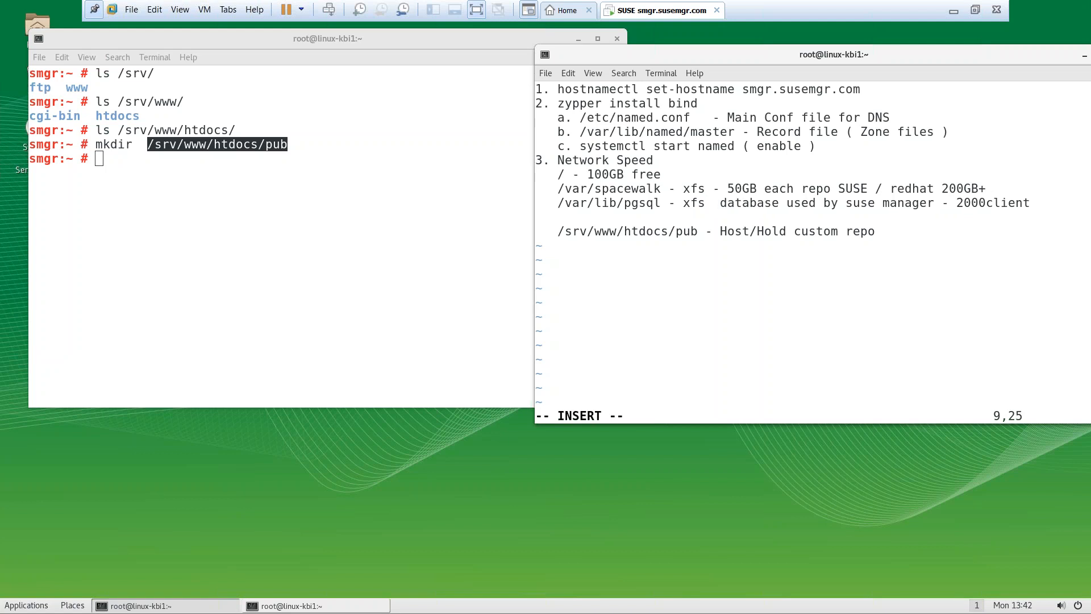
pyautogui.write('-')
pyautogui.press('Down')
pyautogui.press('Down')
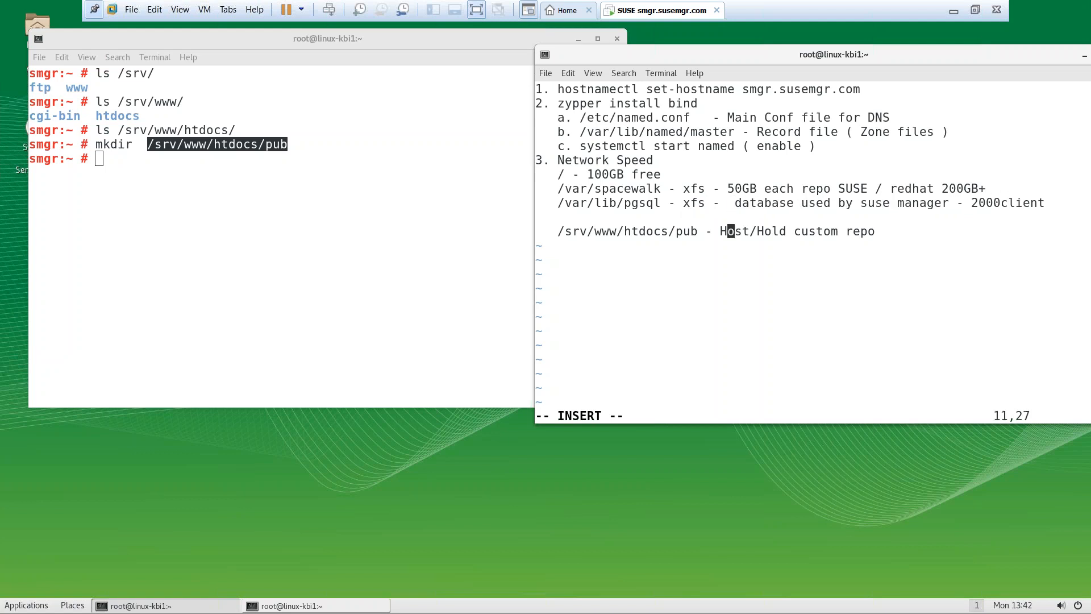
pyautogui.press('Left')
pyautogui.press('Left')
pyautogui.press('Left')
pyautogui.press('Right')
pyautogui.press('Right')
pyautogui.write('xfs ')
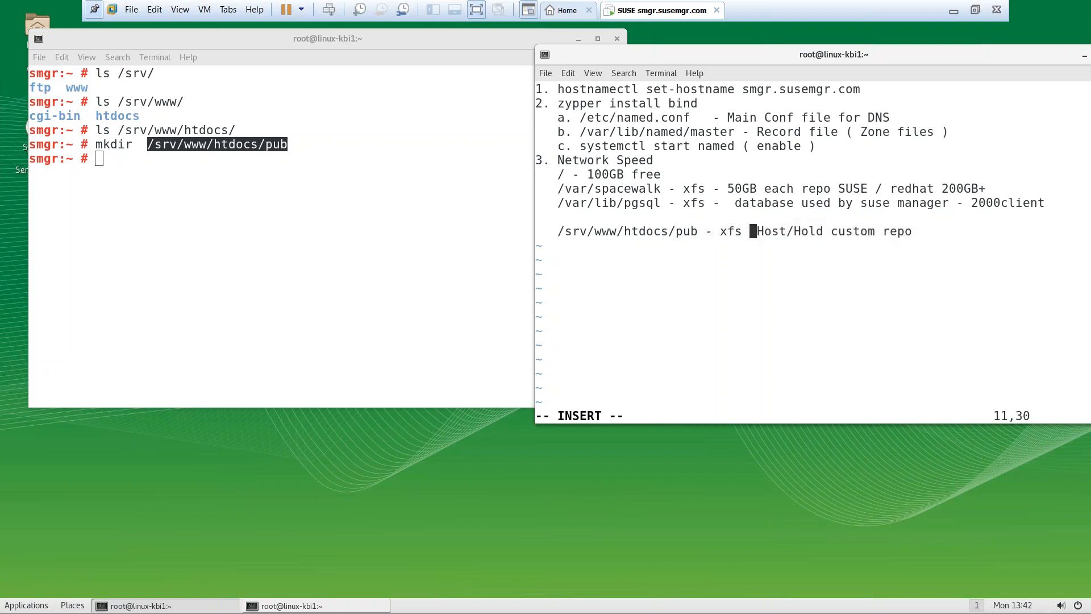
pyautogui.write('-')
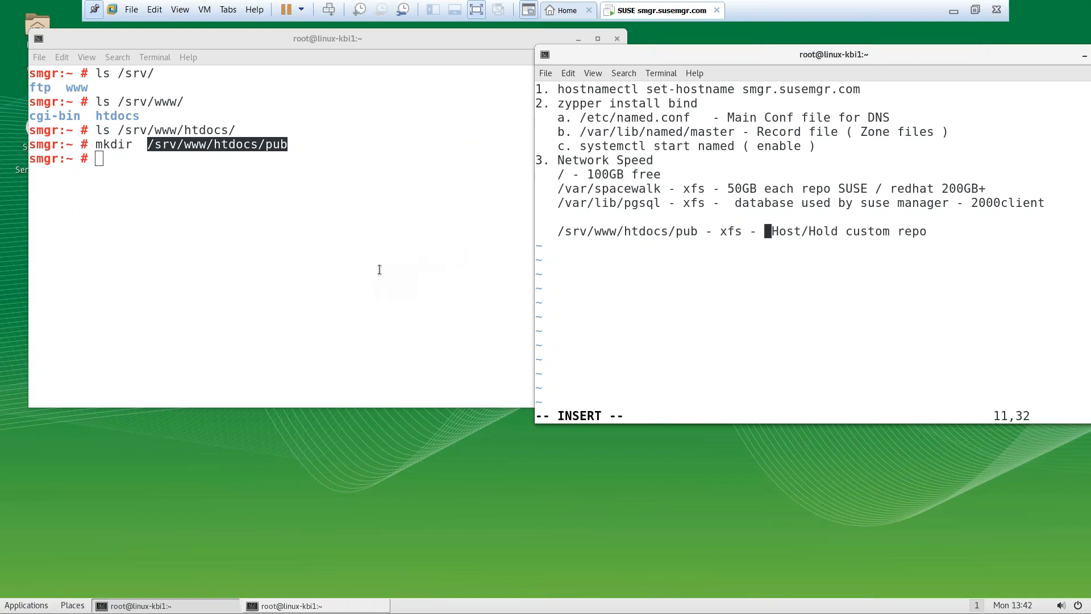
# Run df -h, then df -Th in the maximized terminal to show filesystem types
pyautogui.click(309, 256)
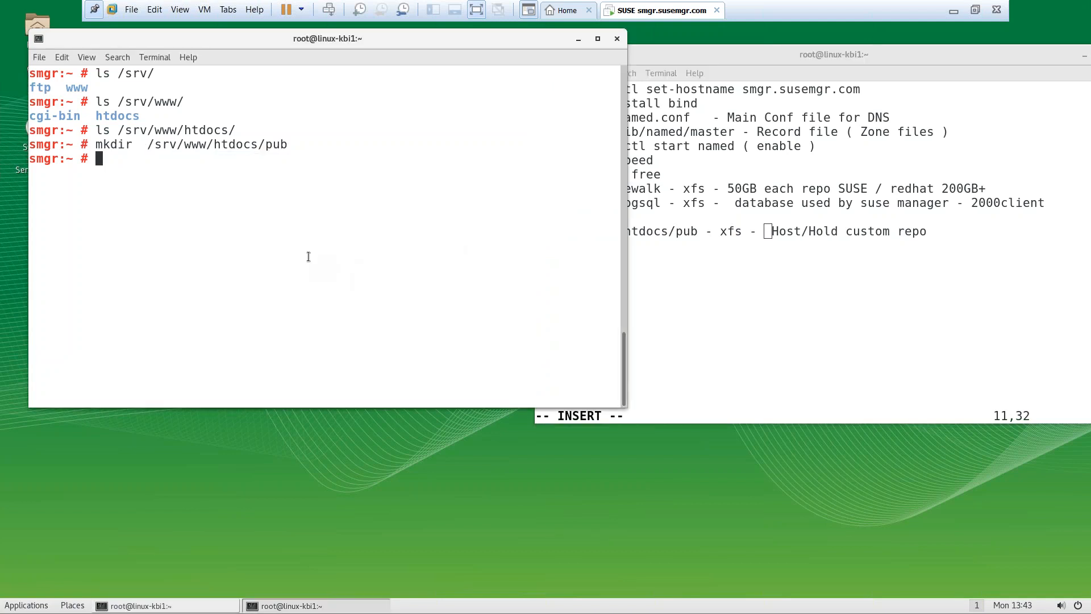
pyautogui.hotkey('ctrl', 'l')
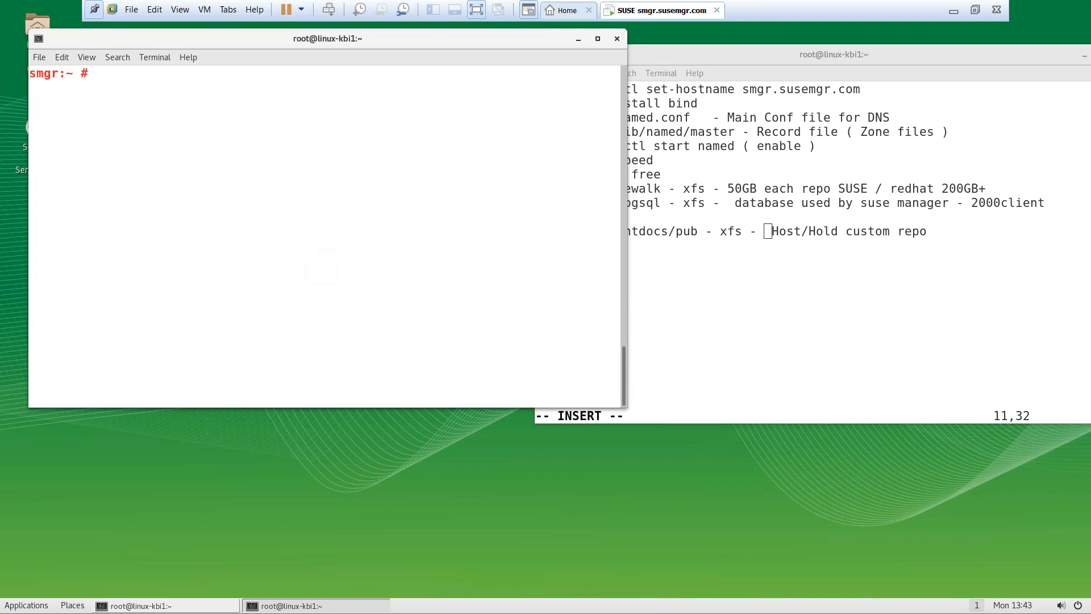
pyautogui.write('df -h')
pyautogui.press('Return')
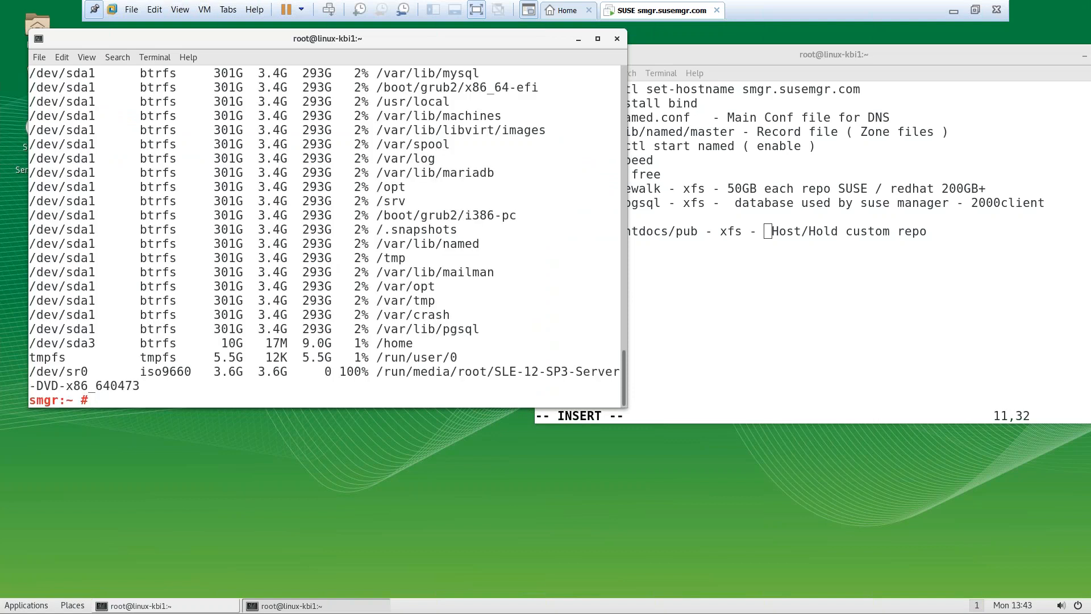
pyautogui.doubleClick(353, 39)
pyautogui.hotkey('ctrl', 'l')
pyautogui.write('df -Th')
pyautogui.press('Return')
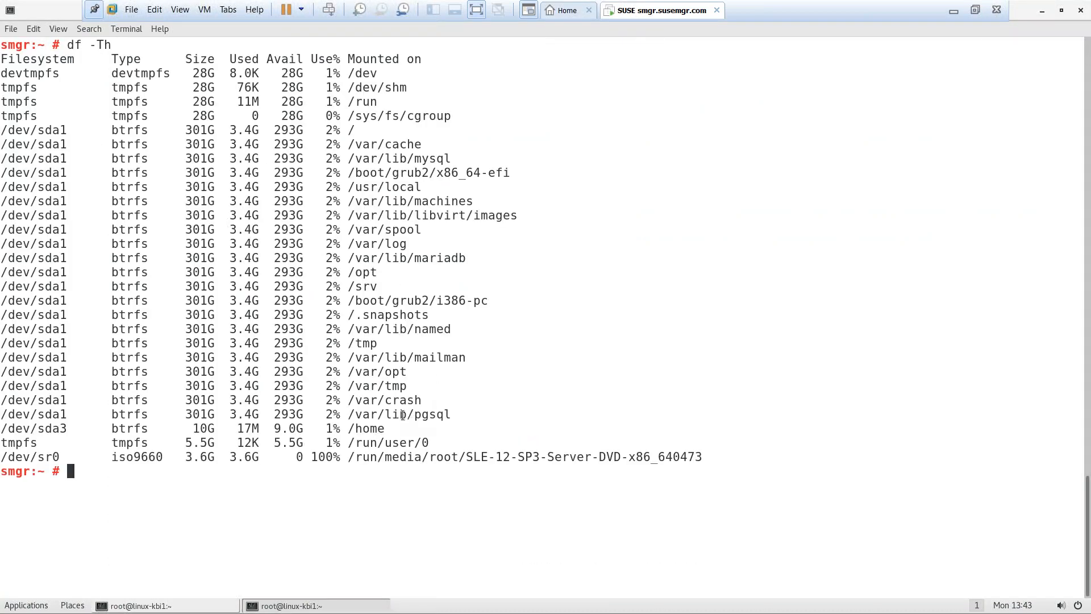
# Run lsblk to show the 700G disk's partitions and exit full-screen mode
pyautogui.write('b')
pyautogui.write('sblk')
pyautogui.press('Return')
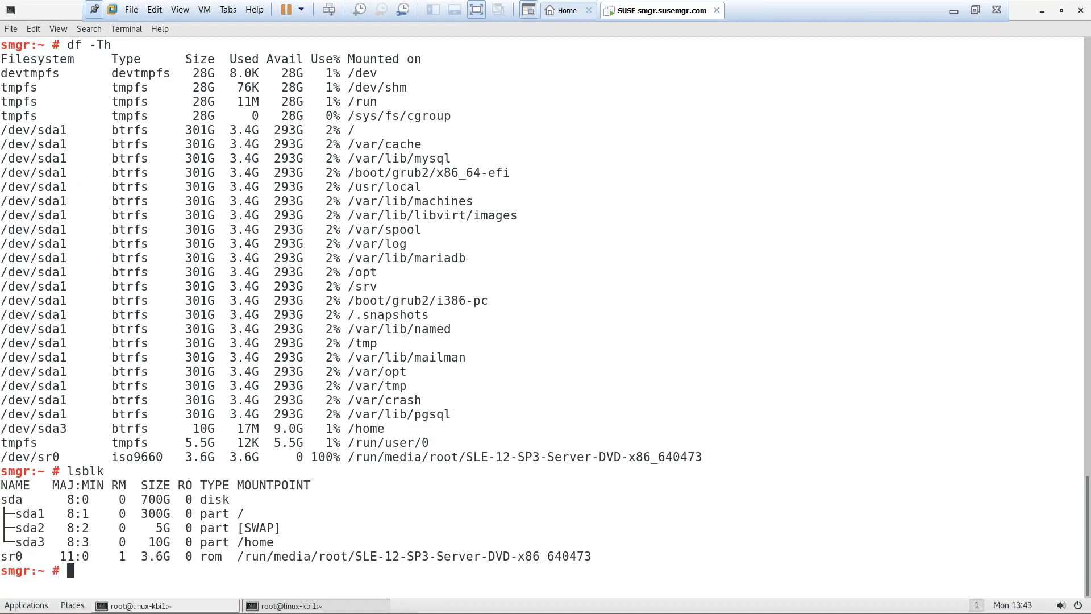
pyautogui.hotkey('ctrl', 'l')
pyautogui.write('lsblk')
pyautogui.press('Return')
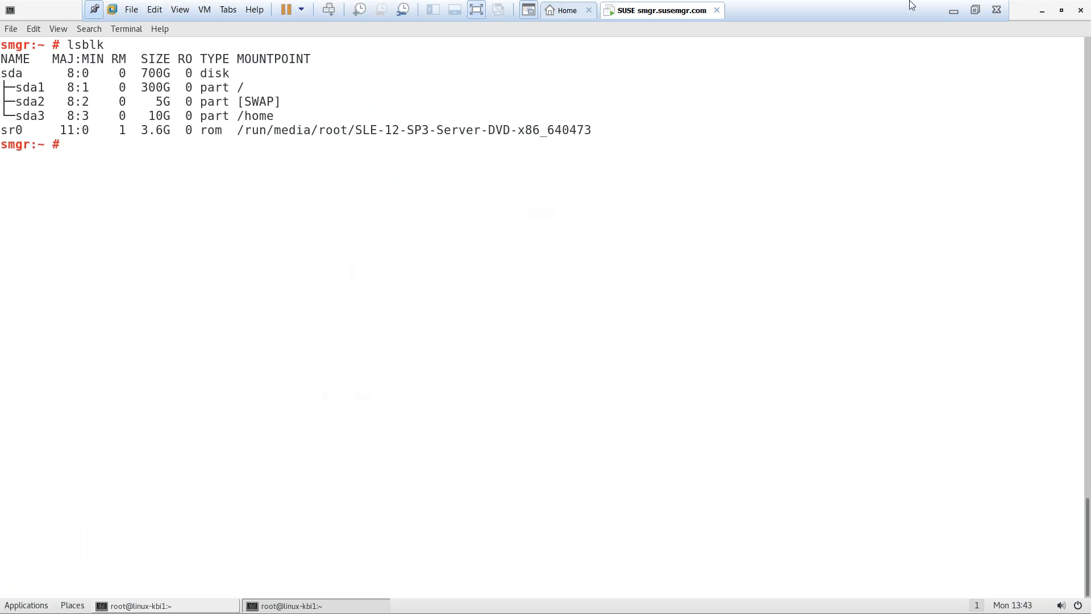
pyautogui.click(975, 10)
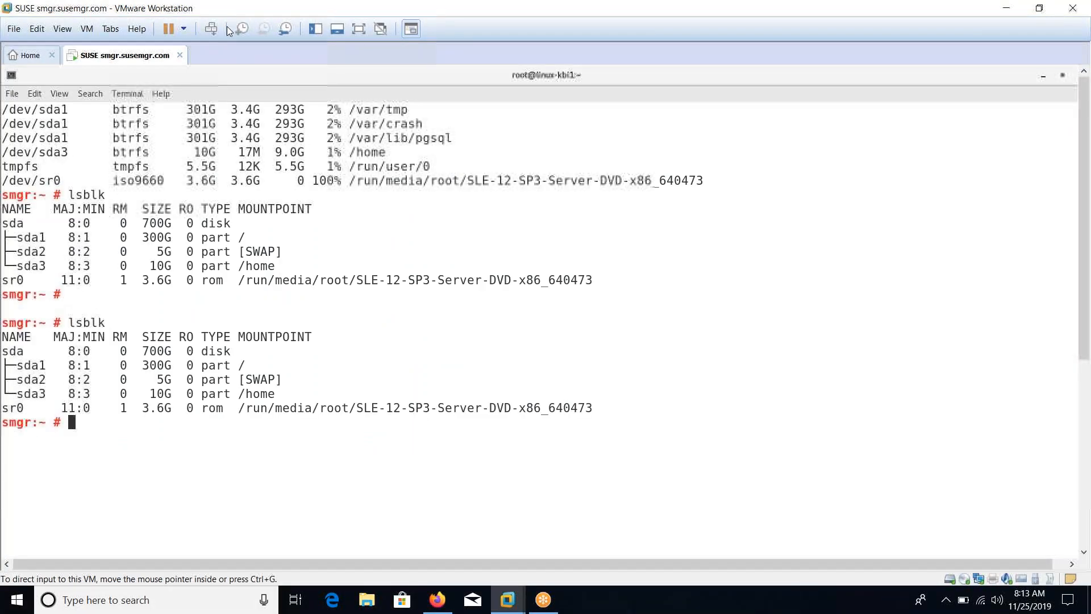
# Add a new 200 GB SCSI virtual hard disk through the VM settings
pyautogui.rightClick(115, 55)
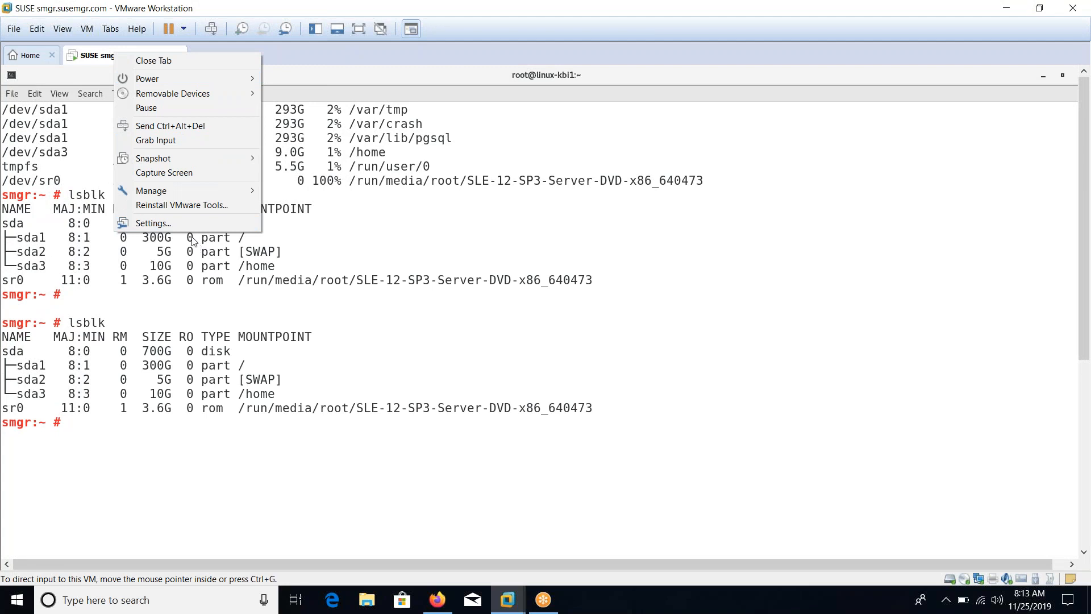
pyautogui.click(170, 223)
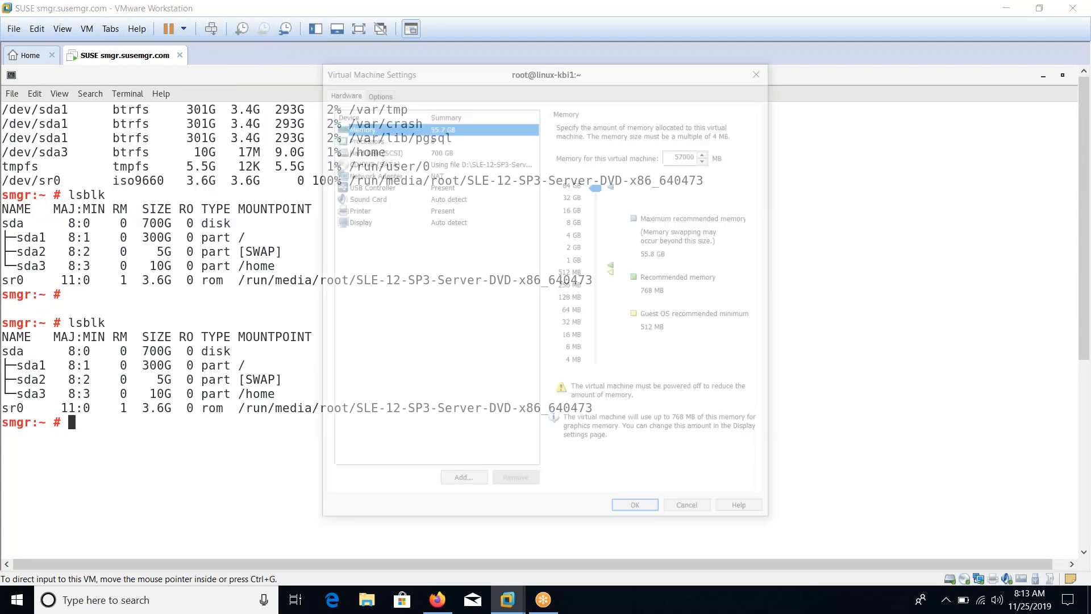
pyautogui.click(461, 484)
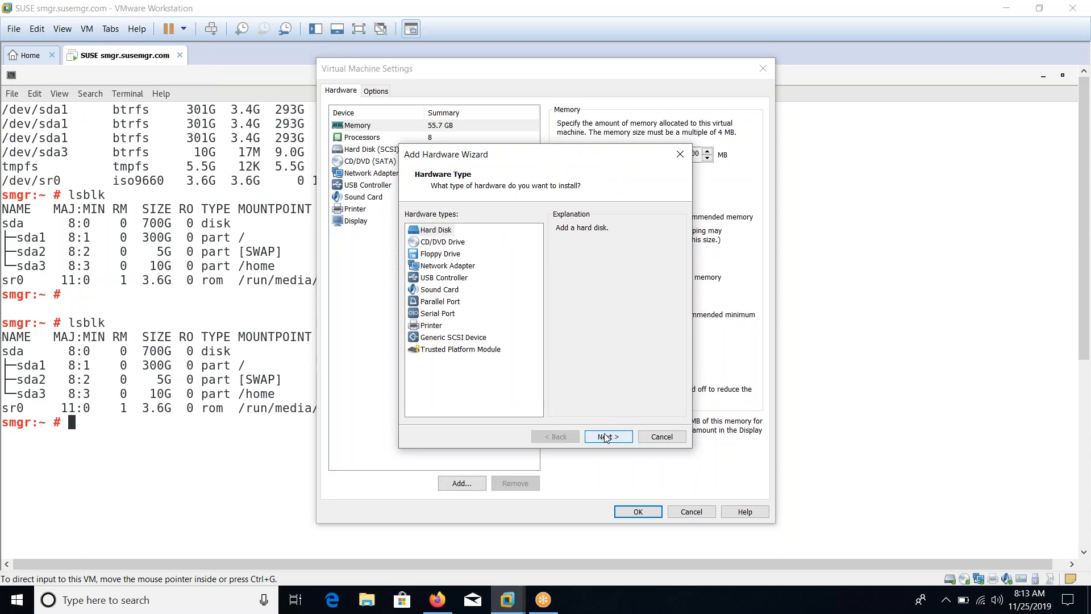
pyautogui.click(607, 437)
pyautogui.click(607, 436)
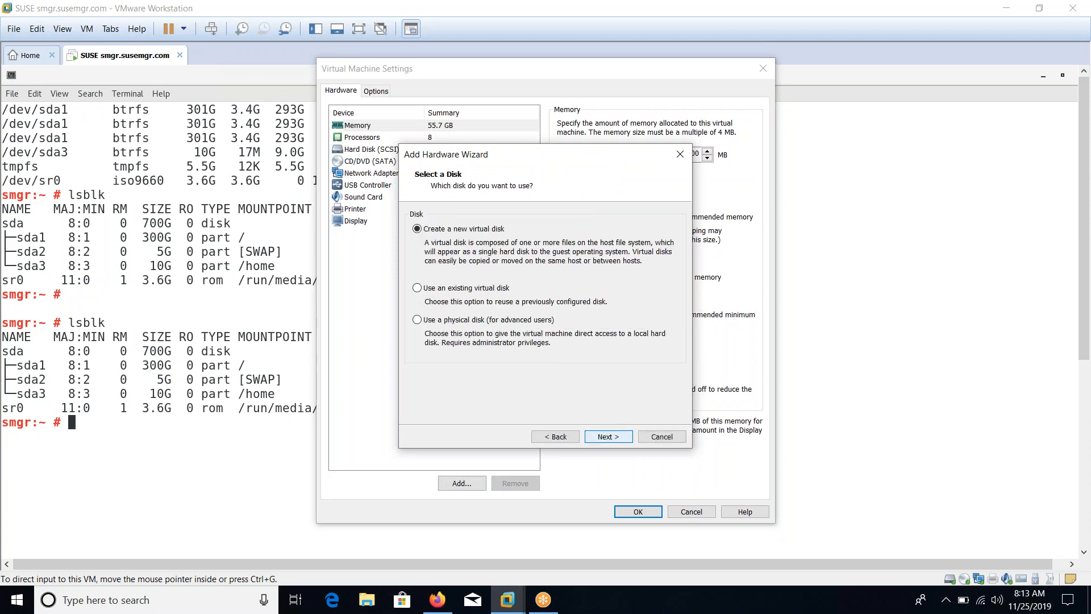
pyautogui.click(607, 437)
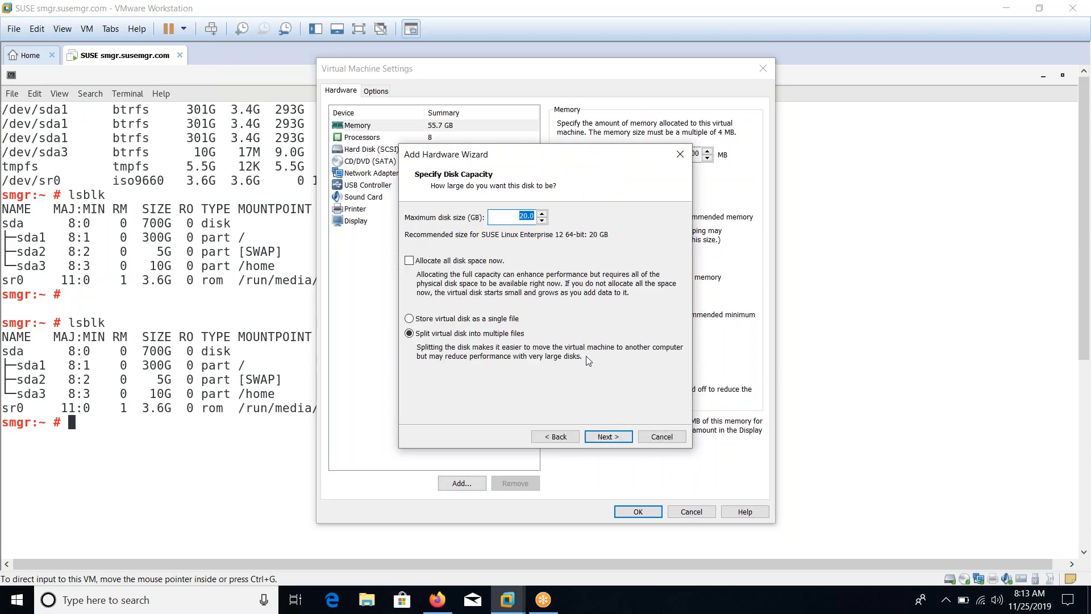
pyautogui.write('1')
pyautogui.click(607, 437)
pyautogui.click(607, 436)
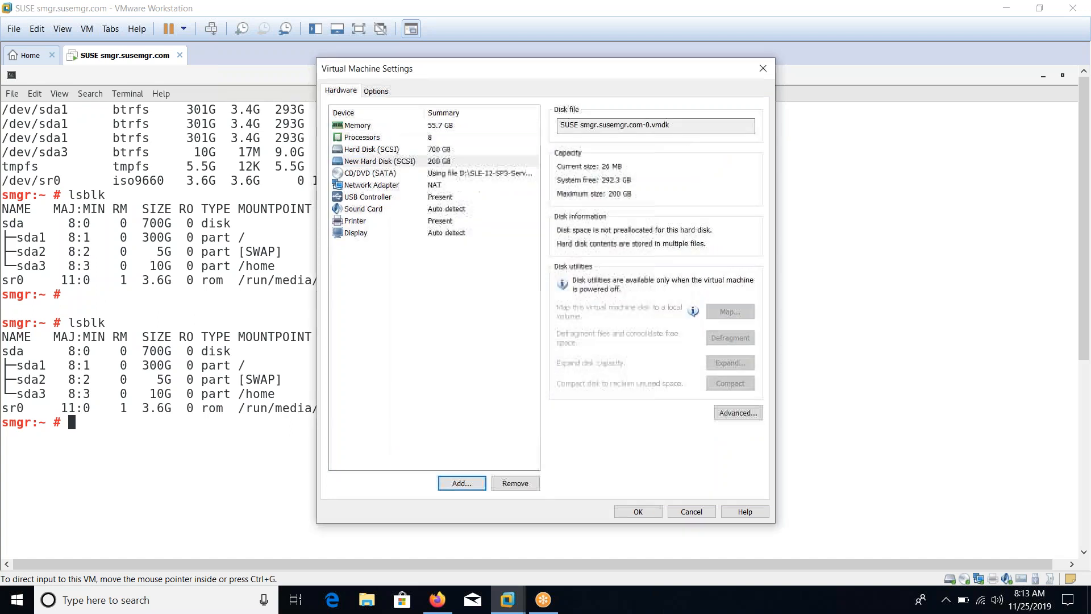
# Add a second new 200 GB SCSI virtual hard disk the same way
pyautogui.click(461, 482)
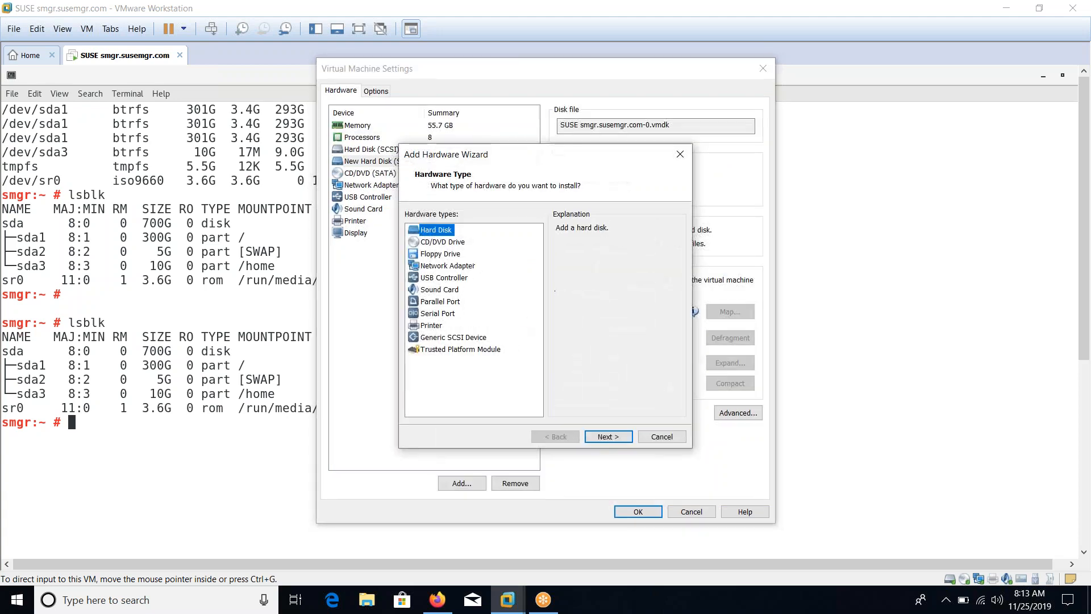
pyautogui.click(607, 436)
pyautogui.click(607, 436)
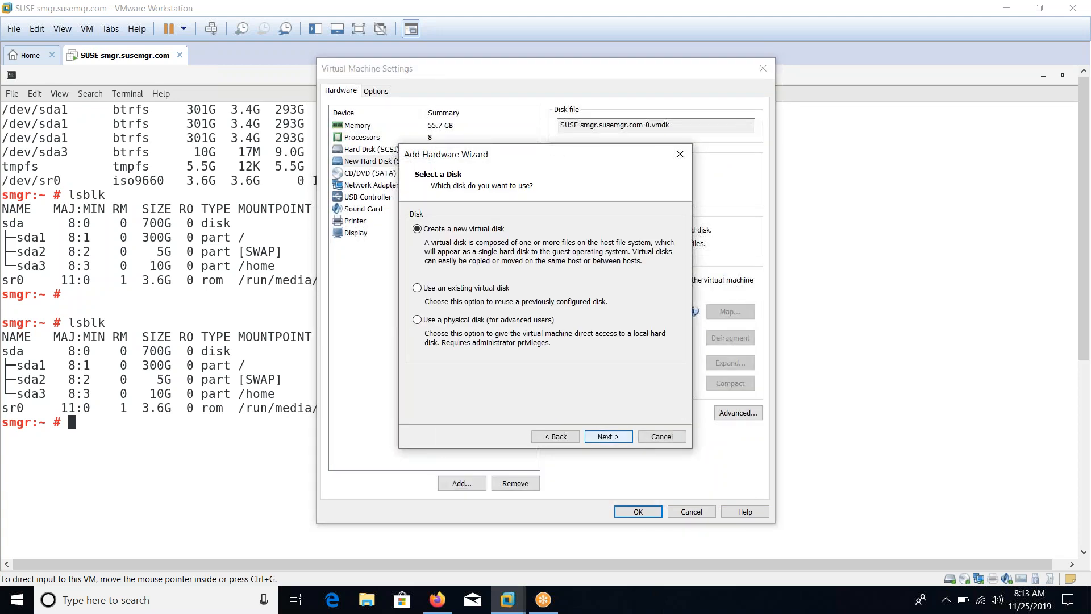
pyautogui.press('Return')
pyautogui.press('BackSpace')
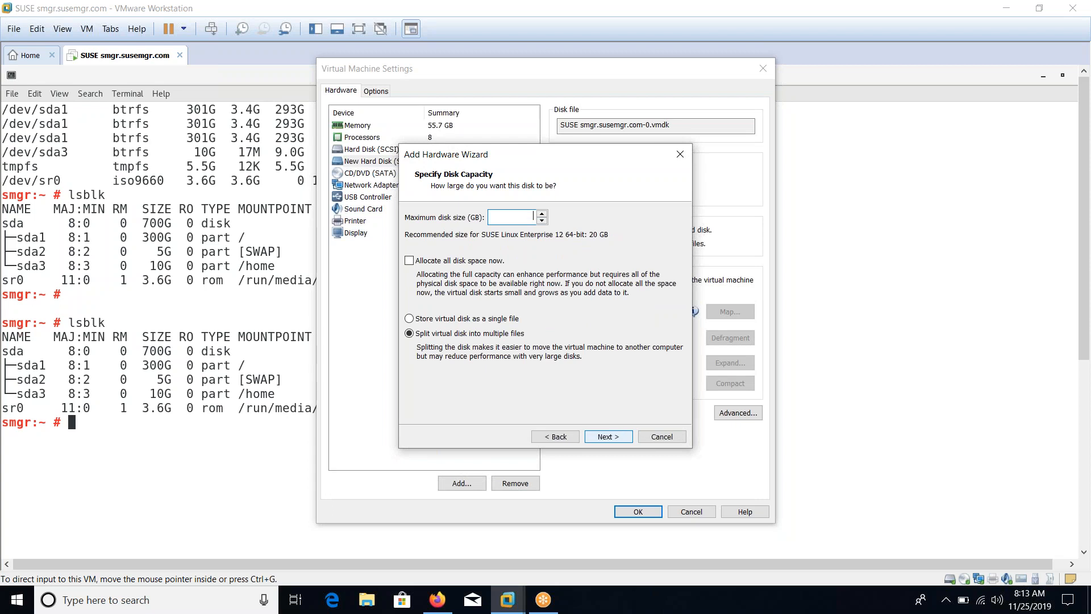
pyautogui.click(607, 438)
pyautogui.click(607, 437)
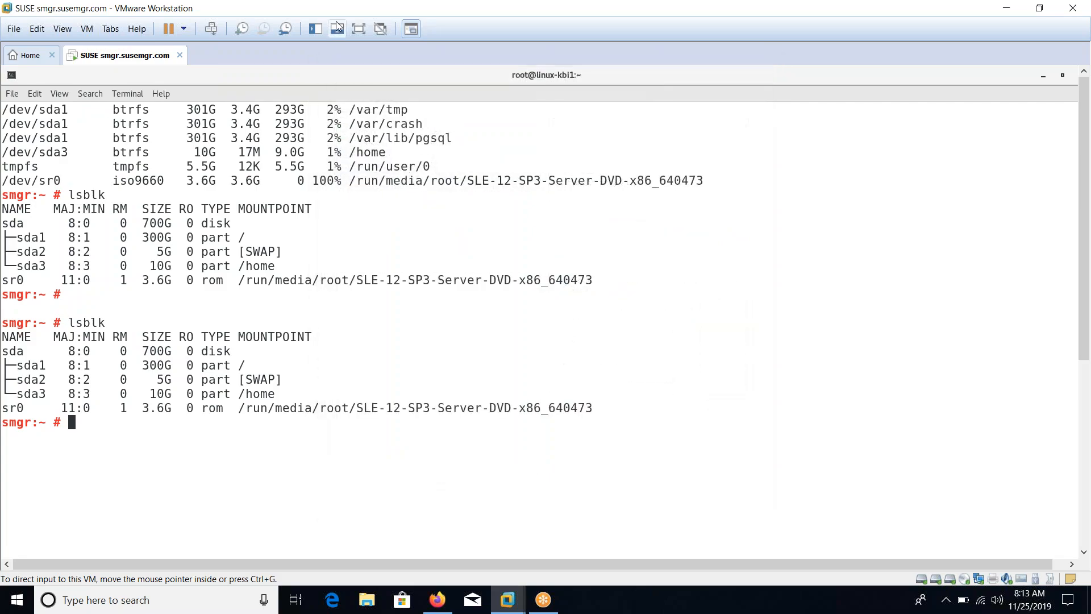
# Return the VM to full screen, clear the terminal and run lsblk repeatedly to look for new disks
pyautogui.click(359, 30)
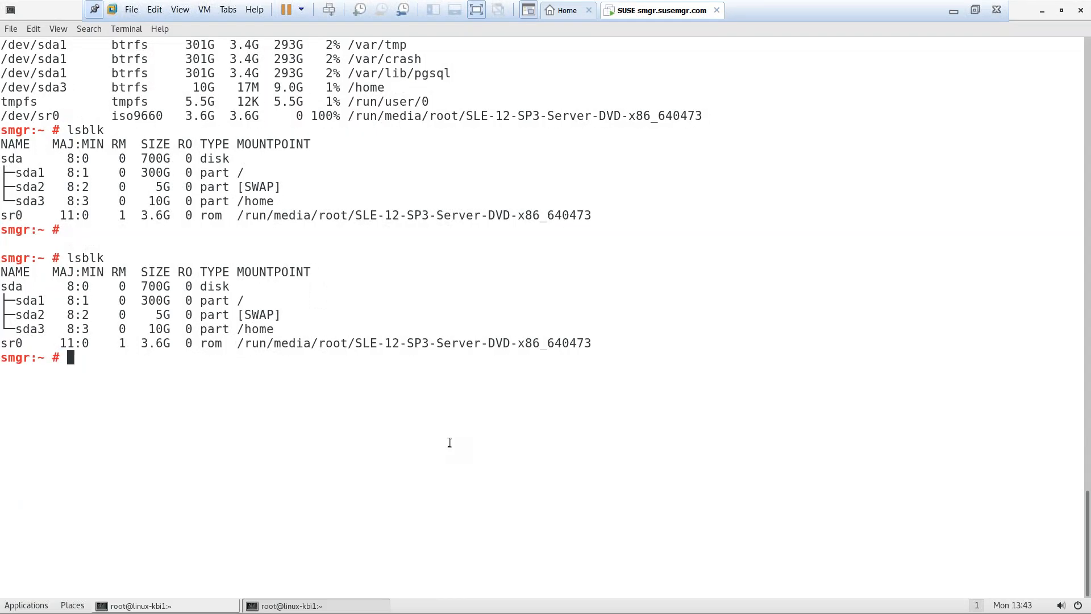
pyautogui.hotkey('ctrl', 'l')
pyautogui.write('lsblk')
pyautogui.press('Return')
pyautogui.write('lsblk')
pyautogui.press('Return')
pyautogui.write('lsblk')
pyautogui.press('Return')
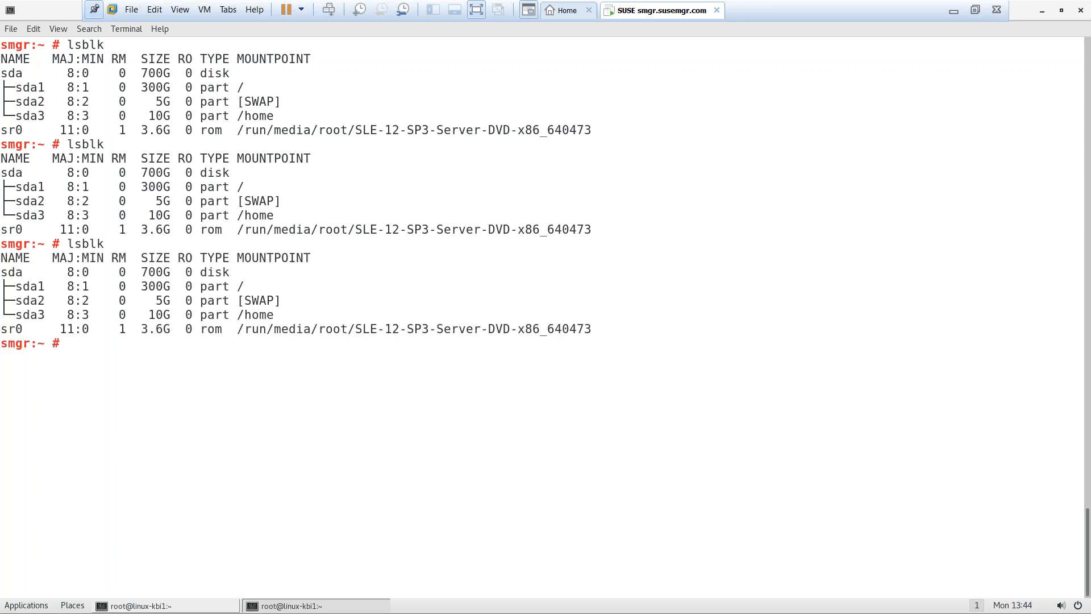
# Close the terminal, open a new one from the desktop menu, and run lsblk
pyautogui.hotkey('ctrl', 'd')
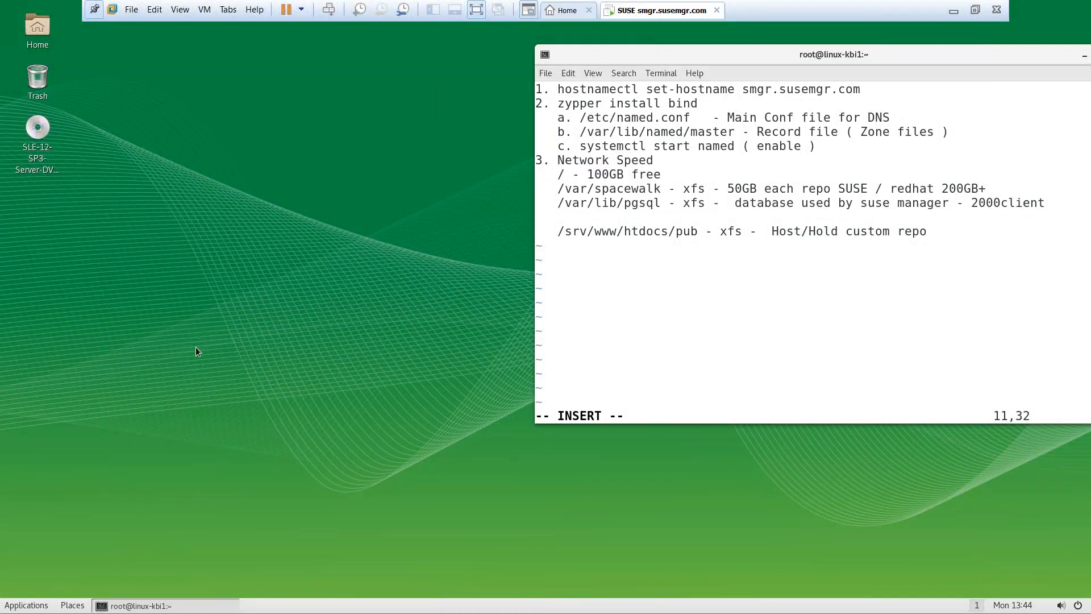
pyautogui.rightClick(237, 299)
pyautogui.click(284, 423)
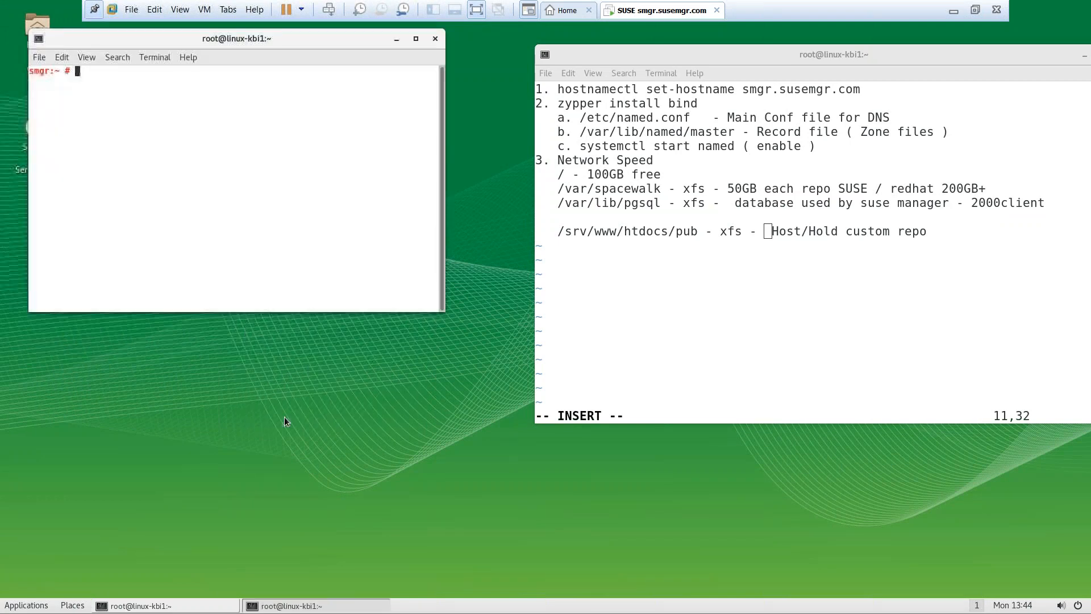
pyautogui.write('lsblk')
pyautogui.press('Return')
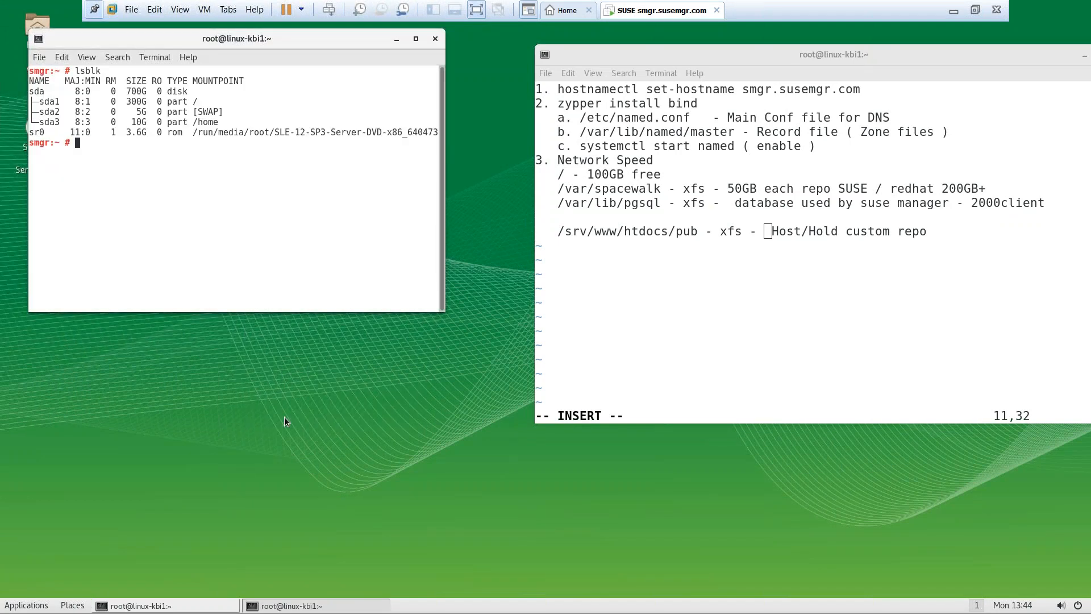
# Enlarge the terminal font and rerun lsblk a few more times, clearing the screen in between
pyautogui.hotkey('ctrl', '+')
pyautogui.hotkey('ctrl', '+')
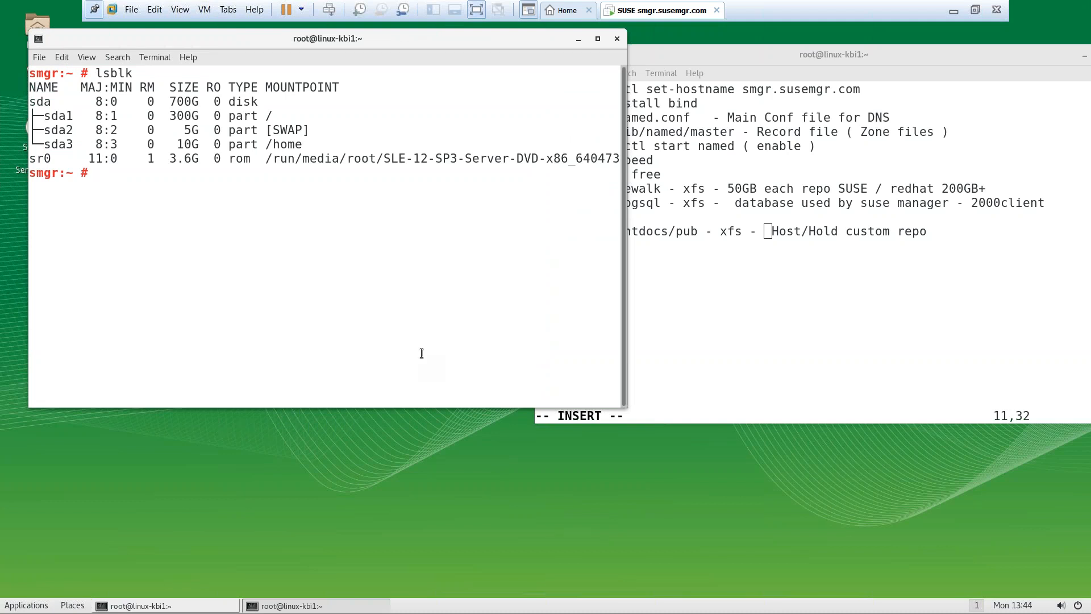
pyautogui.press('Up')
pyautogui.press('Return')
pyautogui.press('Up')
pyautogui.press('Return')
pyautogui.hotkey('ctrl', 'l')
pyautogui.press('Up')
pyautogui.press('Return')
# Run lsblk once more, then cat /proc/partitions, still listing only sda, its partitions and sr0
pyautogui.press('Up')
pyautogui.press('Return')
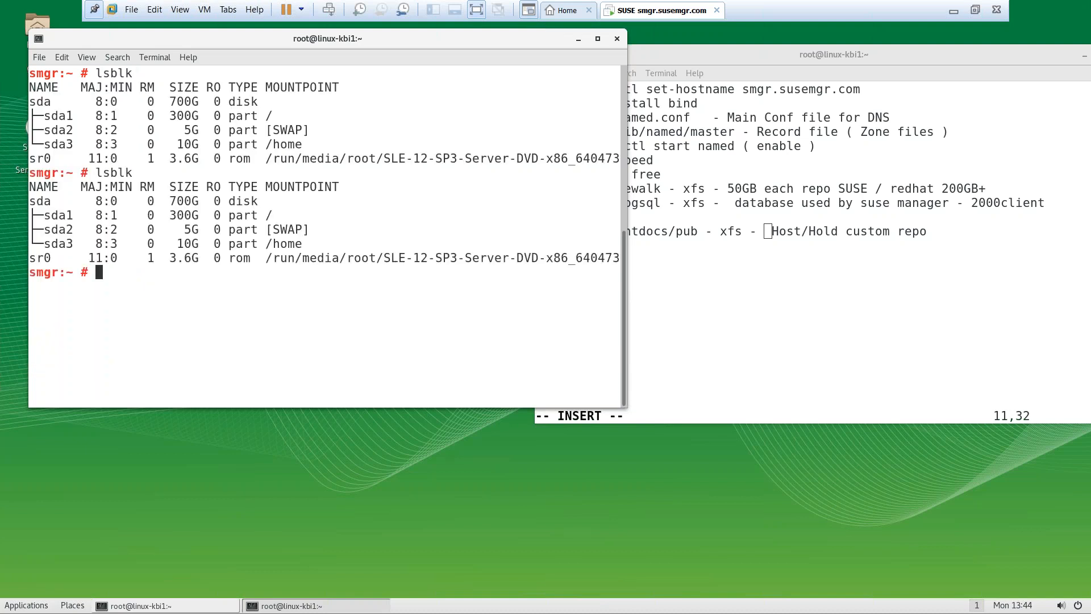
pyautogui.write('cat /proc/partitions')
pyautogui.press('Return')
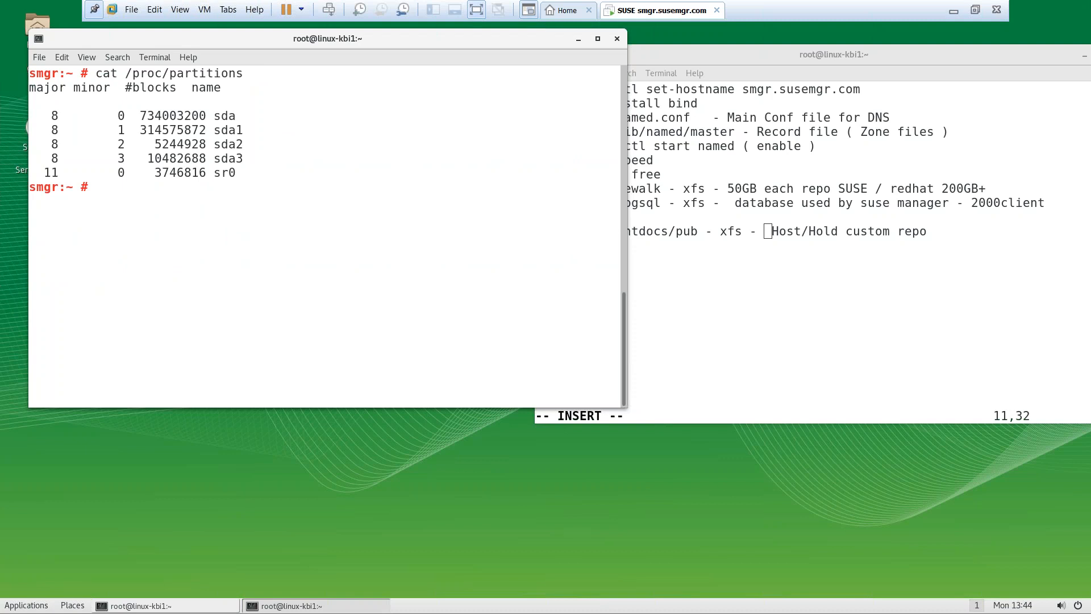
# Save the vim buffer as the notes file with :wq notes, then reboot the SUSE guest
pyautogui.click(861, 321)
pyautogui.press('Escape')
pyautogui.write(':')
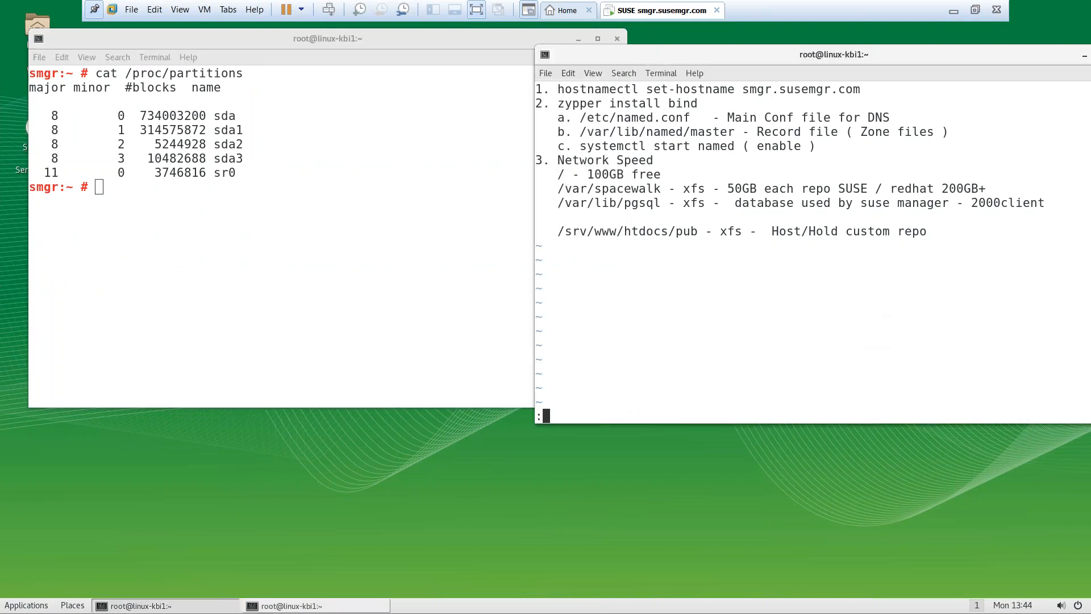
pyautogui.write('we no')
pyautogui.press('BackSpace')
pyautogui.press('BackSpace')
pyautogui.press('BackSpace')
pyautogui.press('BackSpace')
pyautogui.press('BackSpace')
pyautogui.write('sq no')
pyautogui.press('BackSpace')
pyautogui.press('BackSpace')
pyautogui.press('BackSpace')
pyautogui.press('BackSpace')
pyautogui.press('BackSpace')
pyautogui.write('wq notes')
pyautogui.press('Return')
pyautogui.write('re')
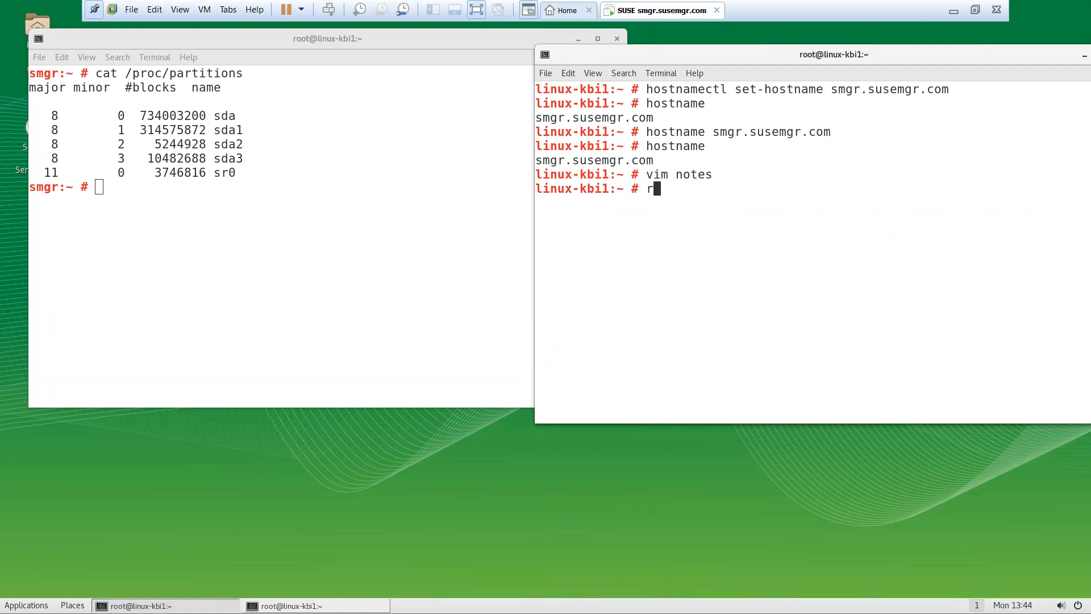
pyautogui.write('boot')
pyautogui.press('Return')
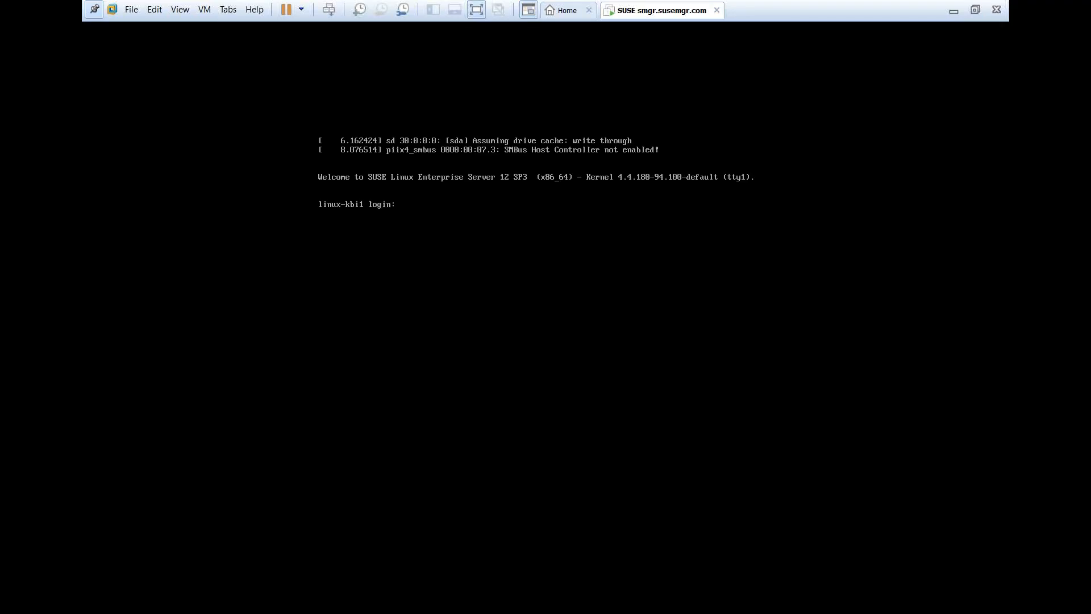
# Leave and re-enter full screen, then open a root terminal from the guest desktop menu
pyautogui.click(975, 10)
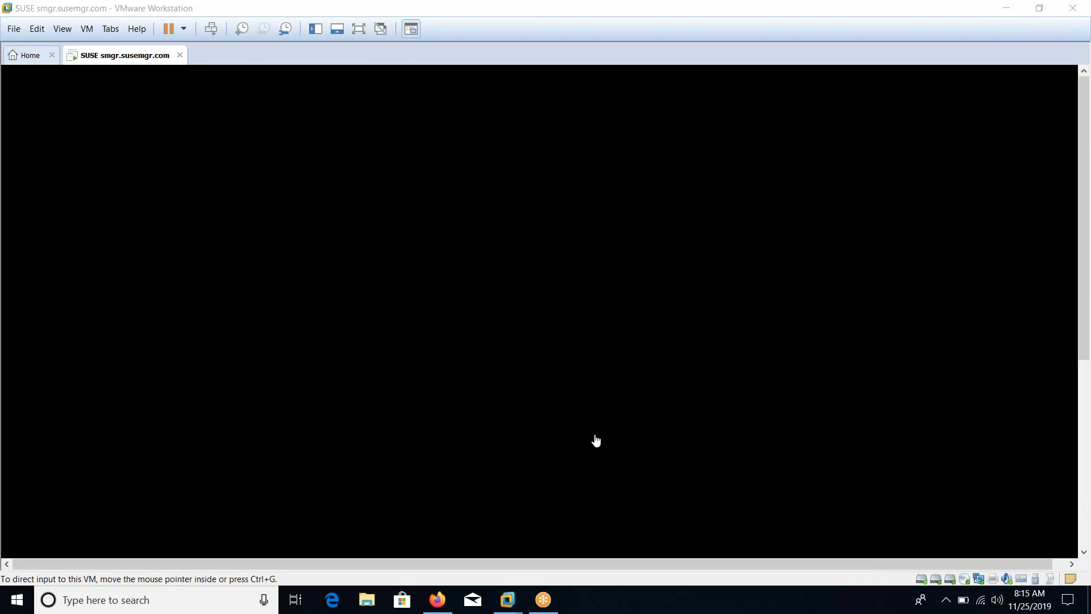
pyautogui.hotkey('ctrl', 'alt')
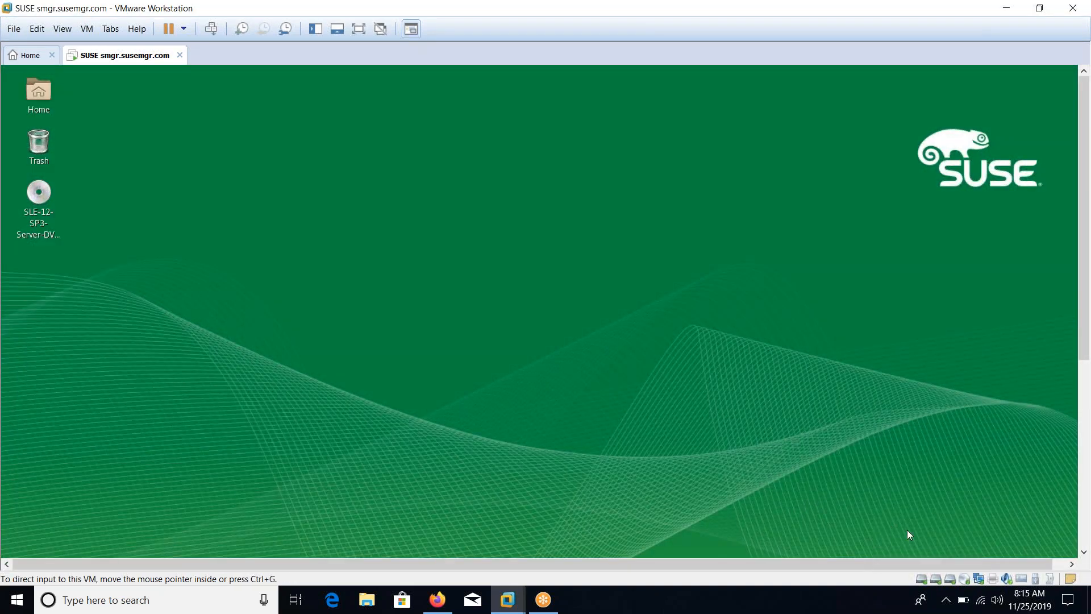
pyautogui.click(358, 30)
pyautogui.rightClick(376, 369)
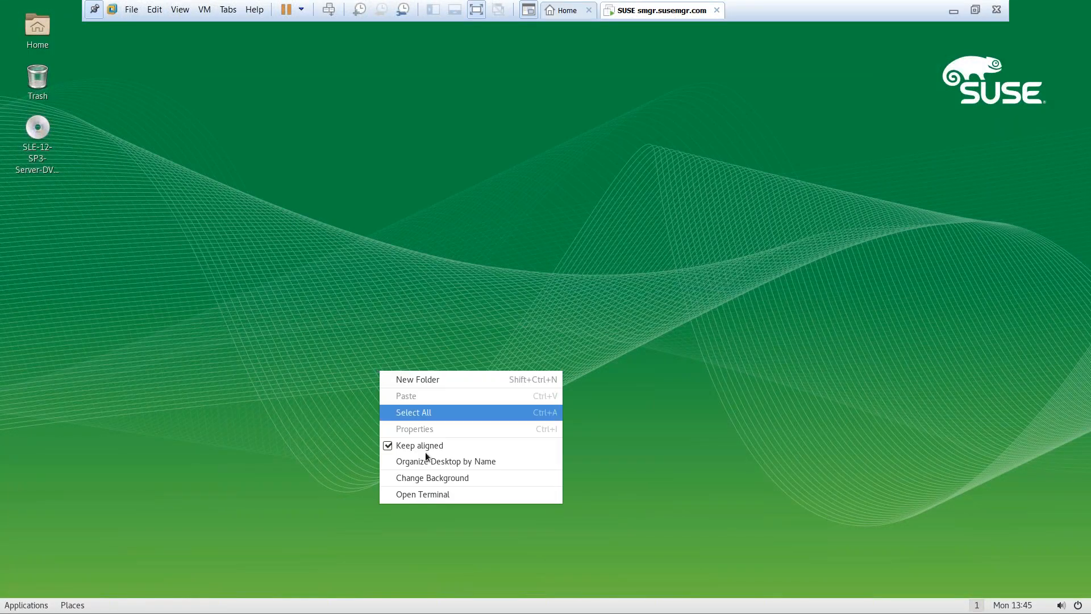
pyautogui.click(432, 497)
# Run lsblk to list the block devices and start fdisk on /dev/sdb
pyautogui.write('lsblk')
pyautogui.press('Return')
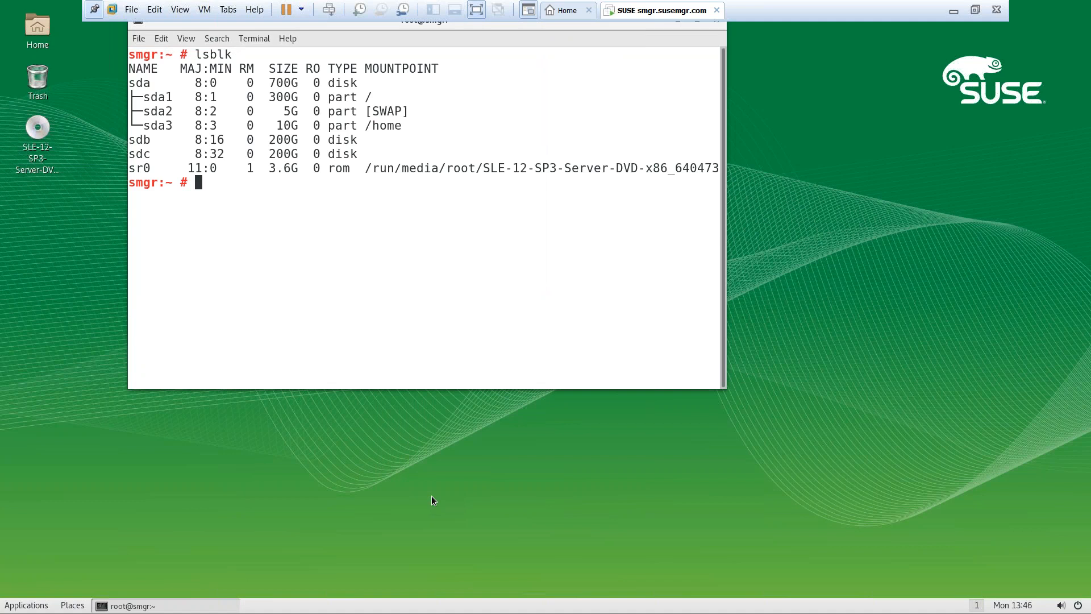
pyautogui.write('mkfs.')
pyautogui.press('BackSpace')
pyautogui.press('BackSpace')
pyautogui.press('BackSpace')
pyautogui.press('BackSpace')
pyautogui.press('BackSpace')
pyautogui.write('fdisk d')
pyautogui.press('BackSpace')
pyautogui.write('/dev/sdb1')
# Create one default primary partition on /dev/sdb and write the partition table
pyautogui.press('Return')
pyautogui.write('n')
pyautogui.press('Return')
pyautogui.press('Return')
pyautogui.press('Return')
pyautogui.press('Return')
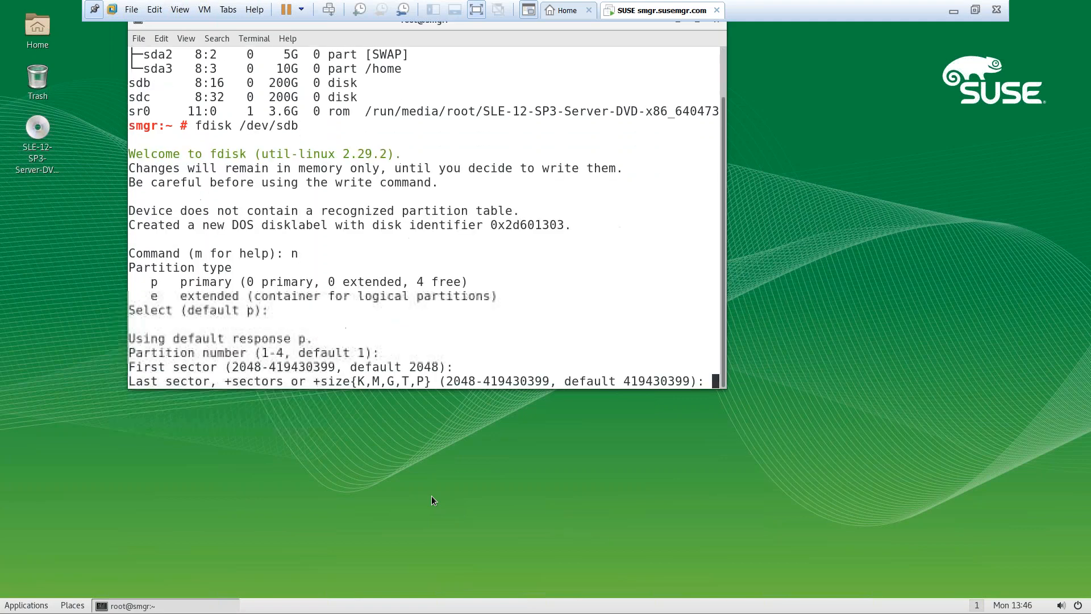
pyautogui.press('Return')
pyautogui.write('p')
pyautogui.press('Return')
pyautogui.write('w')
pyautogui.press('Return')
# Create the same single default primary partition on /dev/sdc and write it
pyautogui.press('Up')
pyautogui.press('BackSpace')
pyautogui.write('c')
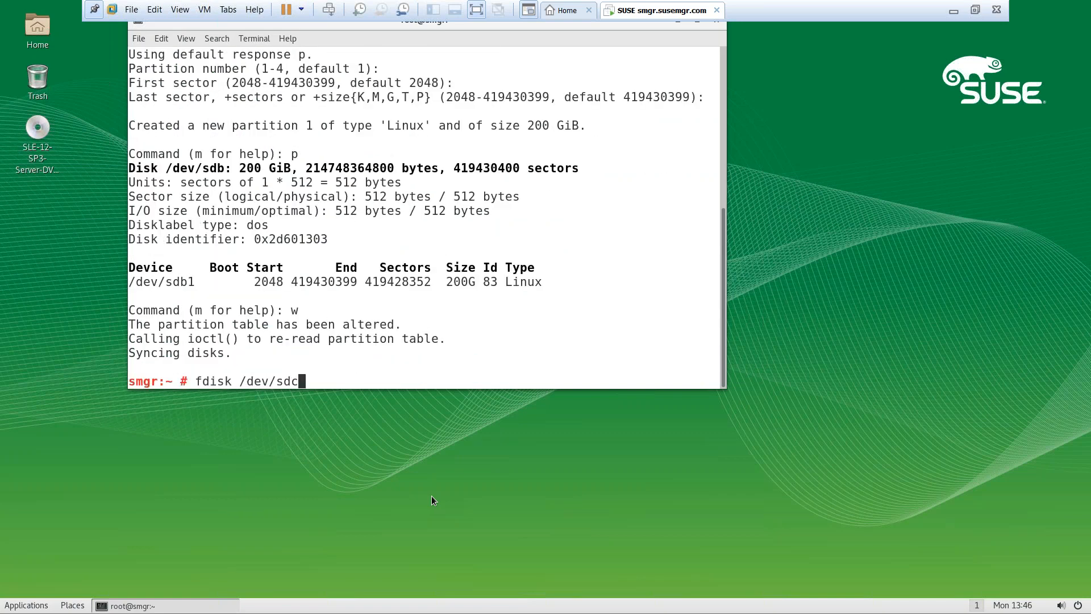
pyautogui.press('Return')
pyautogui.write('n')
pyautogui.press('Return')
pyautogui.press('Return')
pyautogui.press('Return')
pyautogui.press('Return')
pyautogui.press('Return')
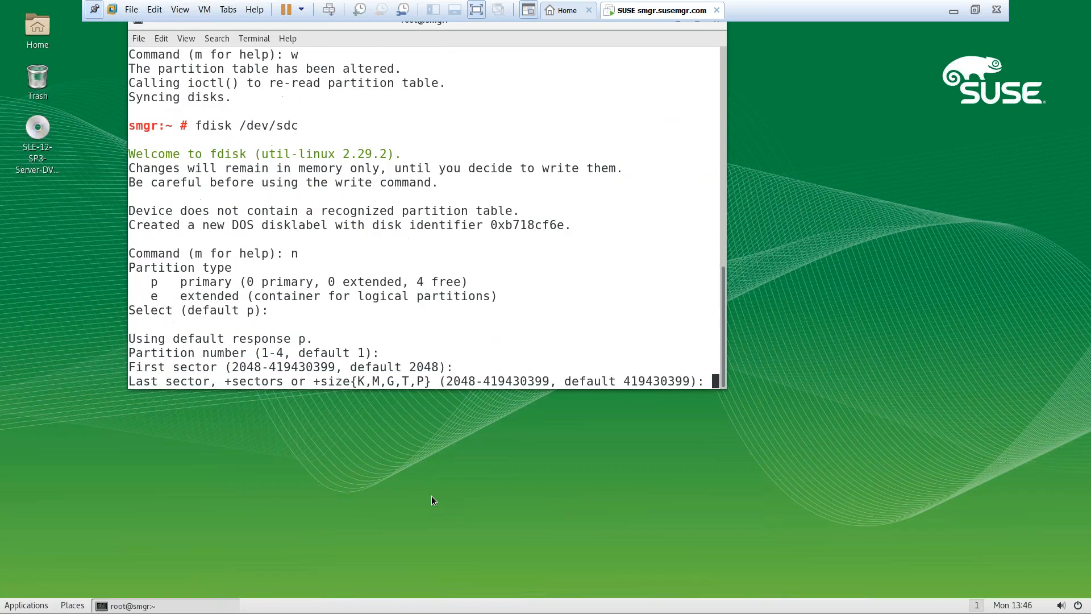
pyautogui.write('p')
pyautogui.press('Return')
pyautogui.write('w')
pyautogui.press('Return')
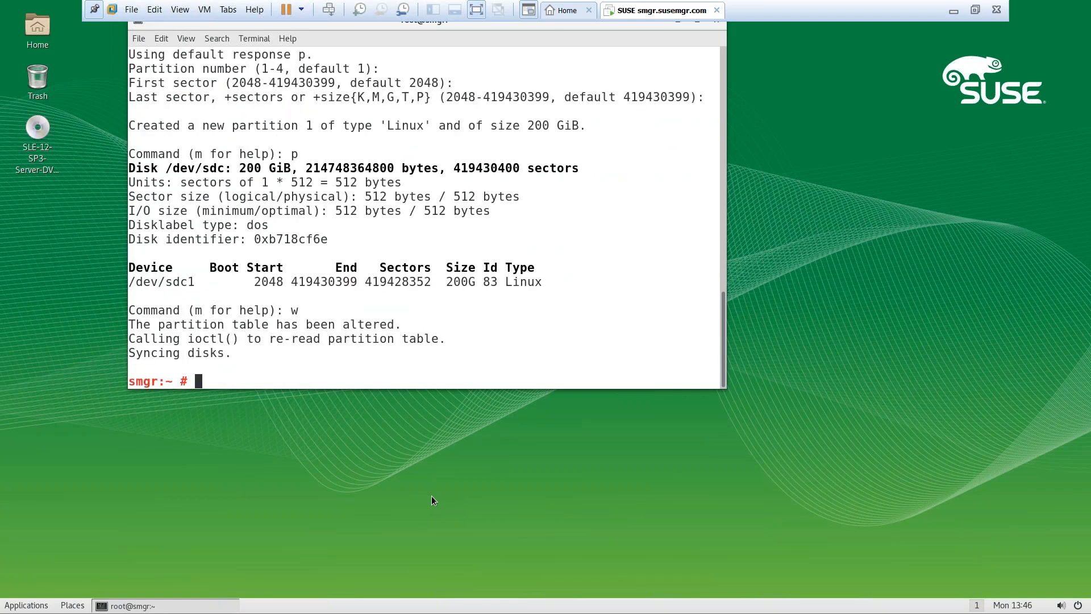
# Format /dev/sdb1 and /dev/sdc1 as xfs with mkfs.xfs
pyautogui.write('mkfs.xfs /dev/sdb1')
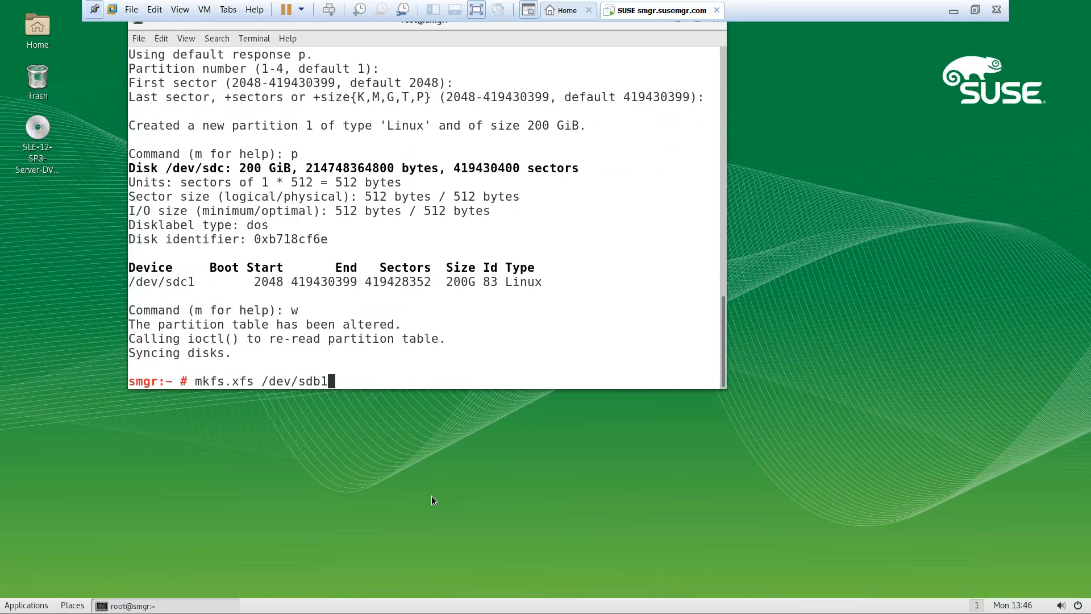
pyautogui.press('Return')
pyautogui.press('Up')
pyautogui.press('Return')
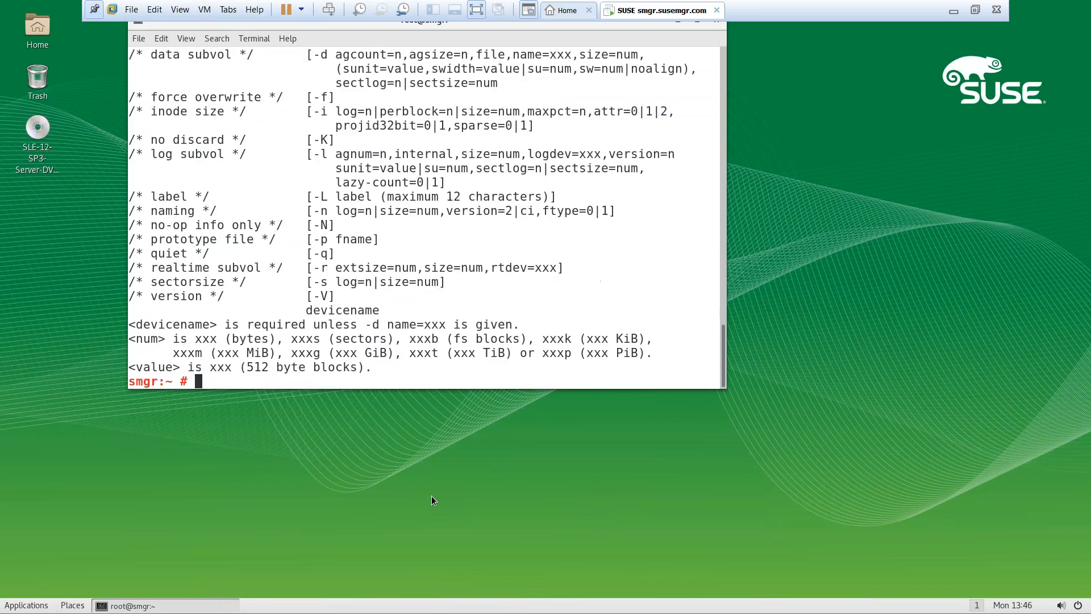
pyautogui.press('Up')
pyautogui.press('BackSpace')
pyautogui.press('BackSpace')
pyautogui.write('c1')
pyautogui.press('Return')
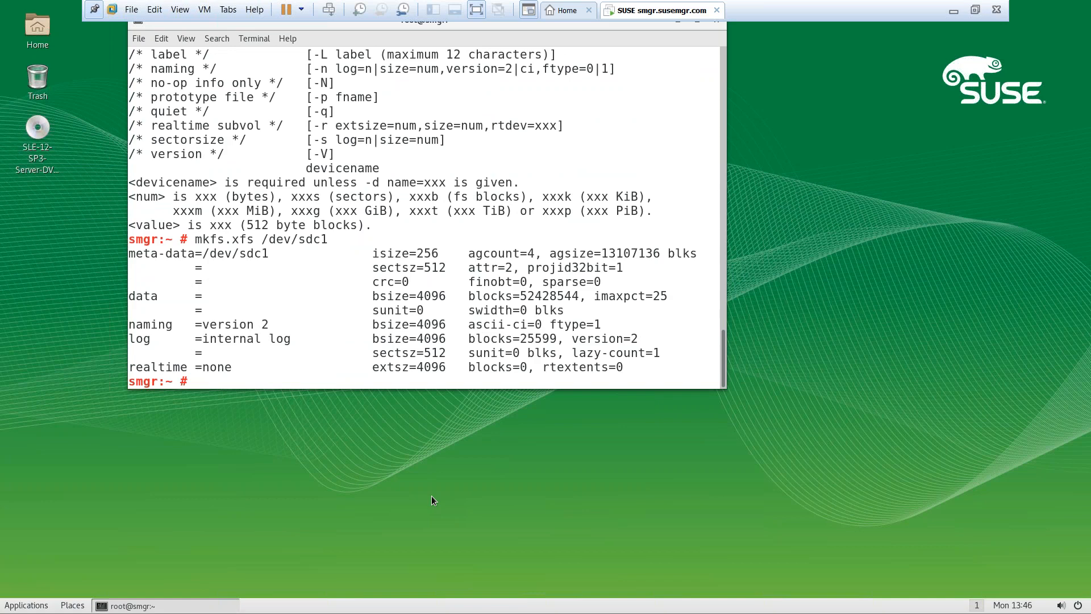
# Force-format /dev/sdc1 as xfs using mkfs.xfs with the -f option
pyautogui.hotkey('ctrl', 'l')
pyautogui.press('Up')
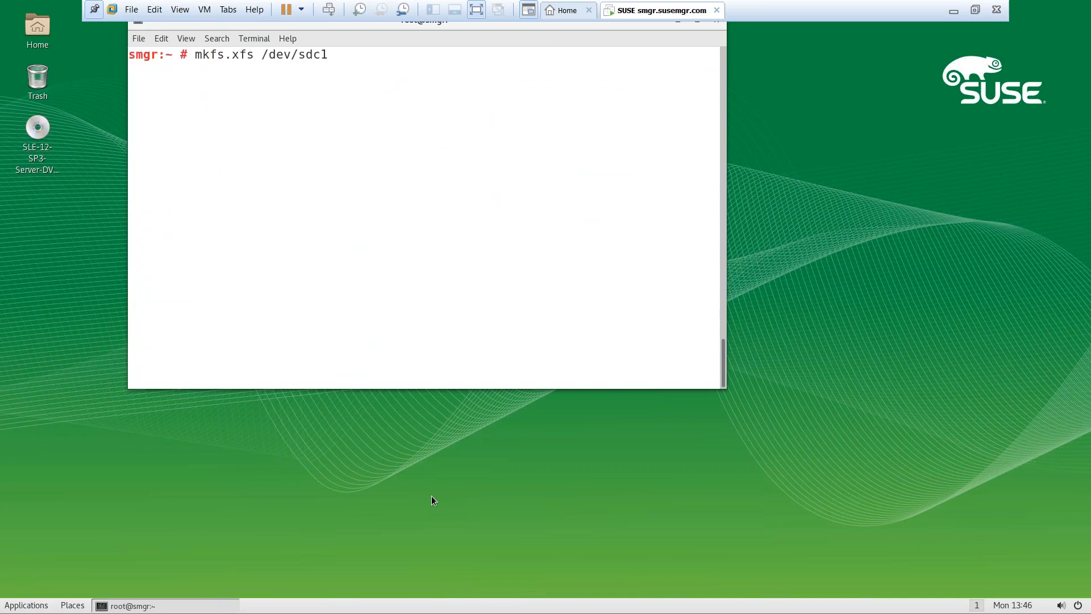
pyautogui.write('1')
pyautogui.press('Return')
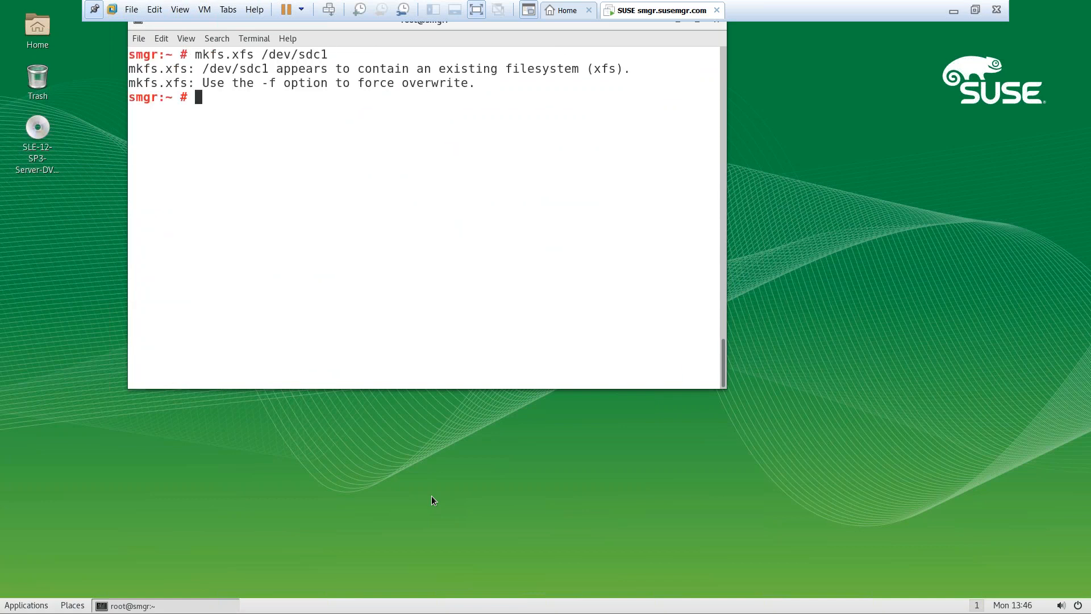
pyautogui.press('Up')
pyautogui.write('-f')
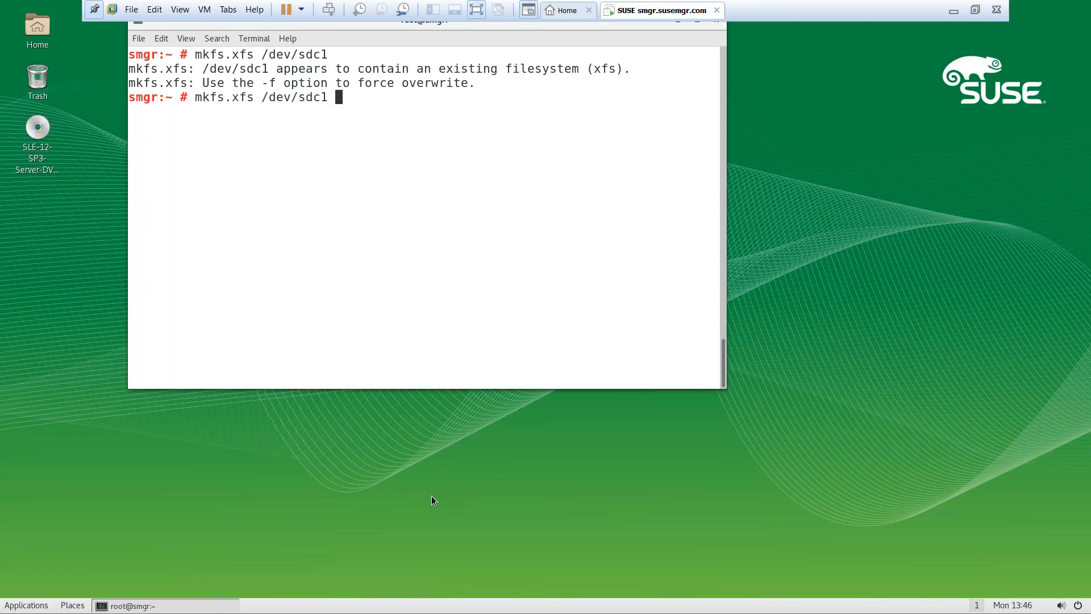
pyautogui.press('Return')
pyautogui.hotkey('ctrl', 'l')
pyautogui.write('mksdir ')
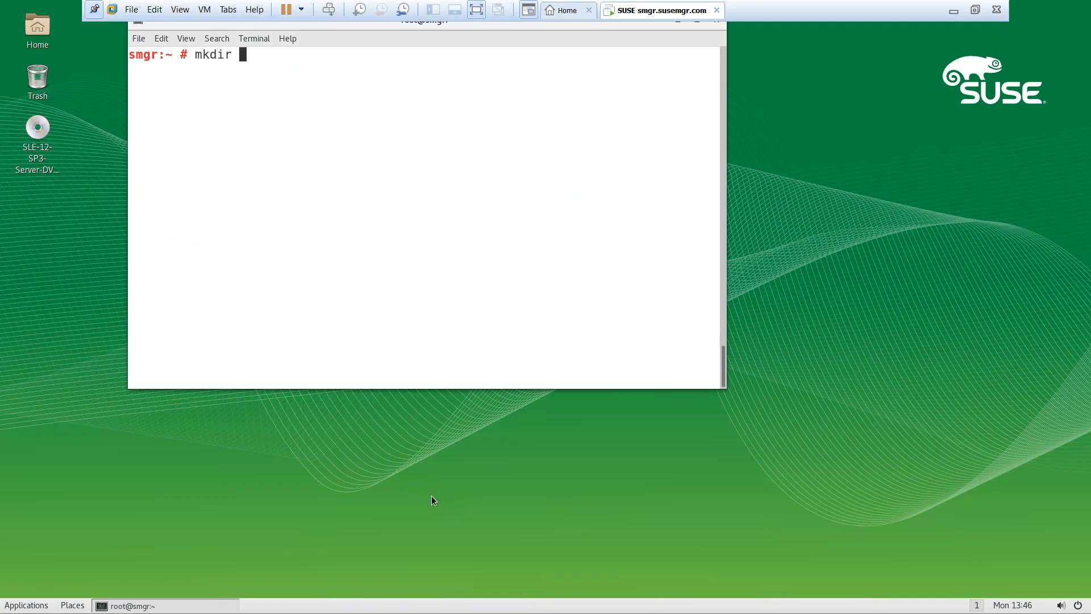
pyautogui.write('/var/spacewal')
pyautogui.write('k')
# Create the /var/spacewalk directory and check disk usage with df -h
pyautogui.press('Return')
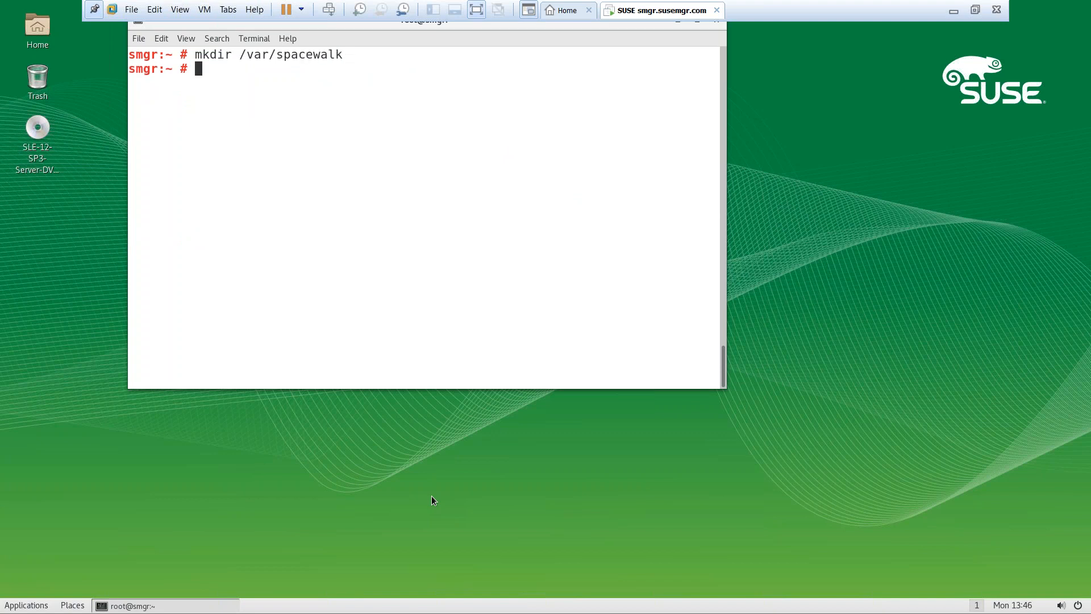
pyautogui.press('Up')
pyautogui.press('BackSpace')
pyautogui.press('BackSpace')
pyautogui.press('BackSpace')
pyautogui.press('BackSpace')
pyautogui.press('BackSpace')
pyautogui.press('BackSpace')
pyautogui.press('BackSpace')
pyautogui.press('BackSpace')
pyautogui.press('BackSpace')
pyautogui.press('BackSpace')
pyautogui.press('BackSpace')
pyautogui.press('BackSpace')
pyautogui.press('BackSpace')
pyautogui.press('BackSpace')
pyautogui.press('BackSpace')
pyautogui.press('BackSpace')
pyautogui.press('BackSpace')
pyautogui.press('BackSpace')
pyautogui.press('BackSpace')
pyautogui.write('df -h')
pyautogui.press('Return')
# Delete the /var/lib/pgsql line from /etc/fstab in vim and save it
pyautogui.write('vim /etc/fstab')
pyautogui.press('Return')
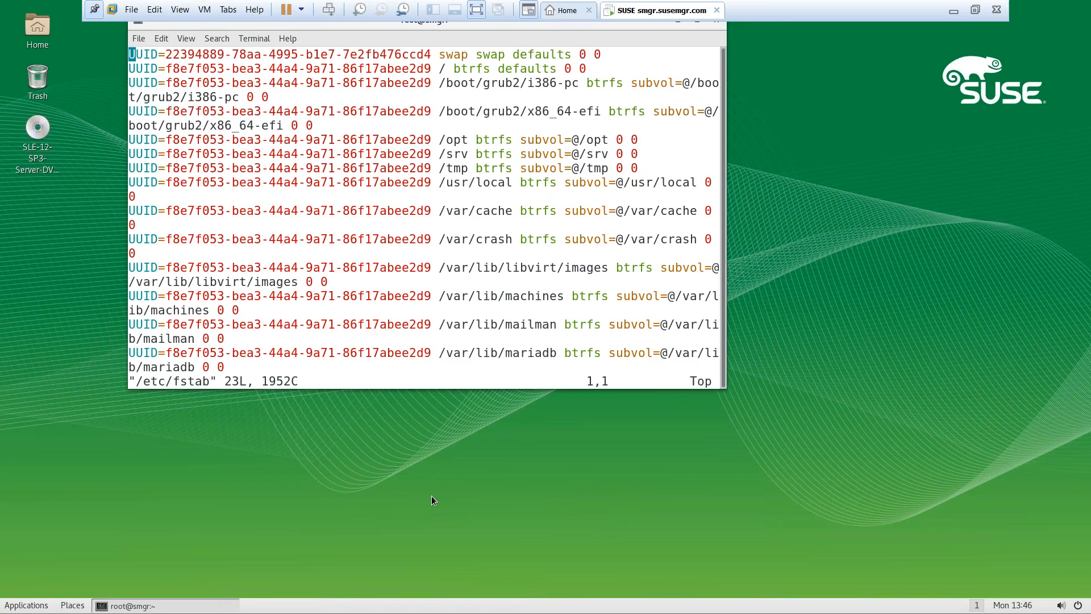
pyautogui.write('/pgsql')
pyautogui.press('Return')
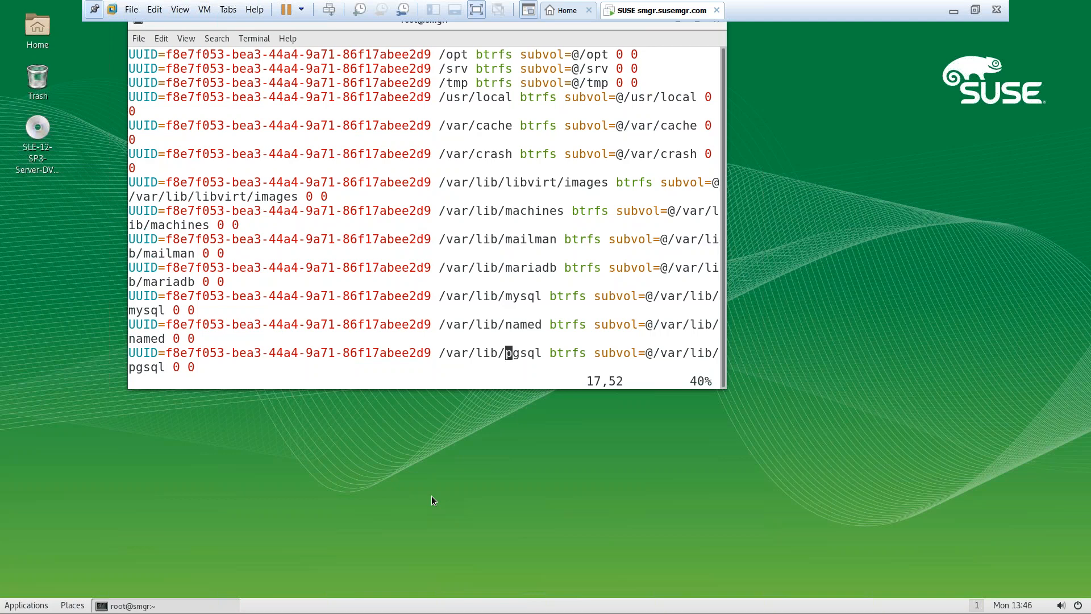
pyautogui.press('d')
pyautogui.press('d')
pyautogui.write(':wq')
pyautogui.press('Return')
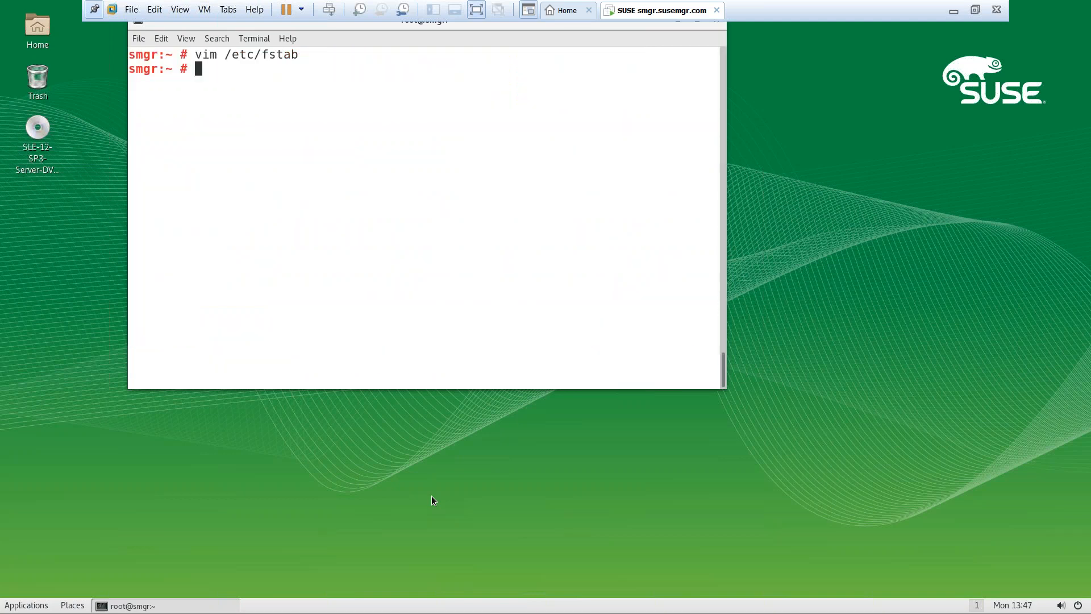
# Run mount -a and list mounted filesystems with their types using df -hT
pyautogui.hotkey('ctrl', 'l')
pyautogui.write('mount -a')
pyautogui.press('Return')
pyautogui.write('df')
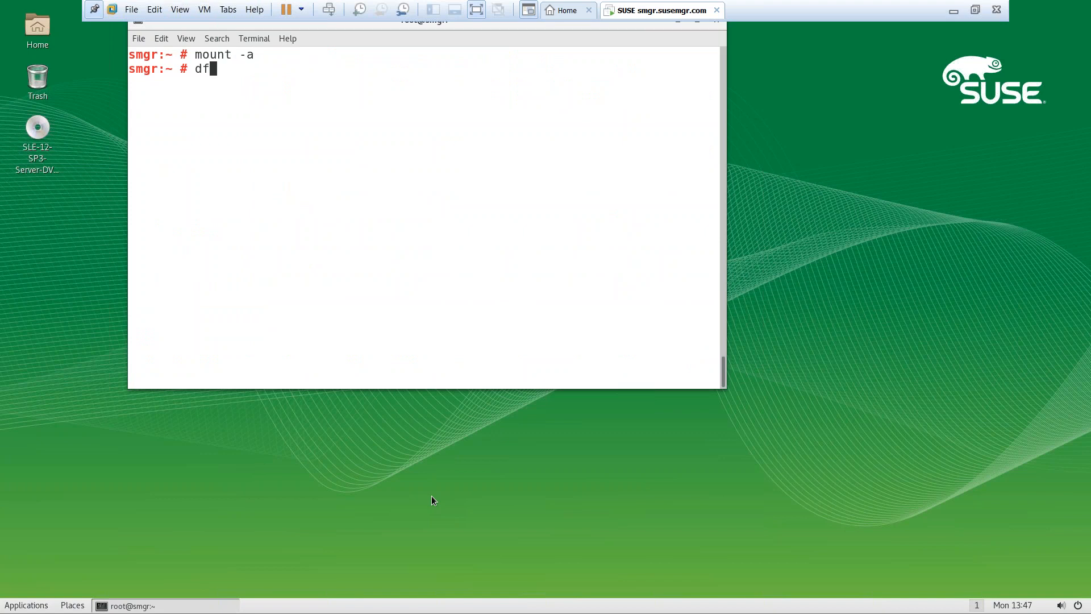
pyautogui.press('BackSpace')
pyautogui.press('BackSpace')
pyautogui.press('BackSpace')
pyautogui.write('df -hT')
pyautogui.press('Return')
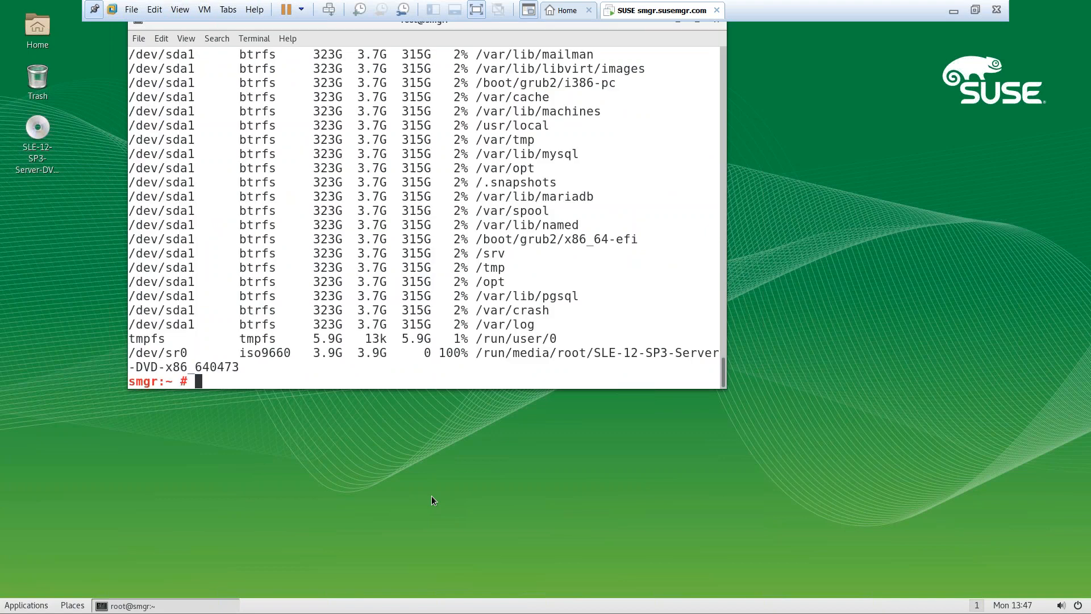
# Mount /dev/sdb1 at /var/spacewalk and /dev/sdc1 at /var/lib/pgsql
pyautogui.write('mount /dev/sdb1 /')
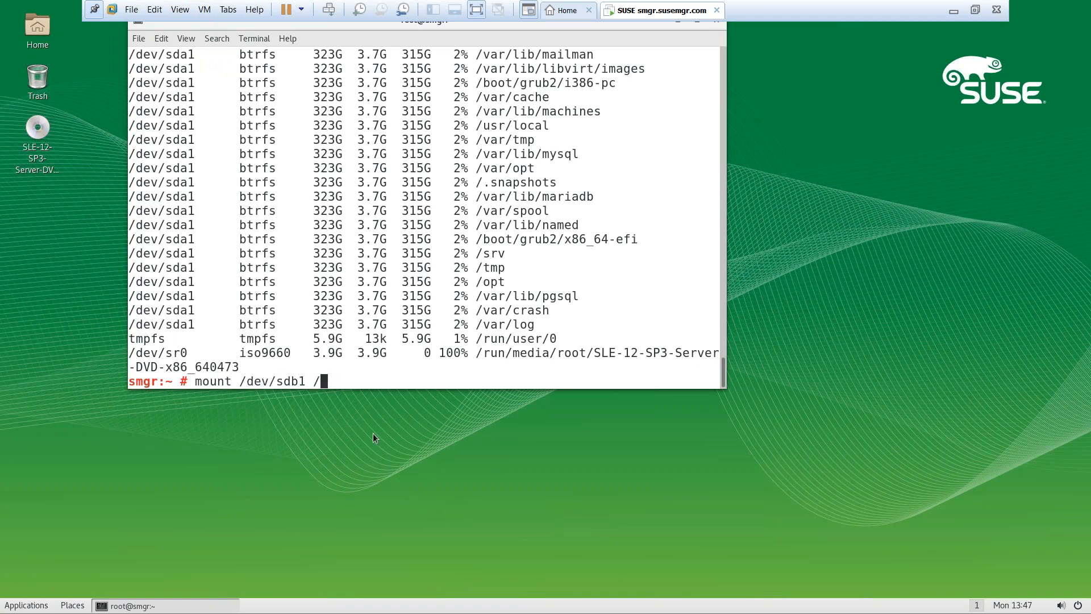
pyautogui.write('var/spa')
pyautogui.press('Tab')
pyautogui.press('Return')
pyautogui.press('Up')
pyautogui.press('BackSpace')
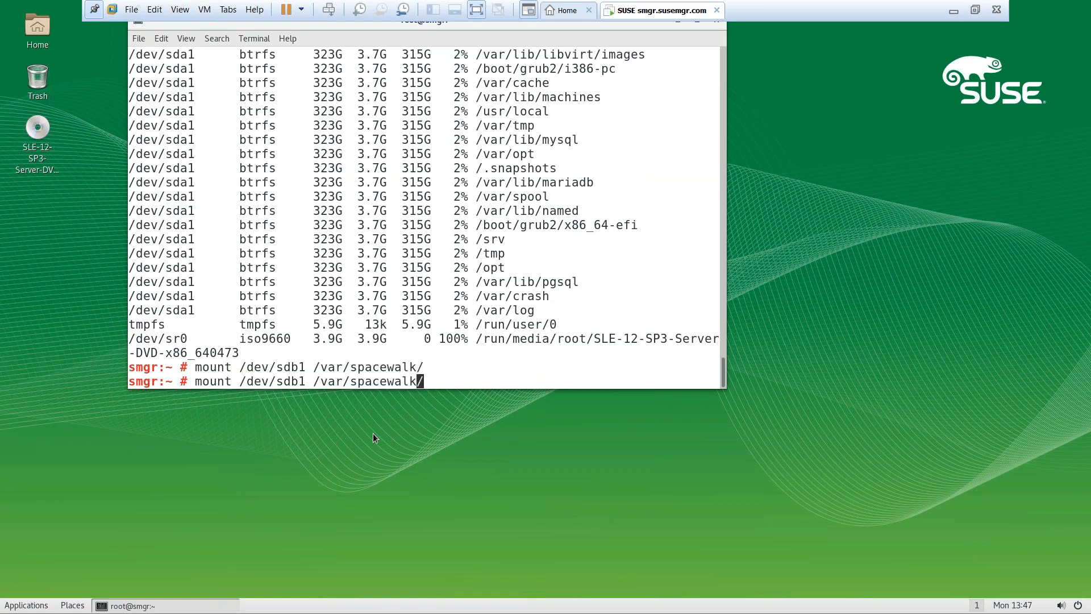
pyautogui.press('BackSpace')
pyautogui.press('BackSpace')
pyautogui.press('BackSpace')
pyautogui.press('BackSpace')
pyautogui.press('BackSpace')
pyautogui.press('BackSpace')
pyautogui.press('BackSpace')
pyautogui.press('BackSpace')
pyautogui.press('BackSpace')
pyautogui.write('lib/pgsql/')
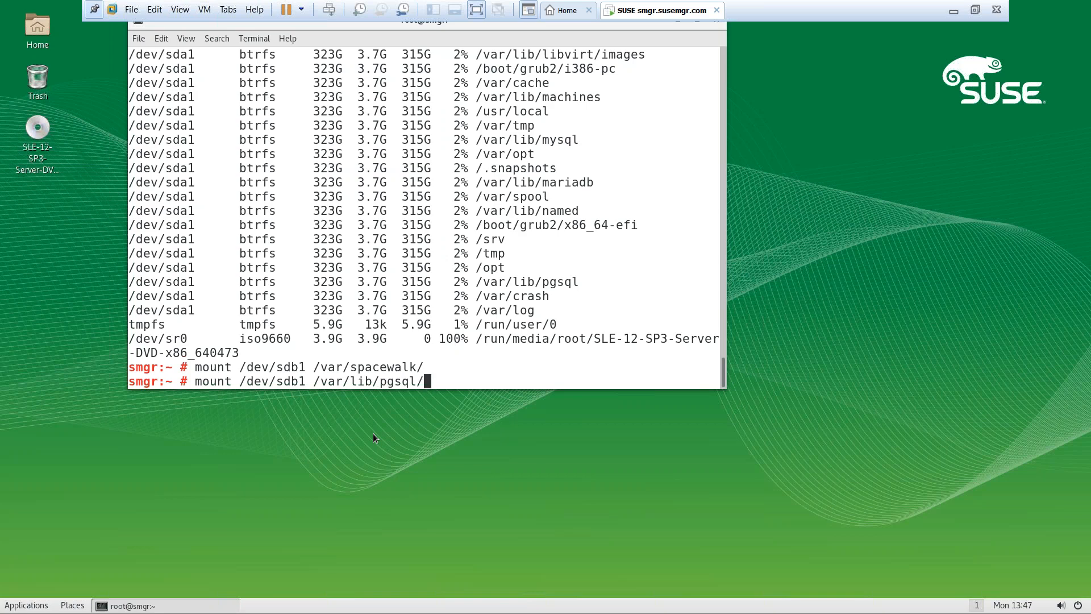
pyautogui.press('Left')
pyautogui.press('Left')
pyautogui.press('Left')
pyautogui.press('Left')
pyautogui.press('Left')
pyautogui.press('Left')
pyautogui.press('Left')
pyautogui.press('Left')
pyautogui.press('Left')
pyautogui.press('Left')
pyautogui.press('Left')
pyautogui.press('Left')
pyautogui.press('Left')
pyautogui.press('Left')
pyautogui.press('Left')
pyautogui.press('Left')
pyautogui.press('Left')
pyautogui.press('Left')
pyautogui.press('Right')
pyautogui.press('BackSpace')
pyautogui.write('c')
pyautogui.press('Return')
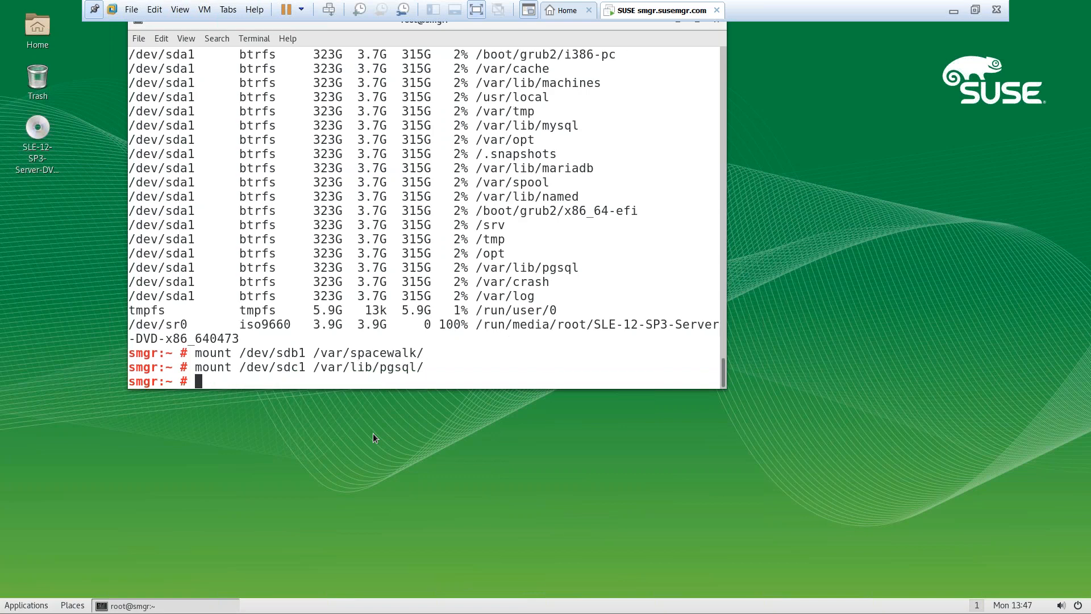
# Confirm both 200G xfs mounts with df -Th and look up sdb1's UUID with blkid
pyautogui.write('df -Th')
pyautogui.press('Return')
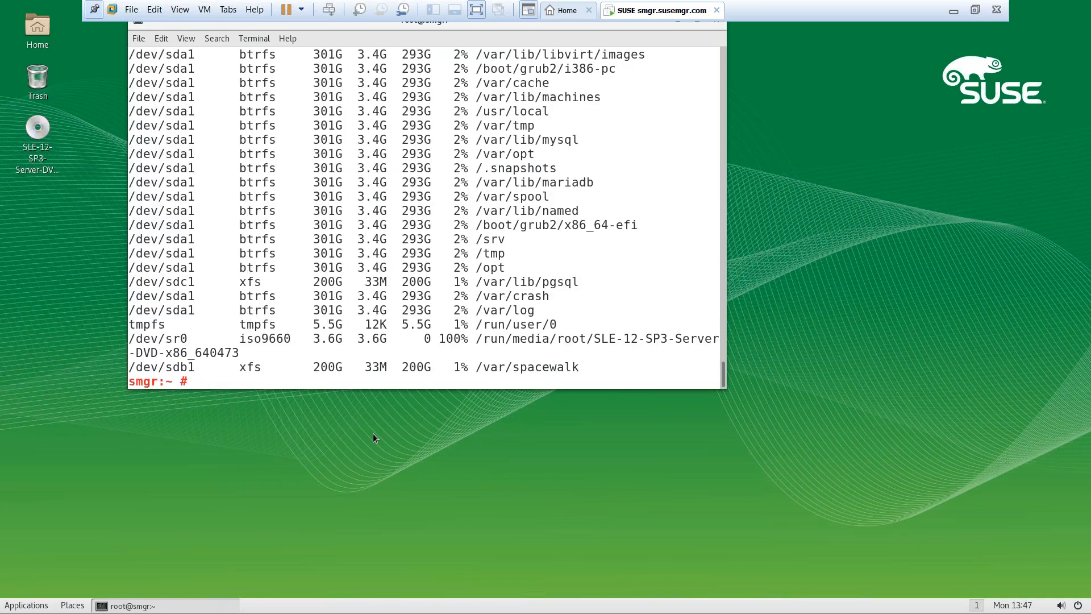
pyautogui.write('blkid /dev/sdb1')
# Append the blkid line for /dev/sdb1 to /etc/fstab
pyautogui.press('Return')
pyautogui.press('Up')
pyautogui.write('>>')
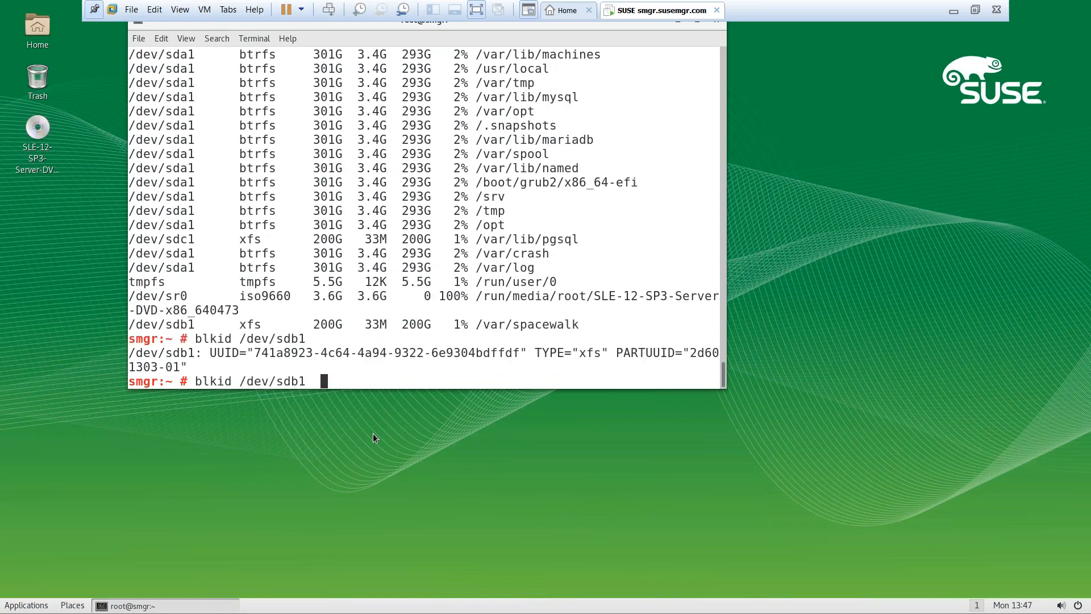
pyautogui.write(' /dev/fd')
pyautogui.press('BackSpace')
pyautogui.press('BackSpace')
pyautogui.press('BackSpace')
pyautogui.press('BackSpace')
pyautogui.press('BackSpace')
pyautogui.press('BackSpace')
pyautogui.write('etc/fstab')
pyautogui.press('Return')
# Append the /dev/sdc1 blkid line to /etc/fstab and open the file in vim
pyautogui.press('Up')
pyautogui.press('Left')
pyautogui.press('Left')
pyautogui.press('Left')
pyautogui.press('Left')
pyautogui.press('Left')
pyautogui.press('Left')
pyautogui.press('Left')
pyautogui.press('Left')
pyautogui.press('Left')
pyautogui.press('Left')
pyautogui.press('Left')
pyautogui.press('Left')
pyautogui.press('Left')
pyautogui.press('Left')
pyautogui.press('Left')
pyautogui.press('Left')
pyautogui.press('BackSpace')
pyautogui.write('c')
pyautogui.press('Return')
pyautogui.write('vim /')
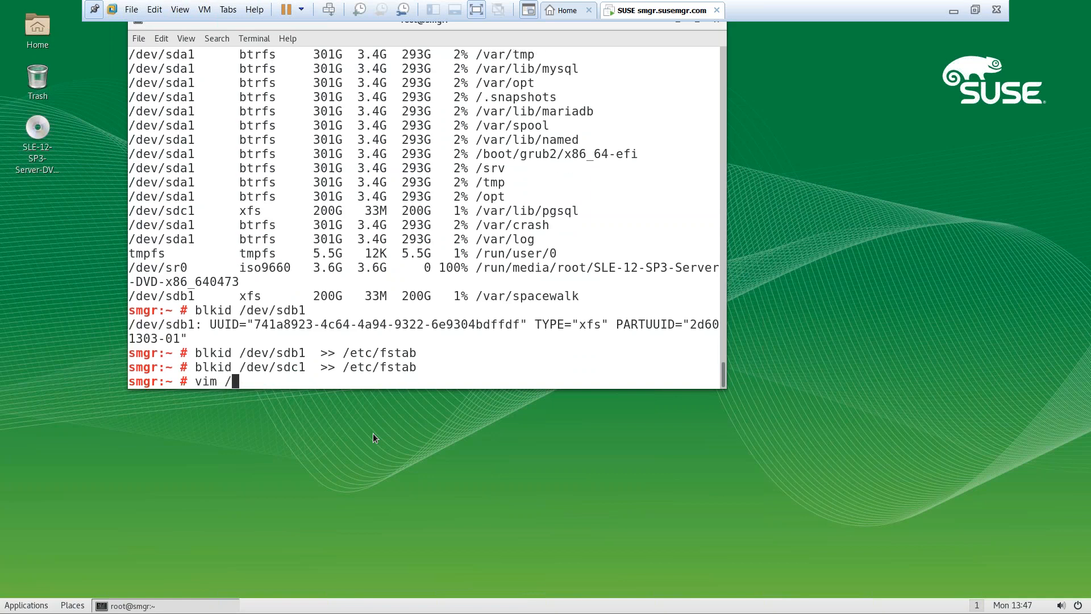
pyautogui.write('etc/fstaba')
pyautogui.press('Return')
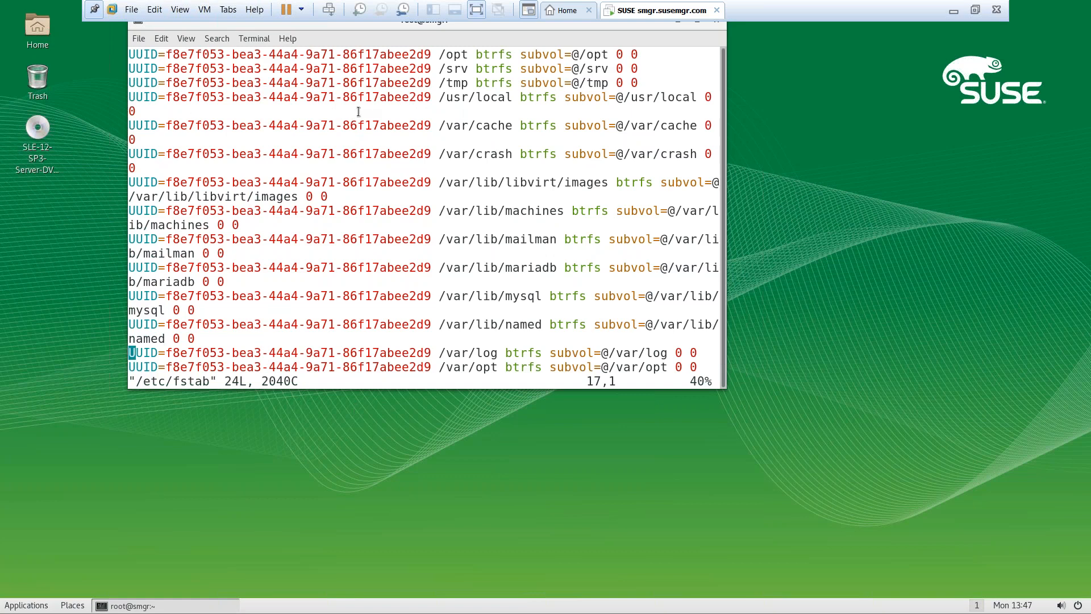
# Trim the sdb1 line to its bare UUID, removing the device prefix and TYPE/PARTUUID fields
pyautogui.doubleClick(352, 21)
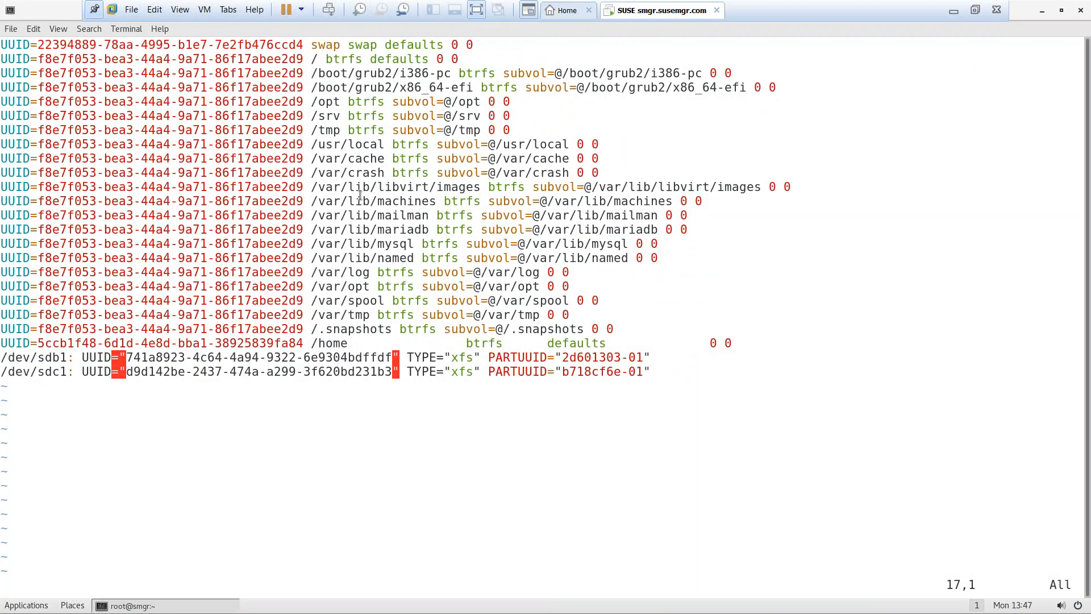
pyautogui.press('Down')
pyautogui.press('Down')
pyautogui.press('Down')
pyautogui.press('Down')
pyautogui.press('Down')
pyautogui.press('Down')
pyautogui.press('x')
pyautogui.press('x')
pyautogui.press('x')
pyautogui.press('x')
pyautogui.press('x')
pyautogui.press('x')
pyautogui.press('x')
pyautogui.press('x')
pyautogui.press('x')
pyautogui.press('x')
pyautogui.press('x')
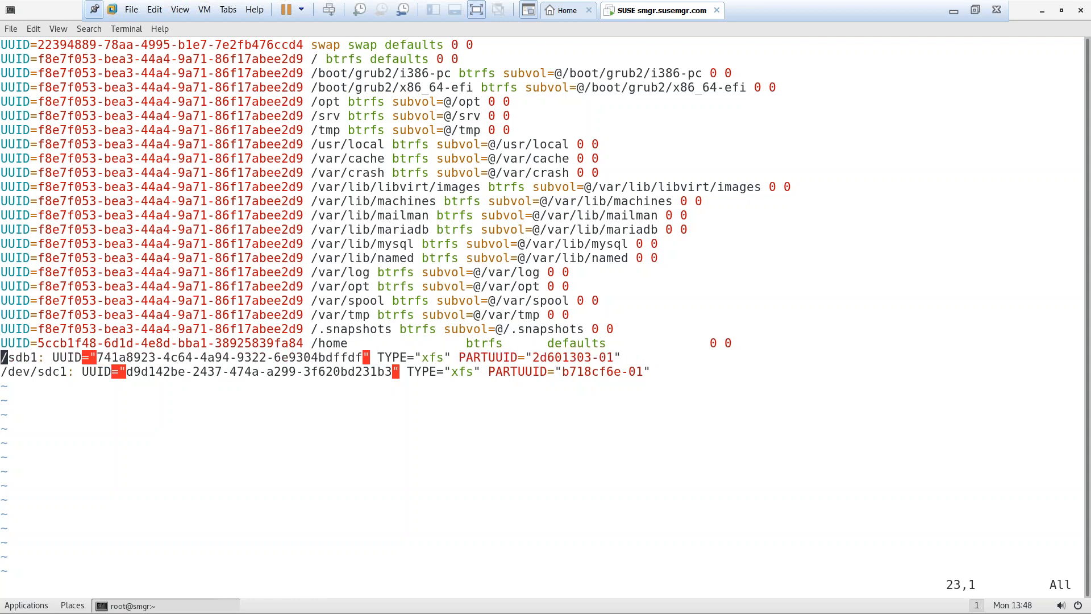
pyautogui.press('x')
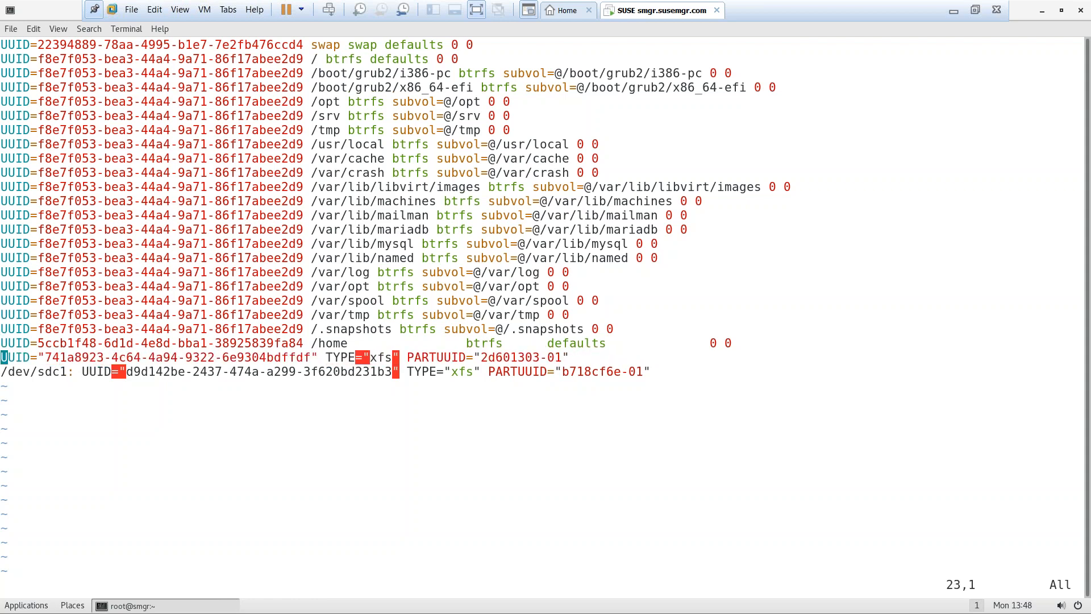
pyautogui.press('l')
pyautogui.press('l')
pyautogui.press('l')
pyautogui.press('l')
pyautogui.press('l')
pyautogui.press('l')
pyautogui.press('l')
pyautogui.press('l')
pyautogui.press('l')
pyautogui.press('l')
pyautogui.press('l')
pyautogui.press('l')
pyautogui.press('l')
pyautogui.press('l')
pyautogui.press('l')
pyautogui.press('l')
pyautogui.press('l')
pyautogui.press('l')
pyautogui.press('l')
pyautogui.press('l')
pyautogui.press('l')
pyautogui.press('l')
pyautogui.press('l')
pyautogui.press('l')
pyautogui.press('l')
pyautogui.press('l')
pyautogui.press('l')
pyautogui.press('l')
pyautogui.press('l')
pyautogui.press('l')
pyautogui.press('l')
pyautogui.press('l')
pyautogui.press('l')
pyautogui.press('h')
pyautogui.press('h')
pyautogui.press('h')
pyautogui.press('h')
pyautogui.press('h')
pyautogui.press('h')
pyautogui.press('h')
pyautogui.press('h')
pyautogui.press('h')
pyautogui.press('h')
pyautogui.press('h')
pyautogui.press('h')
pyautogui.press('h')
pyautogui.press('h')
pyautogui.press('h')
pyautogui.press('h')
pyautogui.press('h')
pyautogui.press('d')
pyautogui.press('w')
pyautogui.press('d')
pyautogui.press('w')
pyautogui.press('d')
pyautogui.press('w')
pyautogui.press('d')
pyautogui.press('w')
pyautogui.press('d')
pyautogui.press('w')
pyautogui.press('d')
pyautogui.press('w')
pyautogui.press('d')
pyautogui.press('w')
pyautogui.press('d')
pyautogui.press('w')
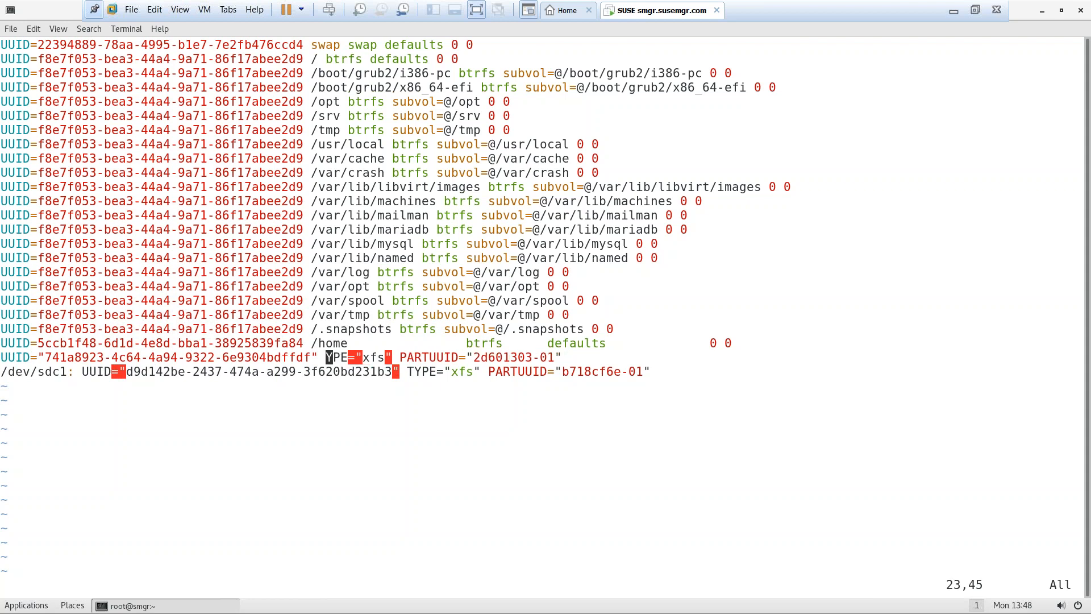
pyautogui.press('x')
# Strip the /dev/sdc1 prefix and TYPE/PARTUUID fields from the sdc1 line
pyautogui.press('Return')
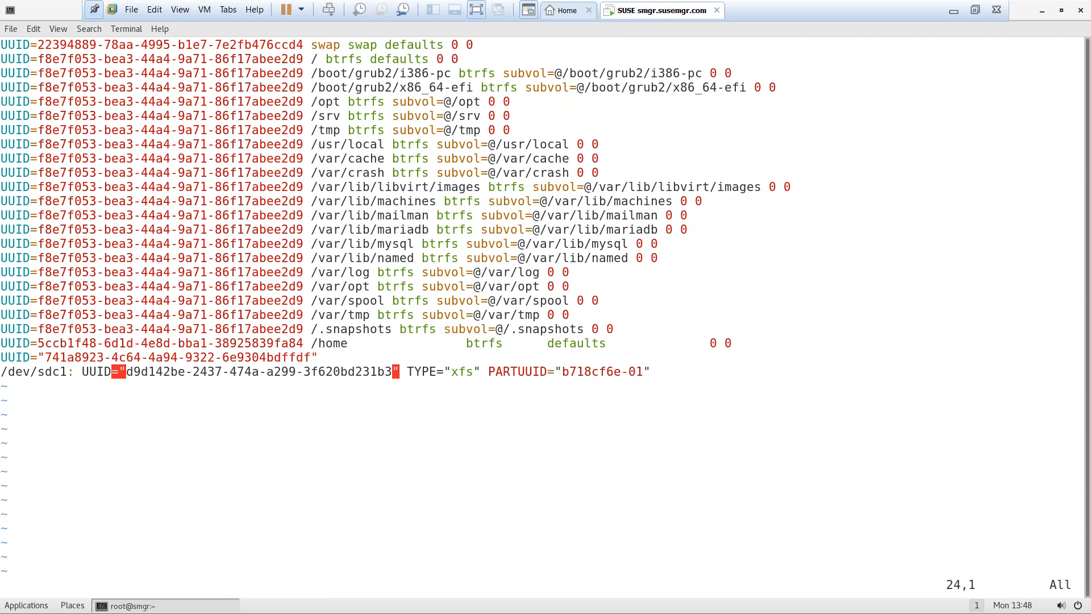
pyautogui.press('d')
pyautogui.press('W')
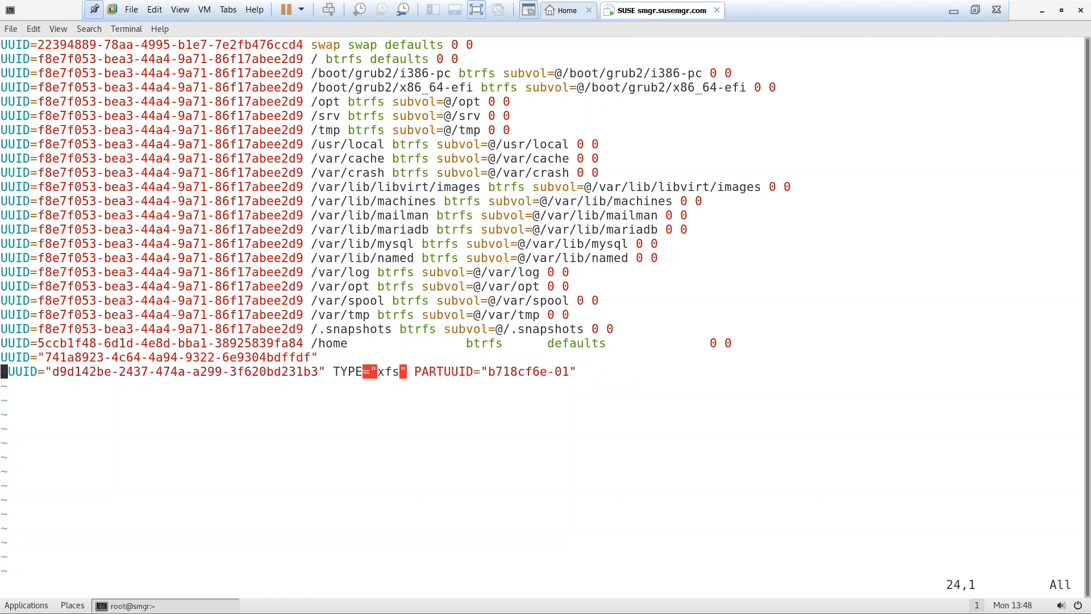
pyautogui.press('l')
pyautogui.press('l')
pyautogui.press('l')
pyautogui.press('l')
pyautogui.press('l')
pyautogui.press('l')
pyautogui.press('l')
pyautogui.press('l')
pyautogui.press('l')
pyautogui.press('l')
pyautogui.press('l')
pyautogui.press('l')
pyautogui.press('l')
pyautogui.press('l')
pyautogui.press('l')
pyautogui.press('l')
pyautogui.press('l')
pyautogui.press('l')
pyautogui.press('l')
pyautogui.press('l')
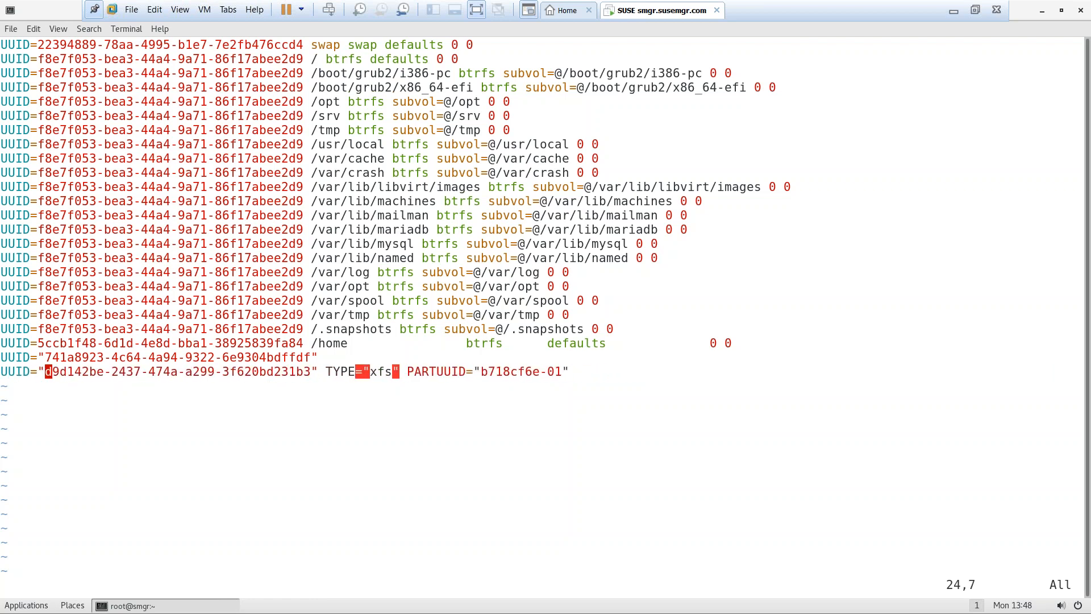
pyautogui.press('l')
pyautogui.press('l')
pyautogui.press('l')
pyautogui.press('l')
pyautogui.press('l')
pyautogui.press('l')
pyautogui.press('x')
pyautogui.press('x')
pyautogui.press('x')
pyautogui.press('x')
pyautogui.press('x')
pyautogui.press('x')
pyautogui.press('x')
pyautogui.press('x')
pyautogui.press('x')
pyautogui.press('x')
pyautogui.press('x')
pyautogui.press('x')
pyautogui.press('x')
pyautogui.press('x')
pyautogui.press('x')
pyautogui.press('x')
pyautogui.press('x')
pyautogui.press('x')
pyautogui.press('x')
pyautogui.press('x')
pyautogui.press('x')
pyautogui.press('x')
pyautogui.press('x')
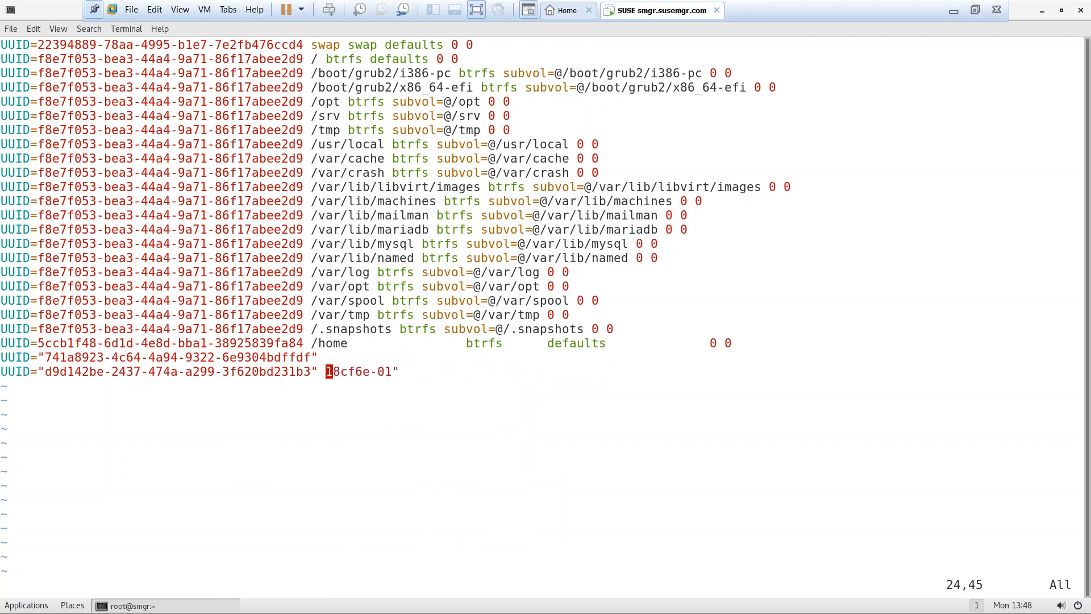
pyautogui.press('x')
pyautogui.press('x')
pyautogui.press('x')
pyautogui.press('x')
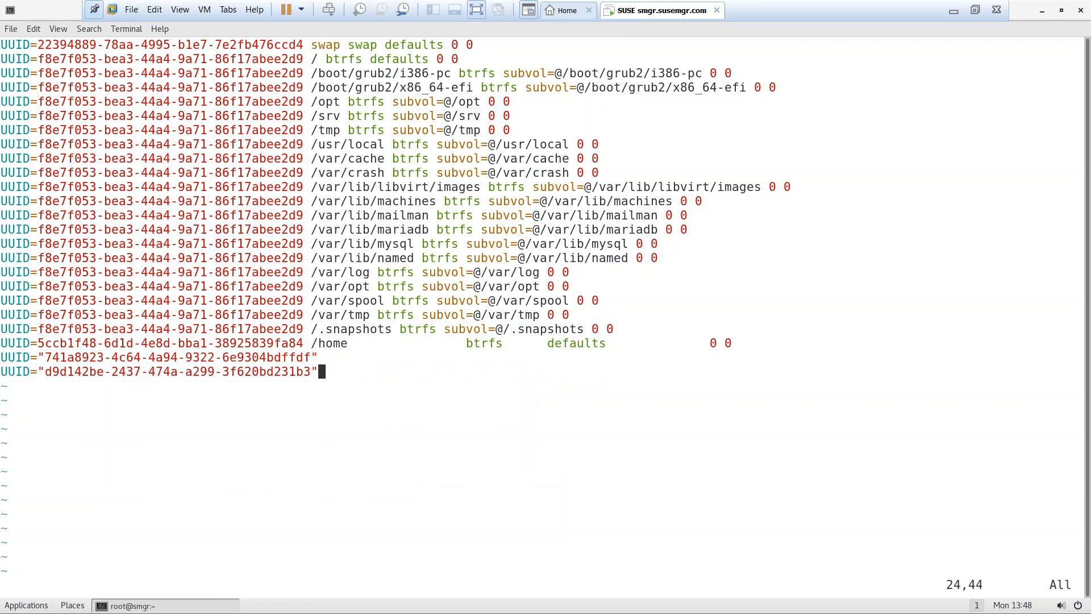
pyautogui.press('Up')
pyautogui.press('Right')
# Add /var/spacewalk and /var/lib/pgsql mount points with xfs defaults 0 0 to both UUID lines
pyautogui.press('i')
pyautogui.press('Up')
pyautogui.press('Right')
pyautogui.press('Right')
pyautogui.press('Right')
pyautogui.press('Right')
pyautogui.press('Right')
pyautogui.press('Right')
pyautogui.press('Right')
pyautogui.press('Right')
pyautogui.press('Right')
pyautogui.press('Right')
pyautogui.press('Right')
pyautogui.press('Right')
pyautogui.press('Right')
pyautogui.press('Right')
pyautogui.press('Right')
pyautogui.press('Right')
pyautogui.press('Right')
pyautogui.press('Right')
pyautogui.press('Right')
pyautogui.press('Right')
pyautogui.press('Right')
pyautogui.press('Right')
pyautogui.press('Right')
pyautogui.press('Right')
pyautogui.press('Right')
pyautogui.press('Right')
pyautogui.write('/va')
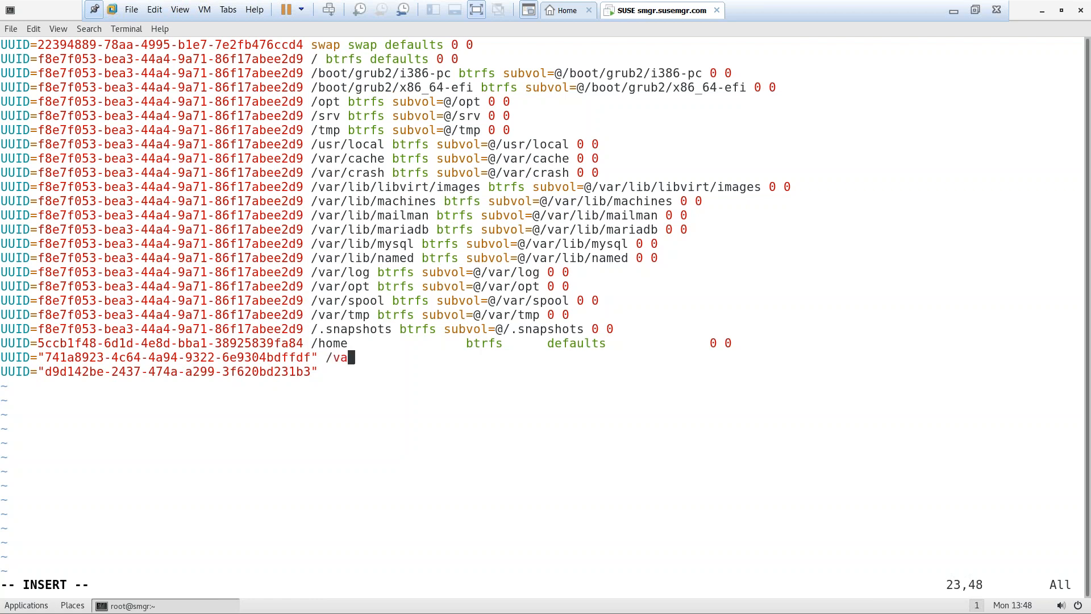
pyautogui.write('r/spacewalk   ex')
pyautogui.press('BackSpace')
pyautogui.press('BackSpace')
pyautogui.write('xfs   defaults 0 0')
pyautogui.press('Down')
pyautogui.write('/var/li')
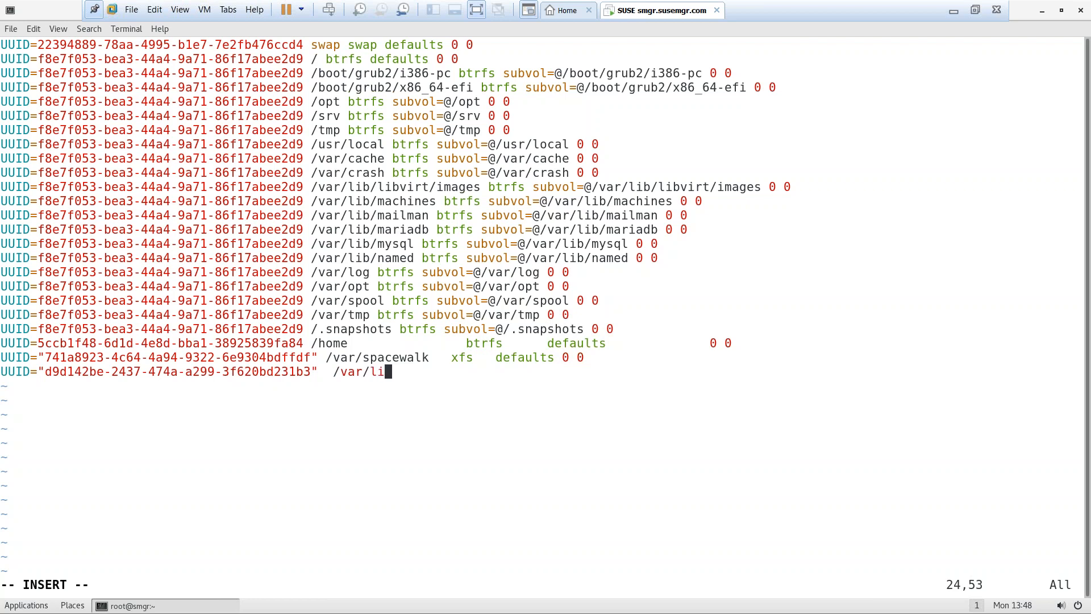
pyautogui.write('b/pgsql  xfs default')
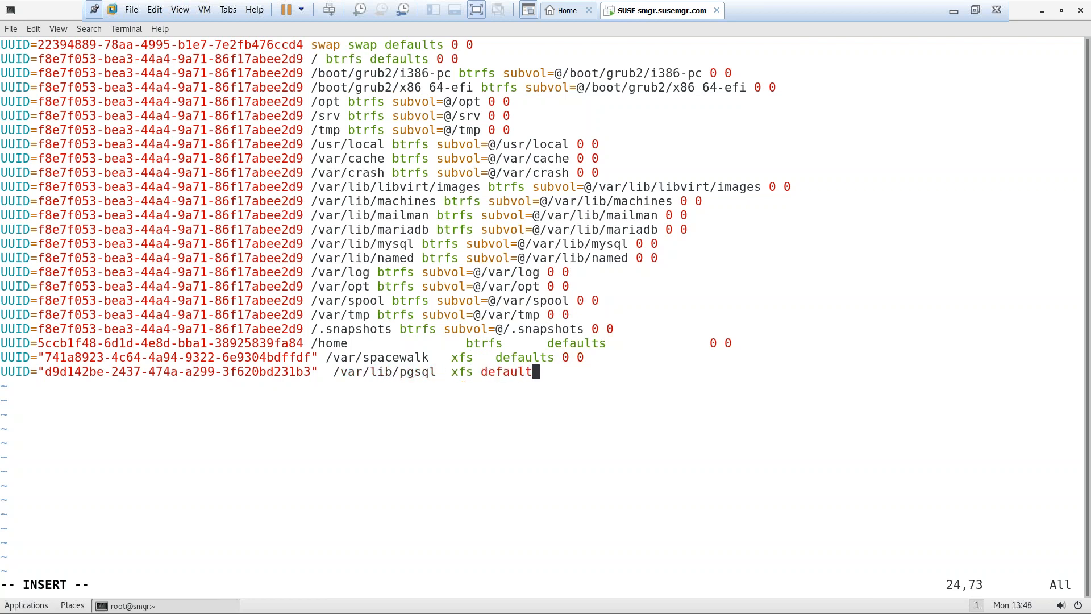
pyautogui.write('s 0 0')
# Save /etc/fstab and mount all entries with mount -a
pyautogui.press('Escape')
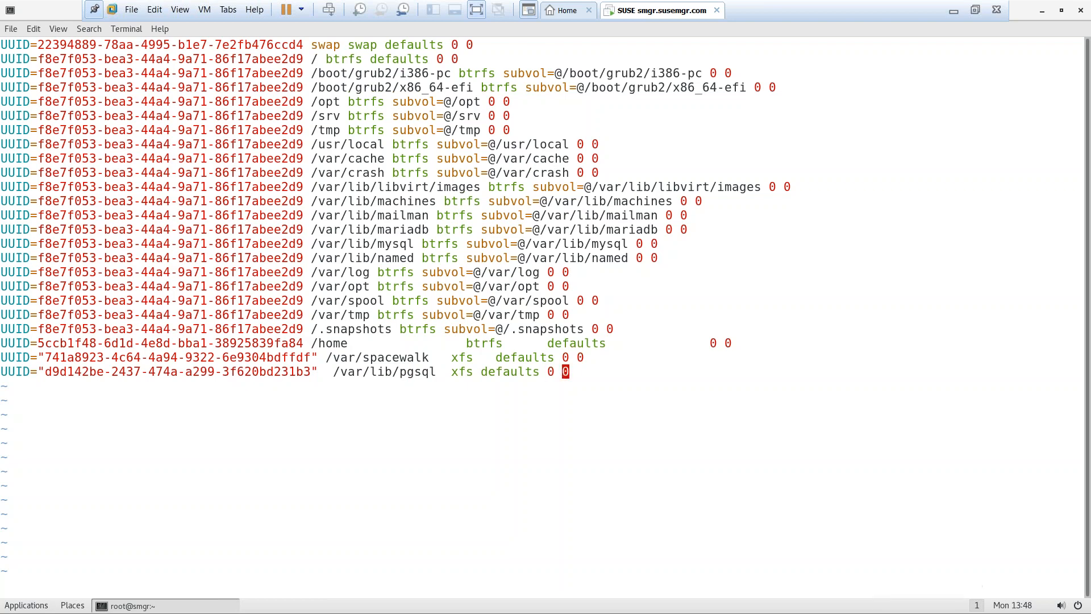
pyautogui.write(':wq')
pyautogui.press('Return')
pyautogui.write('mount 0a')
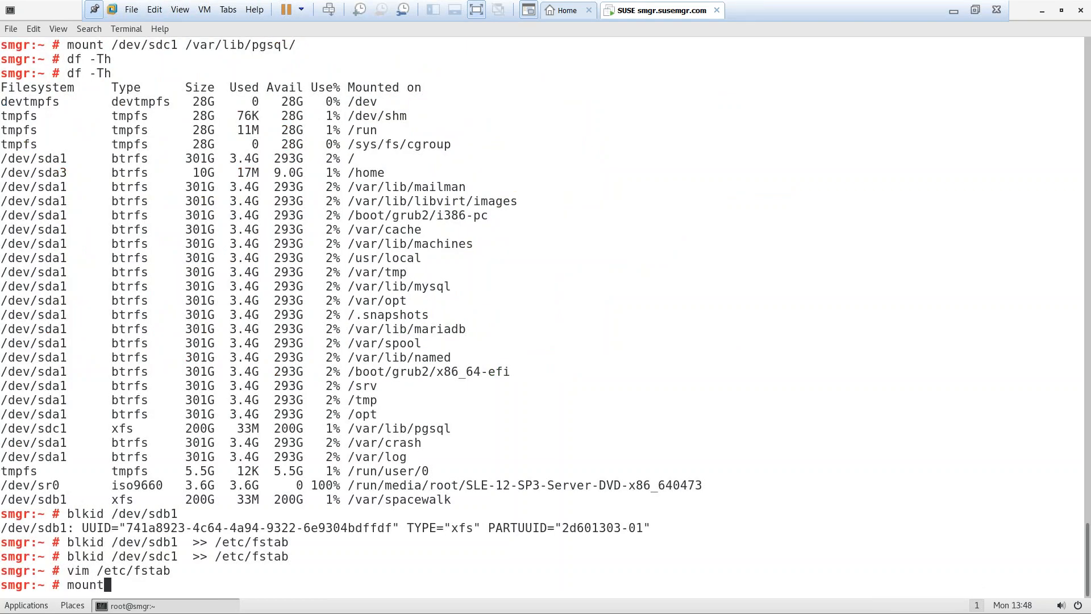
pyautogui.press('BackSpace')
pyautogui.press('BackSpace')
pyautogui.write('-a')
pyautogui.hotkey('ctrl', 'l')
# Mount all fstab entries and confirm with df -Th that sdb1 and sdc1 are mounted as 200G xfs
pyautogui.press('Return')
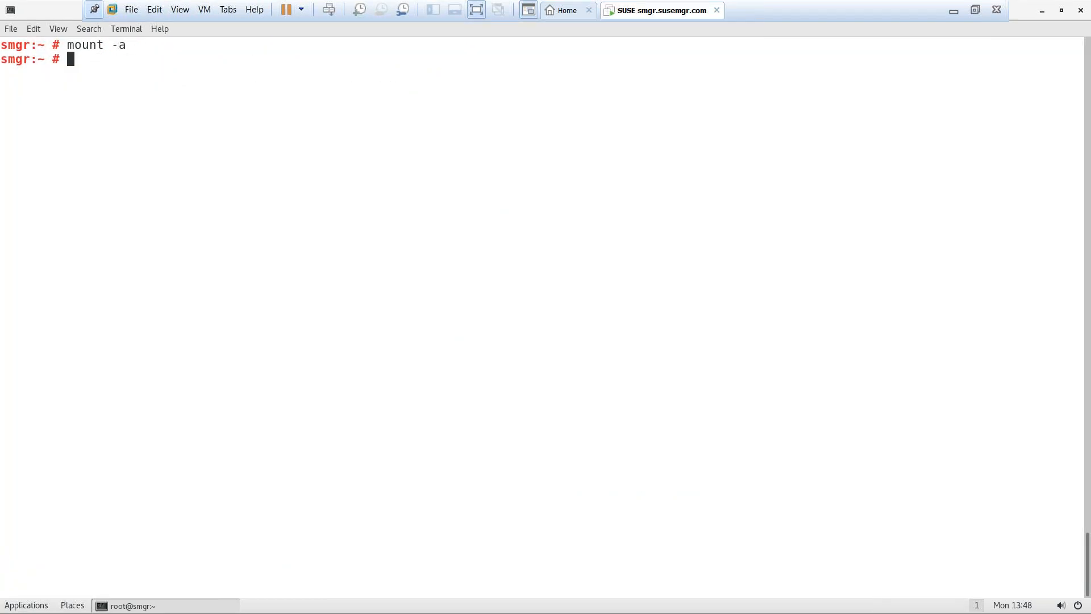
pyautogui.write('df -Th')
pyautogui.press('Return')
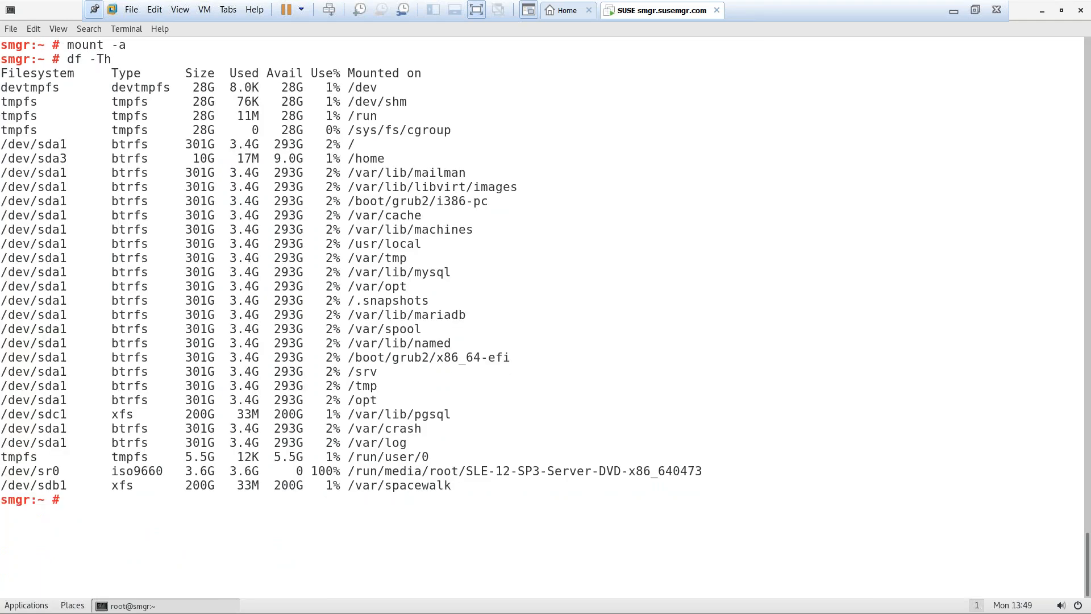
pyautogui.moveTo(369, 477); pyautogui.dragTo(396, 480)
pyautogui.moveTo(378, 414); pyautogui.dragTo(413, 418)
# Open a second terminal with the notes file in vim and enlarge its font
pyautogui.rightClick(655, 113)
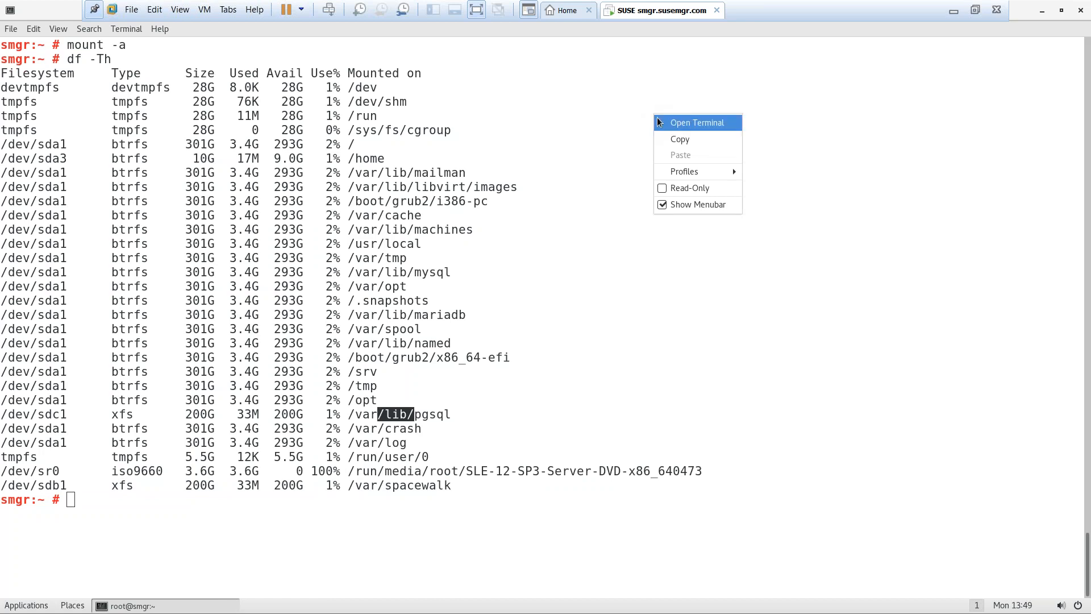
pyautogui.click(682, 120)
pyautogui.write('vim notes')
pyautogui.press('Return')
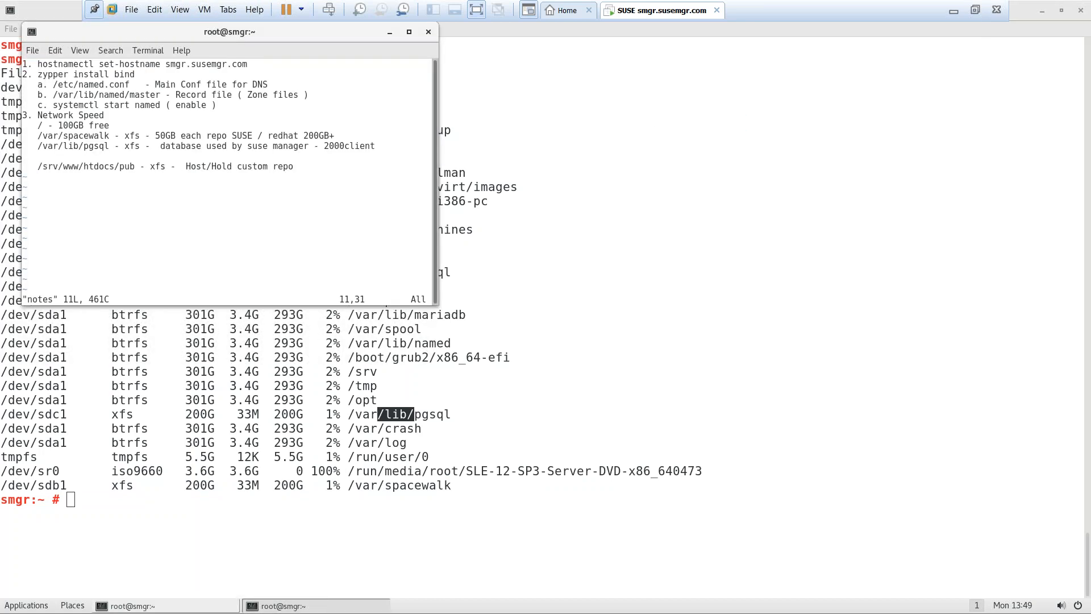
pyautogui.moveTo(252, 37); pyautogui.dragTo(508, 80)
pyautogui.hotkey('ctrl', '+')
pyautogui.hotkey('ctrl', '+')
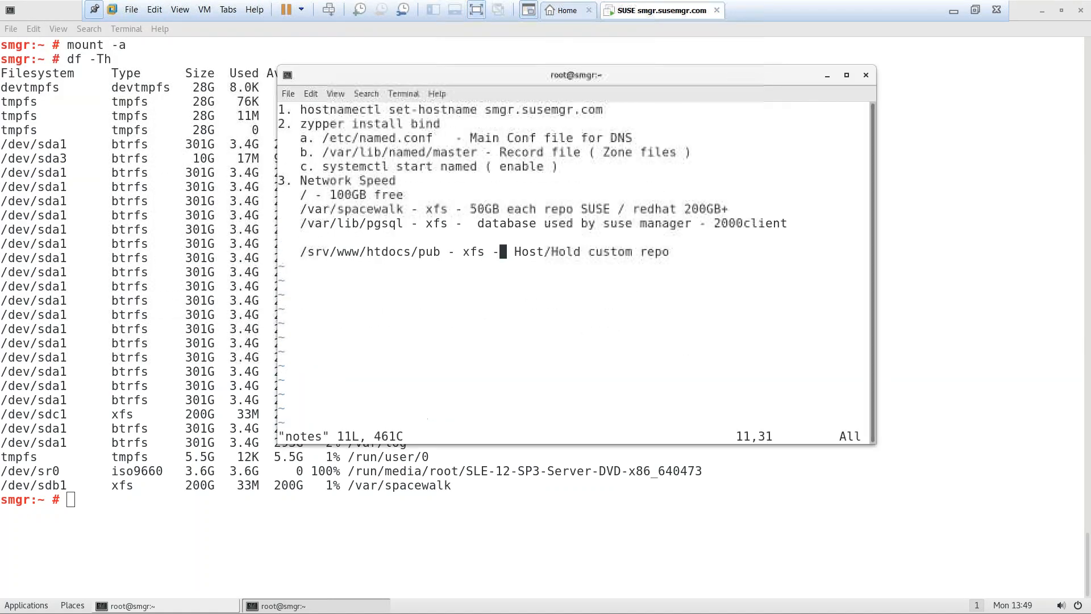
# Un-maximize the main terminal and arrange it beside the notes window
pyautogui.click(484, 59)
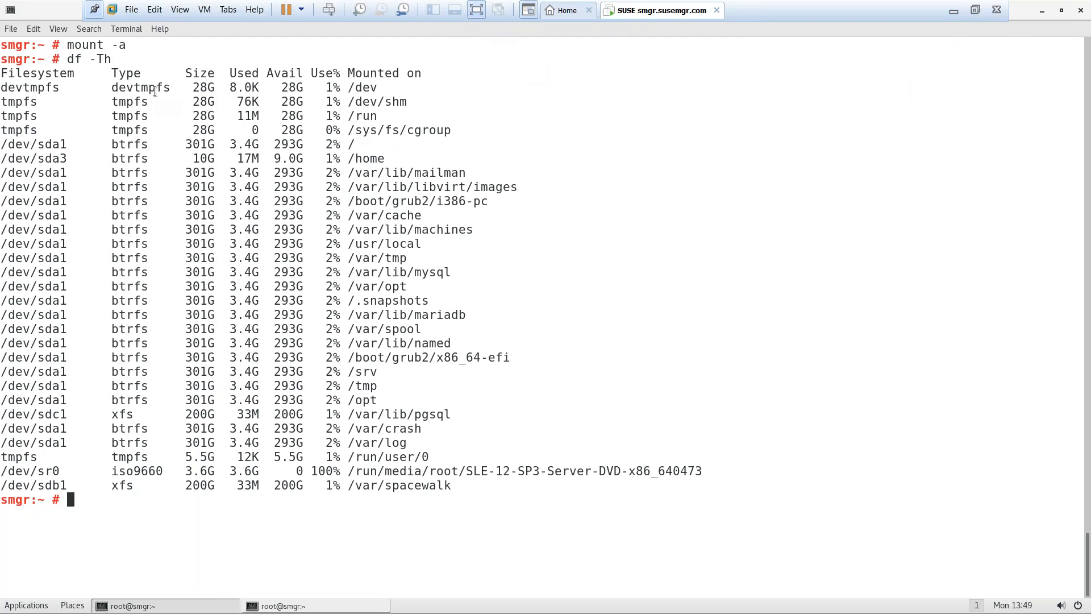
pyautogui.moveTo(55, 11); pyautogui.dragTo(39, 116)
pyautogui.click(534, 95)
pyautogui.moveTo(513, 84); pyautogui.dragTo(604, 119)
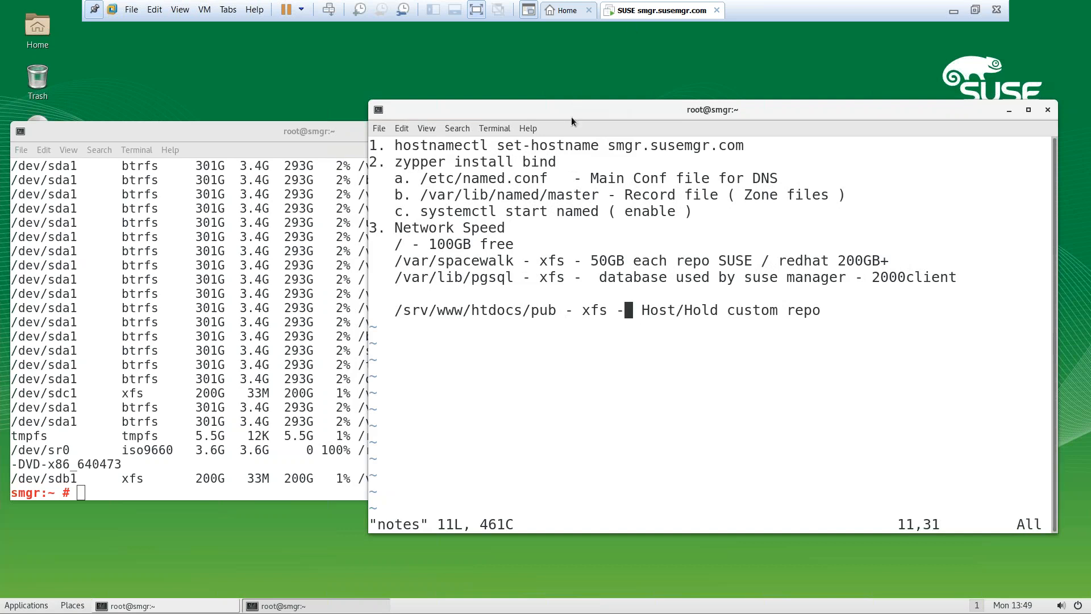
# Start a new '4.' item in the notes, then clear the main terminal
pyautogui.press('Right')
pyautogui.press('Right')
pyautogui.press('Right')
pyautogui.press('Right')
pyautogui.press('Right')
pyautogui.press('Right')
pyautogui.press('Right')
pyautogui.press('Right')
pyautogui.press('Right')
pyautogui.press('Right')
pyautogui.press('Right')
pyautogui.press('Right')
pyautogui.press('Right')
pyautogui.press('Right')
pyautogui.press('Right')
pyautogui.press('Right')
pyautogui.press('Right')
pyautogui.press('Right')
pyautogui.press('Right')
pyautogui.press('Right')
pyautogui.press('i')
pyautogui.press('Return')
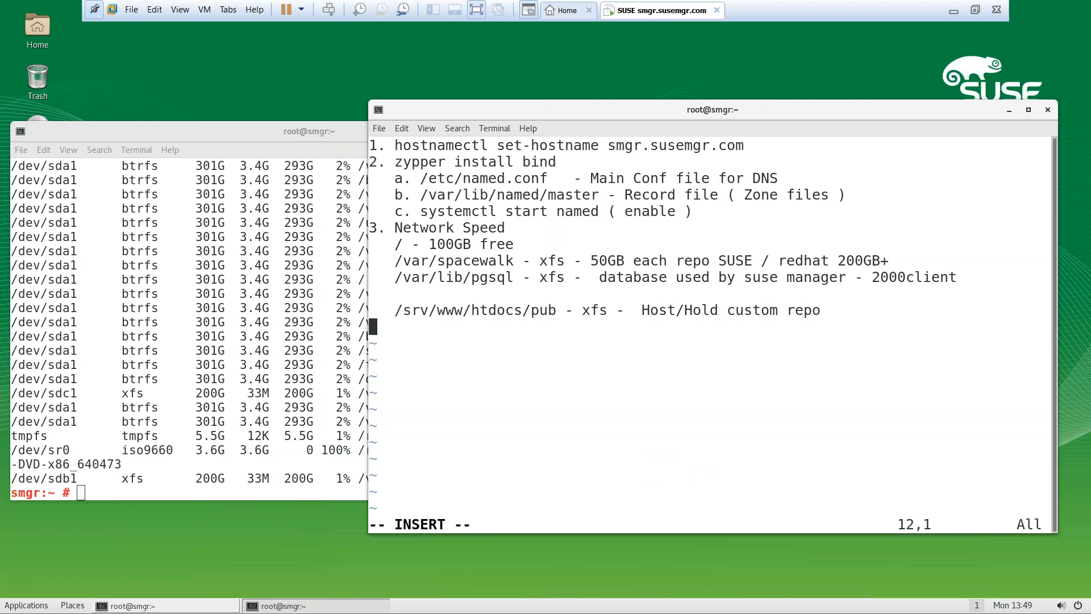
pyautogui.write('4.')
pyautogui.moveTo(563, 111); pyautogui.dragTo(647, 78)
pyautogui.click(246, 375)
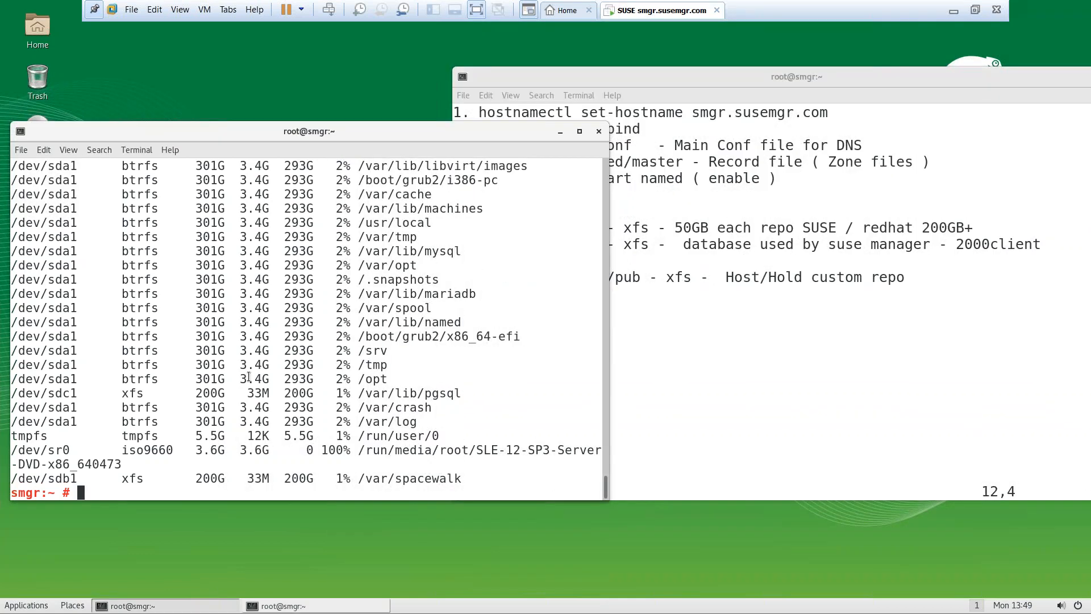
pyautogui.hotkey('ctrl', 'l')
# Run yast2 registration, view the extension and module selection, then close YaST
pyautogui.write('yast2 reg')
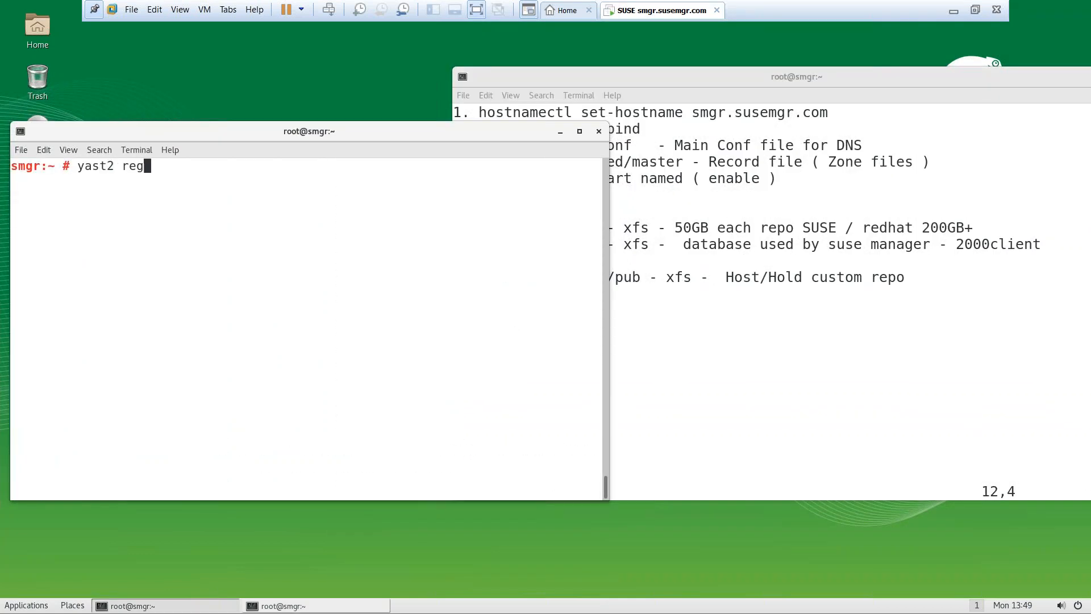
pyautogui.press('Tab')
pyautogui.press('Return')
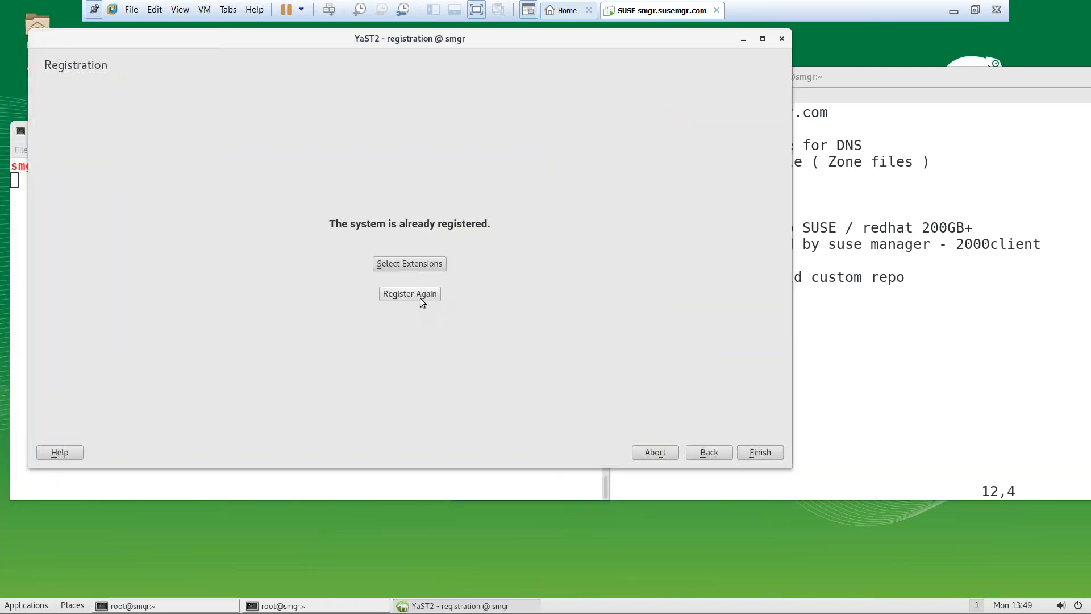
pyautogui.click(411, 266)
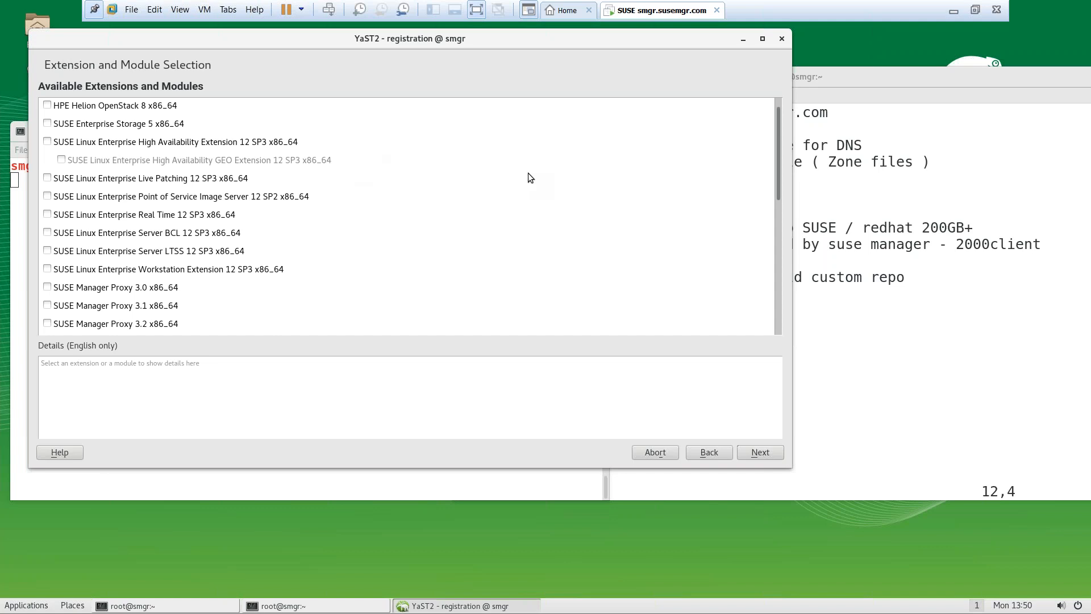
pyautogui.click(782, 39)
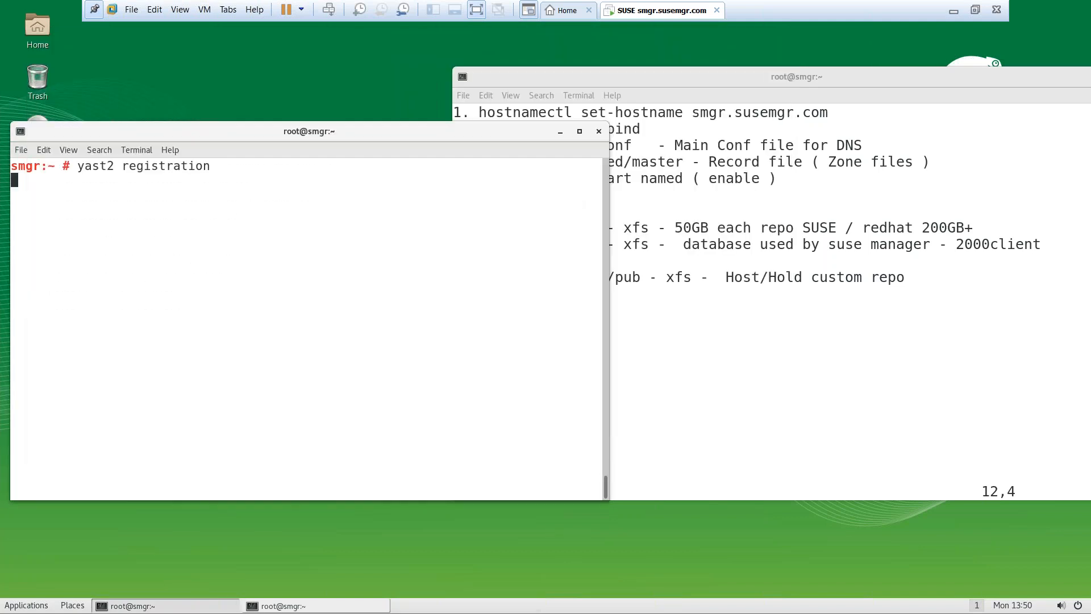
pyautogui.click(716, 346)
# Write item 4 'SLE15.SP3 - has to registered' and start item '5.' in the notes
pyautogui.write('SLE')
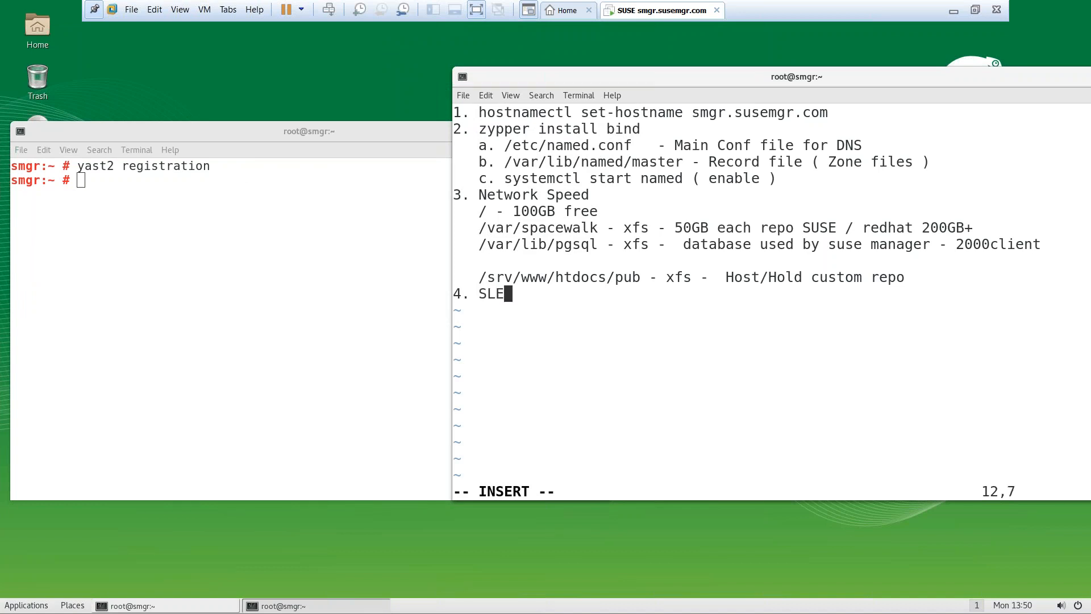
pyautogui.write('15.SP3 - has to registed')
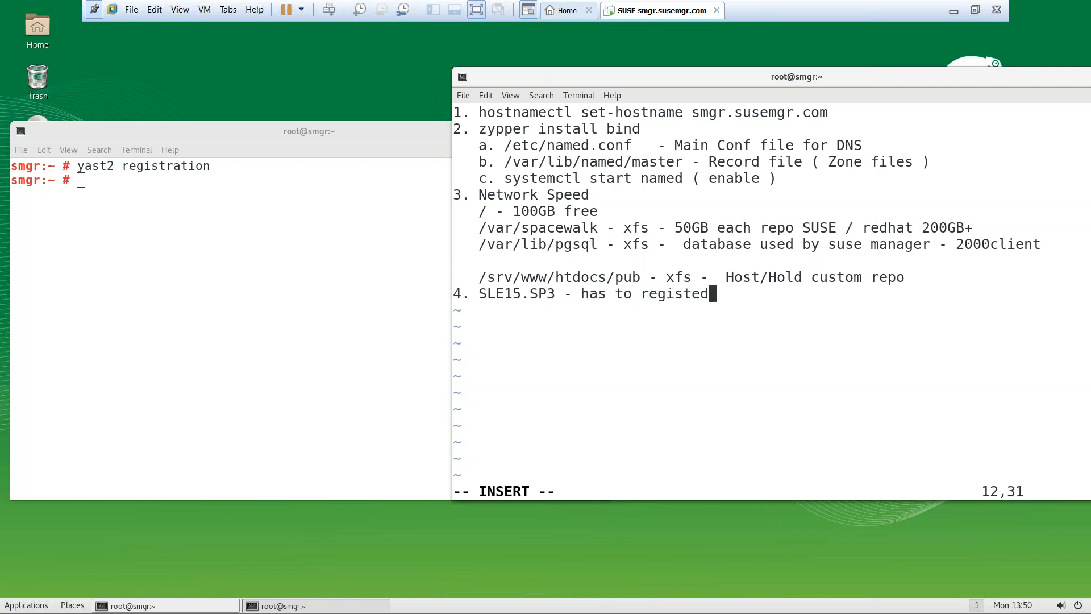
pyautogui.press('BackSpace')
pyautogui.press('BackSpace')
pyautogui.press('BackSpace')
pyautogui.write('ered')
pyautogui.press('Return')
pyautogui.write('5.')
# Begin typing an nslookup command in the main terminal
pyautogui.click(313, 296)
pyautogui.write('nslookup sm')
pyautogui.press('BackSpace')
pyautogui.press('BackSpace')
# Look up smgr and smgr.susemgr.com with nslookup, resolving to 192.168.235.136
pyautogui.write('smgr')
pyautogui.press('Return')
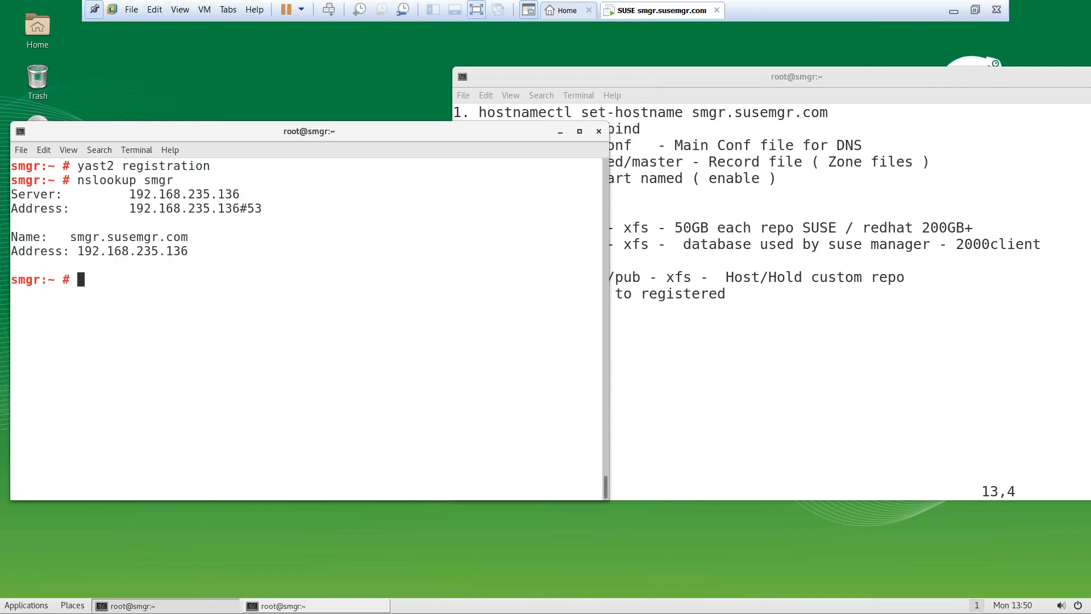
pyautogui.press('Up')
pyautogui.write('.susemgr.com')
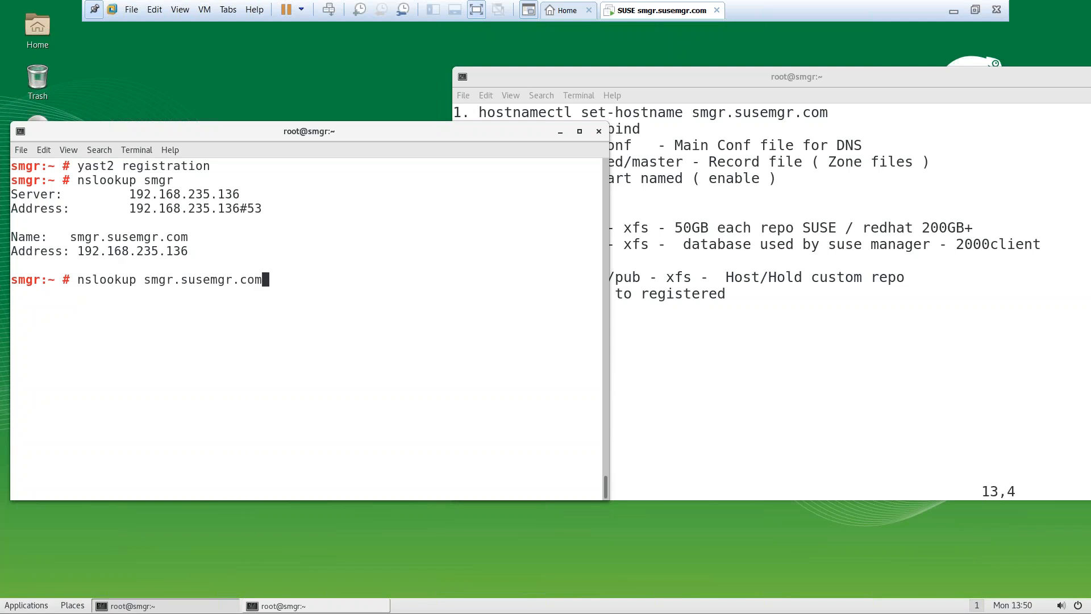
pyautogui.press('Return')
# Check the machine's hostname, which reports smgr, clearing the screen with Ctrl+L
pyautogui.write('hostname')
pyautogui.press('Return')
pyautogui.write('hostname')
pyautogui.press('BackSpace')
pyautogui.press('BackSpace')
pyautogui.press('BackSpace')
pyautogui.press('BackSpace')
pyautogui.press('BackSpace')
pyautogui.press('BackSpace')
pyautogui.press('BackSpace')
pyautogui.write('s')
pyautogui.press('BackSpace')
pyautogui.write('ostname')
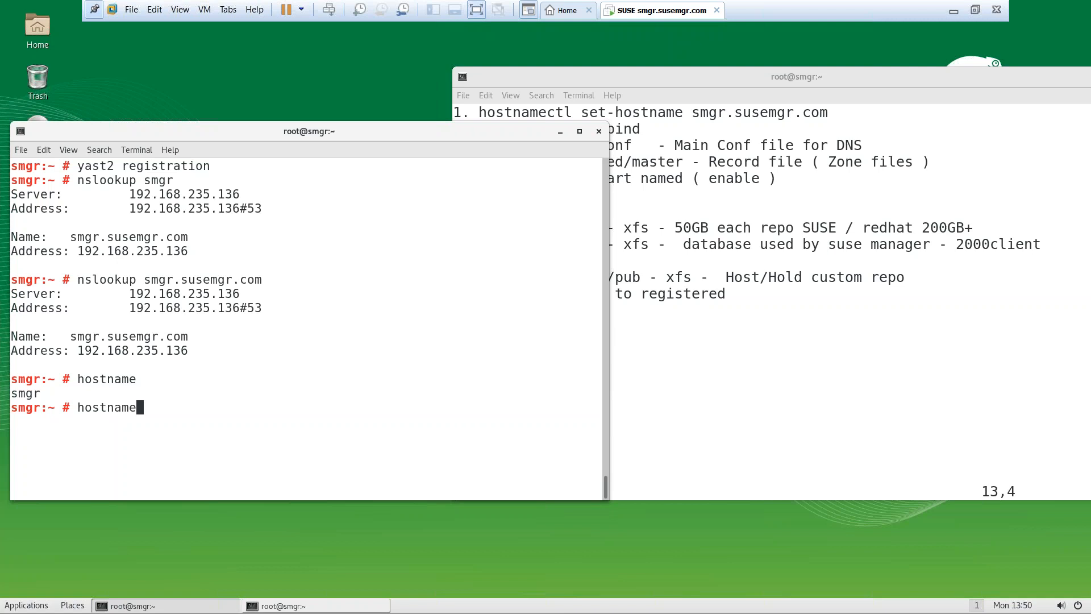
pyautogui.write('smgr.sho')
pyautogui.press('BackSpace')
pyautogui.press('BackSpace')
pyautogui.press('BackSpace')
pyautogui.press('BackSpace')
pyautogui.press('BackSpace')
pyautogui.press('BackSpace')
pyautogui.press('BackSpace')
pyautogui.press('BackSpace')
pyautogui.hotkey('ctrl', 'l')
pyautogui.press('Return')
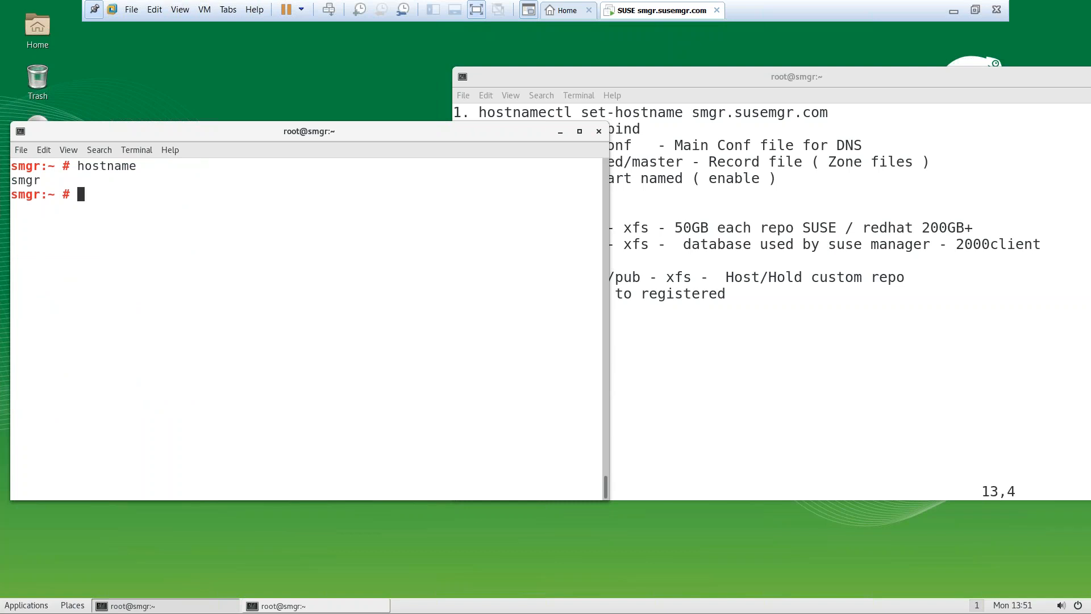
# Move the notes window further right and type yast2 registration at the prompt
pyautogui.click(747, 240)
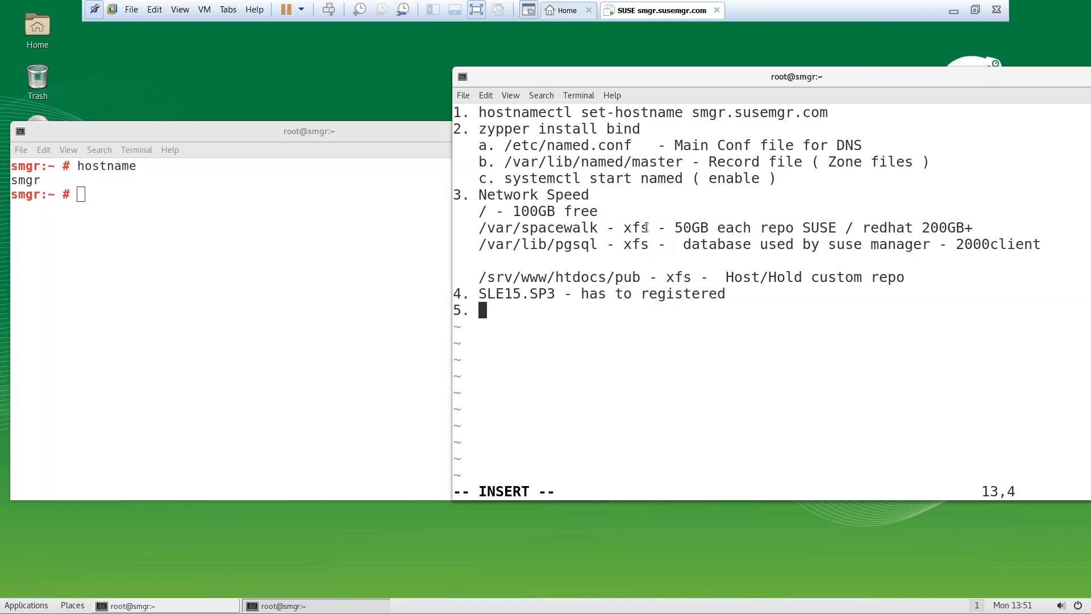
pyautogui.moveTo(599, 79); pyautogui.dragTo(655, 79)
pyautogui.click(250, 254)
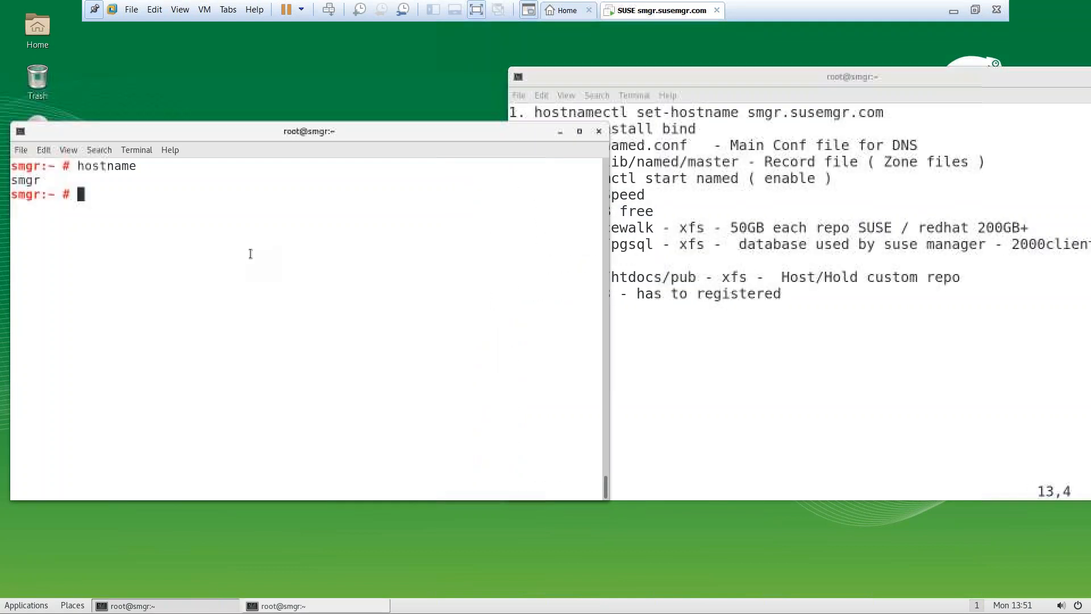
pyautogui.write('yast')
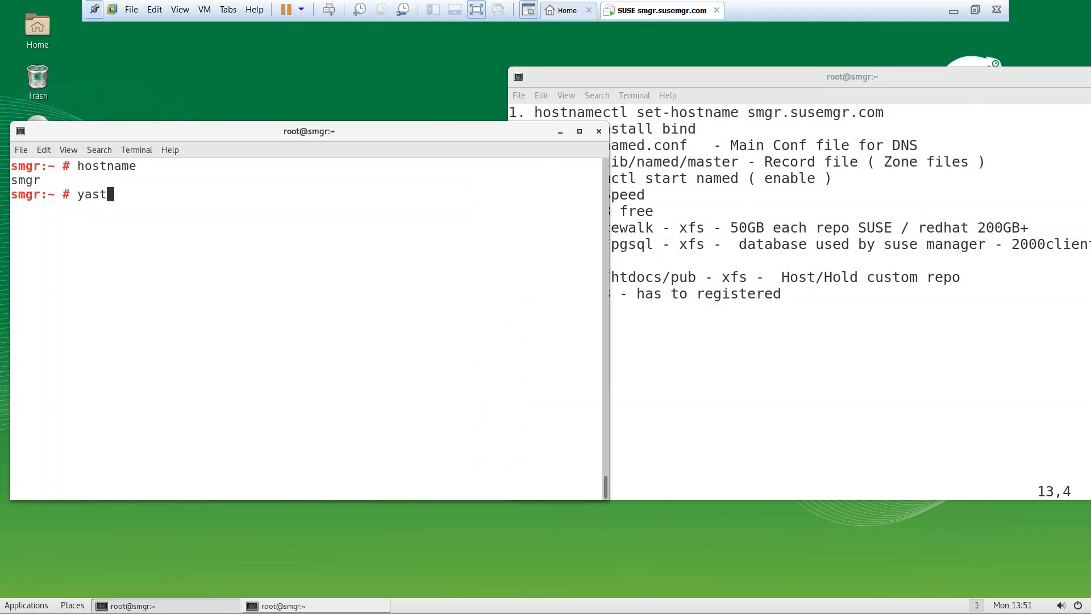
pyautogui.write('2 registration')
# Launch yast2 registration, choose Select Extensions, and exit full-screen view
pyautogui.press('Return')
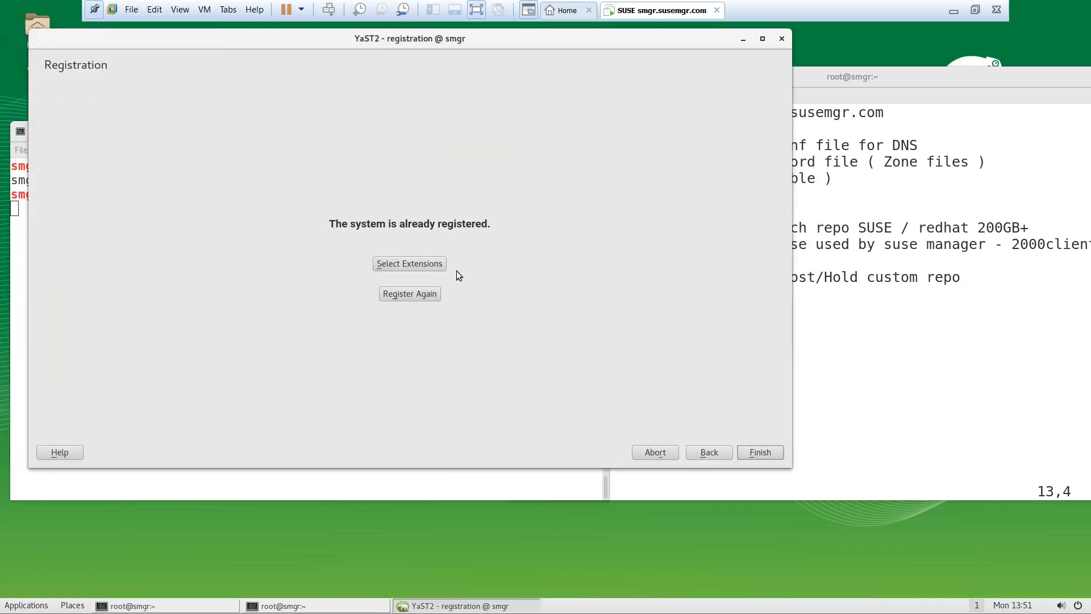
pyautogui.click(414, 263)
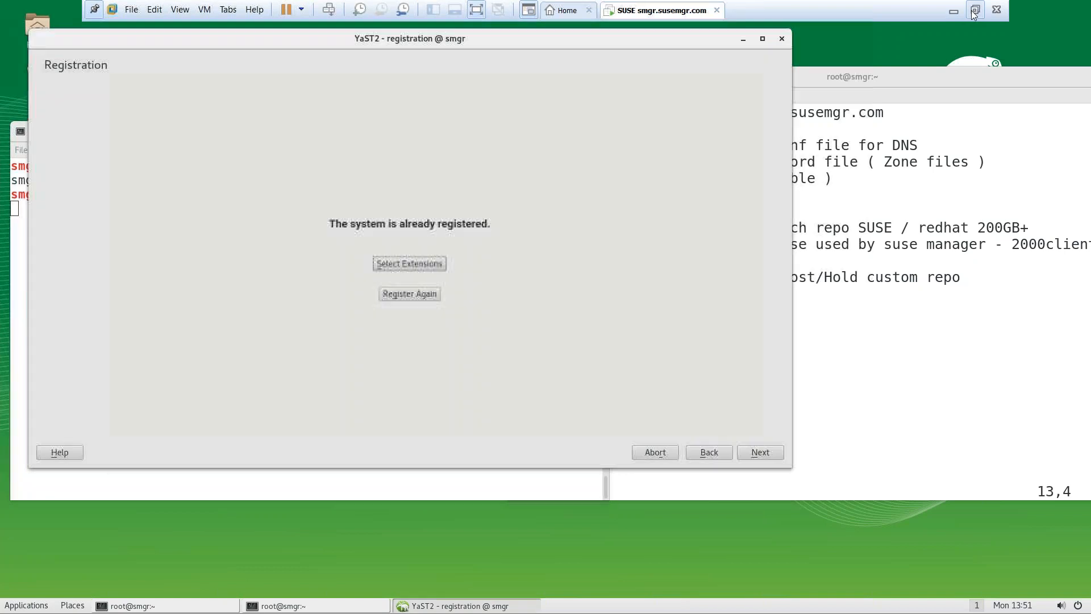
pyautogui.click(975, 9)
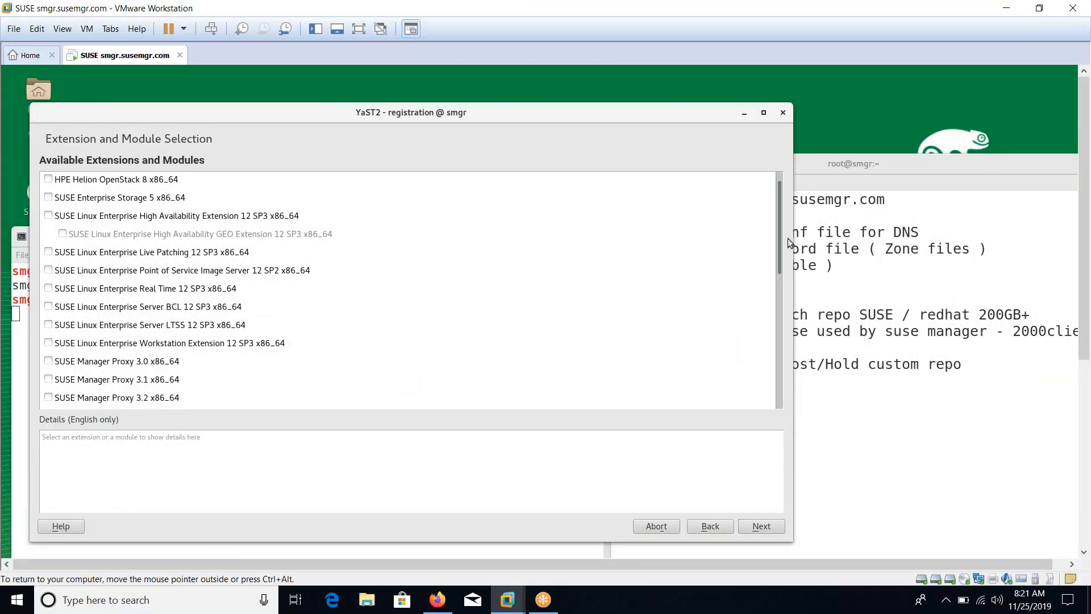
# Tick then untick SUSE Manager Proxy 3.2, and tick SUSE Manager Server 3.2 x86_64
pyautogui.moveTo(778, 244); pyautogui.dragTo(780, 275)
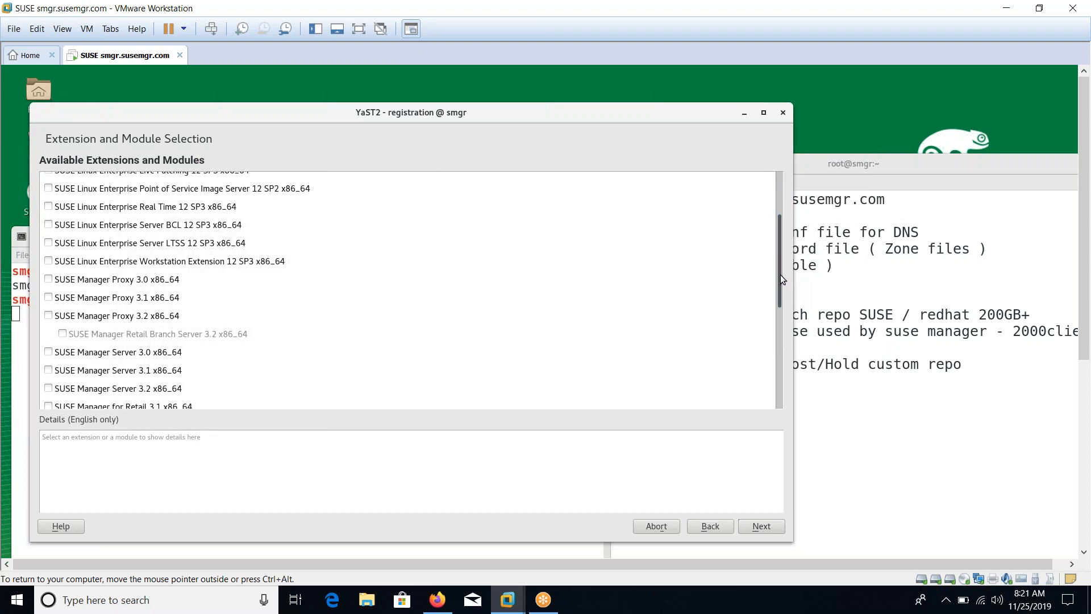
pyautogui.click(142, 317)
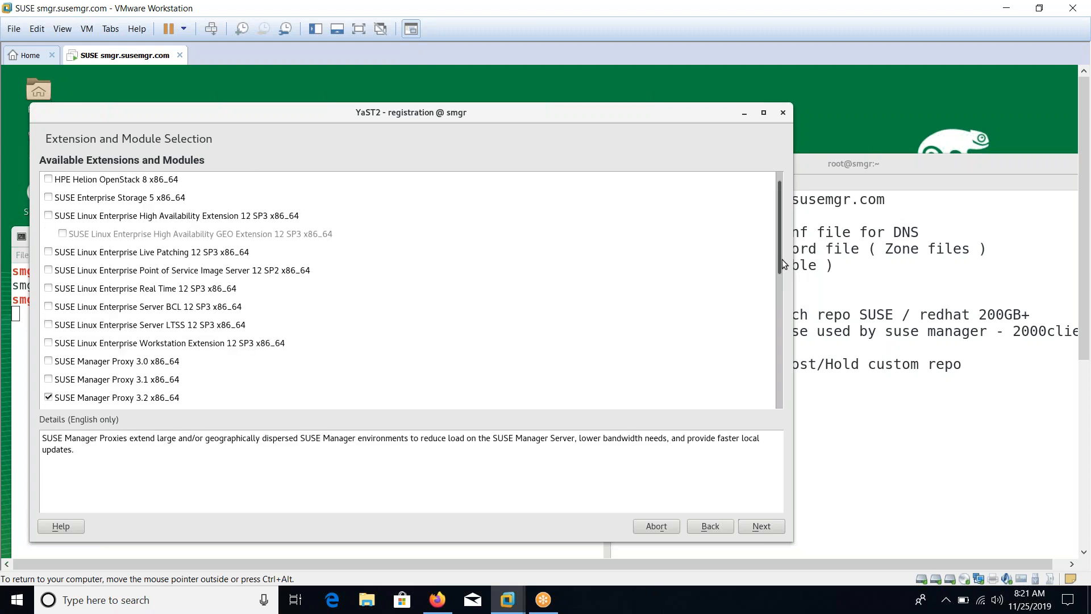
pyautogui.moveTo(782, 263); pyautogui.dragTo(777, 292)
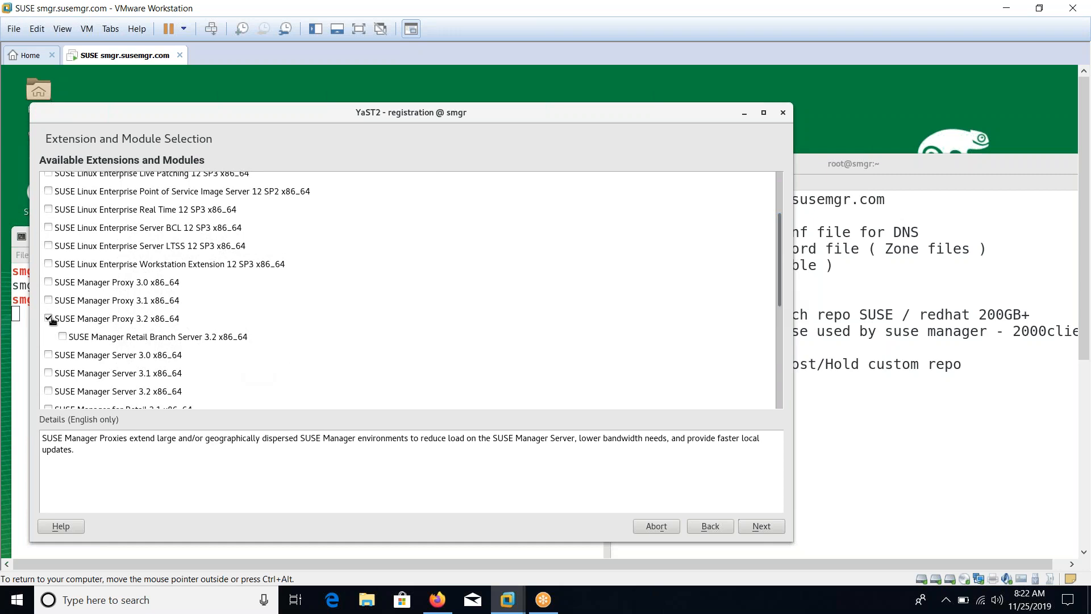
pyautogui.click(49, 319)
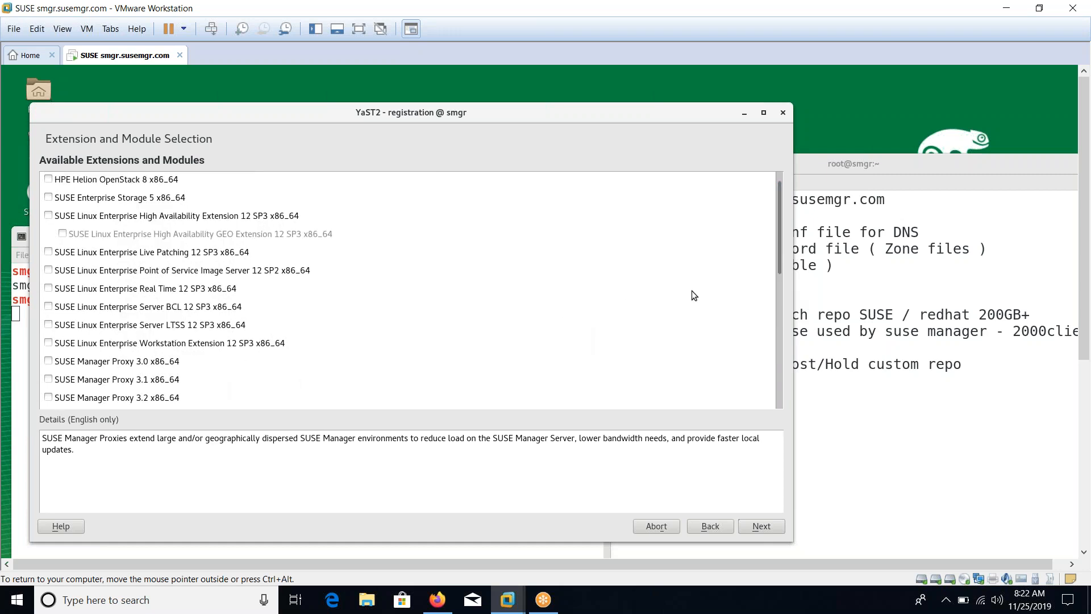
pyautogui.moveTo(779, 250); pyautogui.dragTo(782, 320)
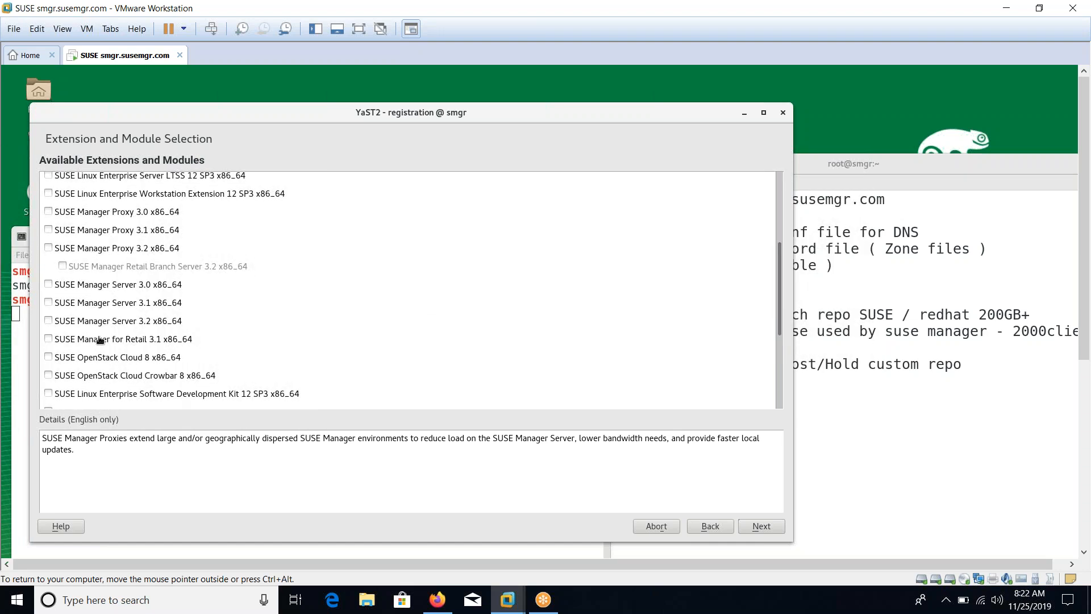
pyautogui.click(48, 321)
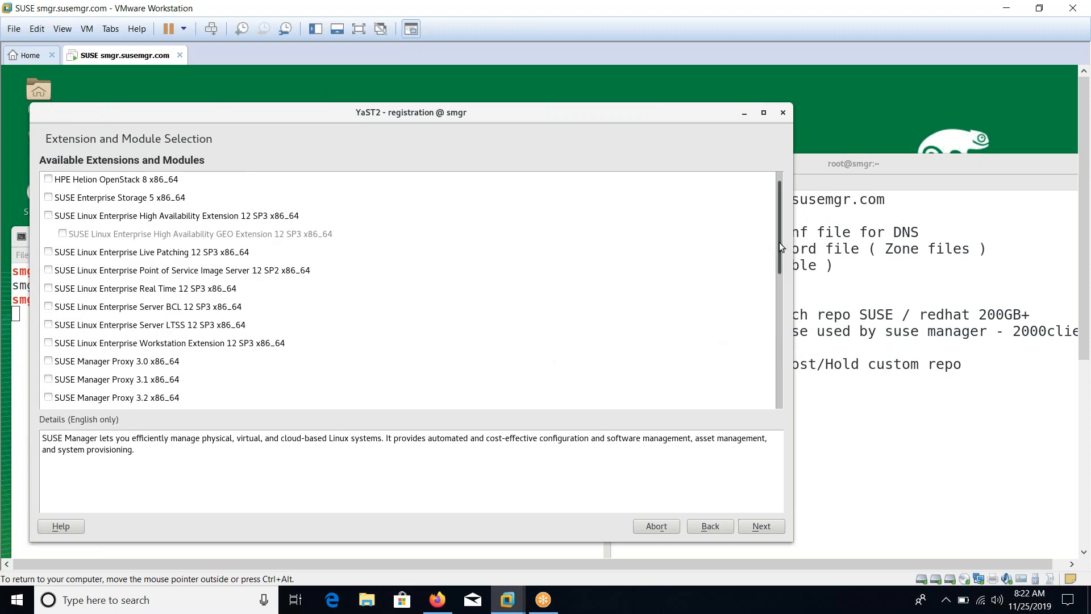
pyautogui.moveTo(768, 250); pyautogui.dragTo(768, 329)
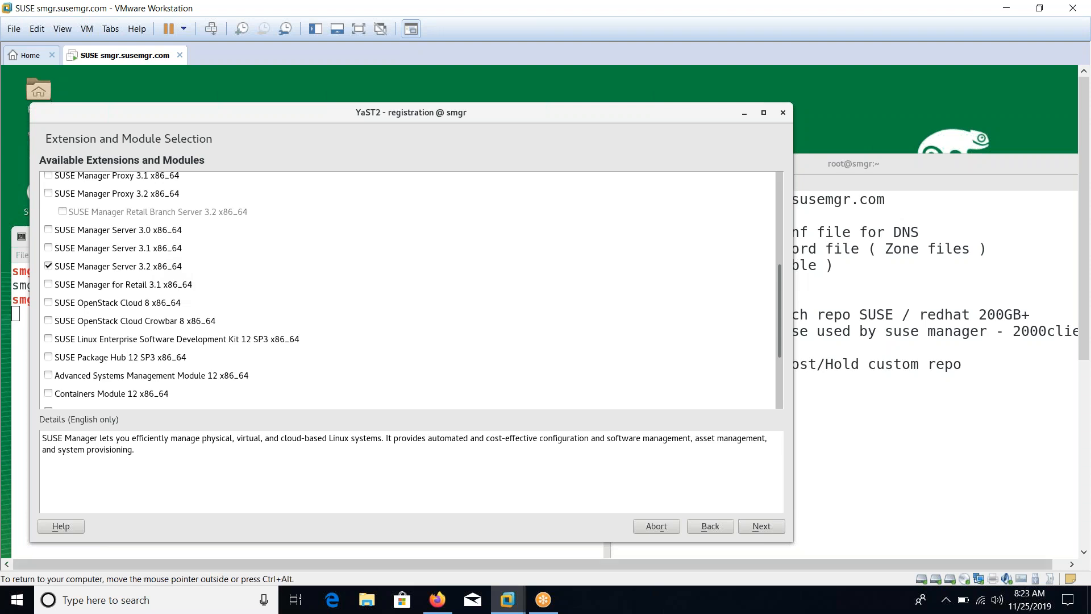
# Agree to the SUSE Manager Server licence, accept the package changes and the IBM Java licence
pyautogui.click(774, 531)
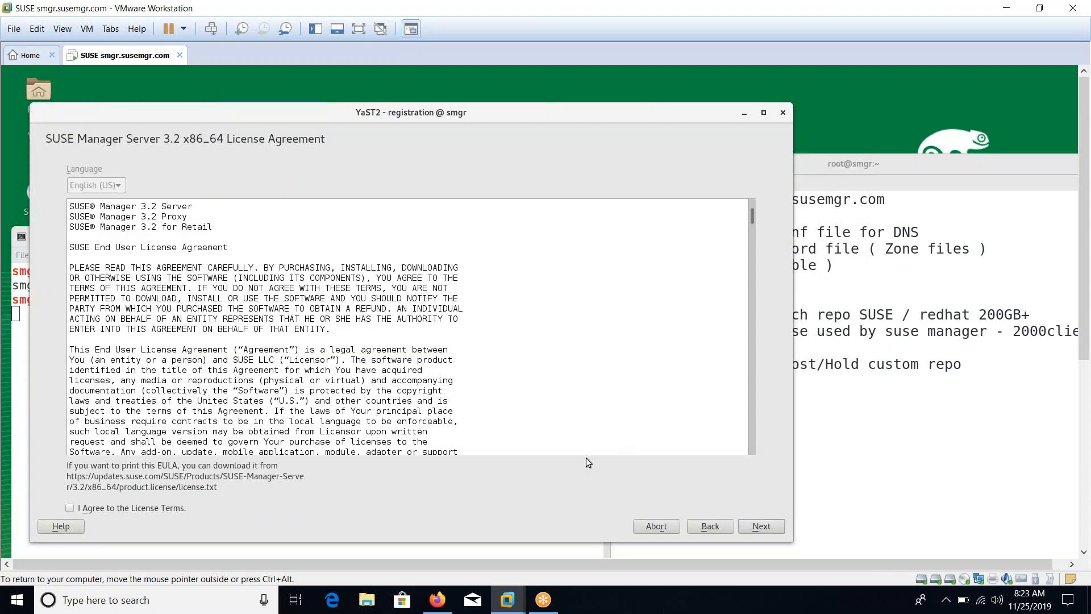
pyautogui.click(173, 511)
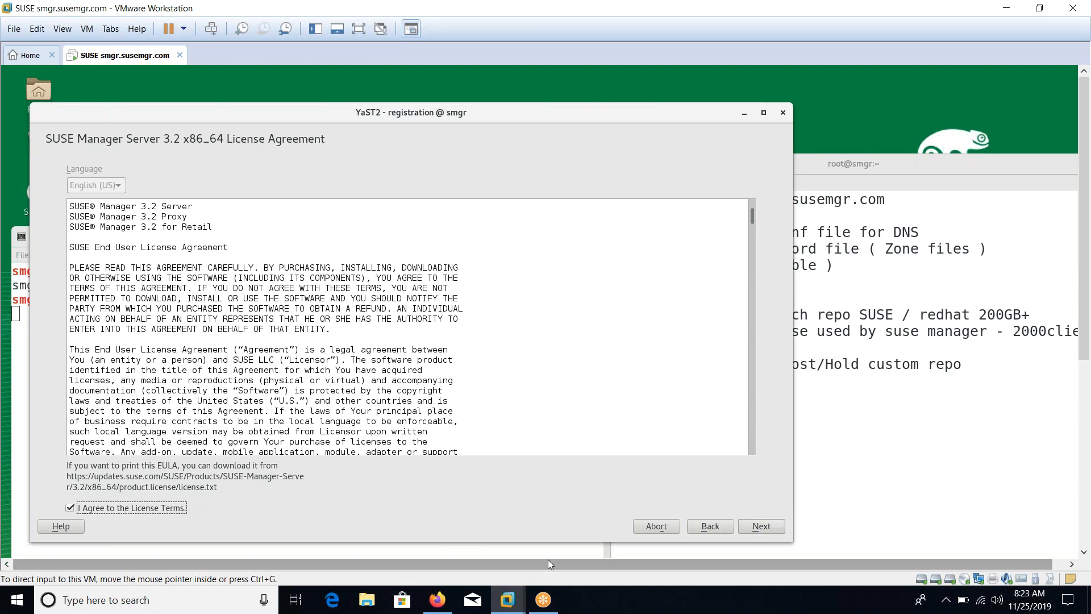
pyautogui.click(759, 531)
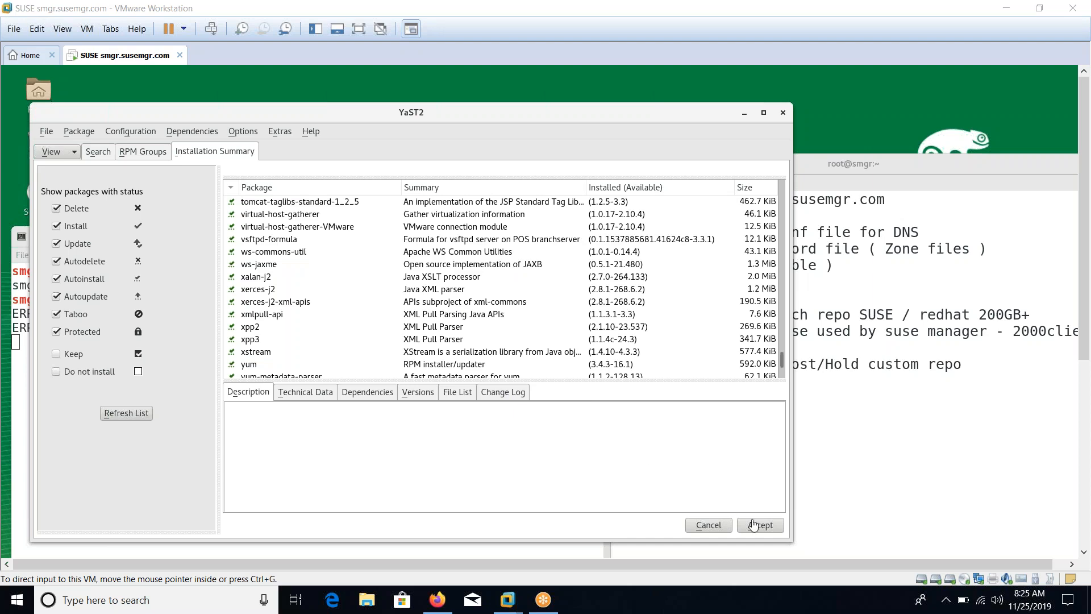
pyautogui.click(754, 530)
pyautogui.click(755, 528)
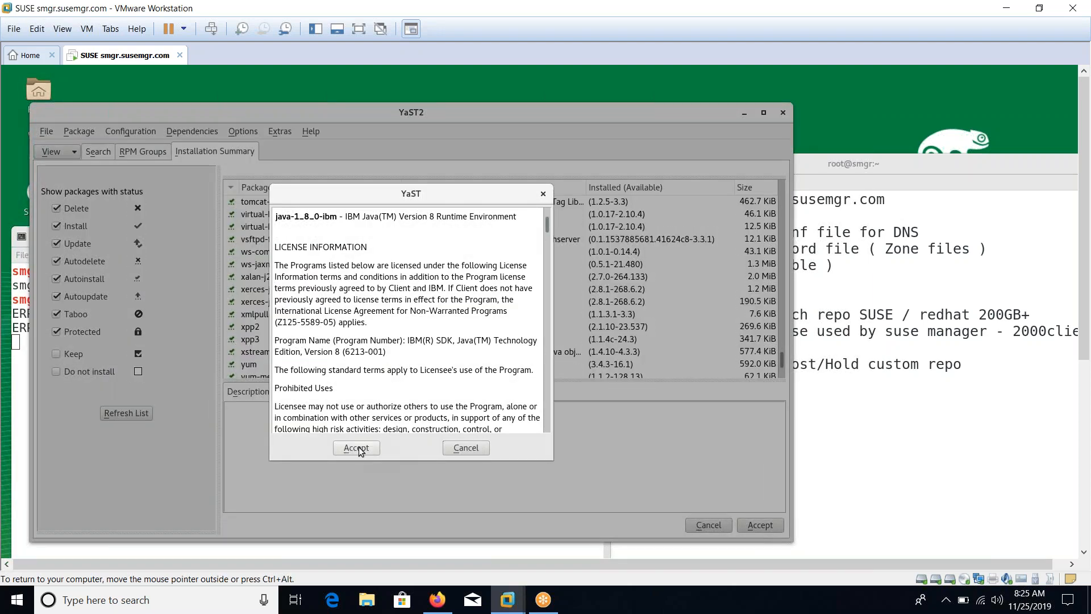
pyautogui.click(357, 449)
# Start the package installation and add a 'Steps for SUSE Manager' heading to the notes
pyautogui.click(349, 470)
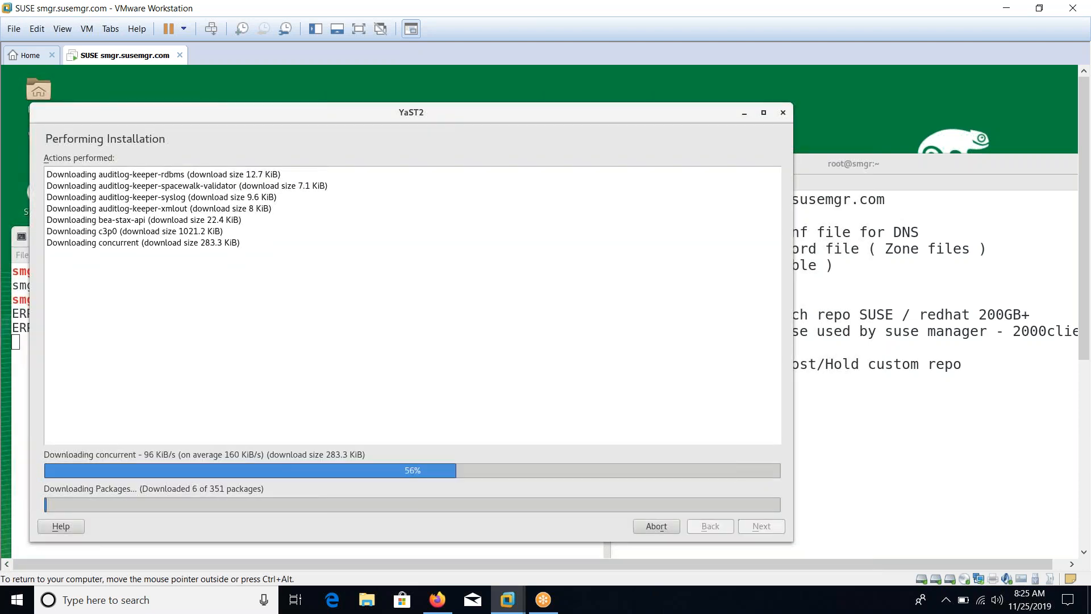
pyautogui.click(839, 414)
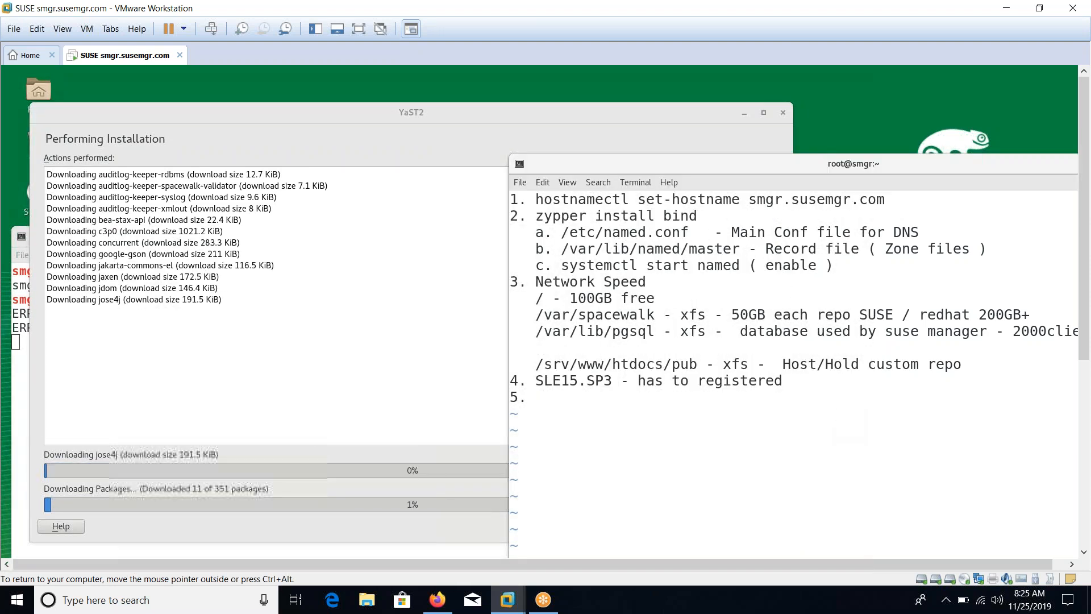
pyautogui.moveTo(701, 167); pyautogui.dragTo(585, 121)
pyautogui.press('Return')
pyautogui.press('Return')
pyautogui.press('Return')
pyautogui.write('Step')
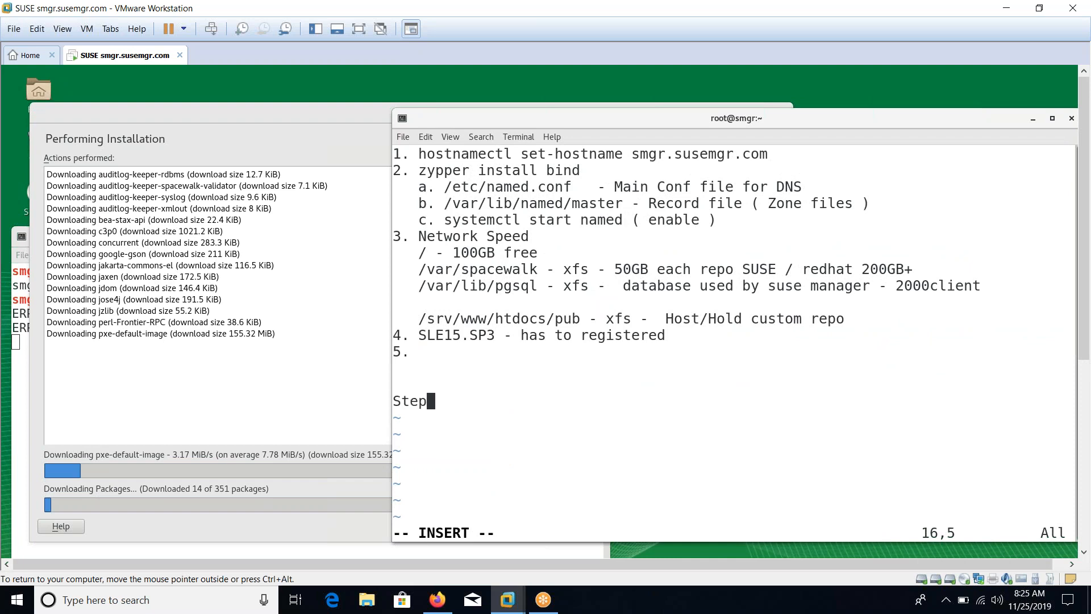
pyautogui.write('s for SUSE Manager')
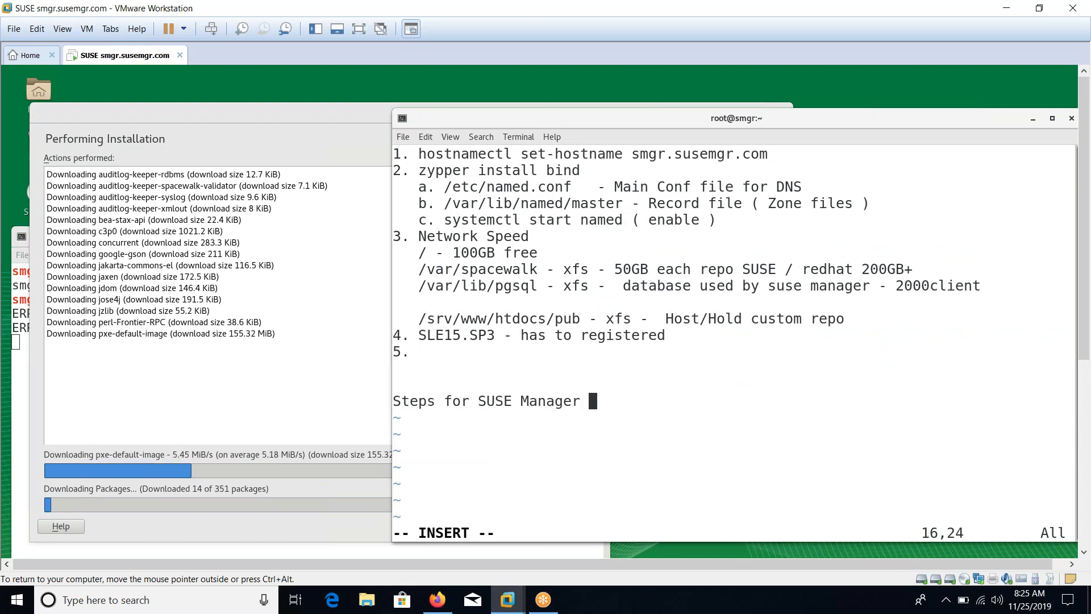
pyautogui.press('Return')
# List note steps Install RPM, Configure It, and Make Org and User as admin for SUSE Manager
pyautogui.write('a. ')
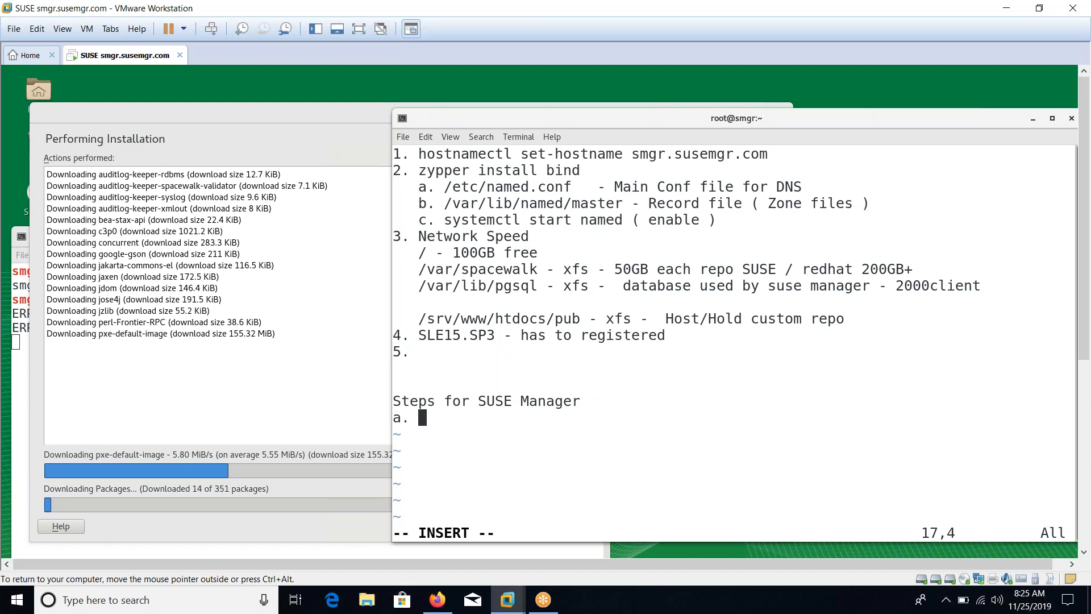
pyautogui.write('Install ')
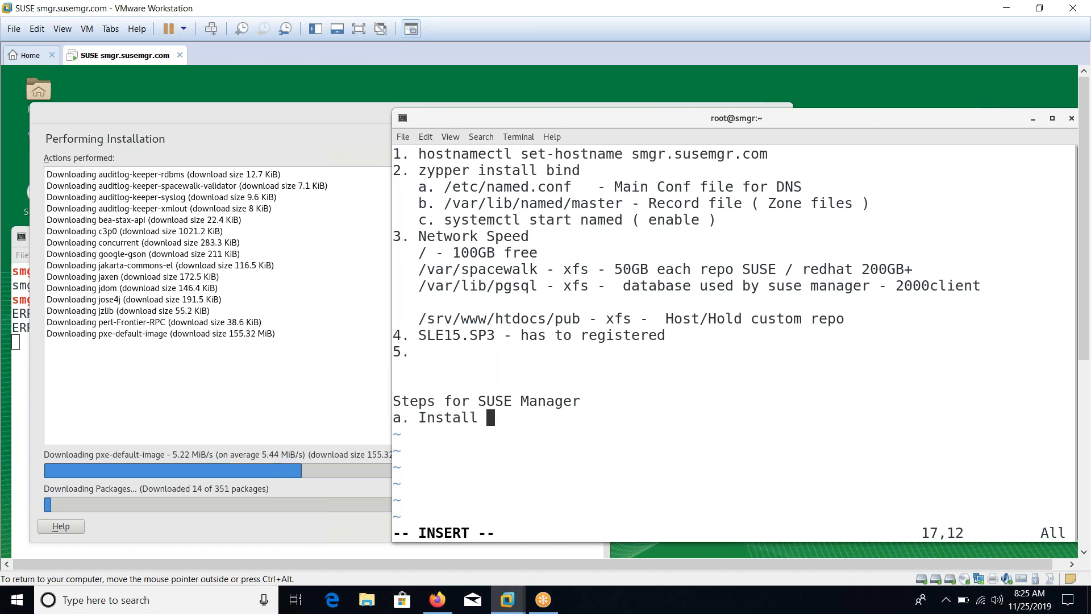
pyautogui.write('RPM')
pyautogui.press('Return')
pyautogui.write('2')
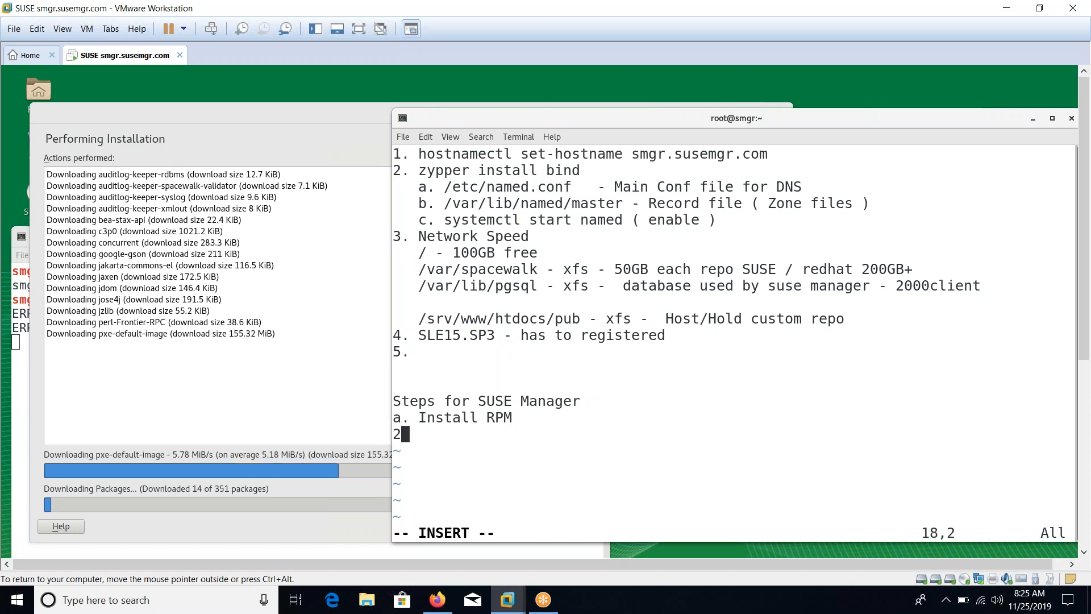
pyautogui.write('. Conf')
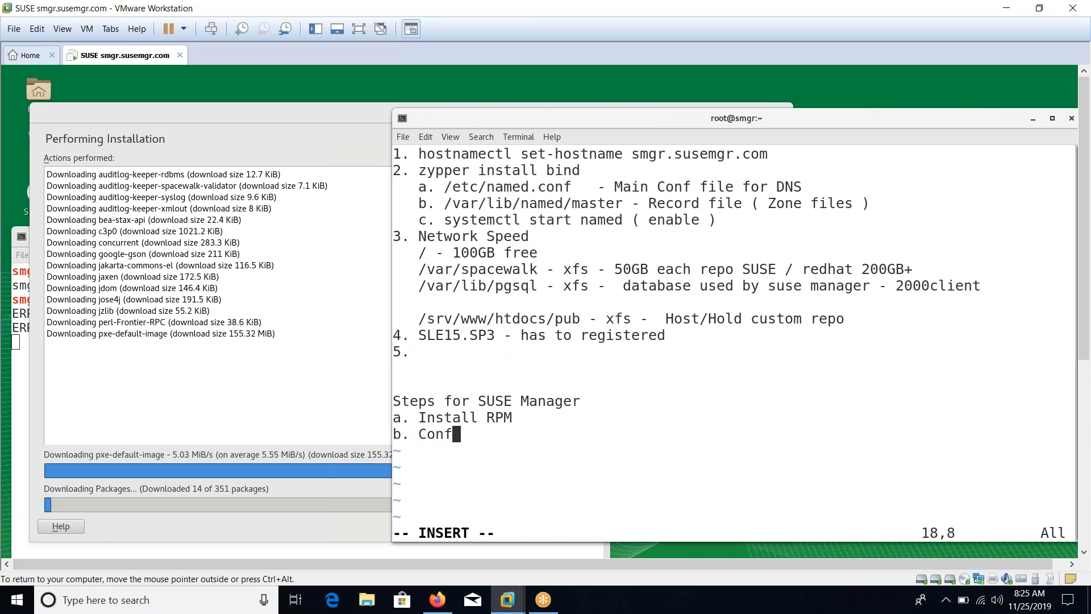
pyautogui.write('igure It')
pyautogui.press('Return')
pyautogui.write('b')
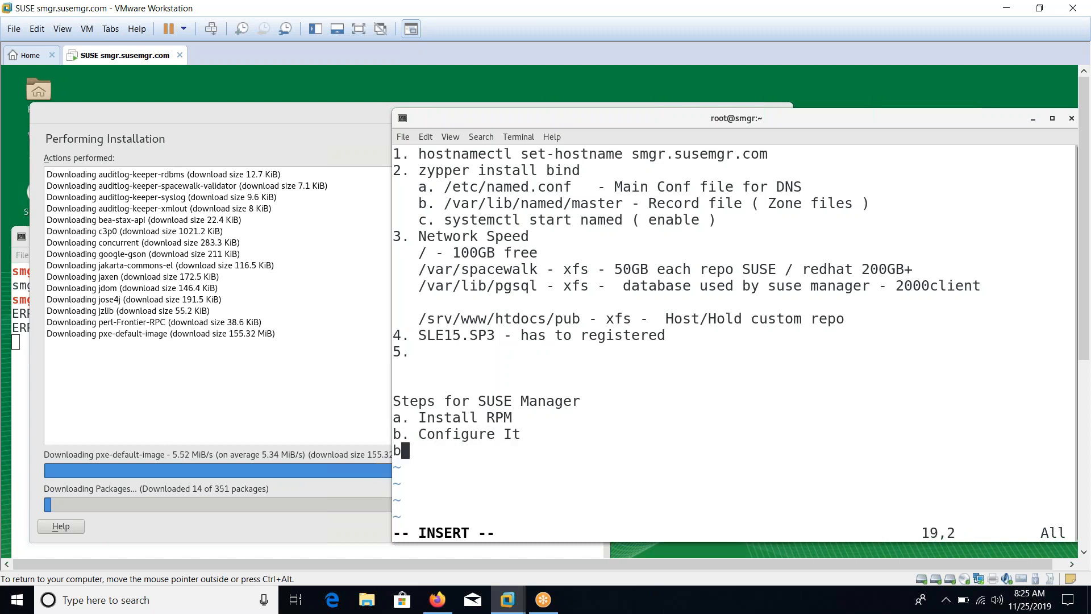
pyautogui.press('BackSpace')
pyautogui.write('c. Mak')
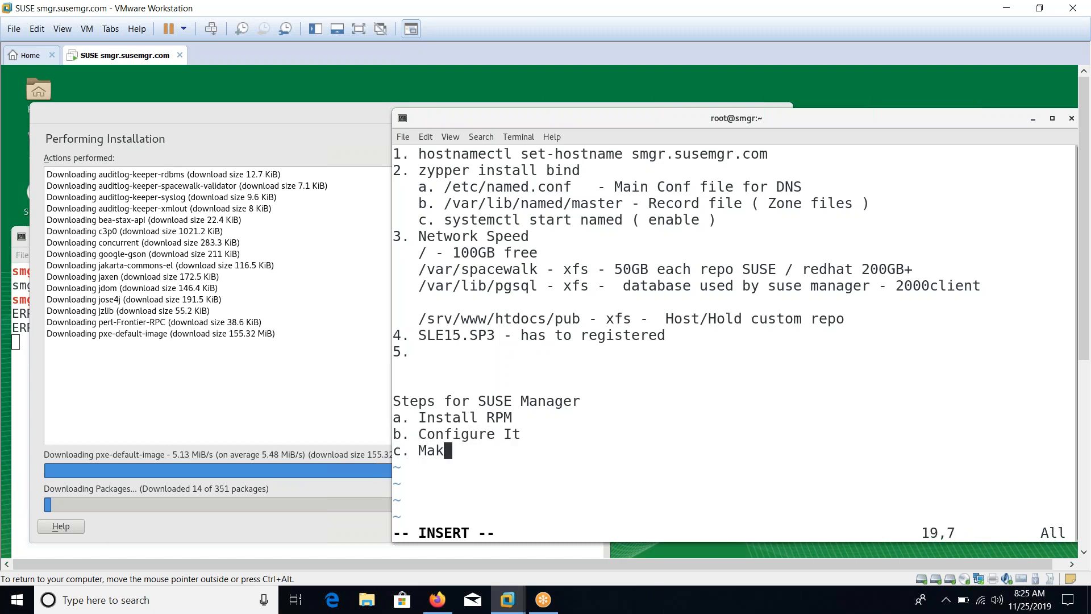
pyautogui.write('e Org and U')
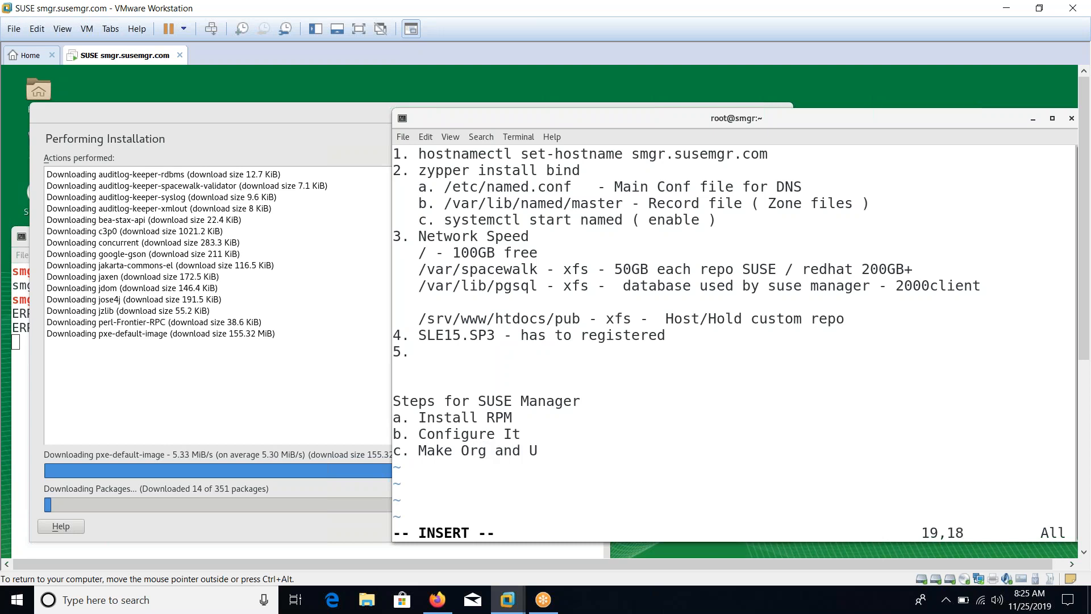
pyautogui.write('ser as admi')
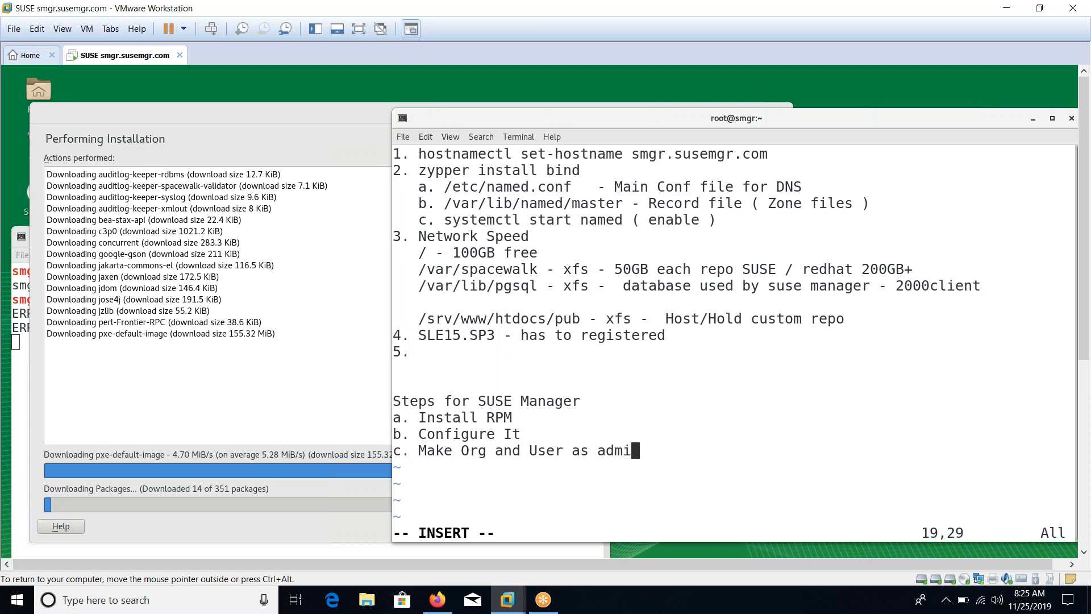
pyautogui.write('n for SUSE Ma')
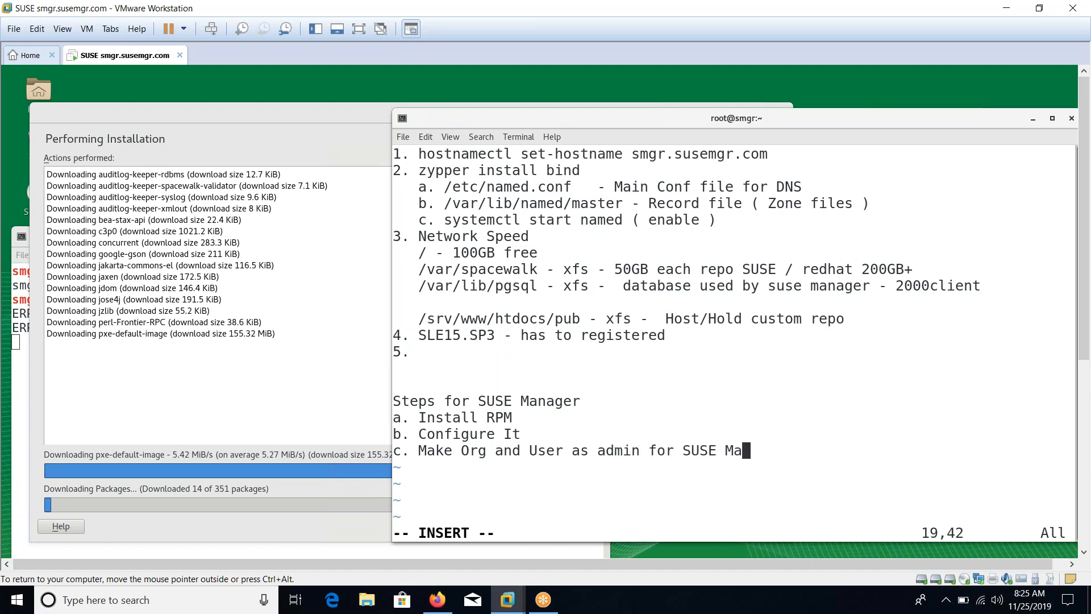
pyautogui.write('nager')
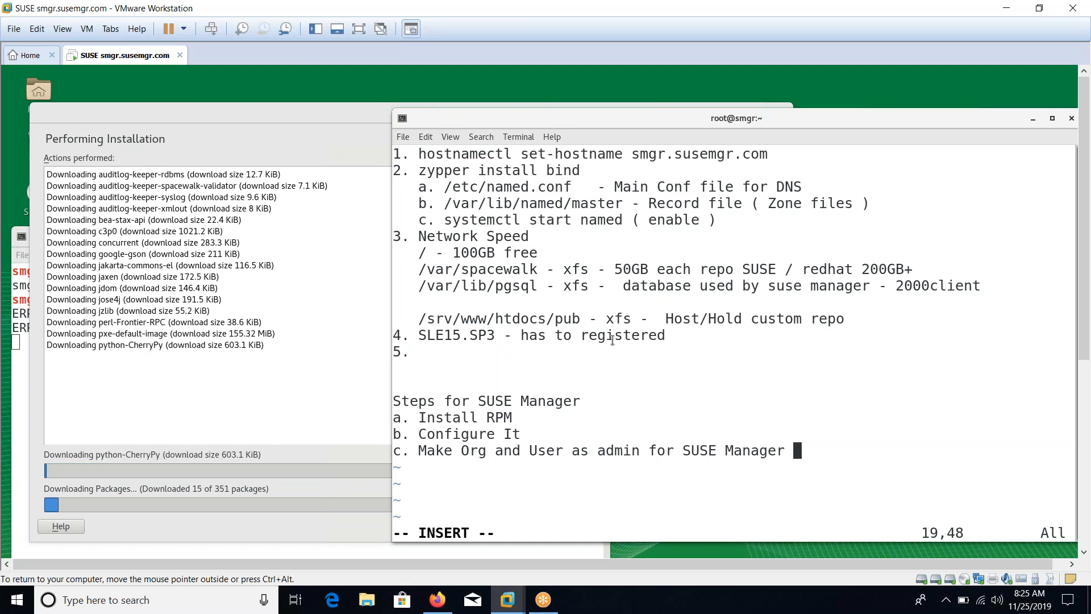
pyautogui.moveTo(669, 339); pyautogui.dragTo(496, 203)
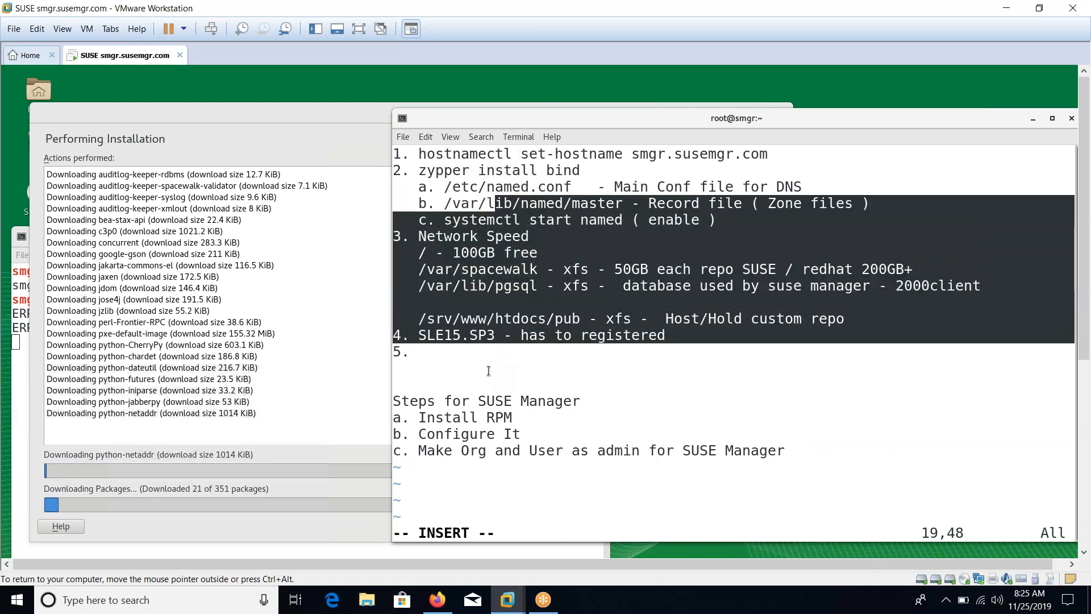
pyautogui.click(481, 401)
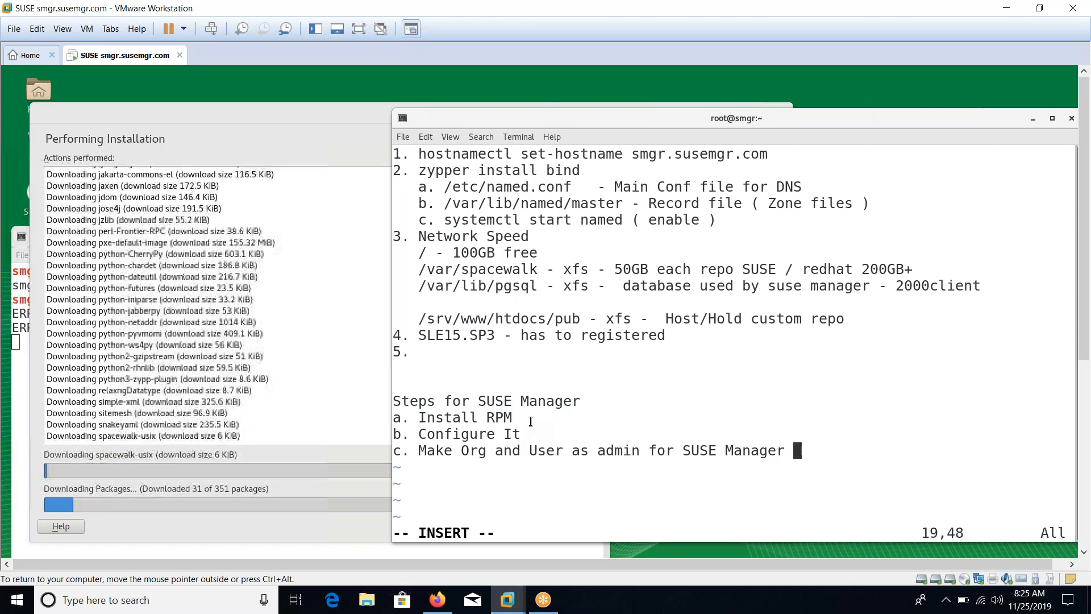
# Append '( yast2 registration )' to the Install RPM line in the notes
pyautogui.press('Up')
pyautogui.press('Up')
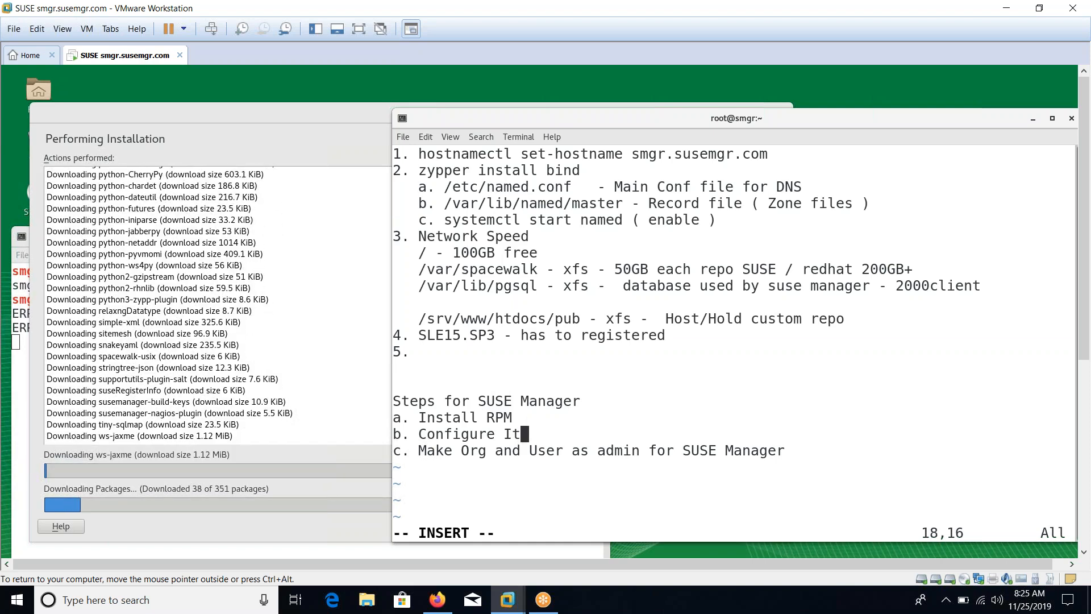
pyautogui.write('9 Y')
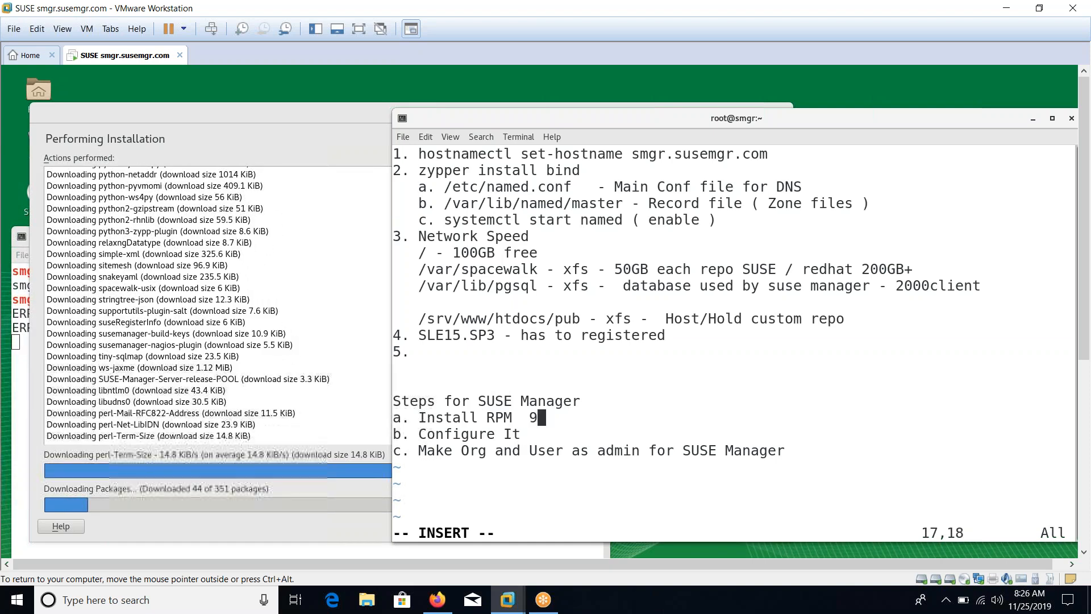
pyautogui.press('BackSpace')
pyautogui.press('BackSpace')
pyautogui.press('BackSpace')
pyautogui.write('(')
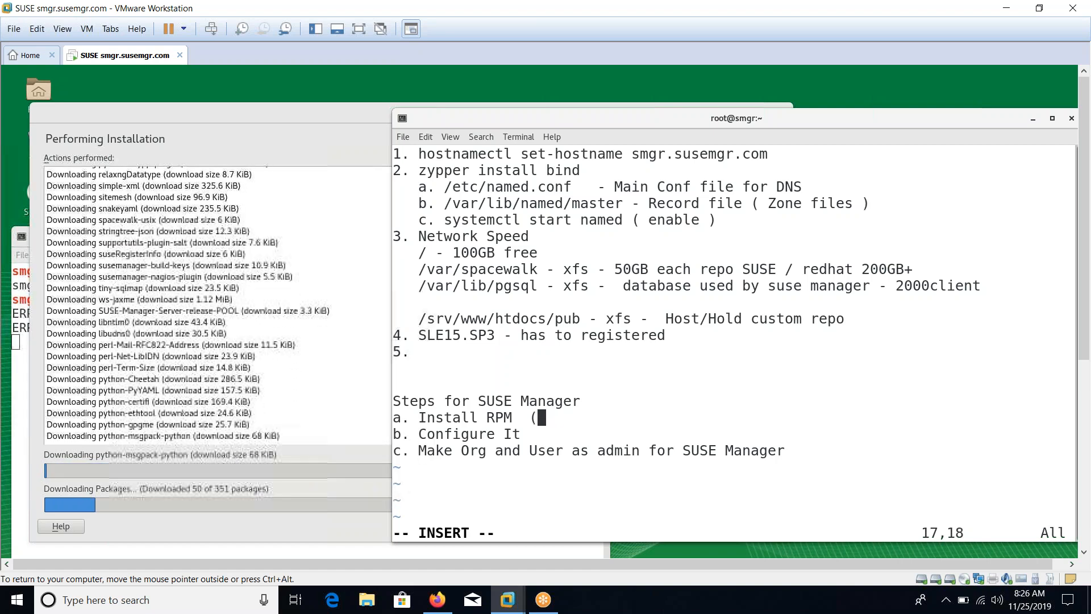
pyautogui.write(' yast2 s')
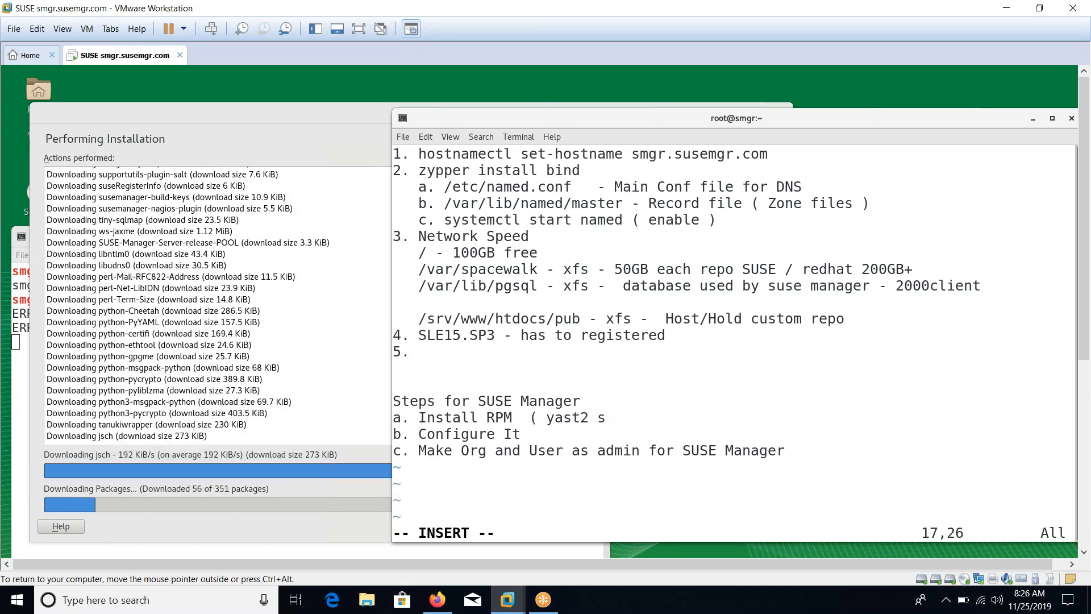
pyautogui.press('BackSpace')
pyautogui.write('registrattion')
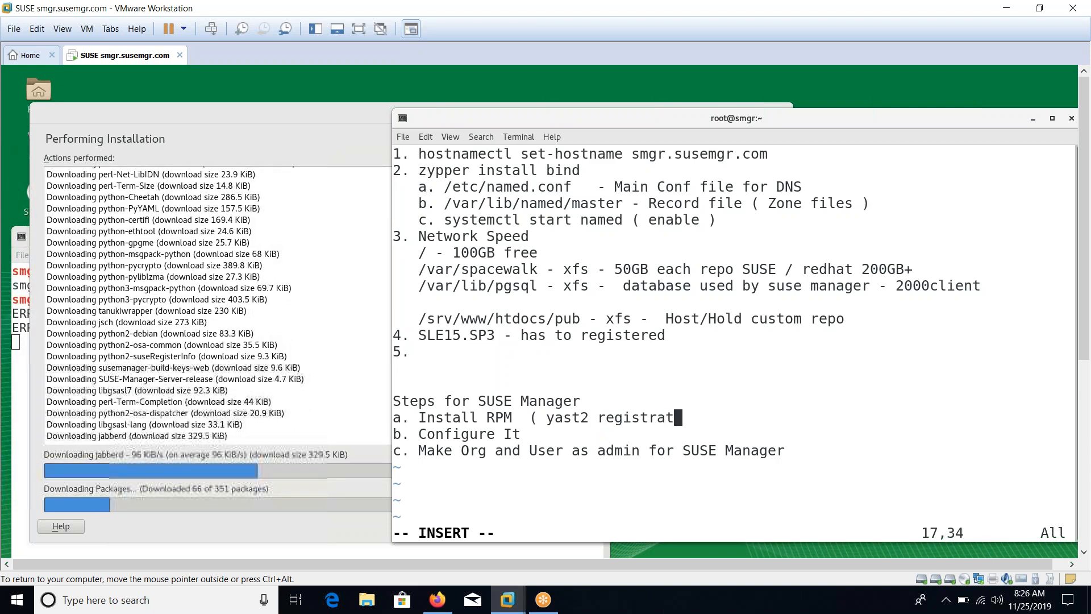
pyautogui.press('BackSpace')
pyautogui.press('BackSpace')
pyautogui.press('BackSpace')
pyautogui.press('BackSpace')
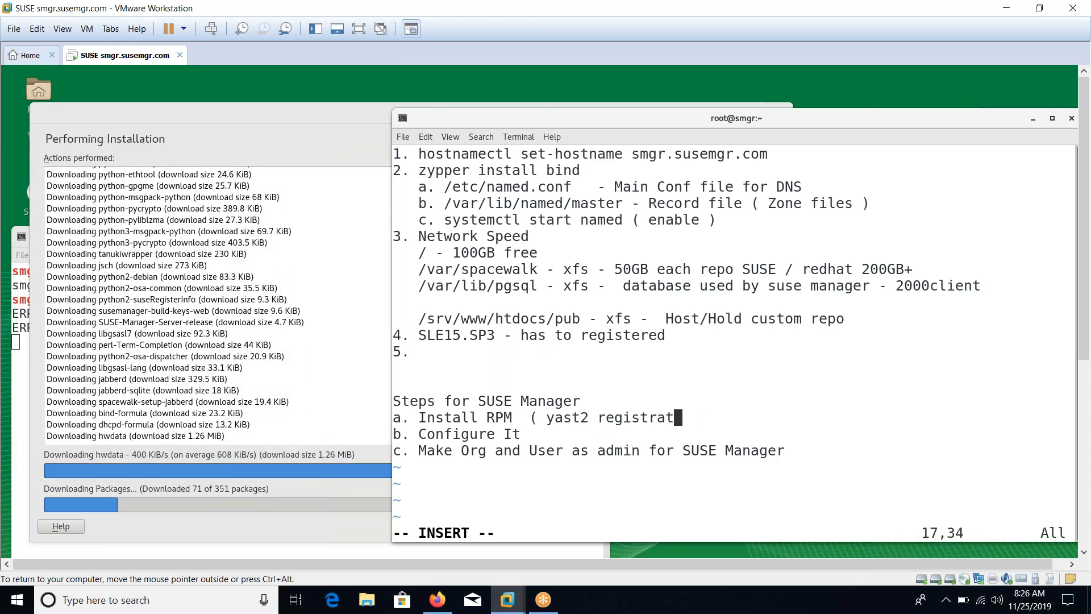
pyautogui.write('ion )')
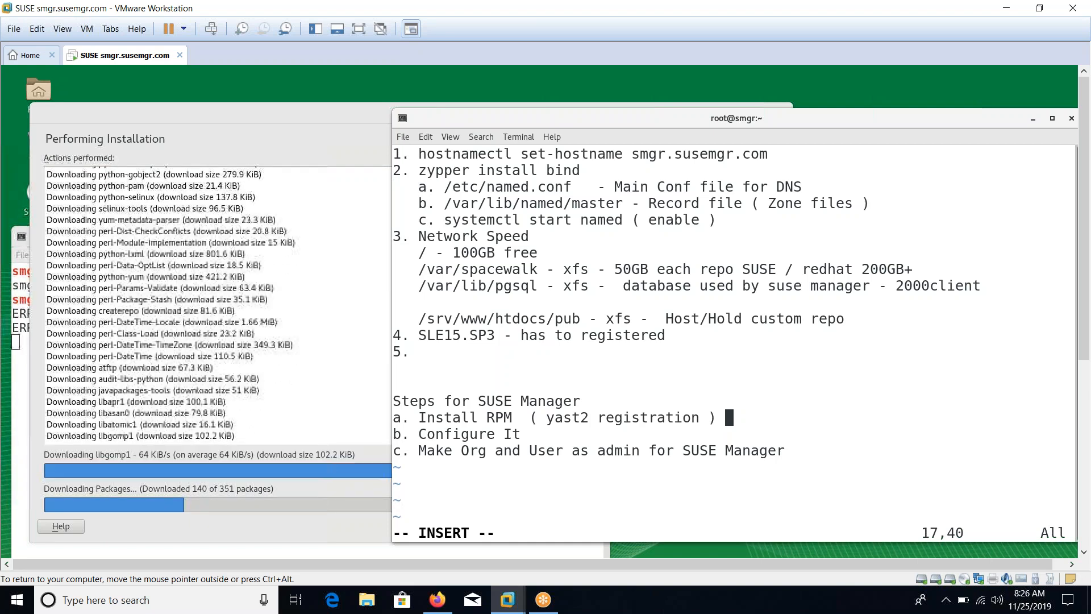
pyautogui.press('Down')
pyautogui.press('Up')
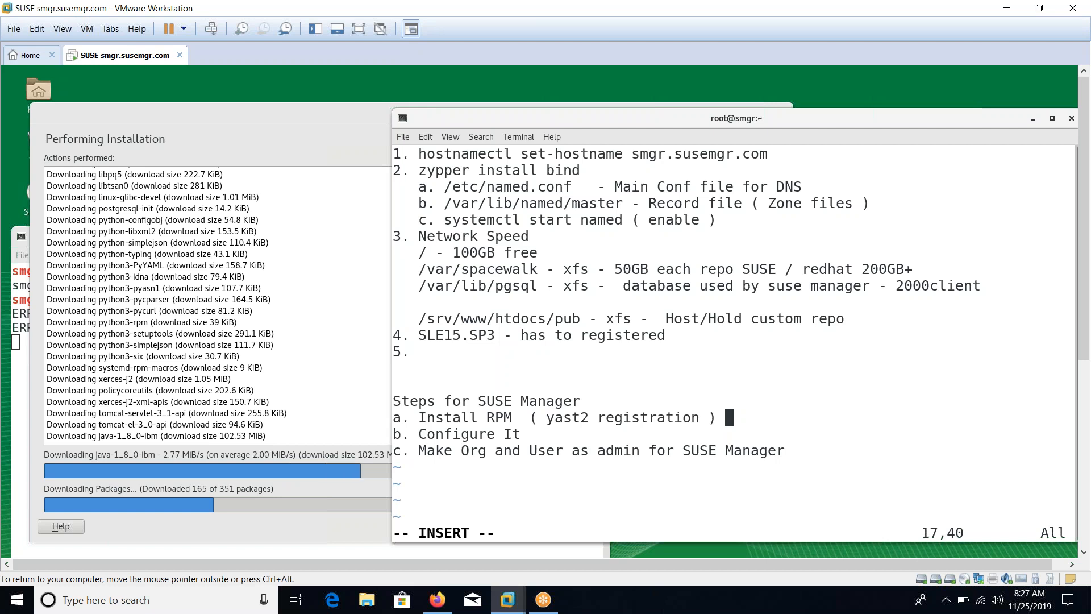
# Append ' - yast2 susemanager_setup' to the Configure It note, then move the terminal up and left
pyautogui.press('Down')
pyautogui.write('-')
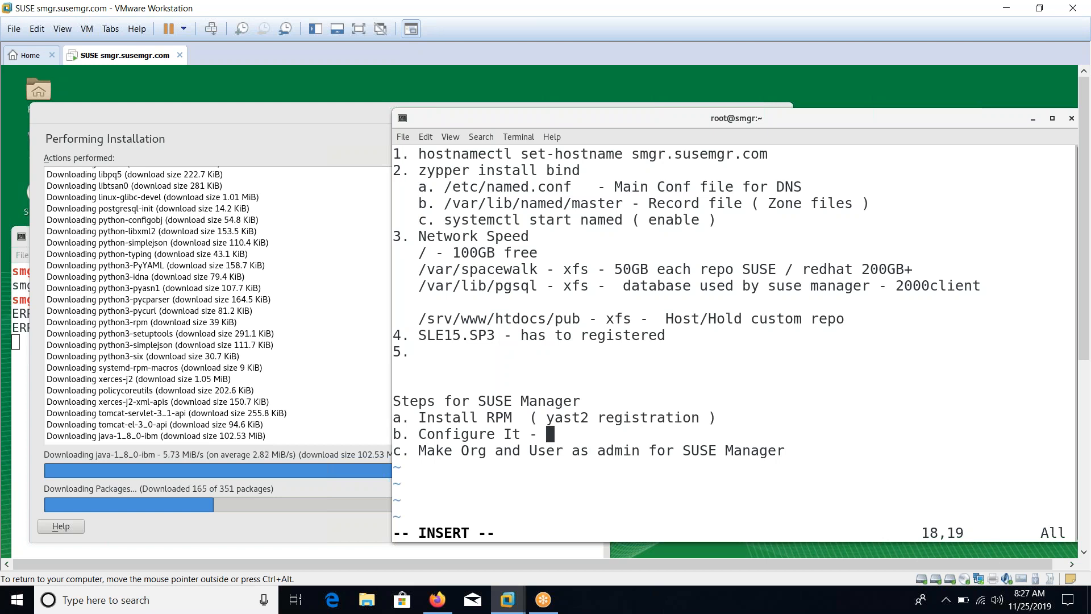
pyautogui.write('yast2 s')
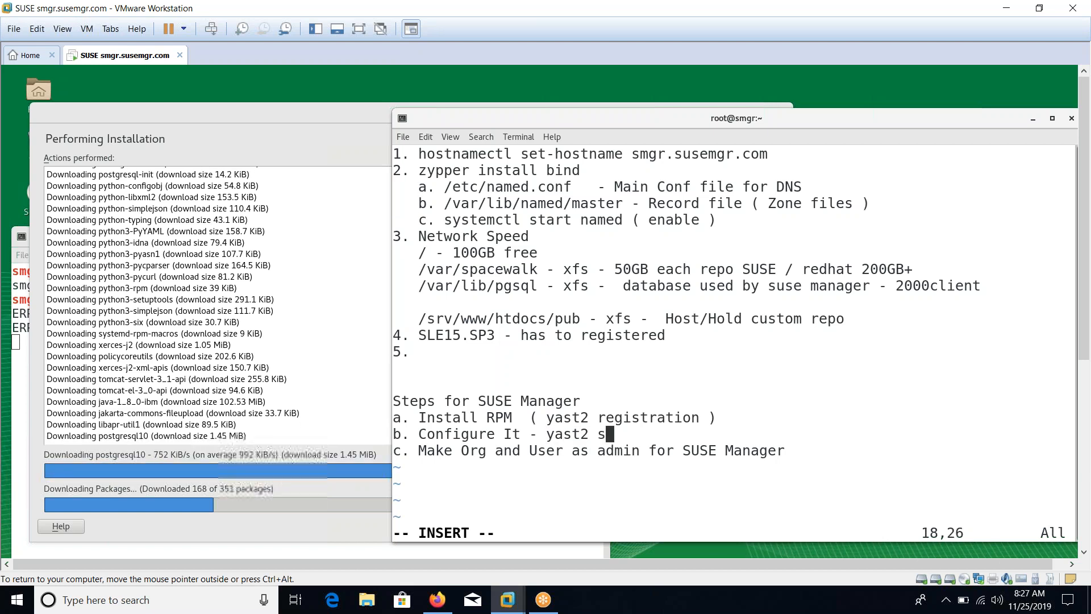
pyautogui.write('usemanager_setup')
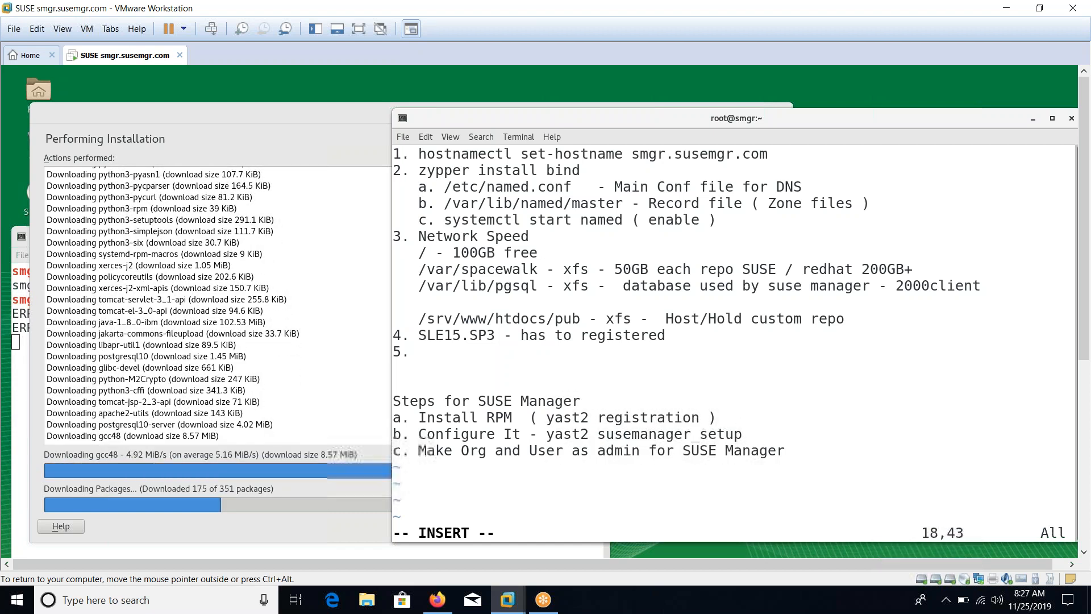
pyautogui.moveTo(646, 121); pyautogui.dragTo(628, 96)
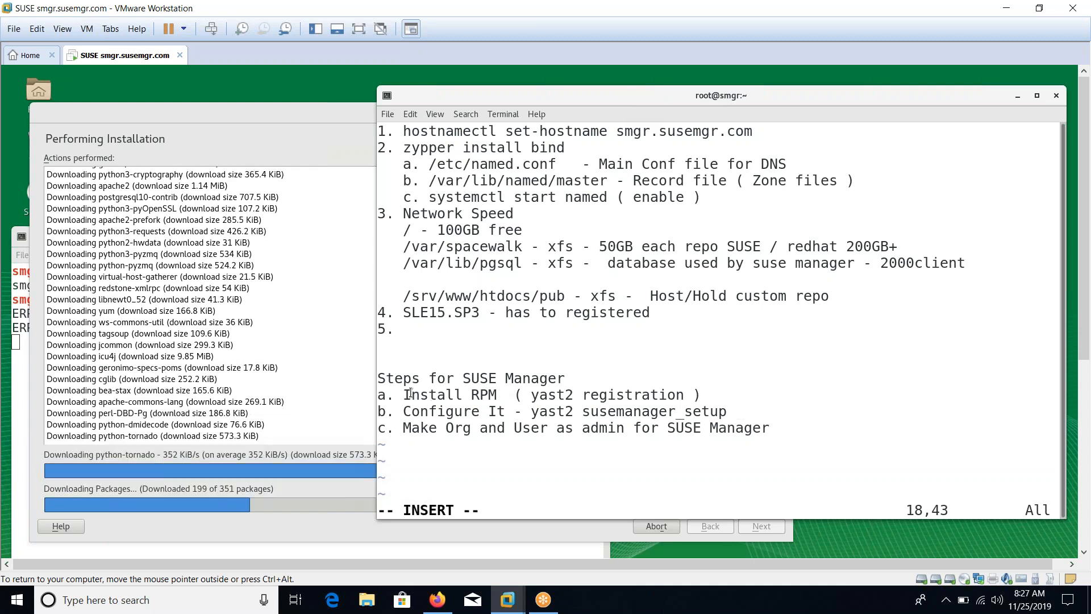
pyautogui.moveTo(409, 393); pyautogui.dragTo(701, 394)
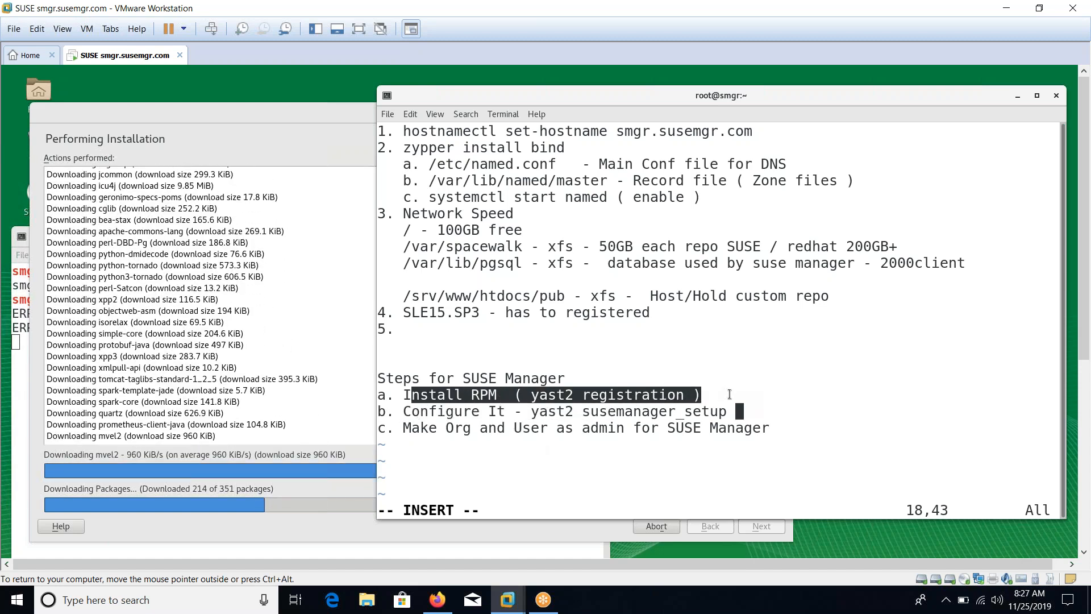
pyautogui.click(811, 348)
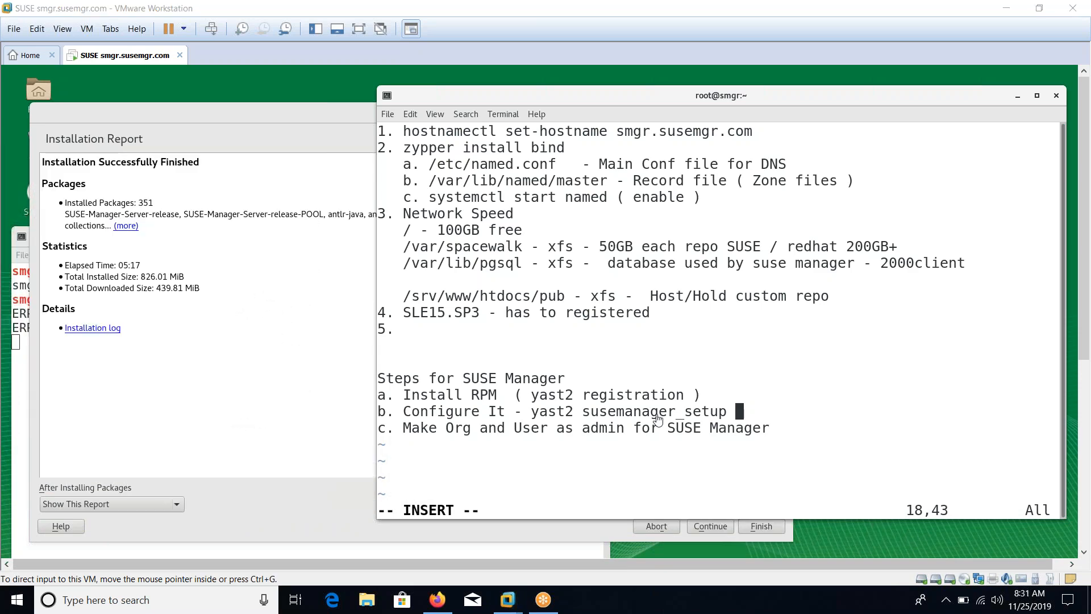
# Finish and close the YaST installation report showing 351 packages installed
pyautogui.click(657, 419)
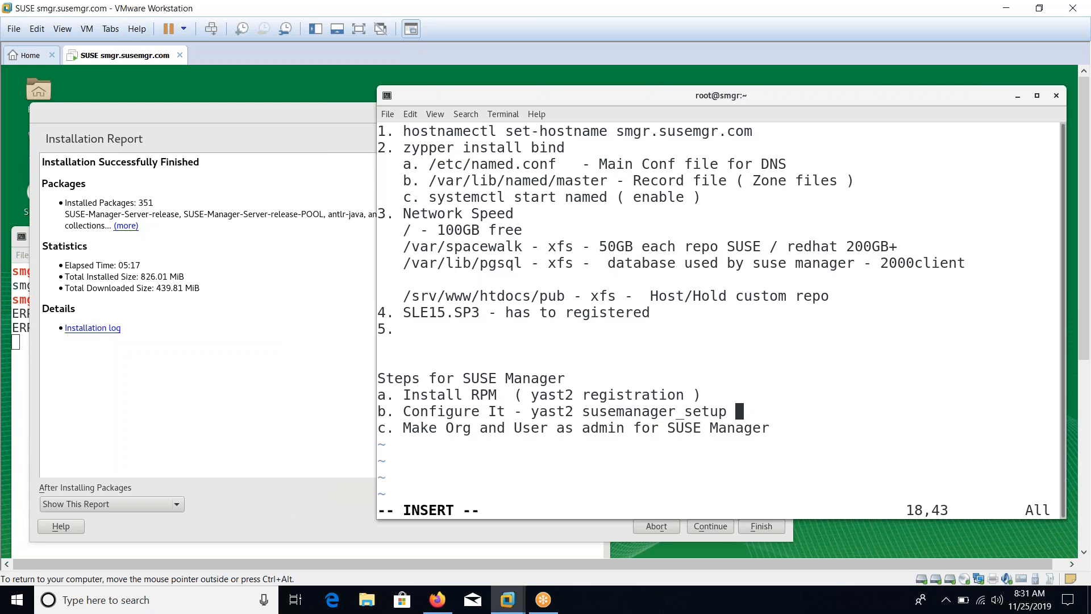
pyautogui.click(244, 364)
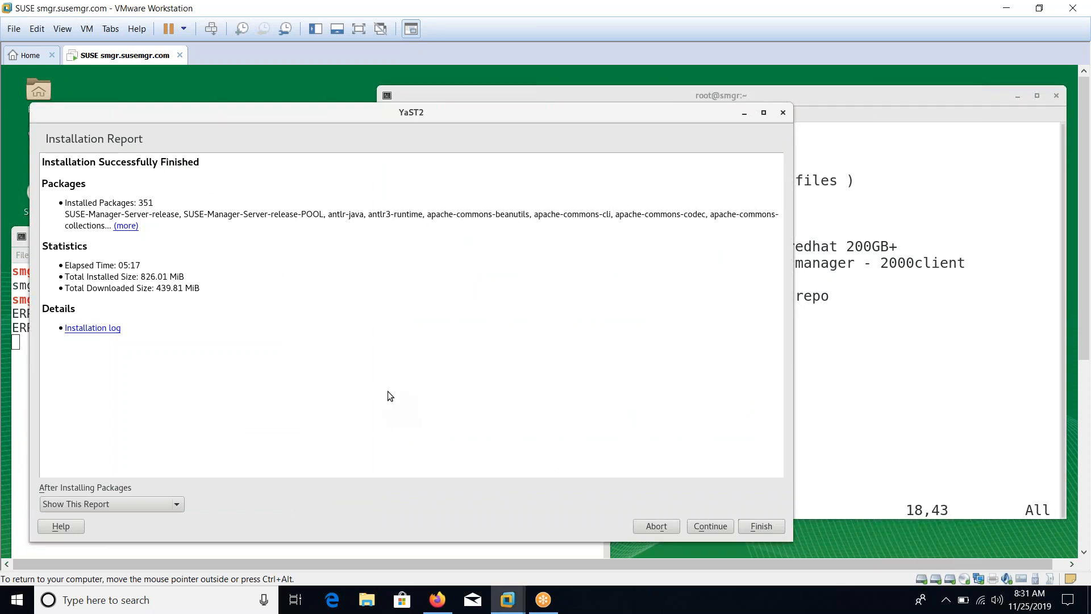
pyautogui.click(762, 526)
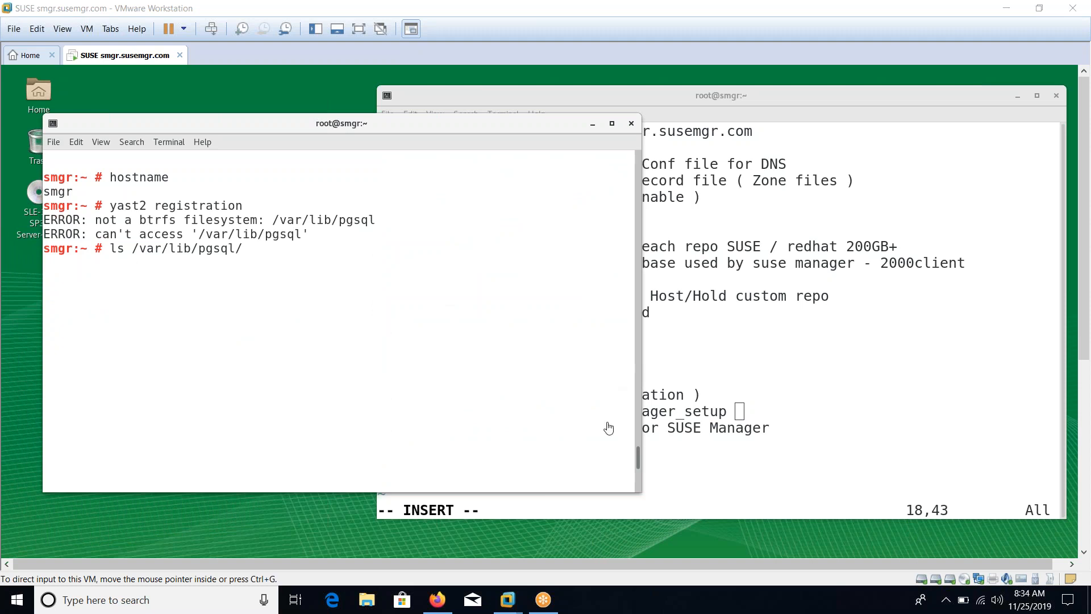
# Check disk usage with df -Th, noting the xfs filesystem mounted on /var/lib/pgsql
pyautogui.click(196, 283)
pyautogui.moveTo(101, 221); pyautogui.dragTo(291, 217)
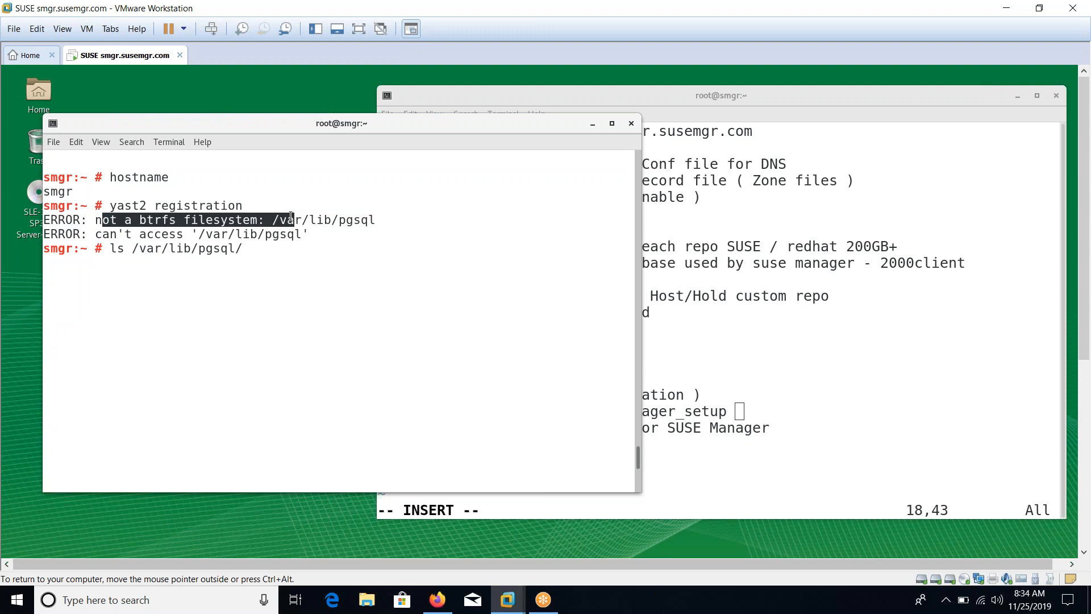
pyautogui.click(278, 261)
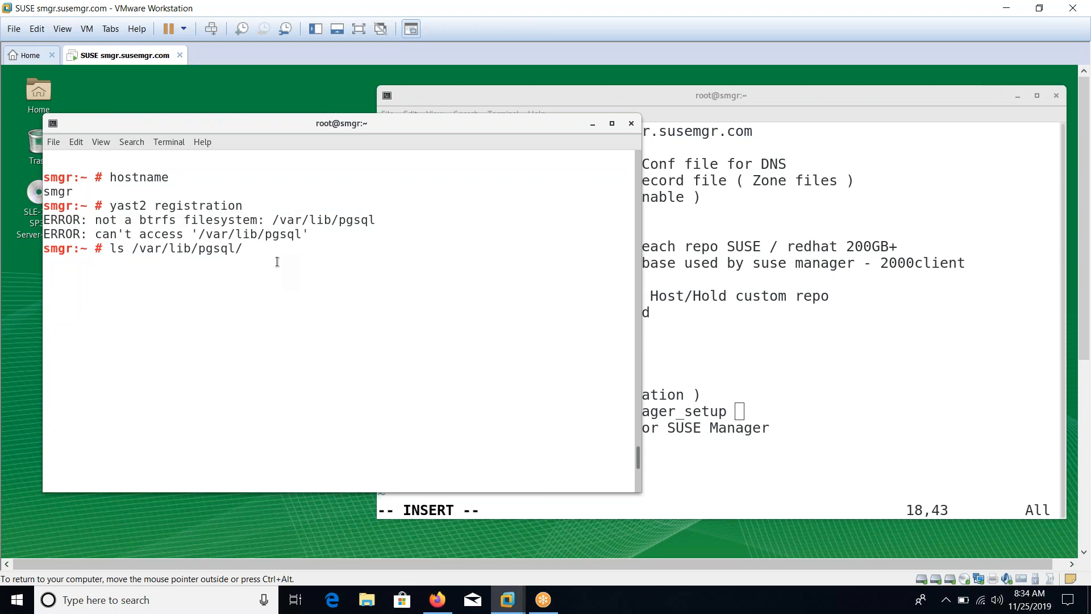
pyautogui.hotkey('ctrl', 'l')
pyautogui.press('Return')
pyautogui.write('df -Th')
pyautogui.press('Return')
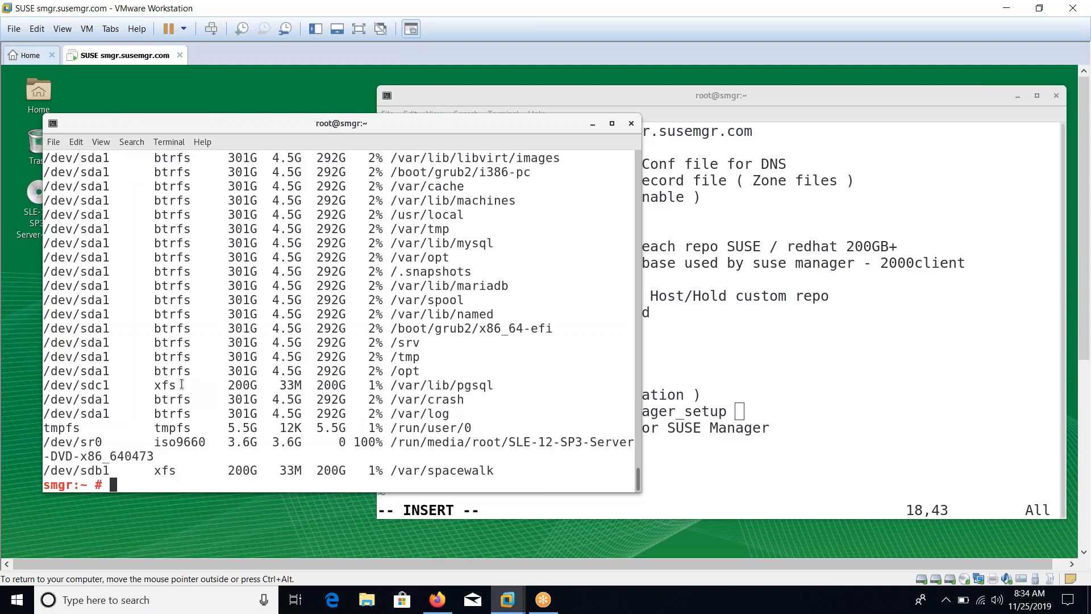
pyautogui.moveTo(177, 385); pyautogui.dragTo(152, 384)
# Mark the yast2 command in the notes and clear the root terminal to a bare prompt
pyautogui.click(793, 368)
pyautogui.moveTo(520, 395); pyautogui.dragTo(554, 394)
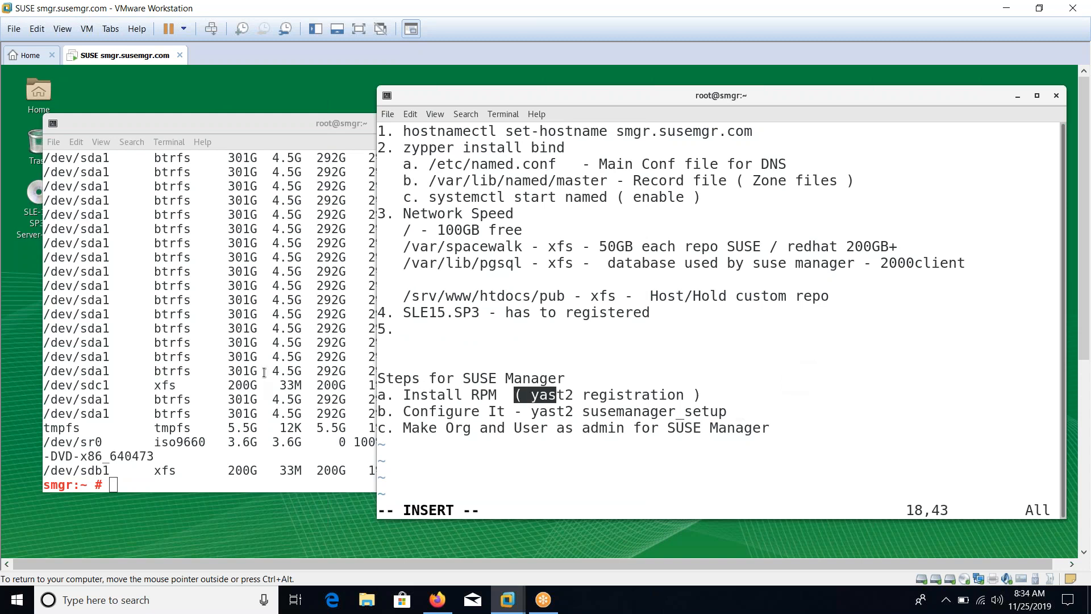
pyautogui.click(264, 372)
pyautogui.hotkey('ctrl', 'l')
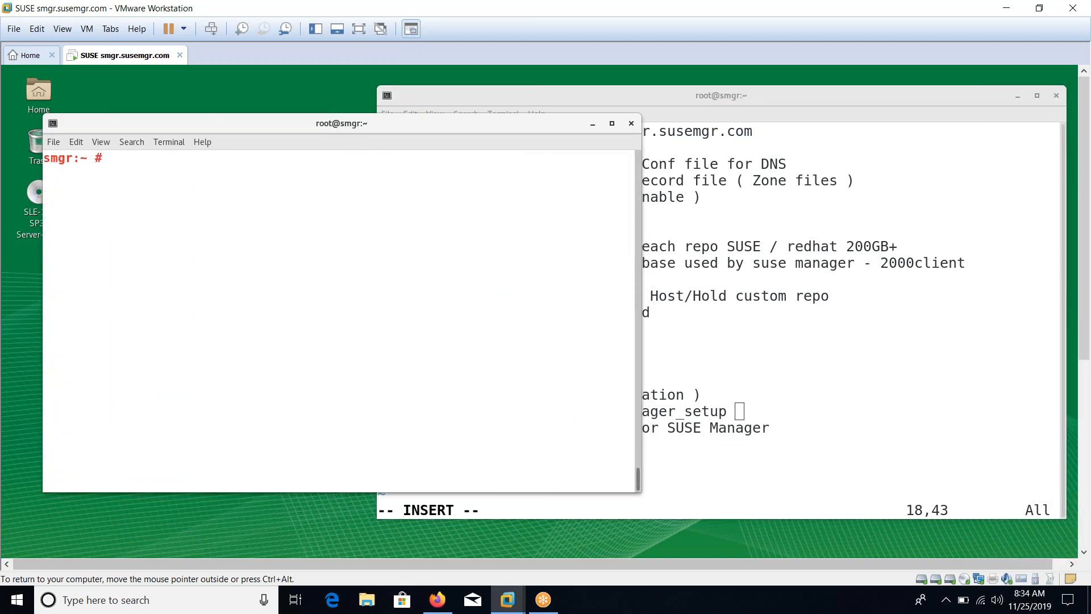
# Run yast2 susemanager_setup, correcting typos against the notes, which hits the 'hostname -f' error
pyautogui.write('yast2 susemg')
pyautogui.click(713, 493)
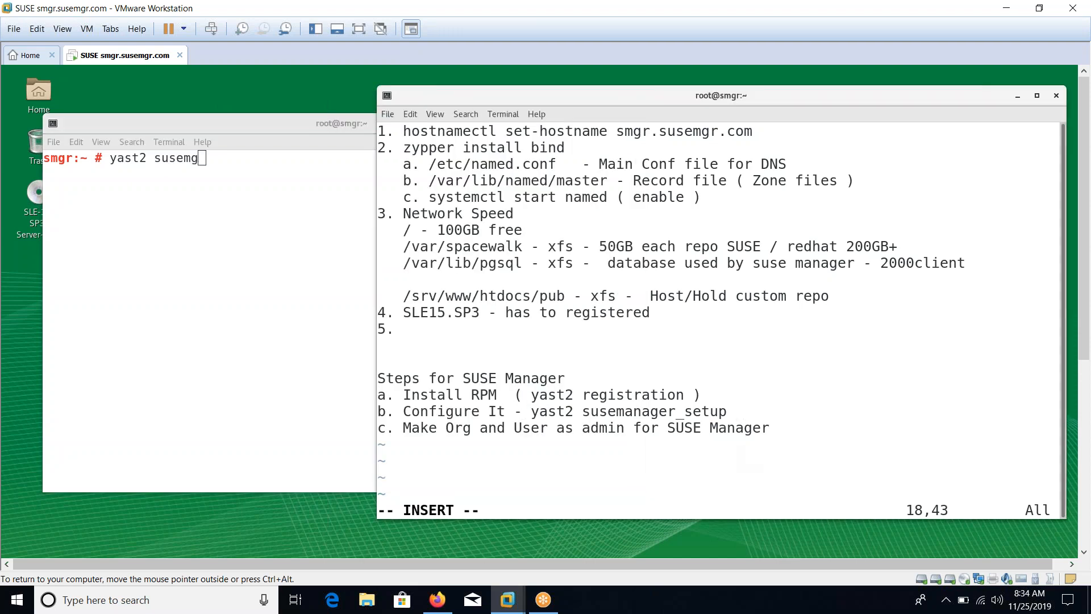
pyautogui.click(290, 357)
pyautogui.press('BackSpace')
pyautogui.press('BackSpace')
pyautogui.write('mana')
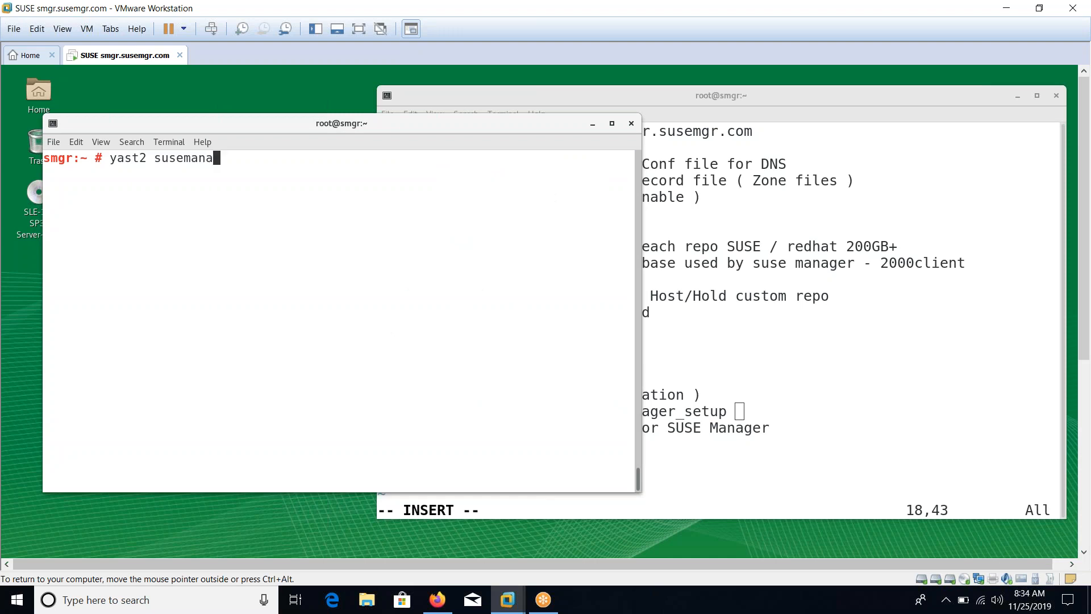
pyautogui.write('ger_setup')
pyautogui.press('Return')
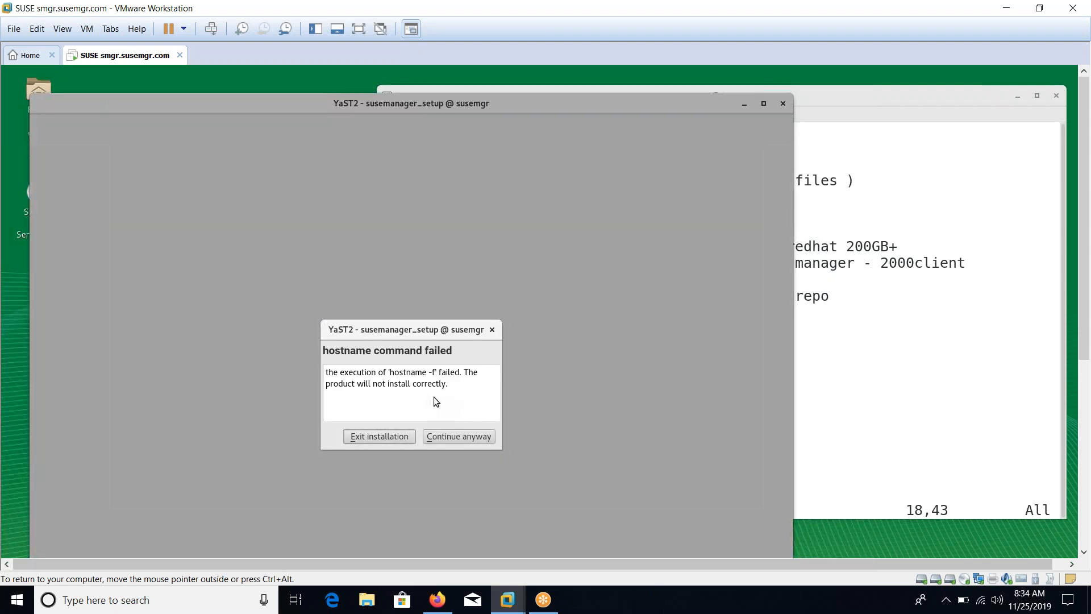
# Open a second terminal and run hostname, which returns susemgr
pyautogui.click(852, 379)
pyautogui.rightClick(569, 344)
pyautogui.click(583, 354)
pyautogui.write('hostname')
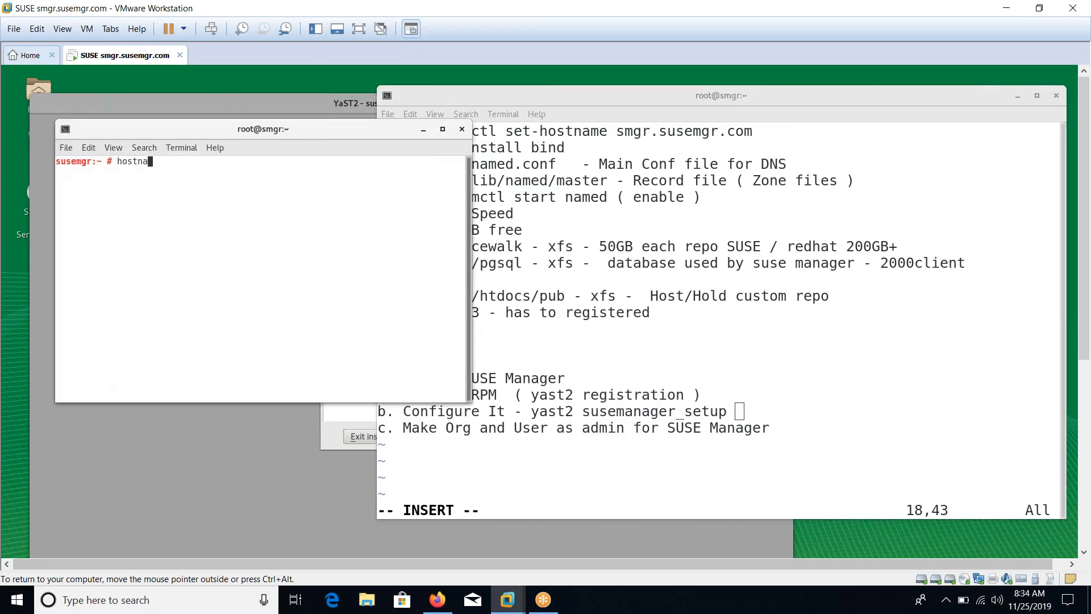
pyautogui.press('Return')
# Type cd /var/lib/named/ at the prompt and enlarge the terminal text
pyautogui.write('hsotname s')
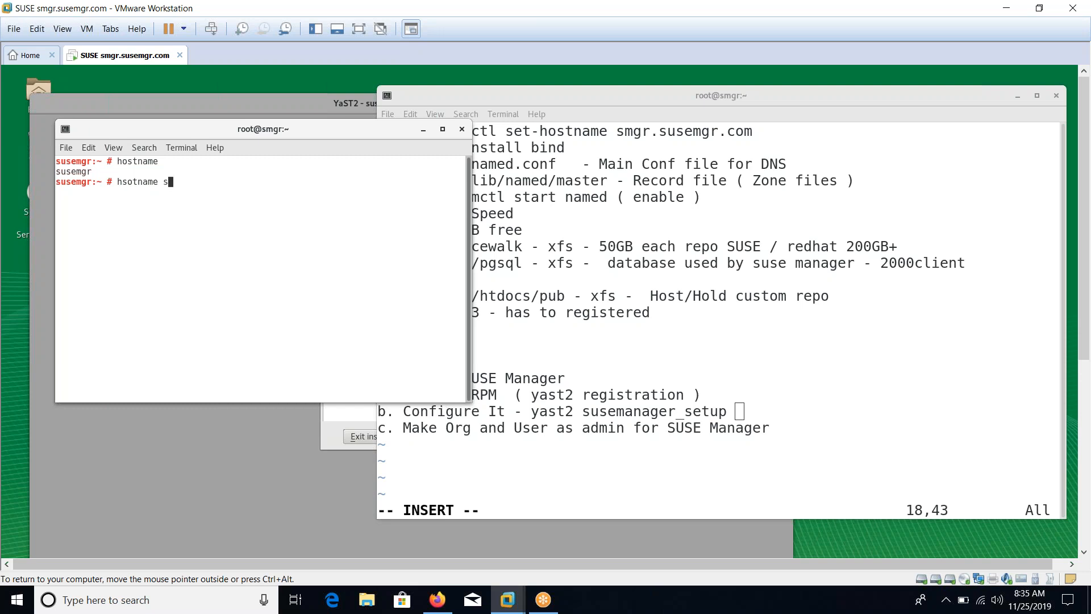
pyautogui.press('BackSpace')
pyautogui.press('BackSpace')
pyautogui.press('BackSpace')
pyautogui.press('BackSpace')
pyautogui.press('BackSpace')
pyautogui.press('BackSpace')
pyautogui.press('BackSpace')
pyautogui.press('BackSpace')
pyautogui.press('BackSpace')
pyautogui.press('BackSpace')
pyautogui.write('d /var/')
pyautogui.hotkey('ctrl', '+')
pyautogui.hotkey('ctrl', '+')
pyautogui.write('lib/named/')
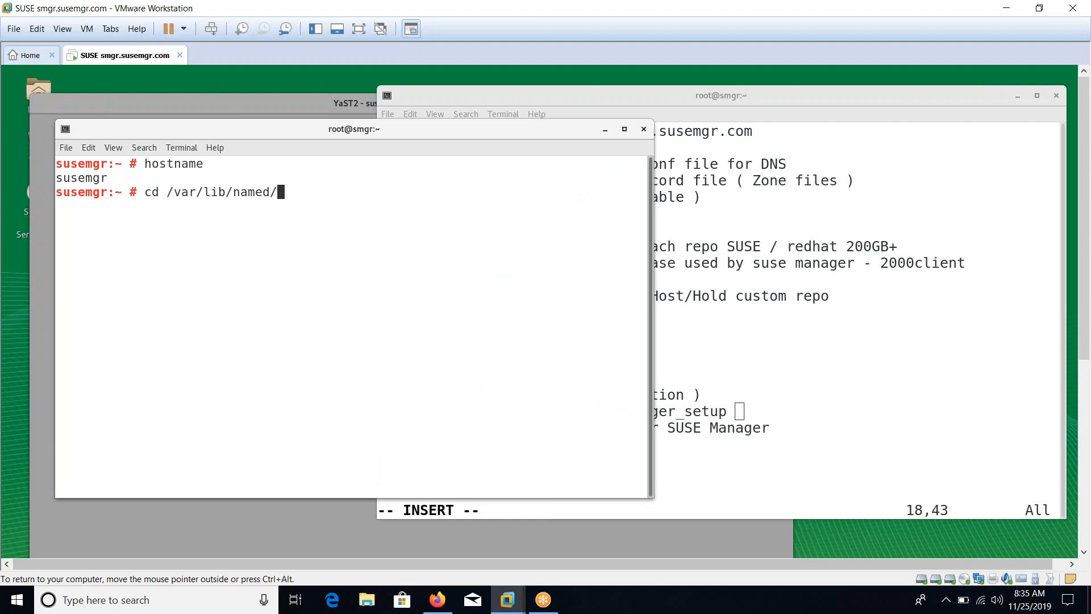
# Go into /var/lib/named and then its master folder, listing the contents of each
pyautogui.press('Return')
pyautogui.write('ls')
pyautogui.press('Return')
pyautogui.write('cd ')
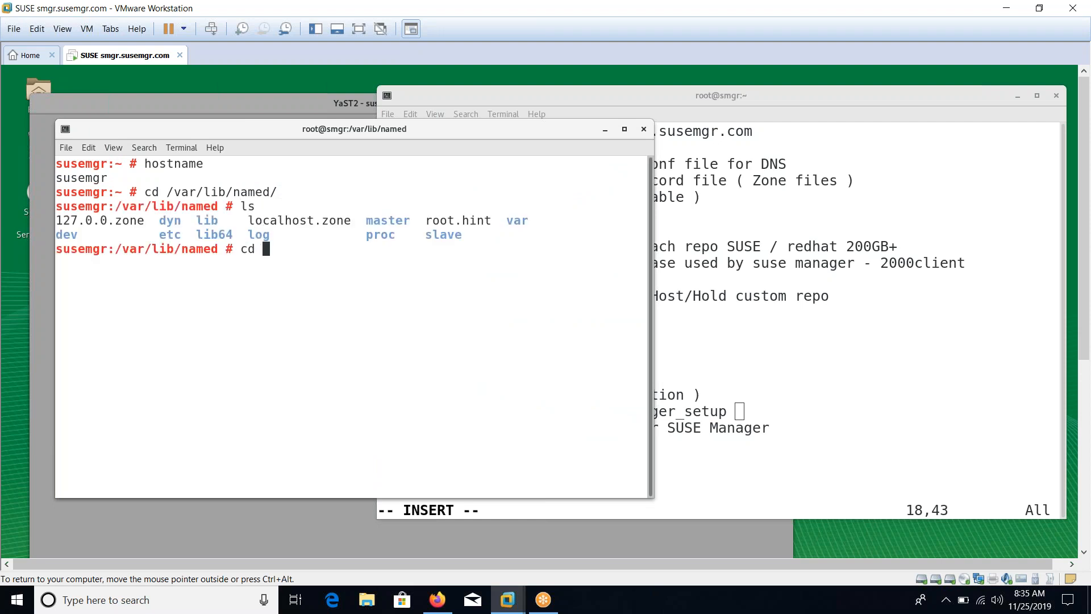
pyautogui.write('master/')
pyautogui.press('Return')
pyautogui.write('ls')
pyautogui.press('Return')
# View example.com.zone in vim and quit without changes, then begin a cat command on /etc
pyautogui.write('vim example.com.zone')
pyautogui.press('Return')
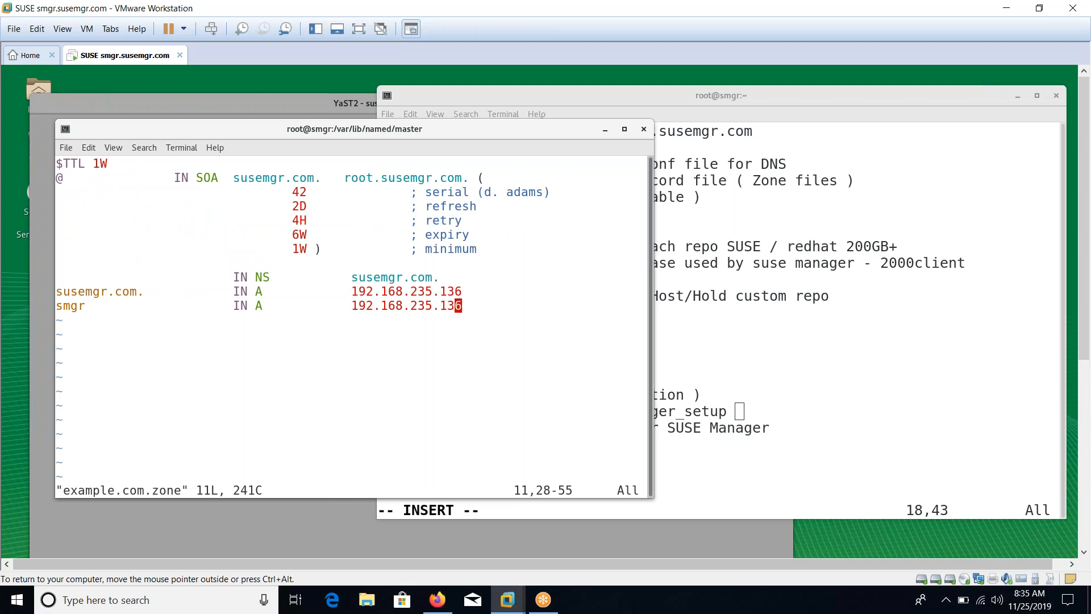
pyautogui.write(':q')
pyautogui.press('Return')
pyautogui.write('cat /etc/sysconfig/')
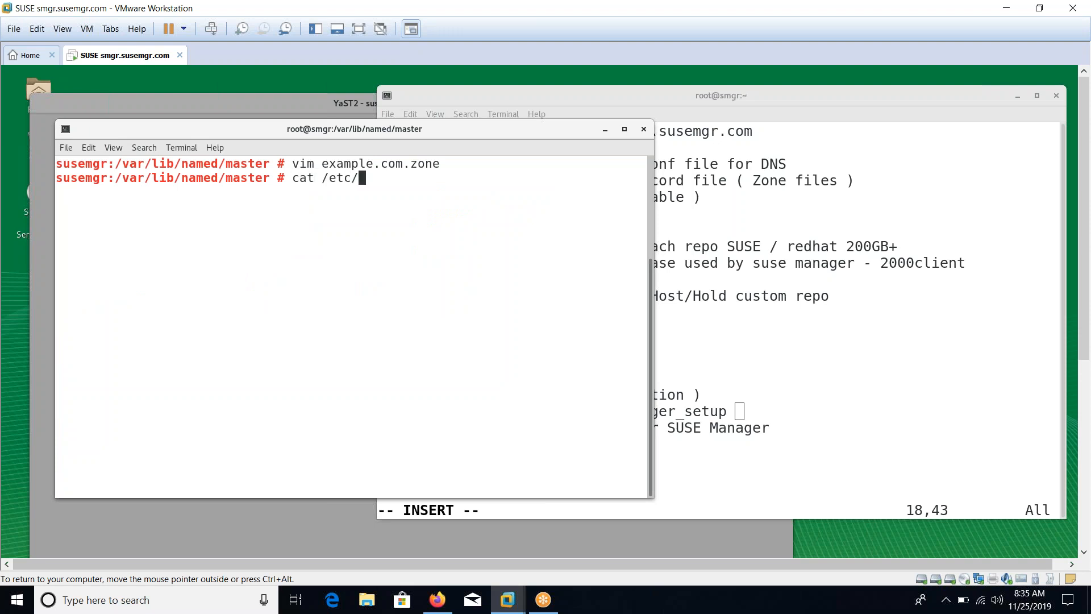
pyautogui.press('BackSpace')
pyautogui.press('BackSpace')
pyautogui.press('BackSpace')
pyautogui.press('BackSpace')
pyautogui.press('BackSpace')
pyautogui.press('BackSpace')
pyautogui.press('BackSpace')
pyautogui.press('BackSpace')
pyautogui.press('BackSpace')
pyautogui.press('BackSpace')
# Print /etc/hostname and the current running hostname
pyautogui.write('hostname')
pyautogui.press('Return')
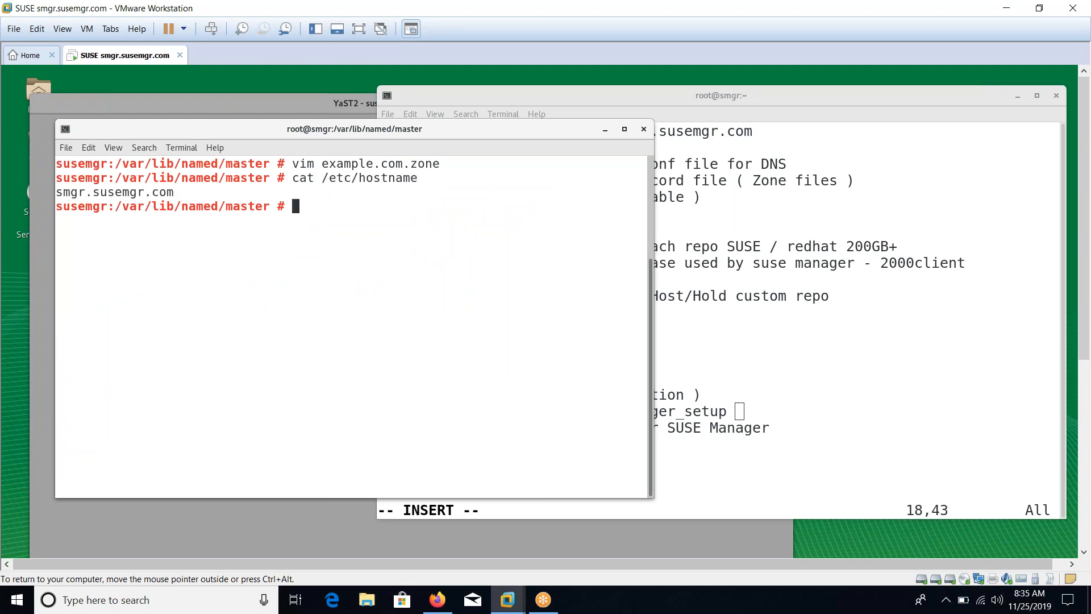
pyautogui.write('l')
pyautogui.press('BackSpace')
pyautogui.hotkey('ctrl', 'l')
pyautogui.write('hostname')
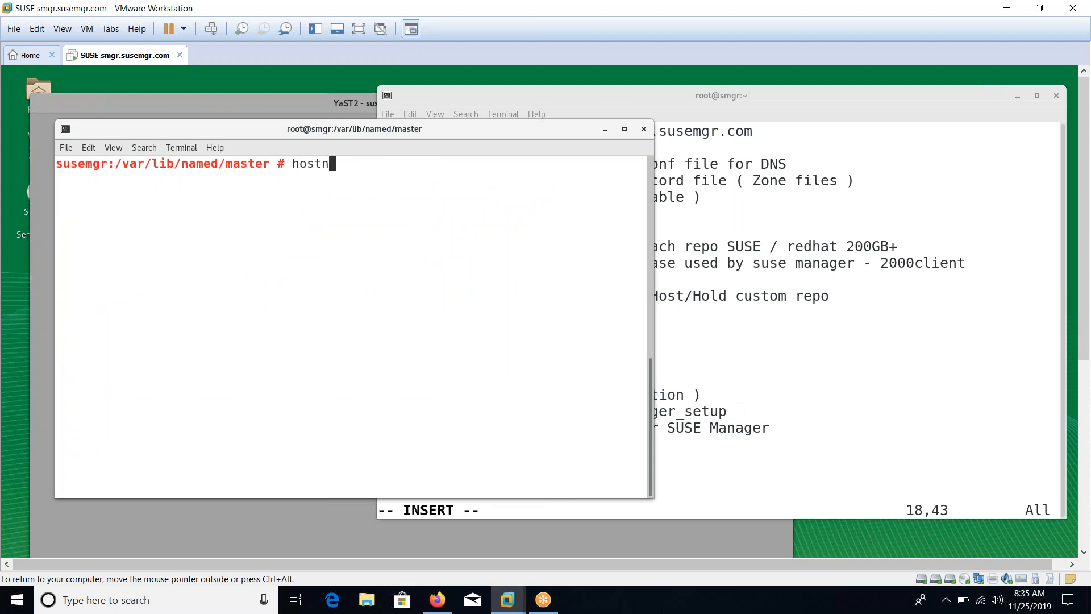
pyautogui.press('Return')
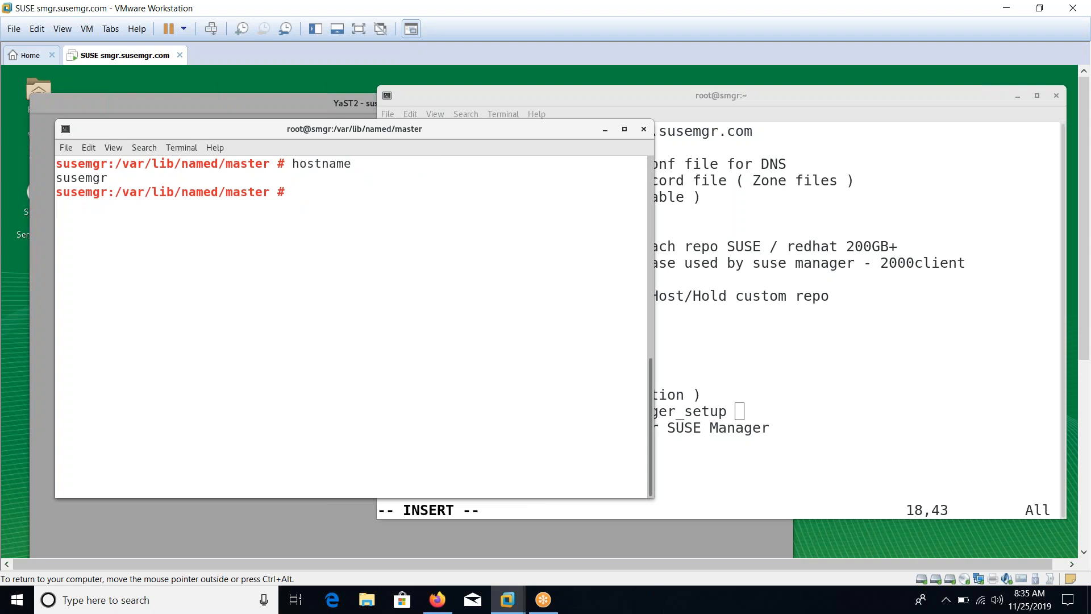
# Set the running hostname to smgr.susemgr.com
pyautogui.write('hostnameset')
pyautogui.press('BackSpace')
pyautogui.press('BackSpace')
pyautogui.press('BackSpace')
pyautogui.press('BackSpace')
pyautogui.write('set-hostname smgr.suse.mg')
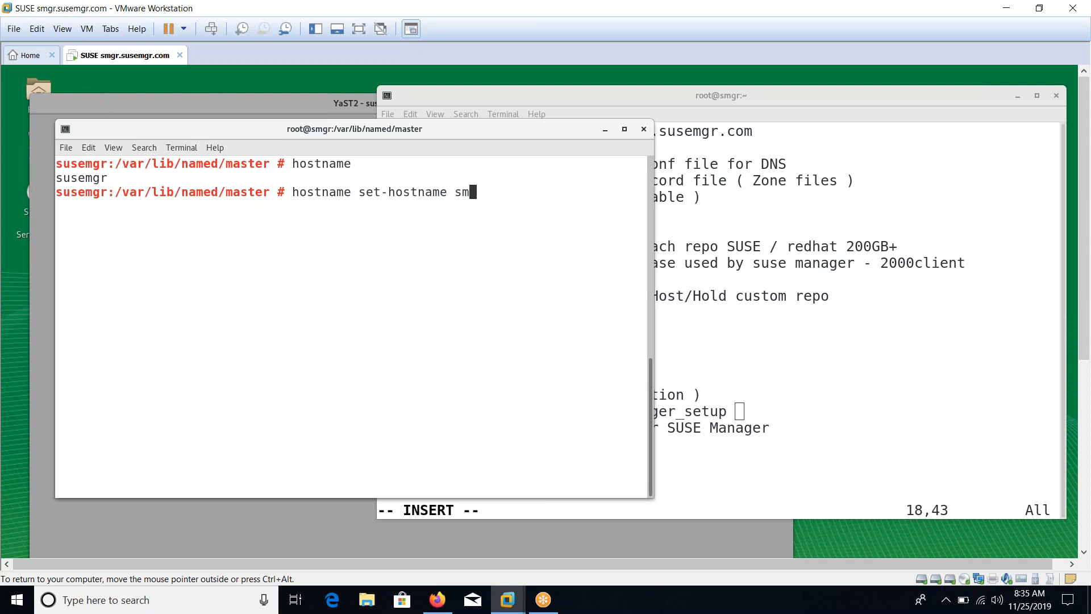
pyautogui.press('BackSpace')
pyautogui.press('BackSpace')
pyautogui.press('BackSpace')
pyautogui.write('mgr.com')
pyautogui.press('Return')
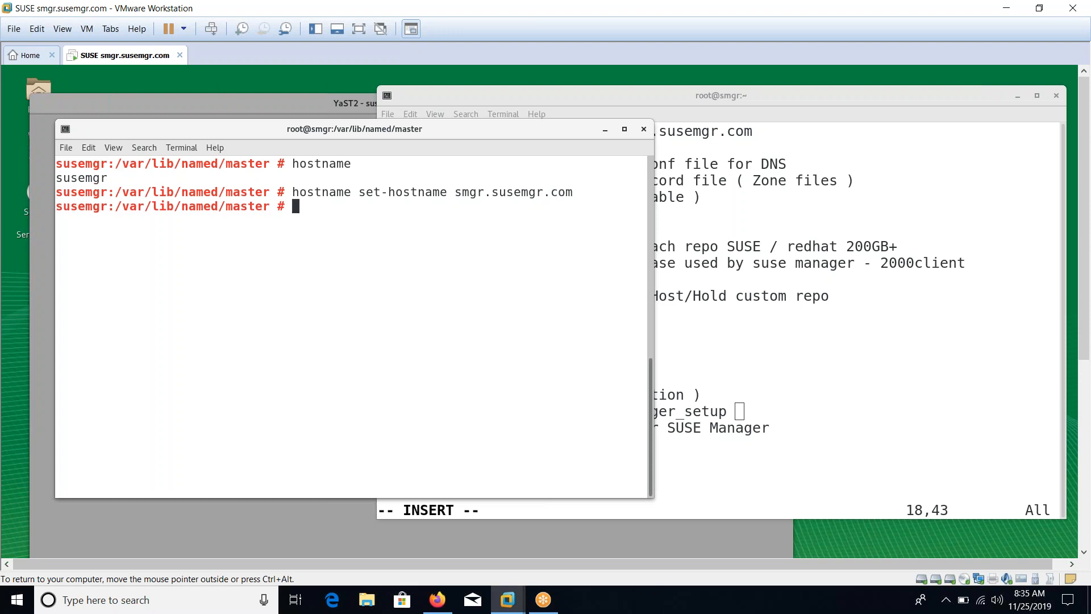
pyautogui.press('Up')
pyautogui.press('Left')
pyautogui.press('Left')
pyautogui.press('Left')
pyautogui.press('Left')
pyautogui.press('Left')
pyautogui.press('Left')
pyautogui.press('Left')
pyautogui.press('Left')
pyautogui.press('Left')
pyautogui.press('Left')
pyautogui.press('Left')
pyautogui.press('Left')
pyautogui.press('Left')
pyautogui.press('Left')
pyautogui.press('Left')
pyautogui.press('Left')
pyautogui.press('Left')
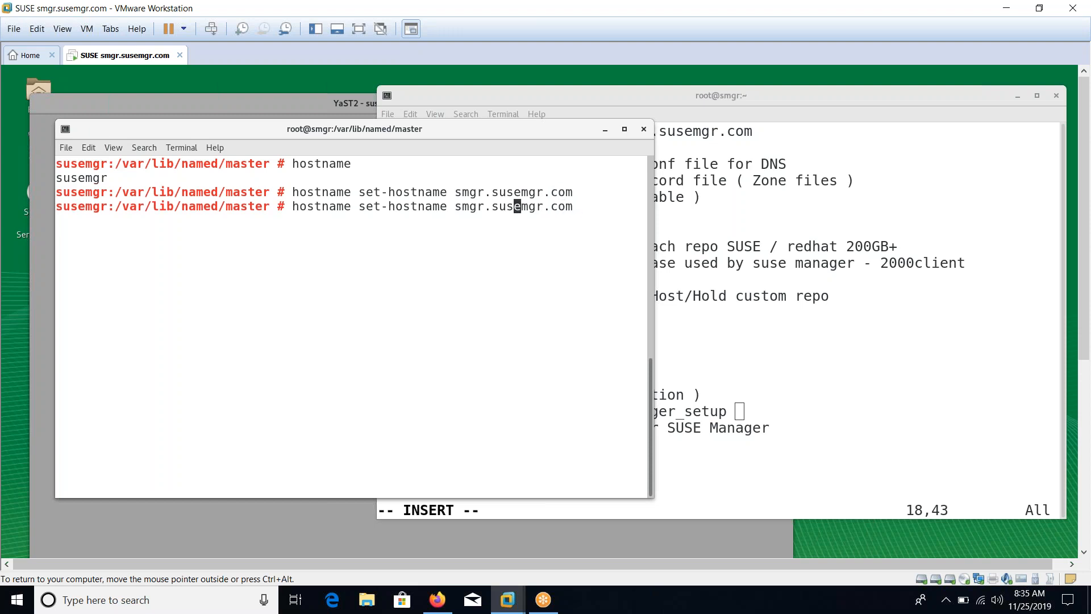
pyautogui.press('BackSpace')
pyautogui.press('BackSpace')
pyautogui.press('BackSpace')
pyautogui.press('BackSpace')
pyautogui.press('BackSpace')
pyautogui.press('BackSpace')
pyautogui.press('BackSpace')
pyautogui.press('BackSpace')
pyautogui.press('BackSpace')
pyautogui.press('BackSpace')
pyautogui.press('BackSpace')
pyautogui.press('BackSpace')
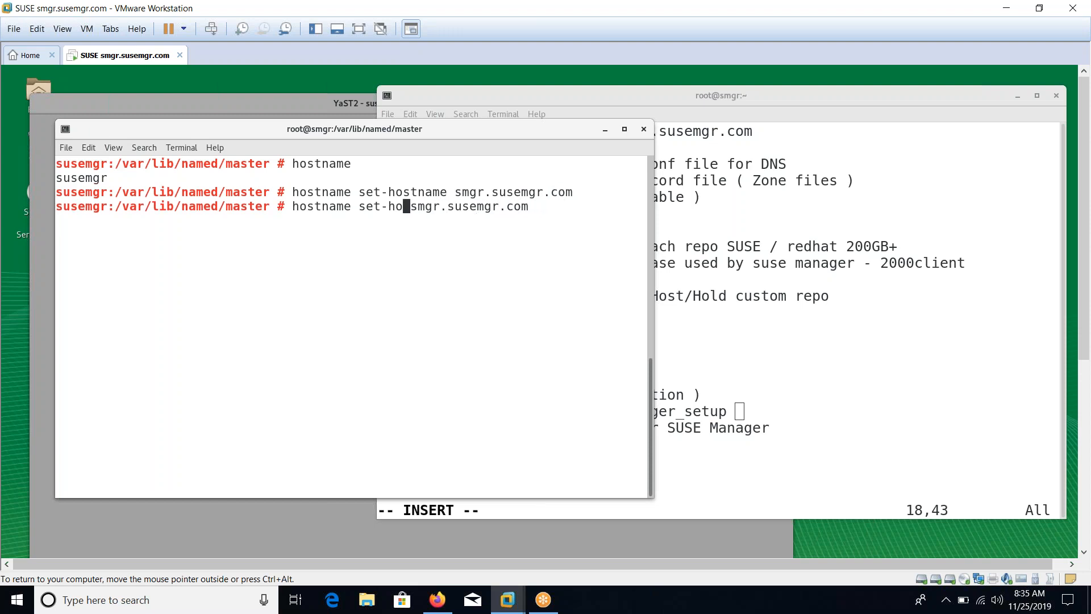
pyautogui.press('Return')
# Close the terminal, open a fresh one and enlarge its text
pyautogui.hotkey('ctrl', 'd')
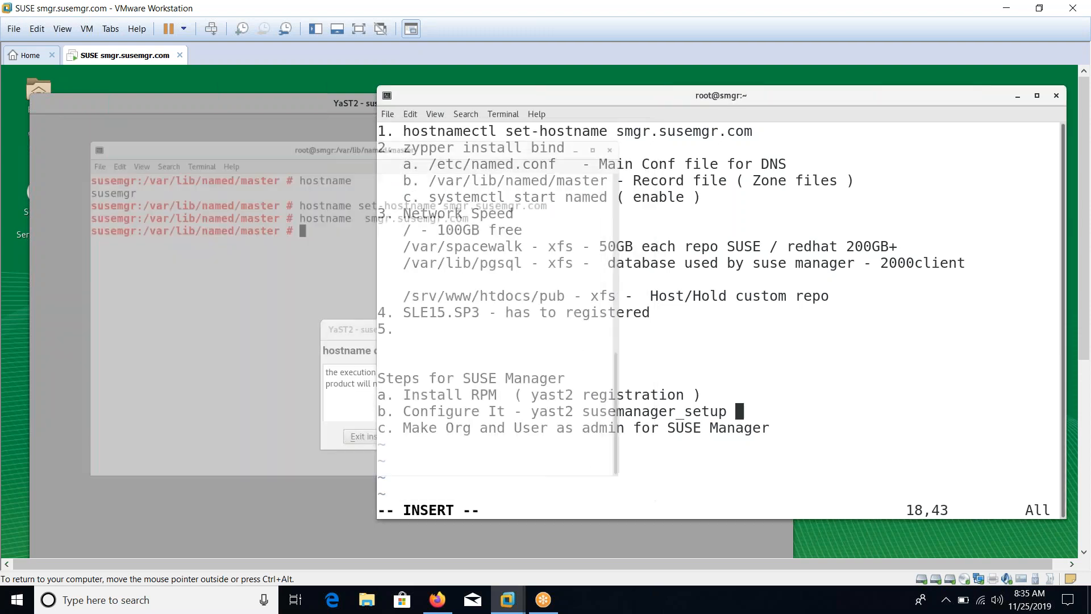
pyautogui.rightClick(578, 329)
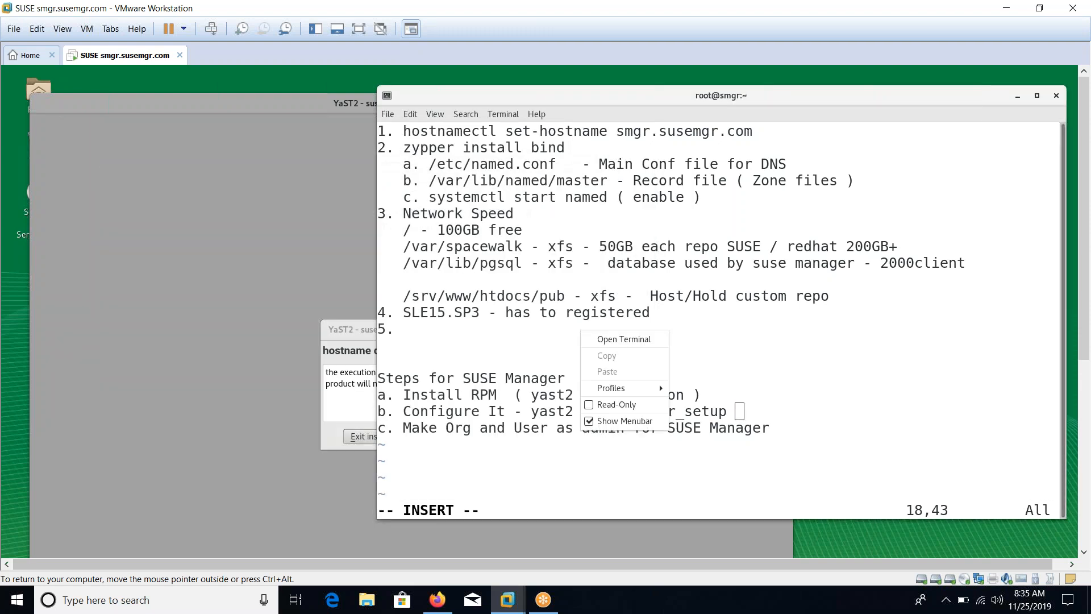
pyautogui.click(593, 339)
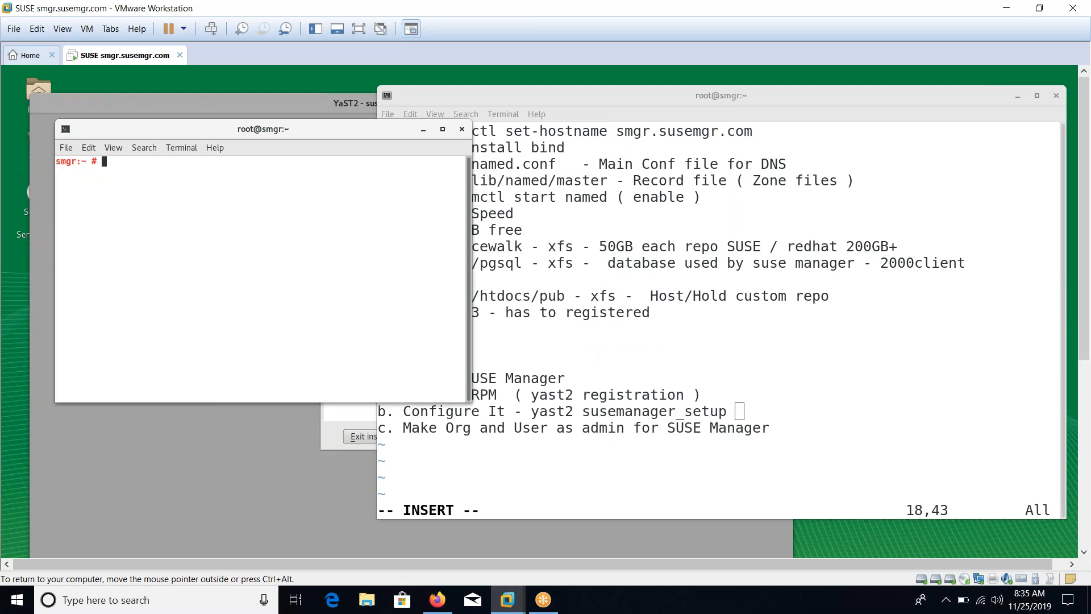
pyautogui.hotkey('ctrl', '+')
pyautogui.hotkey('ctrl', '+')
pyautogui.hotkey('ctrl', '+')
# Verify the hostname in the new terminal and abort the failed SUSE Manager setup
pyautogui.write('hostname')
pyautogui.press('Return')
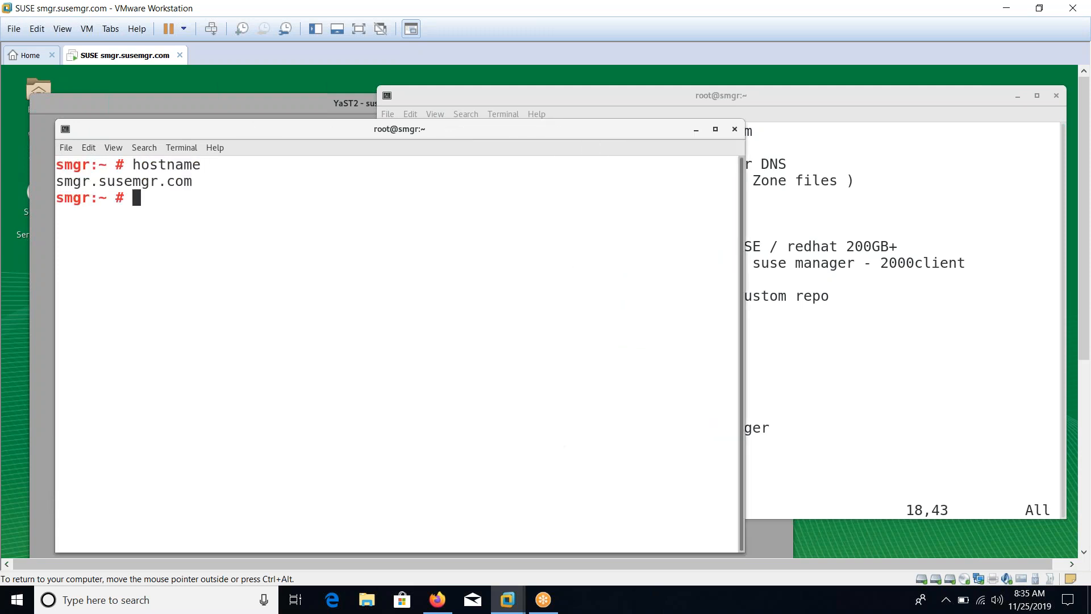
pyautogui.click(315, 101)
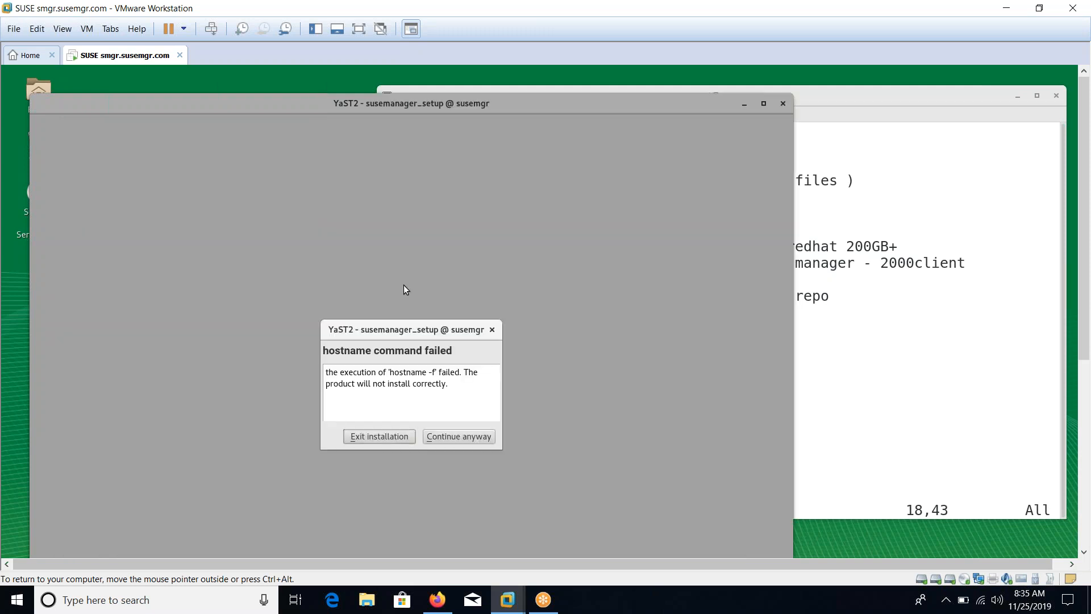
pyautogui.click(393, 436)
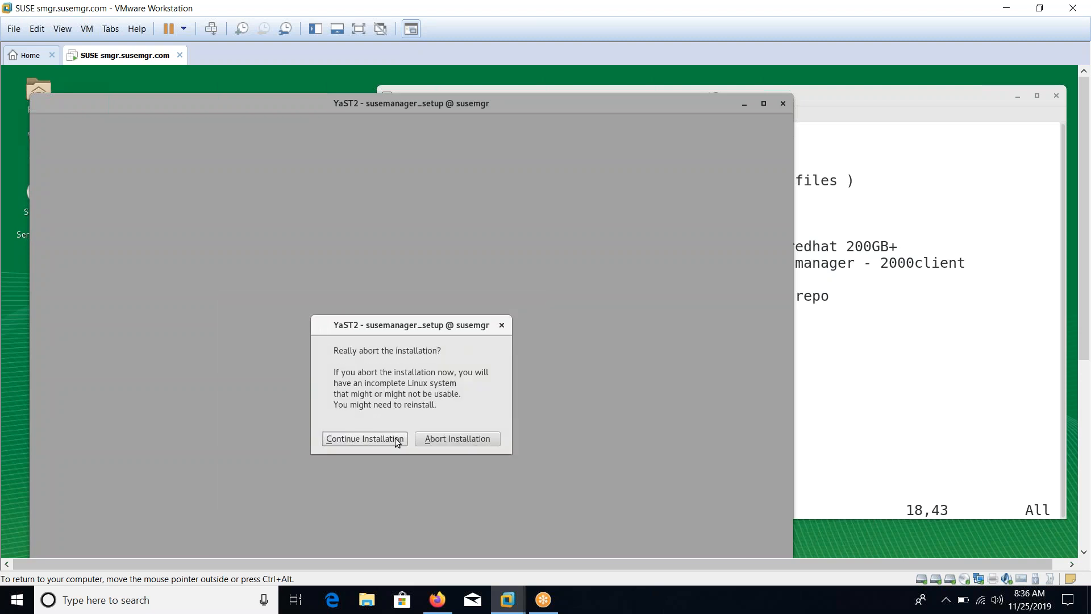
pyautogui.click(434, 441)
# Relaunch the SUSE Manager setup from the earlier terminal and recheck the hostname
pyautogui.press('Up')
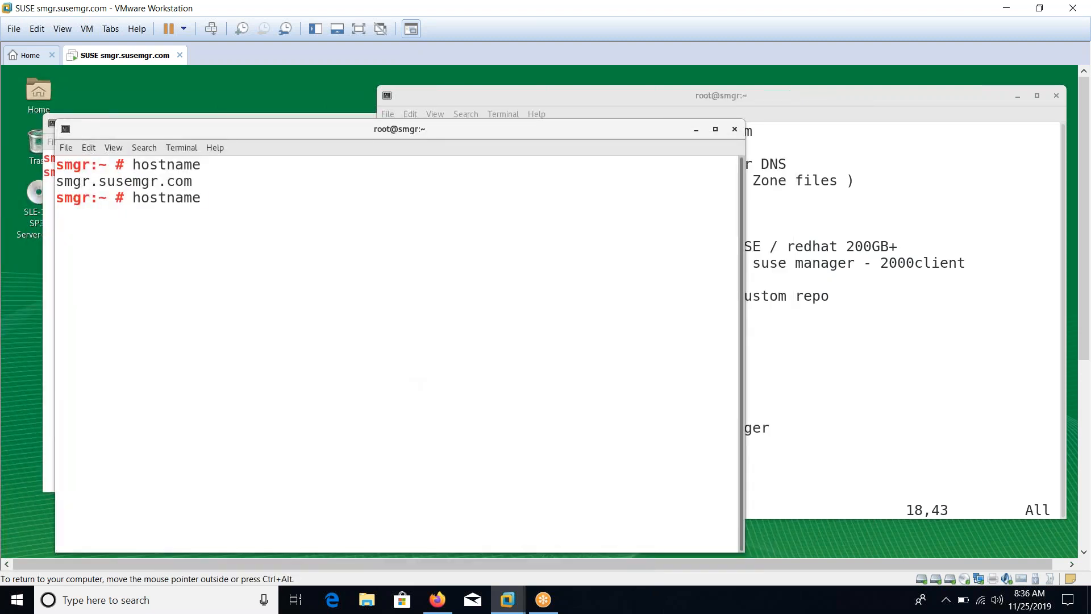
pyautogui.moveTo(190, 134); pyautogui.dragTo(329, 203)
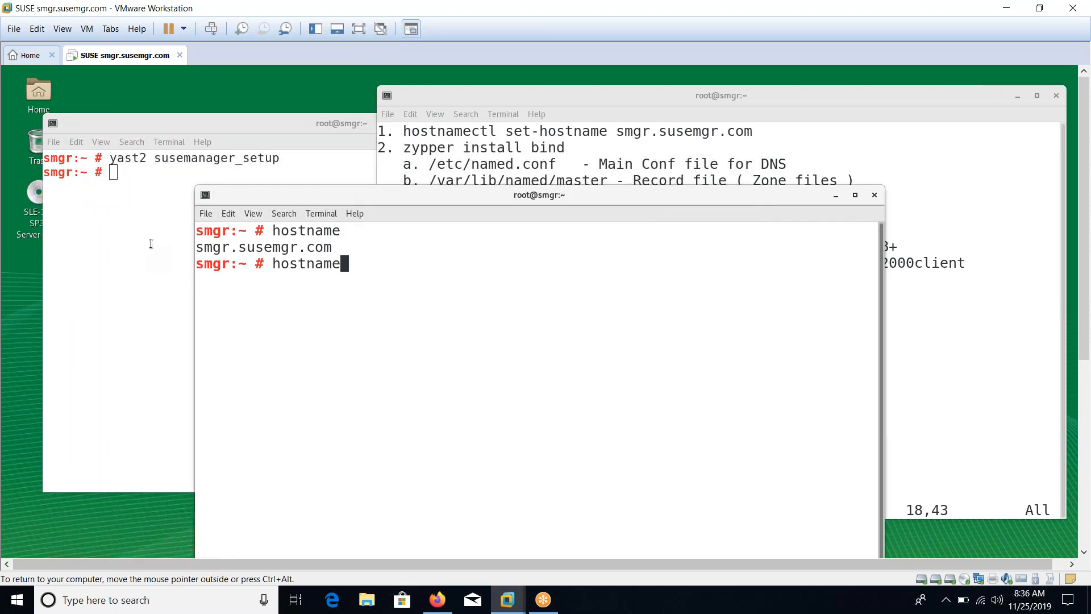
pyautogui.click(151, 243)
pyautogui.press('Up')
pyautogui.press('Return')
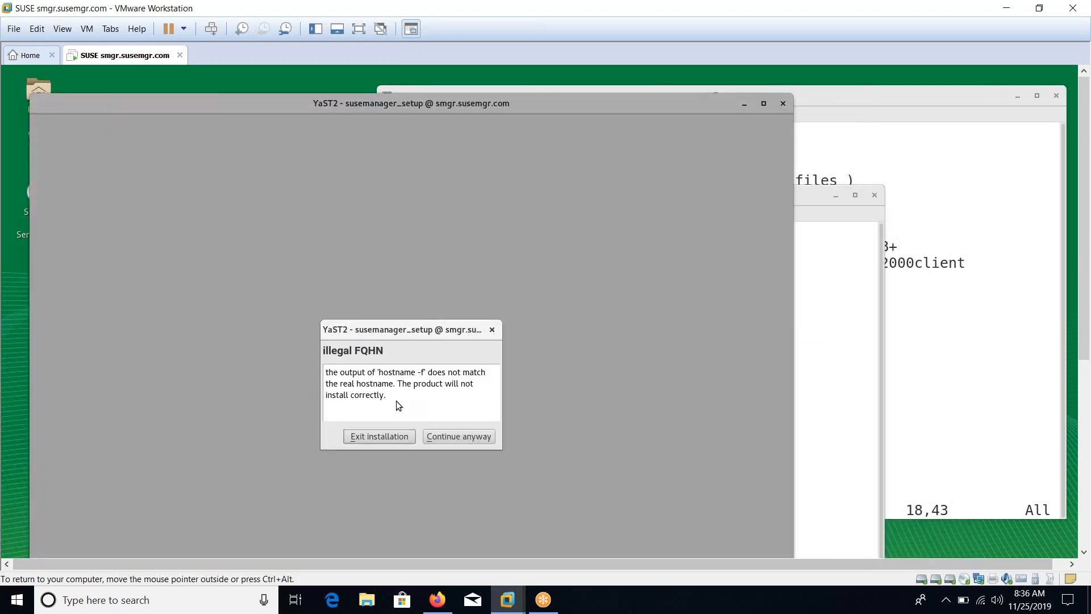
pyautogui.click(821, 400)
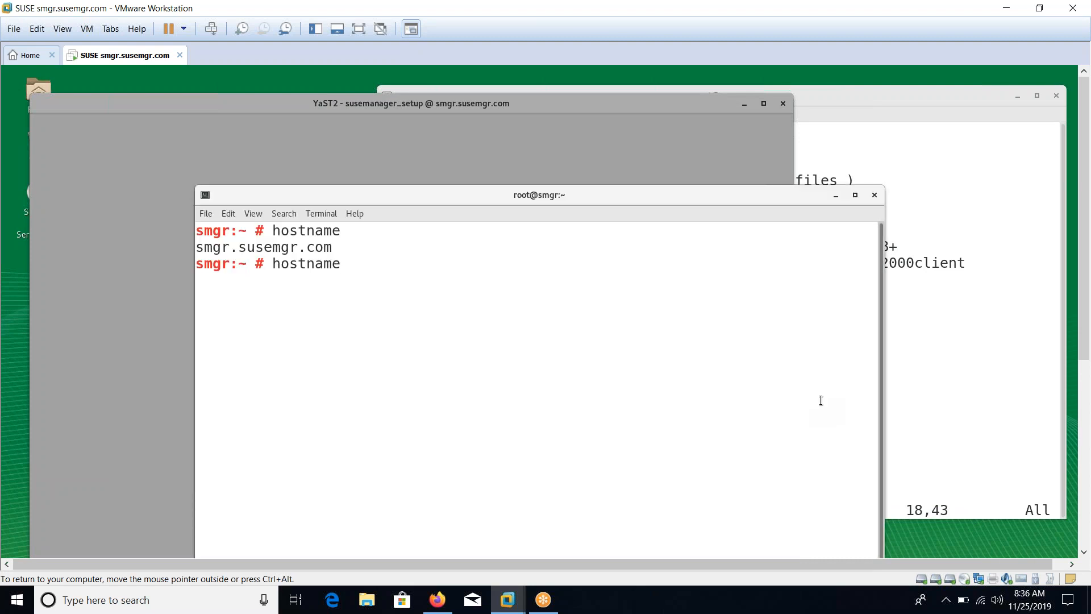
pyautogui.press('Return')
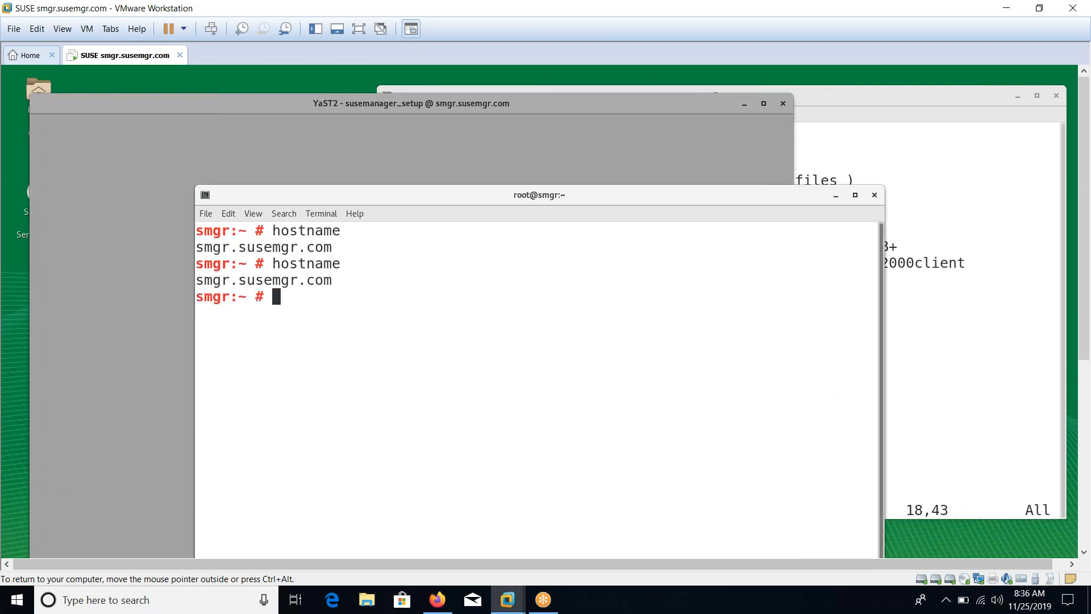
# Look up smgr.susemgr.com and the short name smgr with nslookup
pyautogui.write('nslookup smgr.susemgr.com')
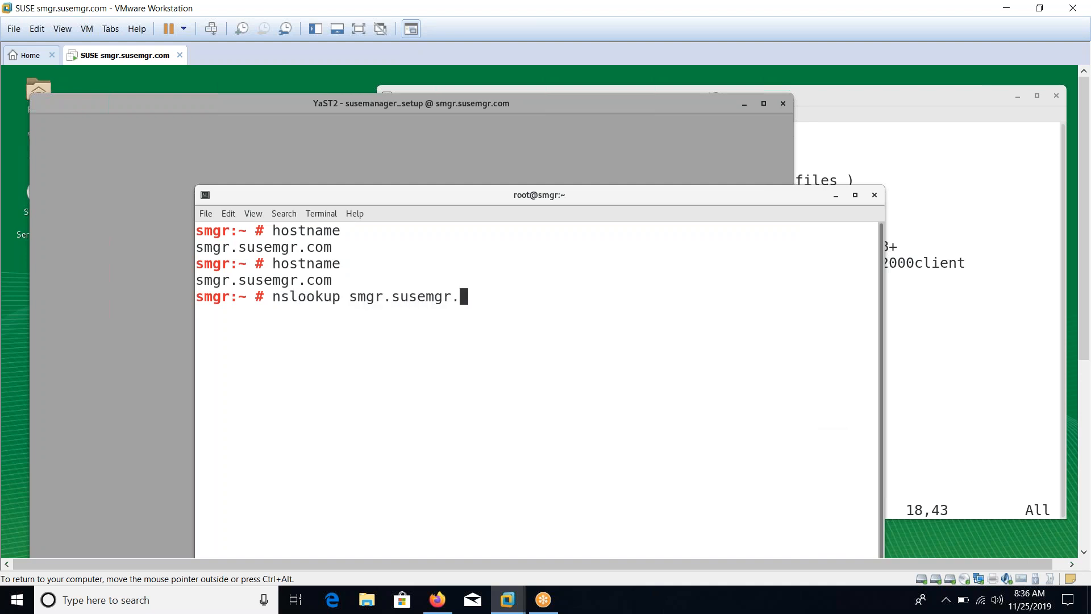
pyautogui.hotkey('ctrl', 'l')
pyautogui.press('Return')
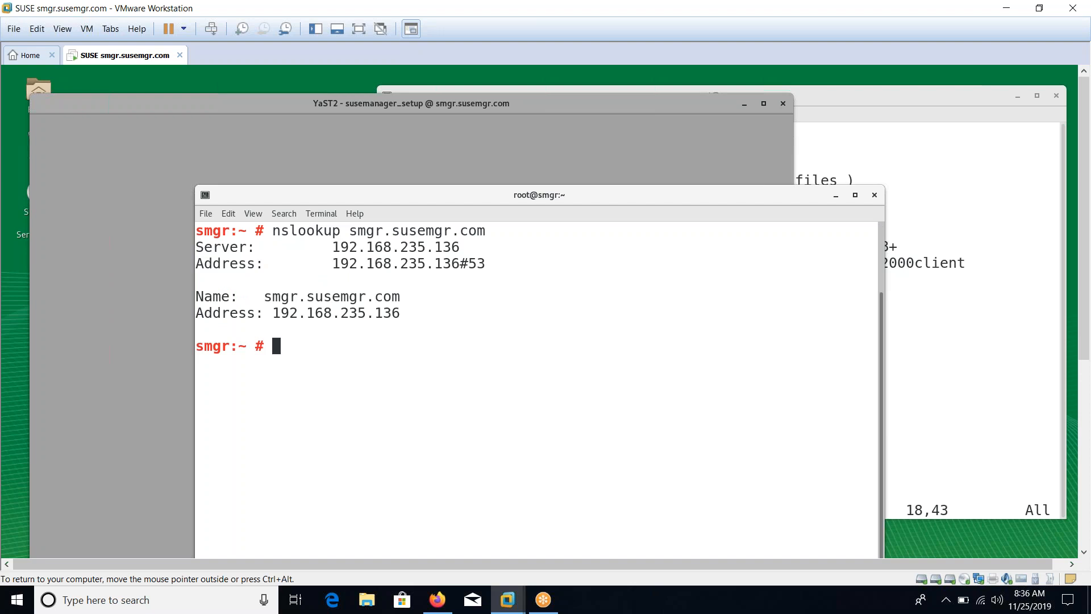
pyautogui.press('Up')
pyautogui.press('BackSpace')
pyautogui.press('BackSpace')
pyautogui.press('BackSpace')
pyautogui.press('BackSpace')
pyautogui.press('BackSpace')
pyautogui.press('BackSpace')
pyautogui.press('BackSpace')
pyautogui.press('BackSpace')
pyautogui.press('BackSpace')
pyautogui.press('BackSpace')
pyautogui.press('BackSpace')
pyautogui.press('BackSpace')
pyautogui.press('Return')
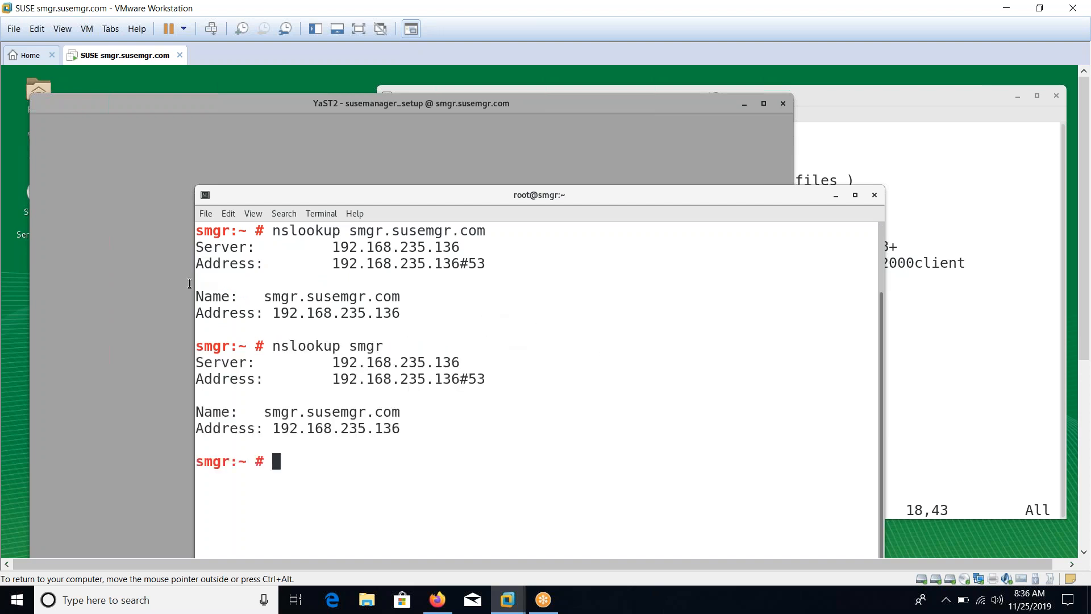
# Run hostname -f and compare it with the setup wizard's warning
pyautogui.click(142, 294)
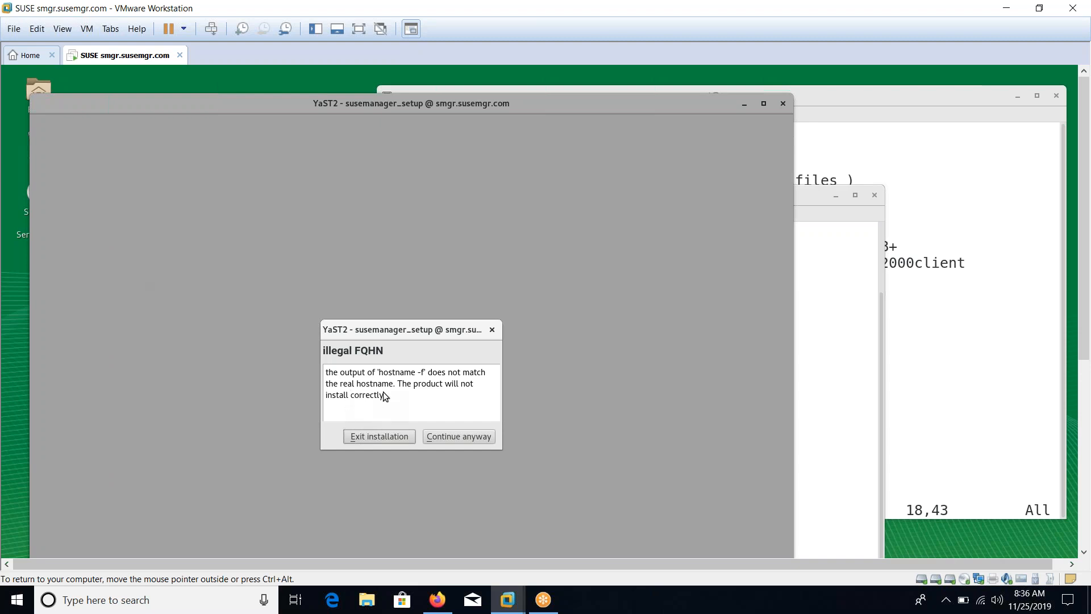
pyautogui.click(818, 348)
pyautogui.write('hostname -f')
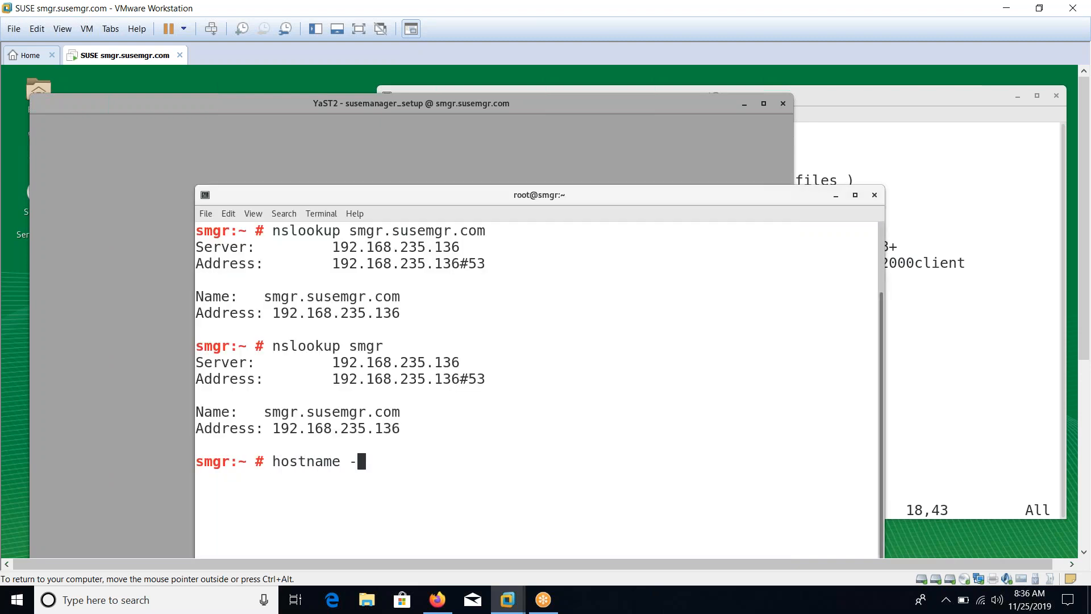
pyautogui.hotkey('ctrl', 'l')
pyautogui.press('Return')
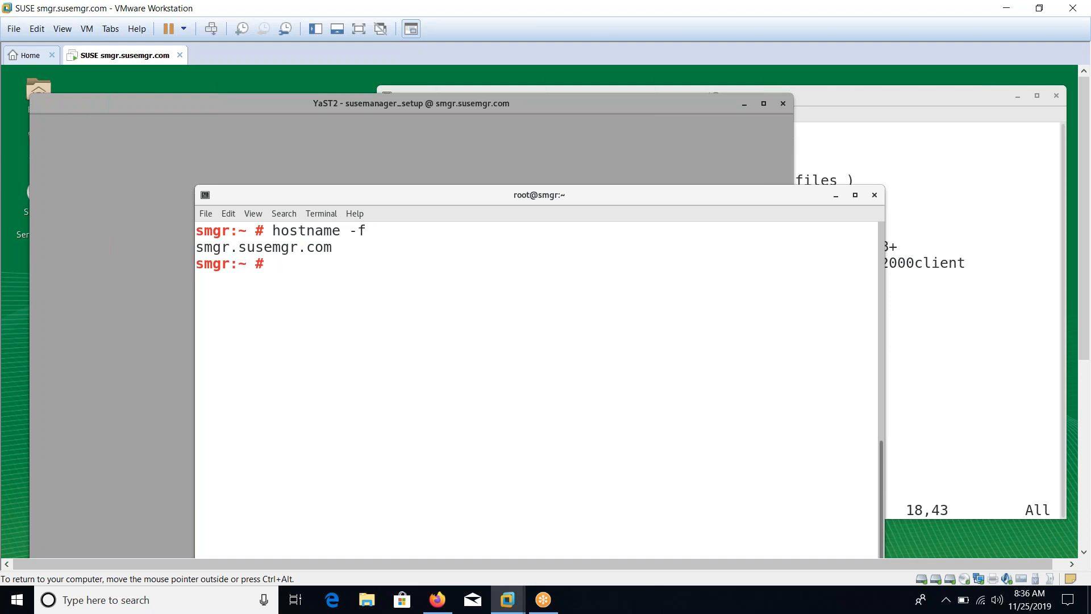
pyautogui.click(636, 176)
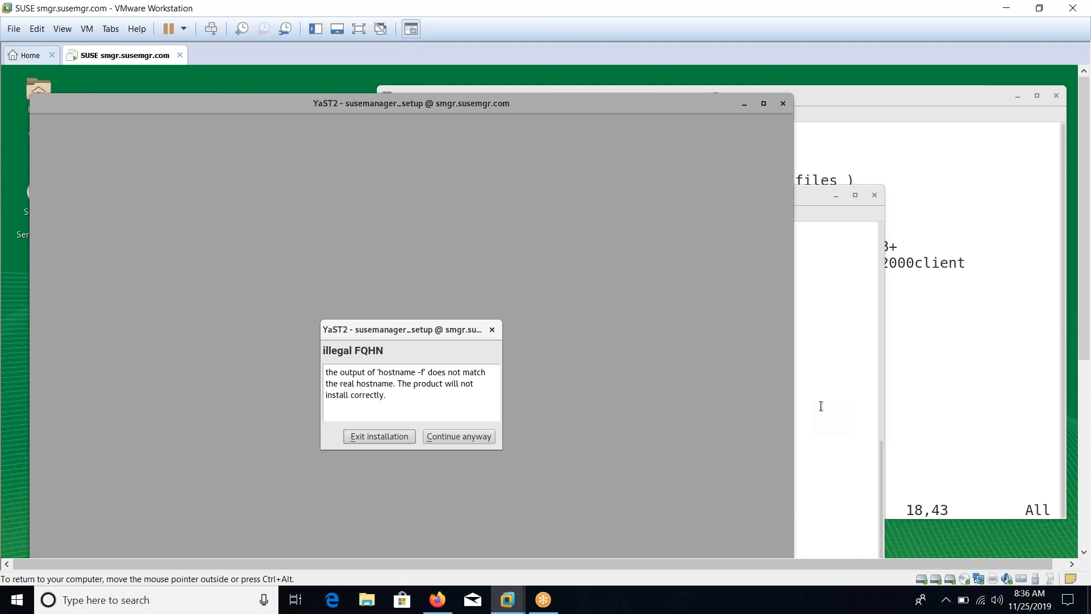
# Rerun hostname -f and nslookup smgr, resolving to 192.168.235.136, then clear the terminal
pyautogui.click(819, 402)
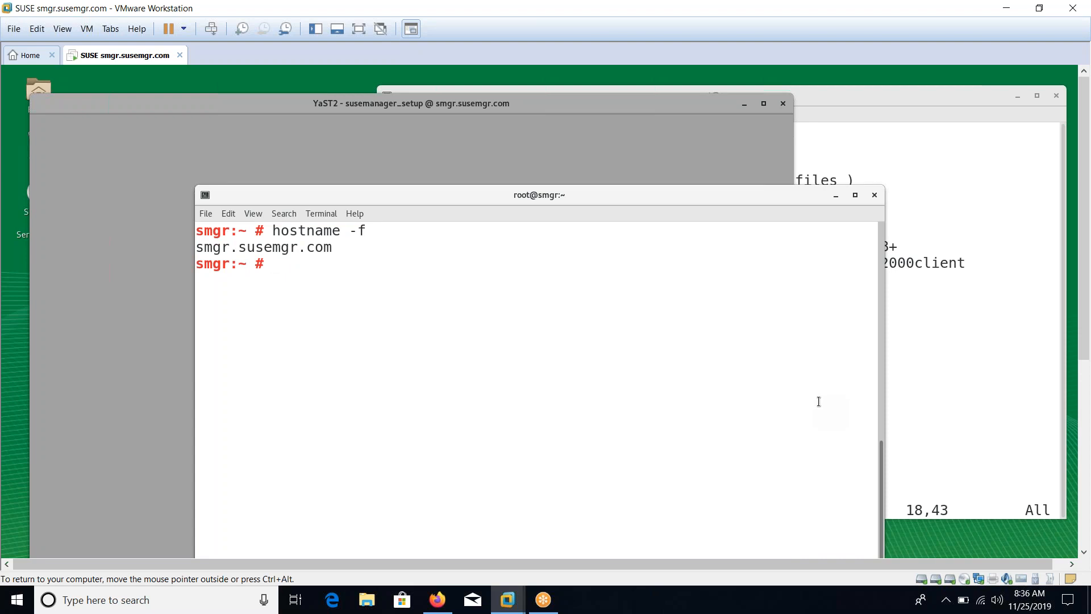
pyautogui.press('Up')
pyautogui.hotkey('ctrl', 'l')
pyautogui.press('Return')
pyautogui.write('nslookup smgr')
pyautogui.press('Return')
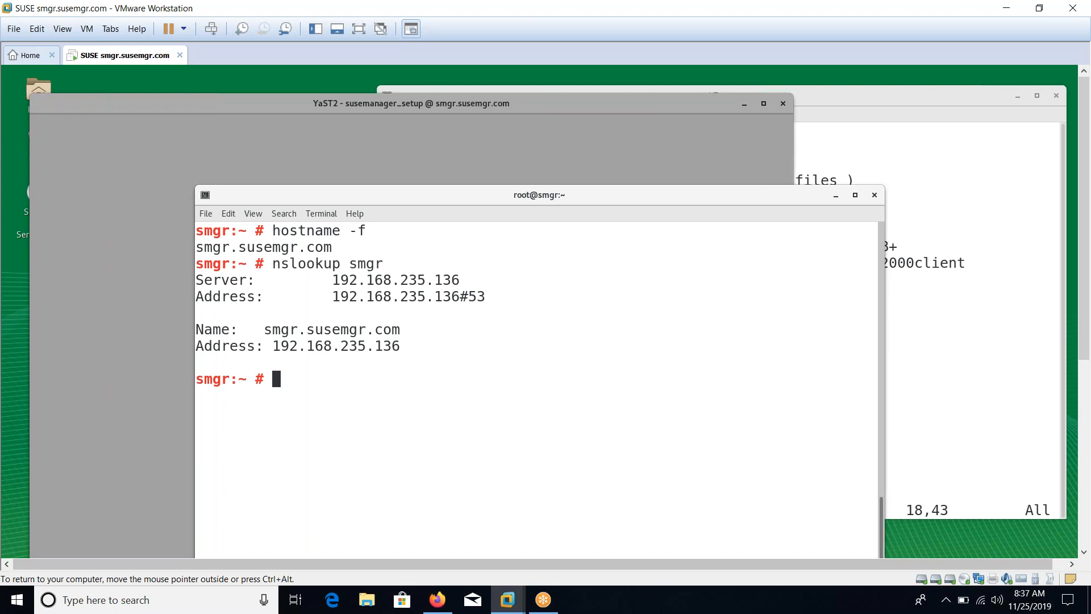
pyautogui.hotkey('ctrl', 'l')
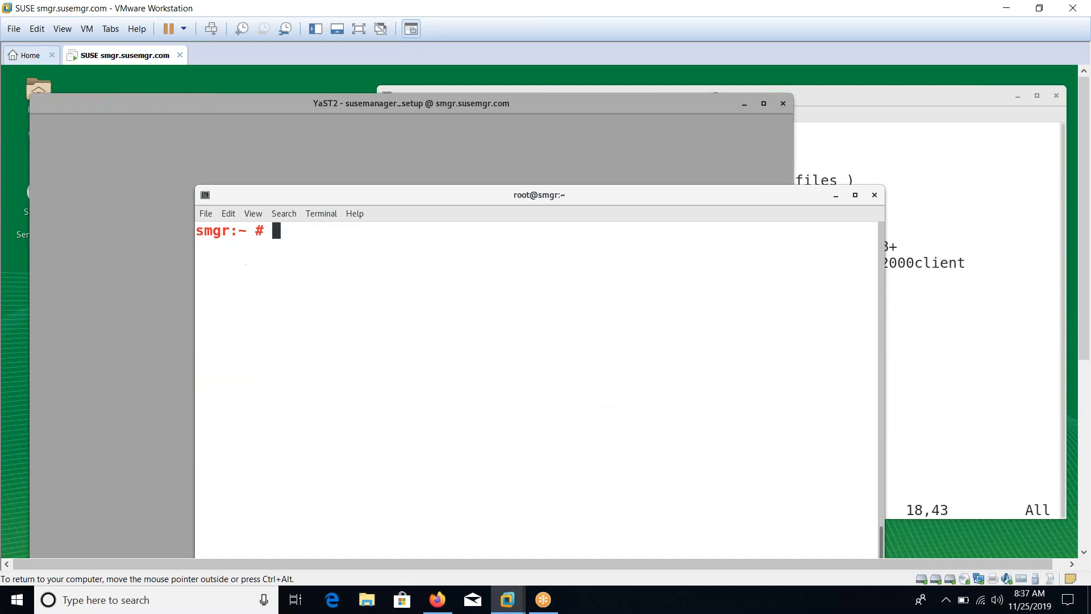
pyautogui.click(508, 137)
# Continue past the illegal FQHN warning, go full screen, and set up SUSE Manager from scratch
pyautogui.click(470, 438)
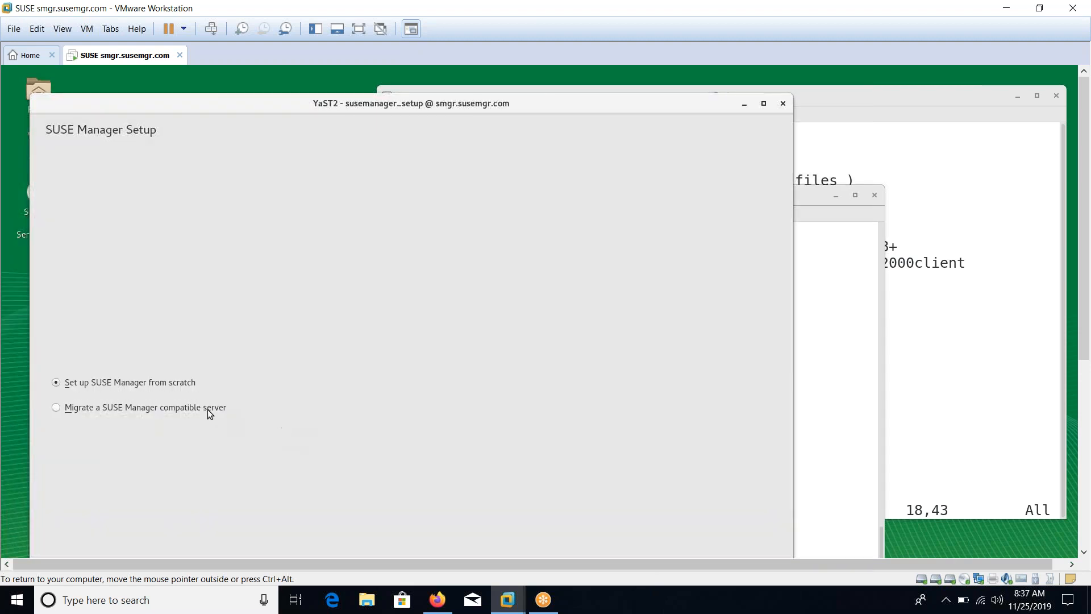
pyautogui.click(359, 29)
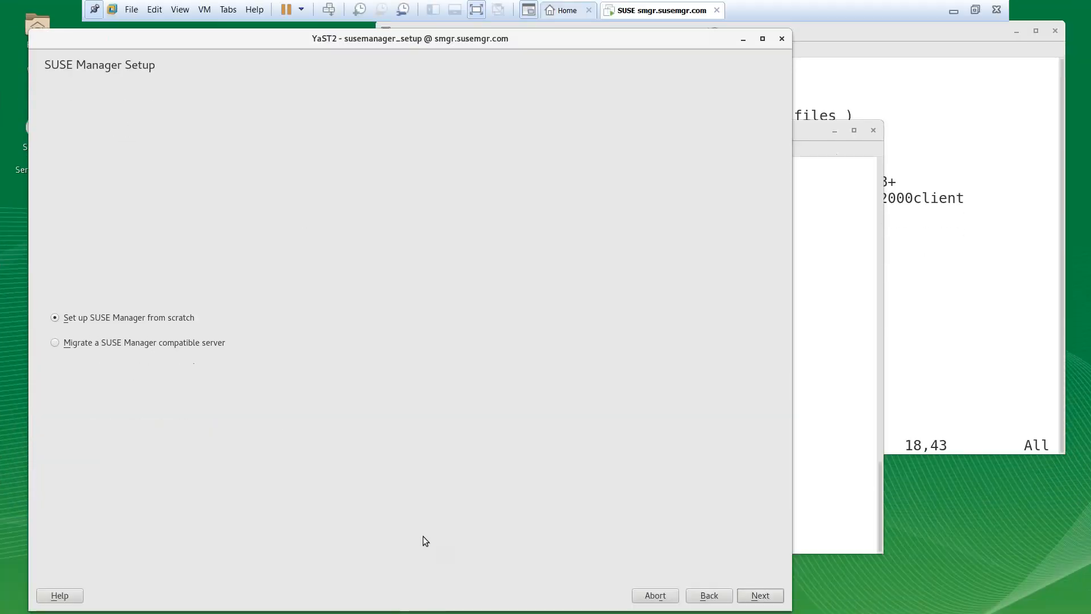
pyautogui.click(974, 11)
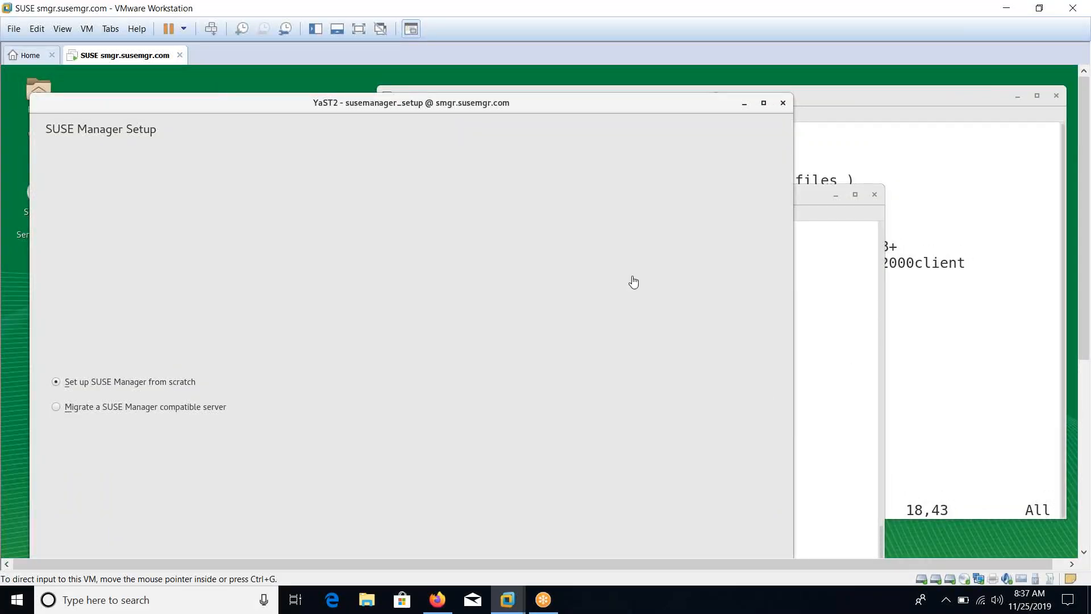
pyautogui.click(359, 29)
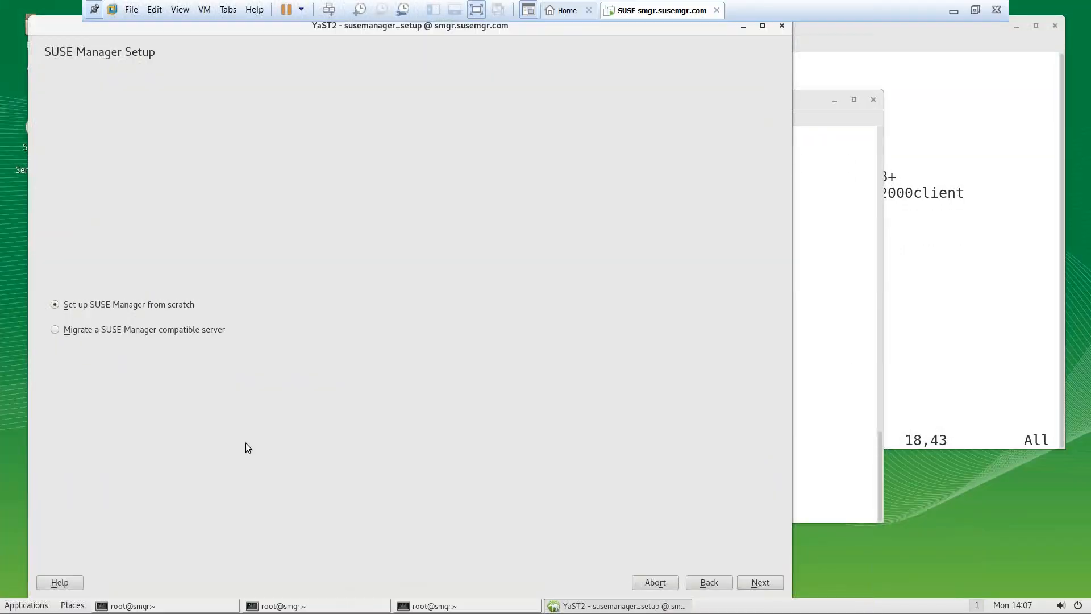
pyautogui.click(757, 581)
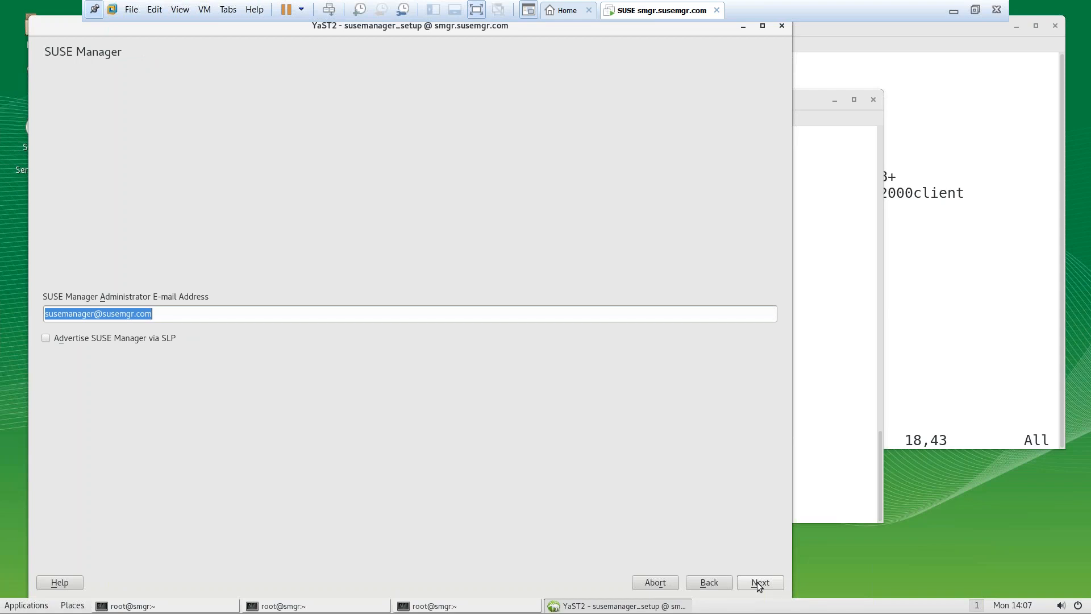
pyautogui.click(760, 582)
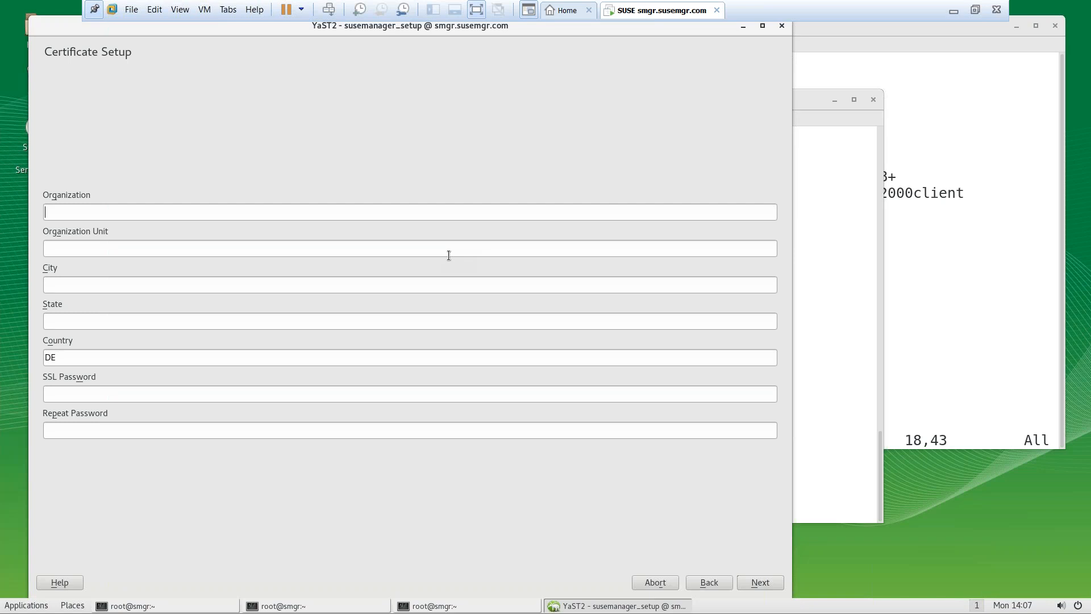
# Enter Organization Software Solution, Unit Education, City and State DELHI, and Country IN
pyautogui.write('TRA')
pyautogui.press('BackSpace')
pyautogui.press('BackSpace')
pyautogui.press('BackSpace')
pyautogui.write('Solu')
pyautogui.press('BackSpace')
pyautogui.press('BackSpace')
pyautogui.write('ftware SolutionEDUC')
pyautogui.press('BackSpace')
pyautogui.press('BackSpace')
pyautogui.press('BackSpace')
pyautogui.write('ducation')
pyautogui.write('DELHI')
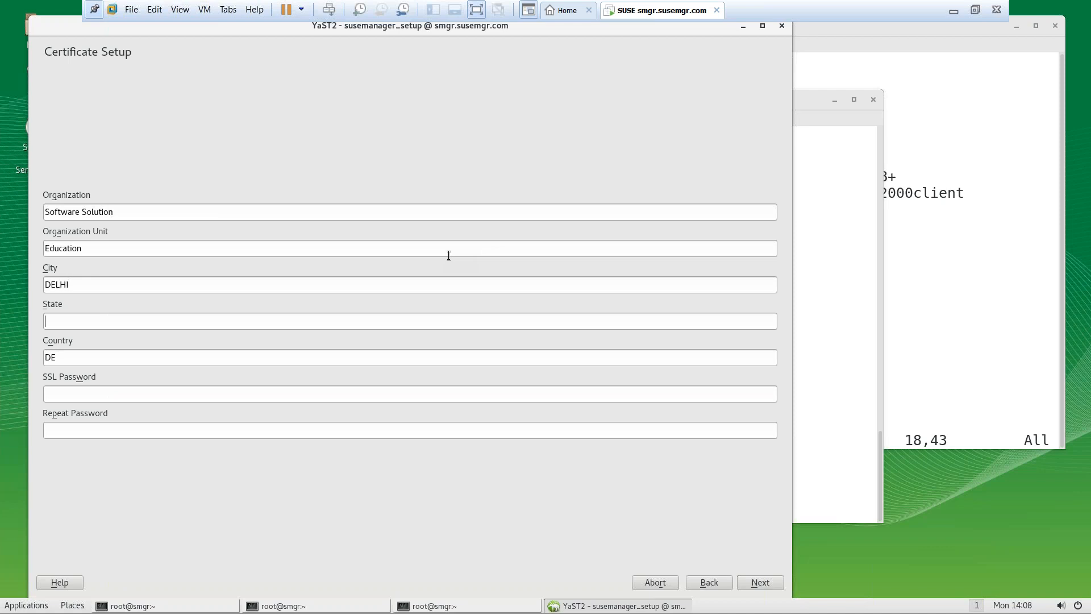
pyautogui.write('DELHI')
pyautogui.press('Tab')
pyautogui.write('IN********************')
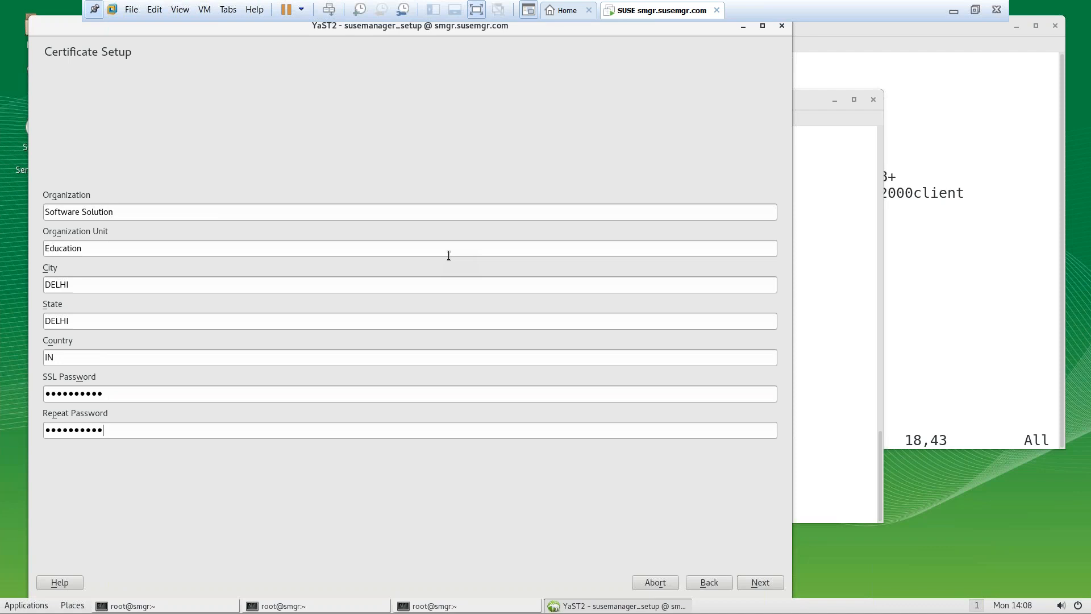
# Replace the SSL password and submit the certificate settings
pyautogui.moveTo(112, 392); pyautogui.dragTo(1, 370)
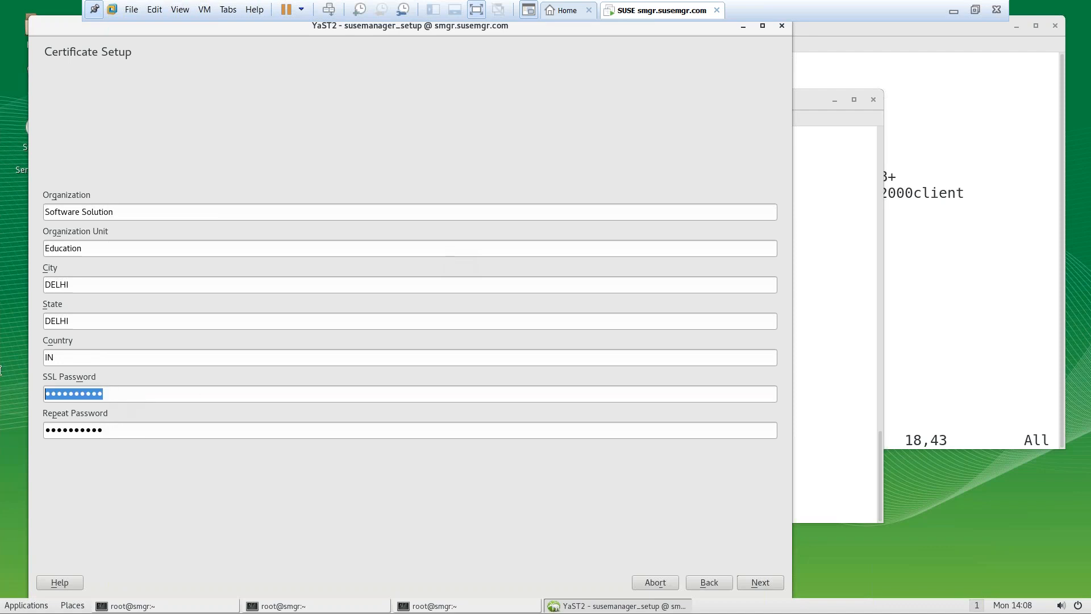
pyautogui.write('*****')
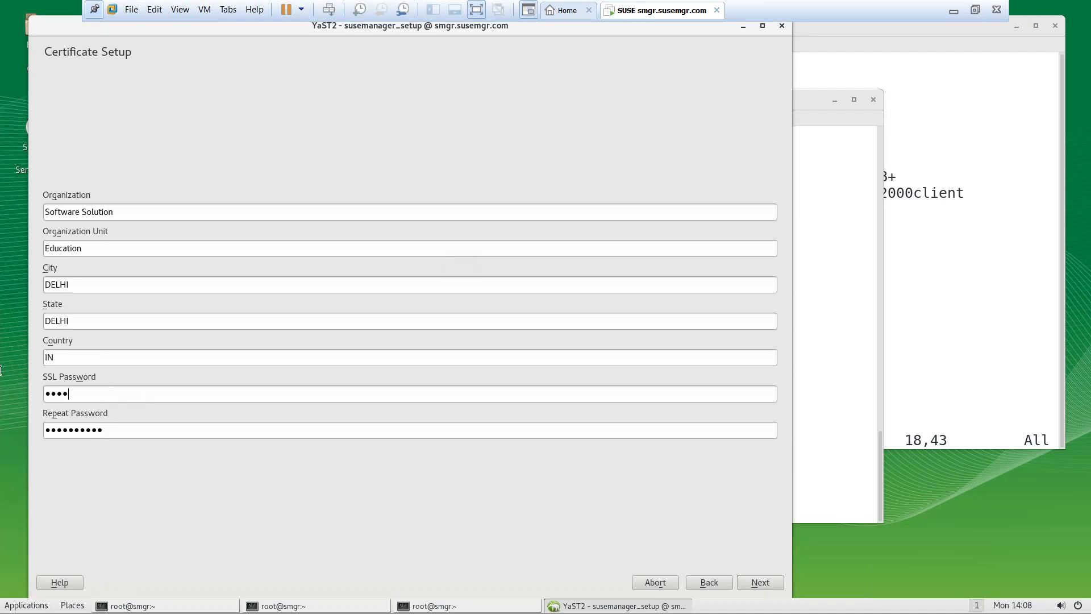
pyautogui.press('BackSpace')
pyautogui.press('BackSpace')
pyautogui.press('BackSpace')
pyautogui.press('BackSpace')
pyautogui.press('BackSpace')
pyautogui.write('*****')
pyautogui.press('Tab')
pyautogui.write('*****')
pyautogui.hotkey('shift', 'Tab')
pyautogui.click(752, 583)
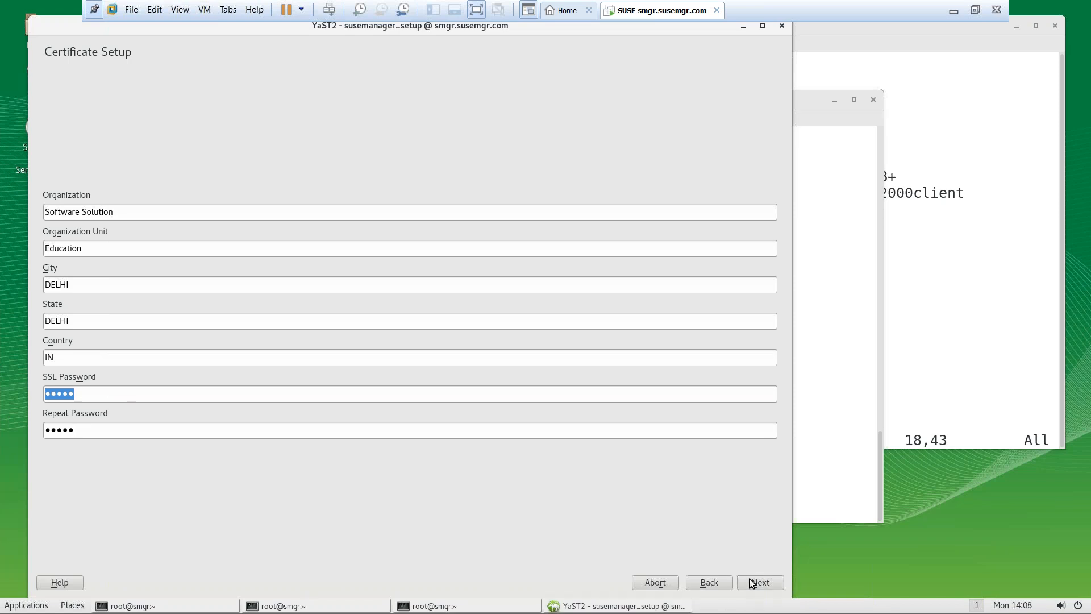
# Dismiss the length error, enter a seven-character SSL password in both fields, and continue
pyautogui.click(473, 338)
pyautogui.click(226, 392)
pyautogui.press('BackSpace')
pyautogui.press('BackSpace')
pyautogui.press('BackSpace')
pyautogui.press('BackSpace')
pyautogui.press('BackSpace')
pyautogui.write('*******')
pyautogui.press('Tab')
pyautogui.write('*******')
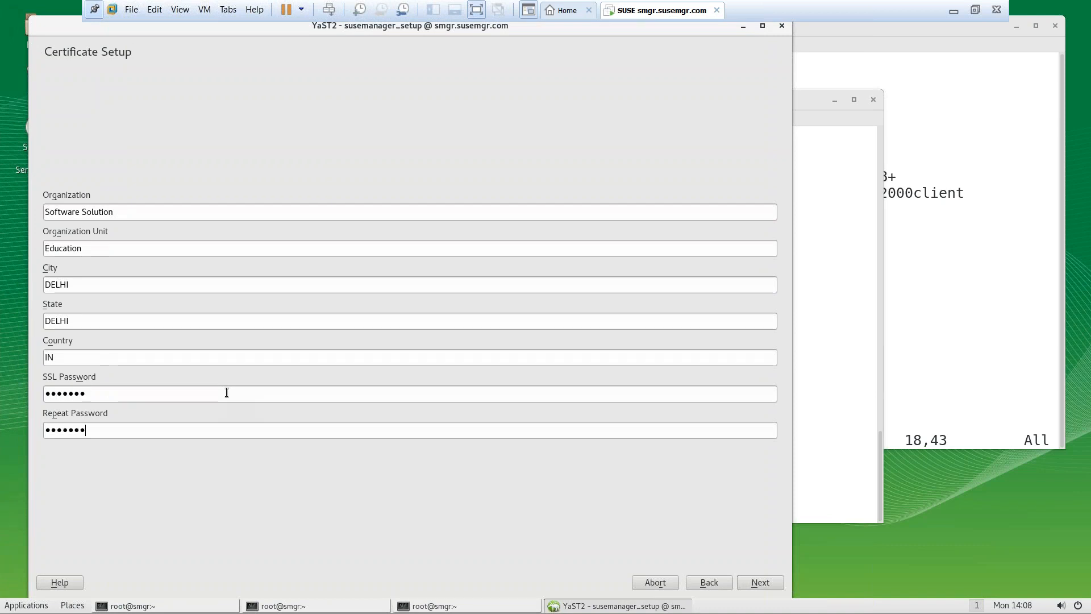
pyautogui.click(761, 582)
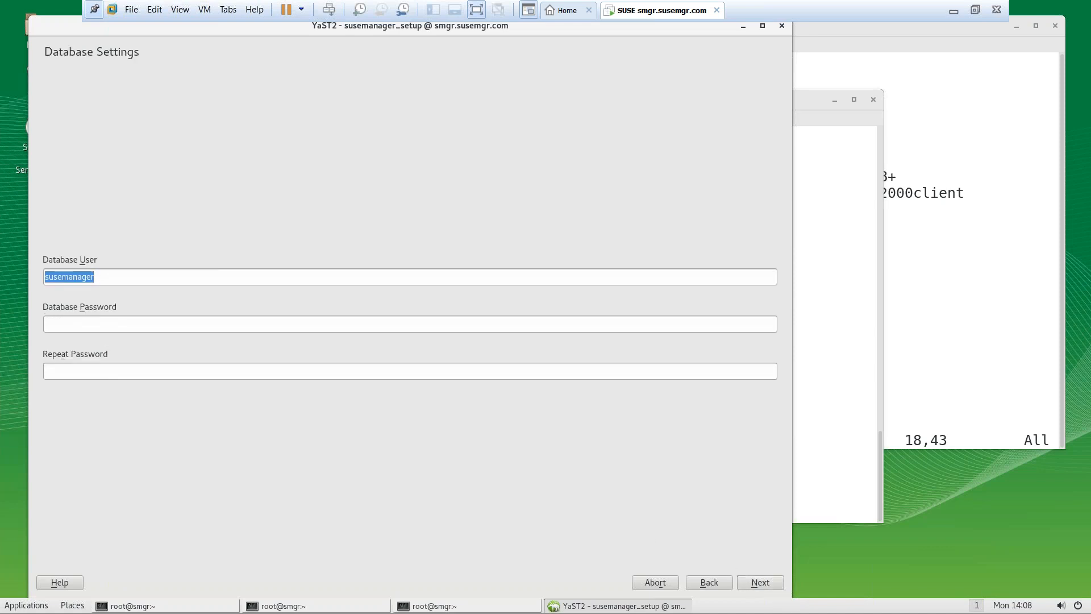
# Enter and confirm a ten-character password for database user susemanager, then continue to SCC Settings
pyautogui.click(326, 328)
pyautogui.write('•••••••••')
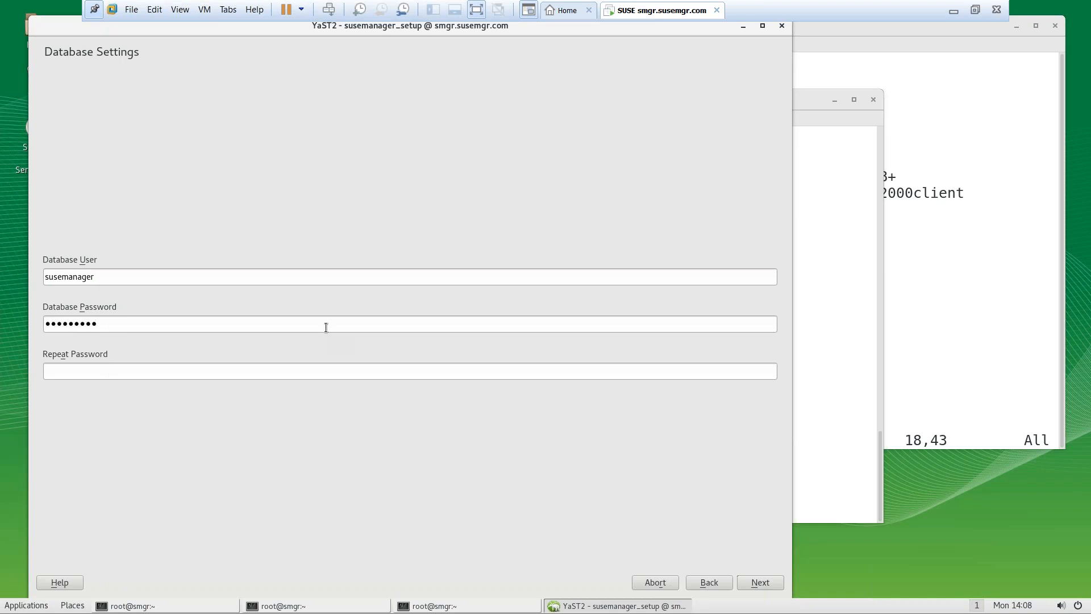
pyautogui.write('•')
pyautogui.press('Tab')
pyautogui.write('••••••••••')
pyautogui.click(759, 582)
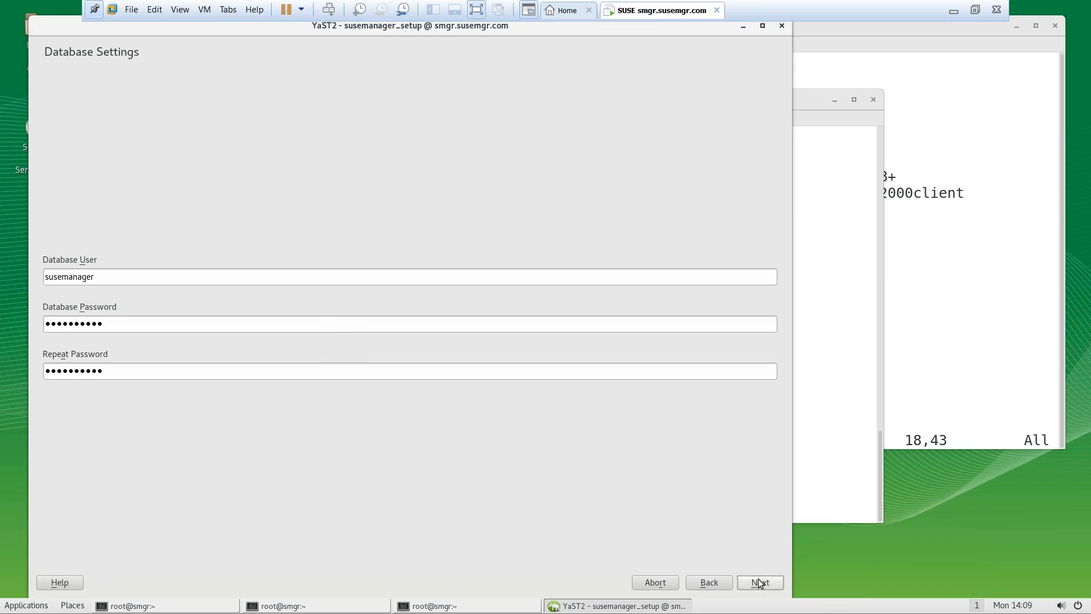
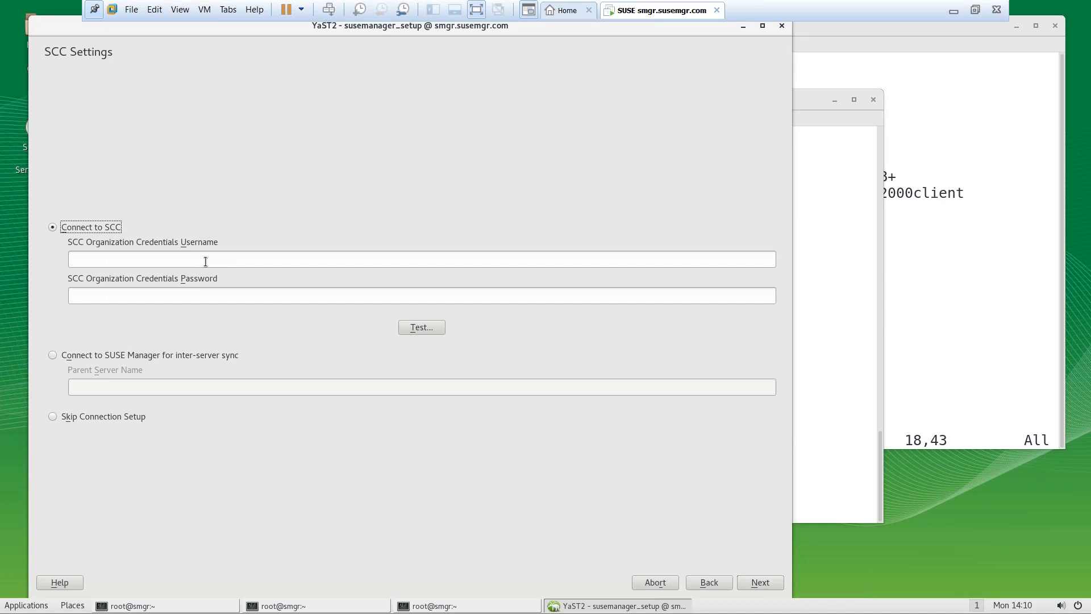
# Switch the VM back to windowed mode and briefly open and close a root terminal
pyautogui.click(975, 10)
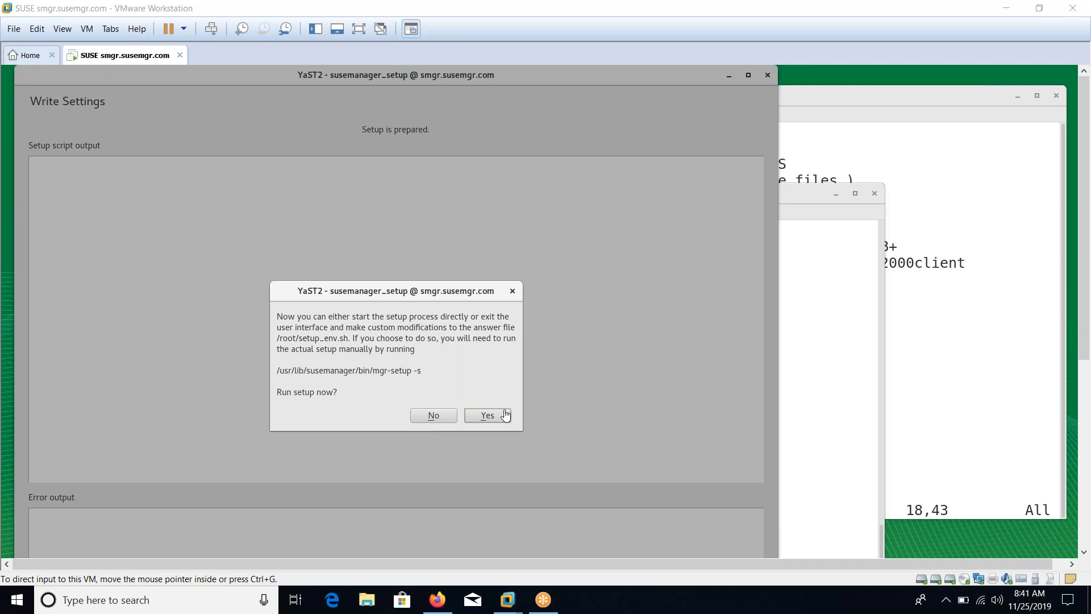
pyautogui.click(488, 418)
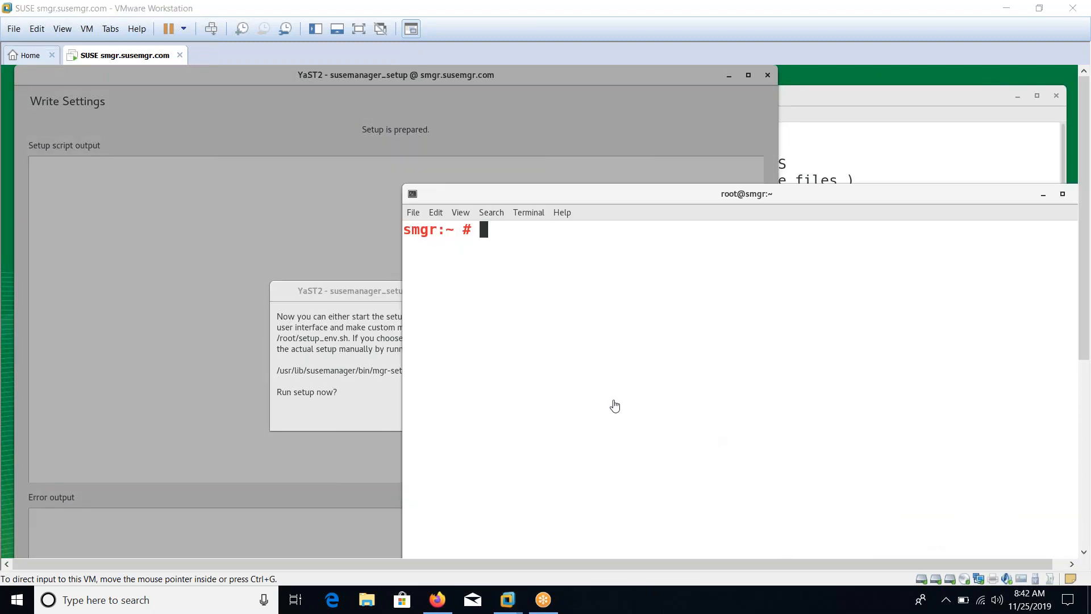
pyautogui.click(613, 403)
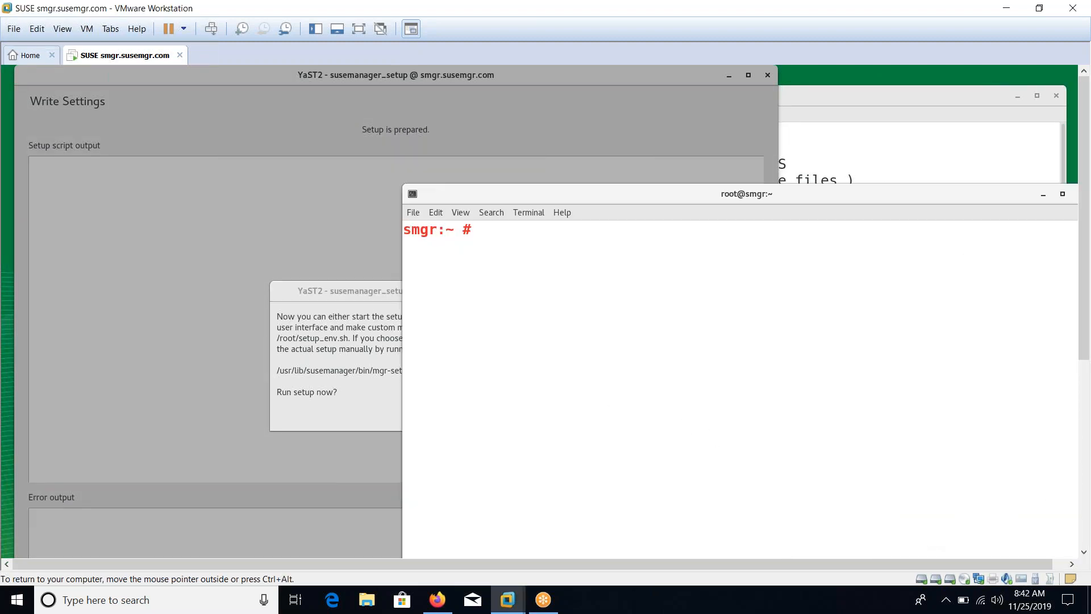
pyautogui.hotkey('ctrl', 'd')
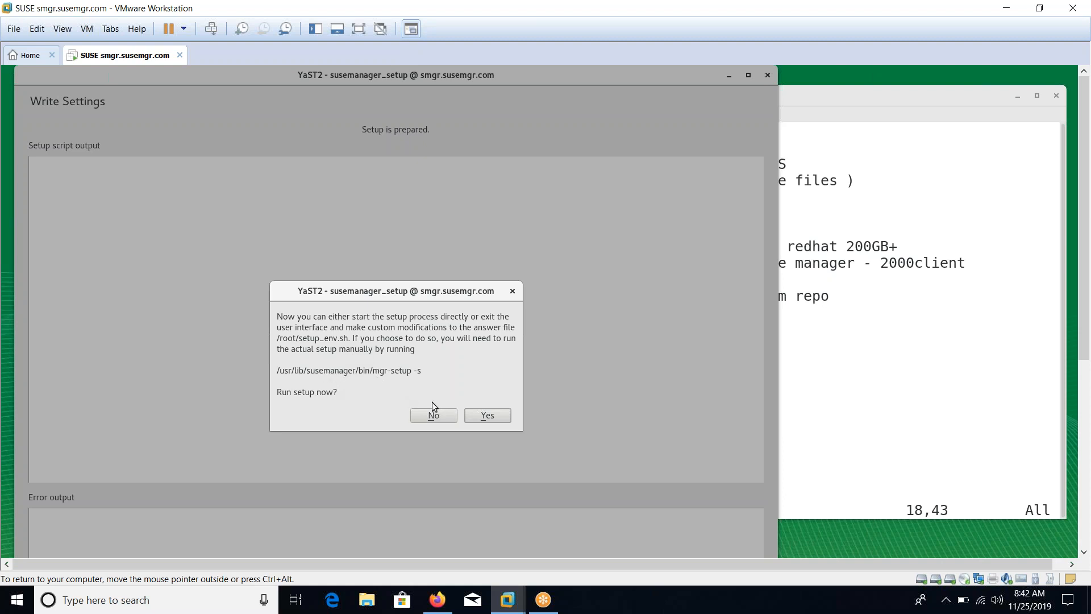
# Run SUSE Manager setup now, following the Cobbler, jabberd and spacewalk output to the end
pyautogui.click(485, 419)
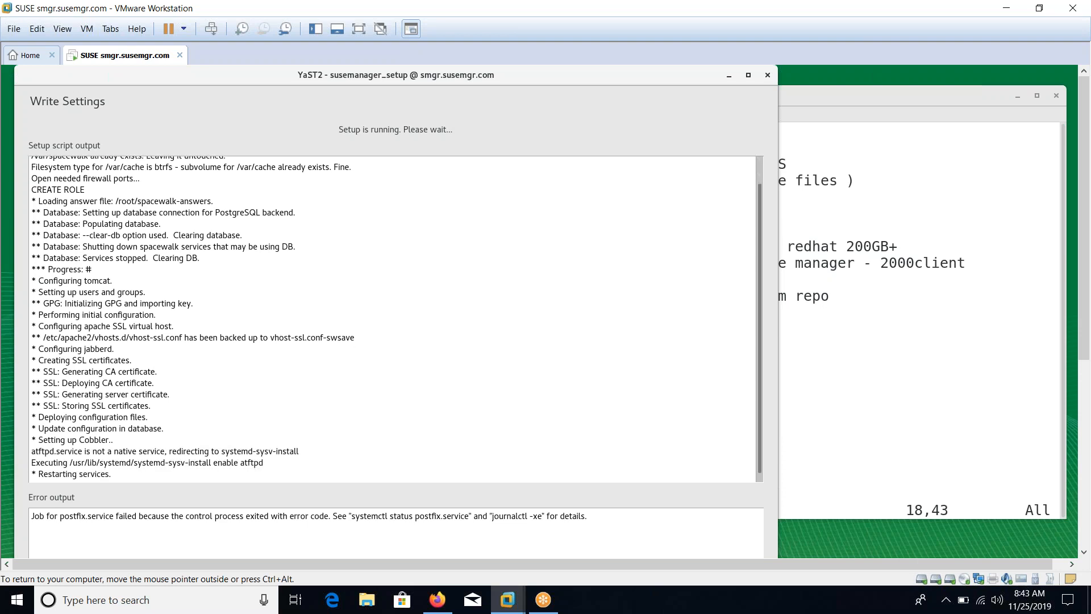
pyautogui.moveTo(57, 338); pyautogui.dragTo(174, 338)
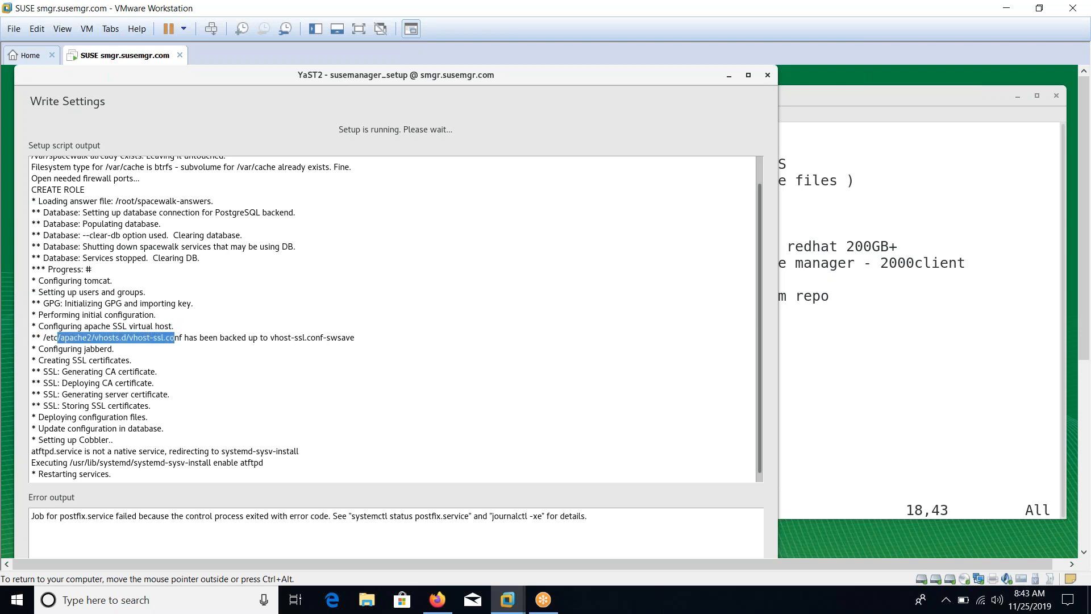
pyautogui.moveTo(71, 439); pyautogui.dragTo(112, 440)
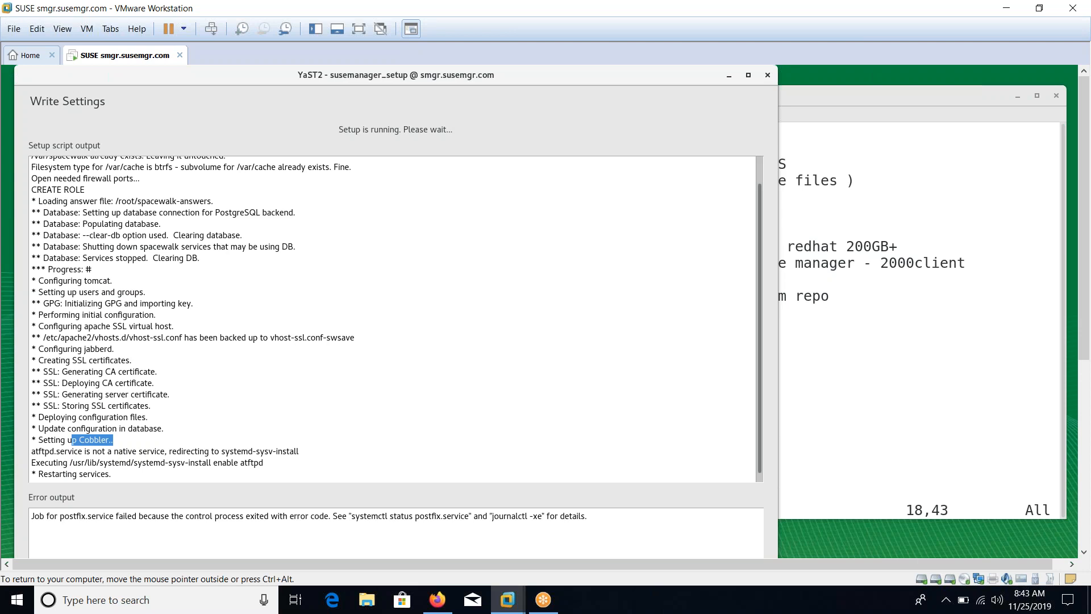
pyautogui.moveTo(82, 349); pyautogui.dragTo(114, 348)
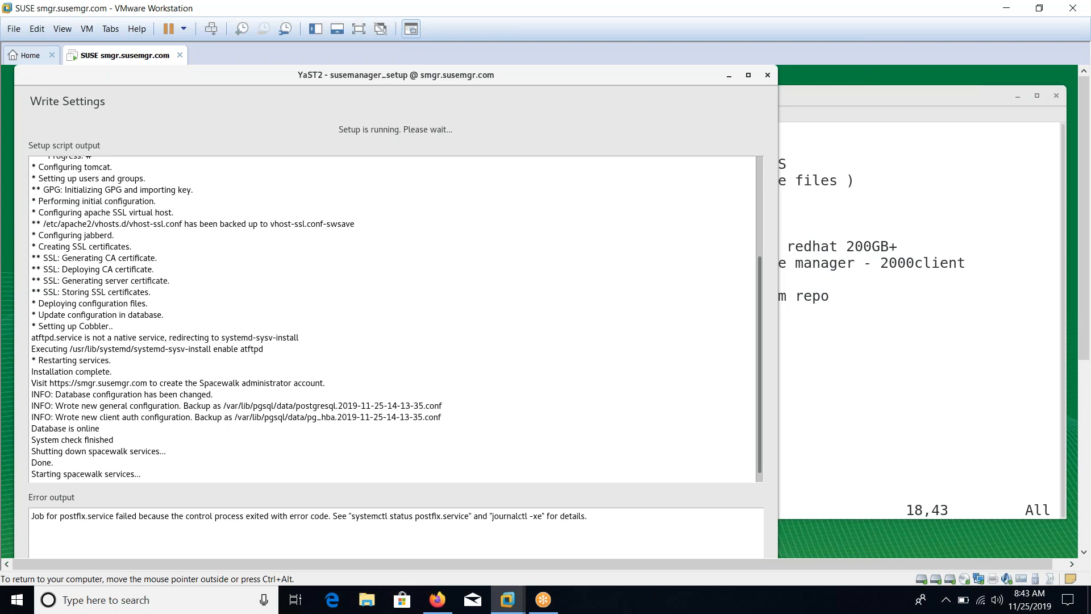
pyautogui.moveTo(141, 451); pyautogui.dragTo(86, 451)
pyautogui.moveTo(221, 405); pyautogui.dragTo(274, 405)
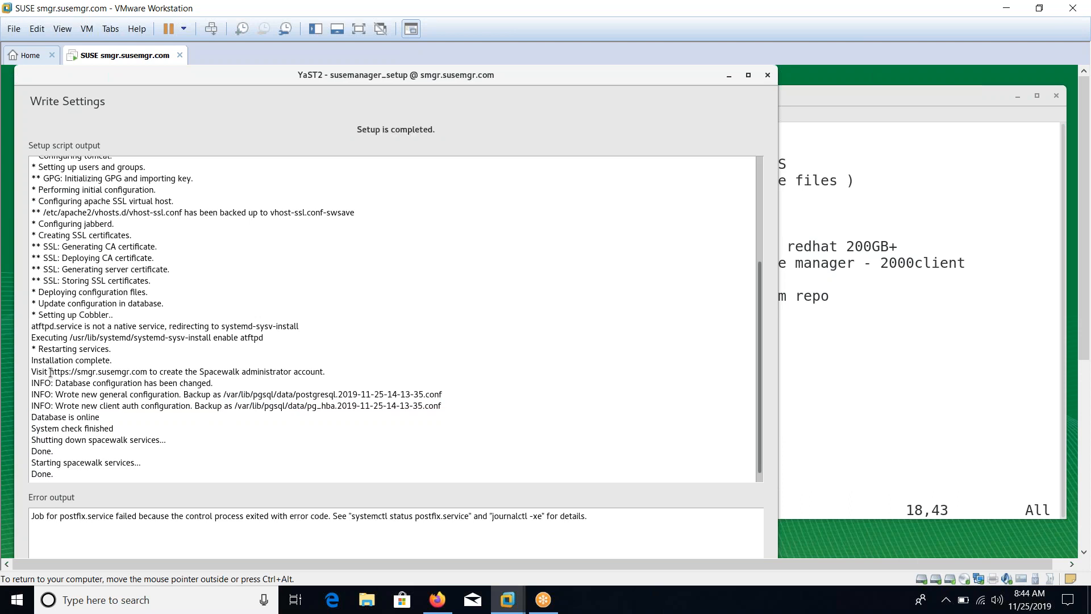
# Copy the server URL from the setup output, then run 'zypper install postfix' in the notes terminal
pyautogui.moveTo(54, 373); pyautogui.dragTo(142, 373)
pyautogui.rightClick(141, 373)
pyautogui.click(216, 382)
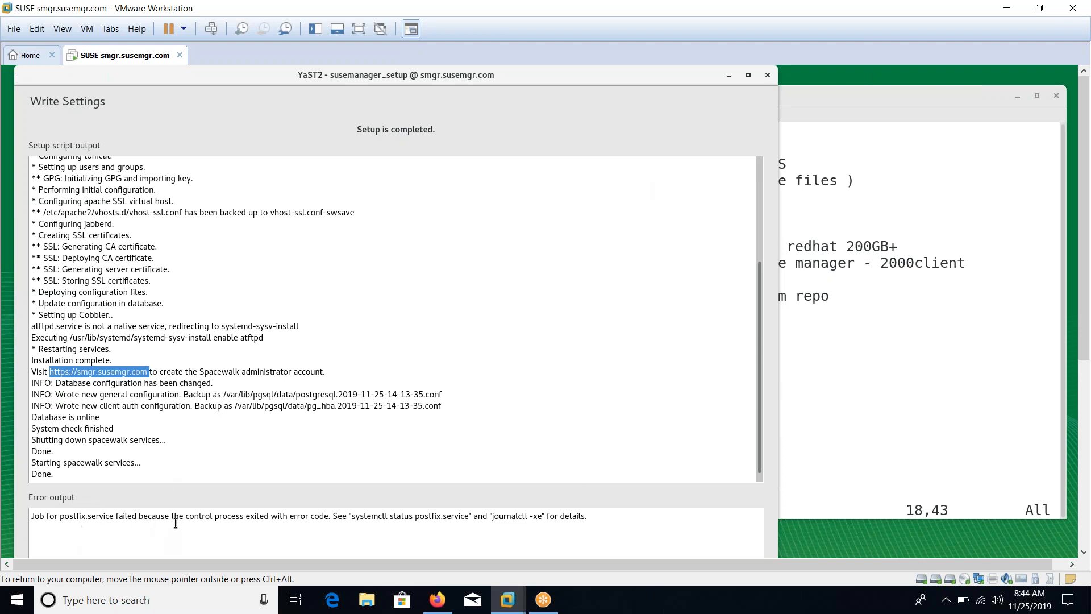
pyautogui.click(866, 357)
pyautogui.rightClick(858, 362)
pyautogui.press('Escape')
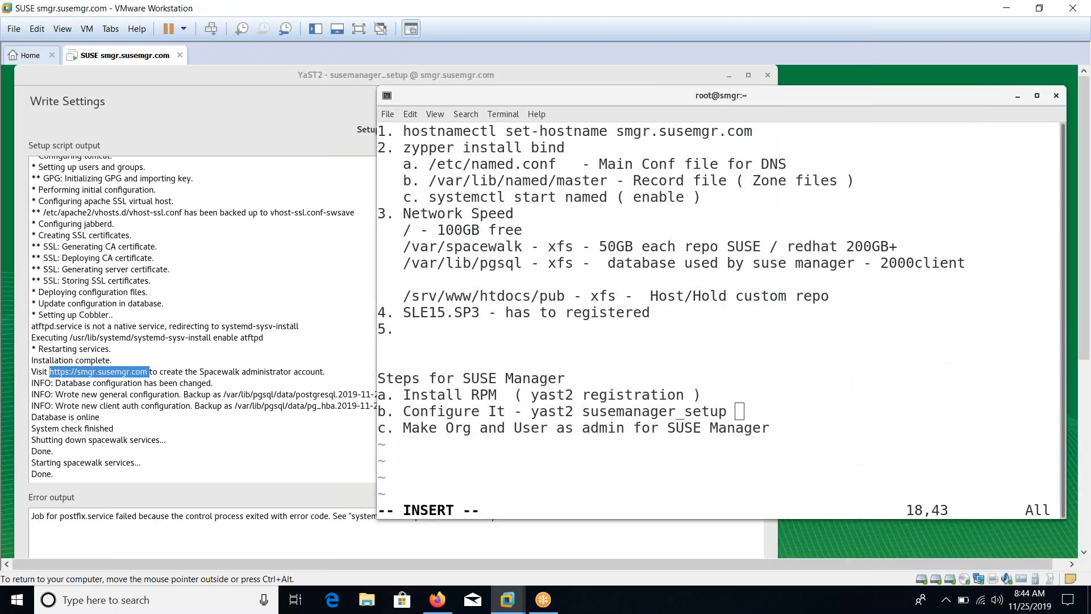
pyautogui.hotkey('ctrl', '+')
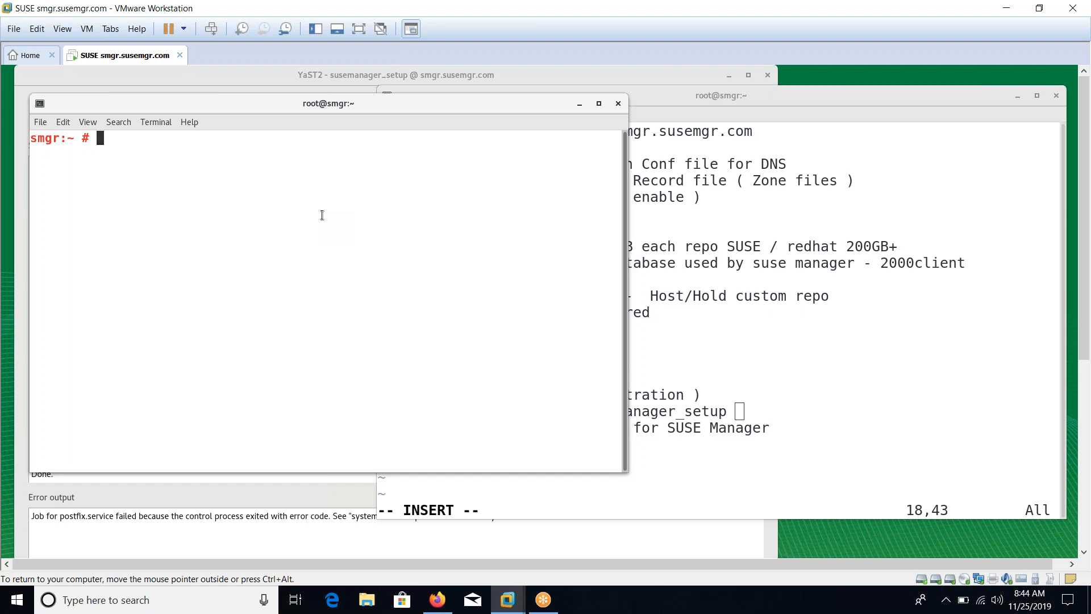
pyautogui.write('zypper install postfix')
pyautogui.press('Return')
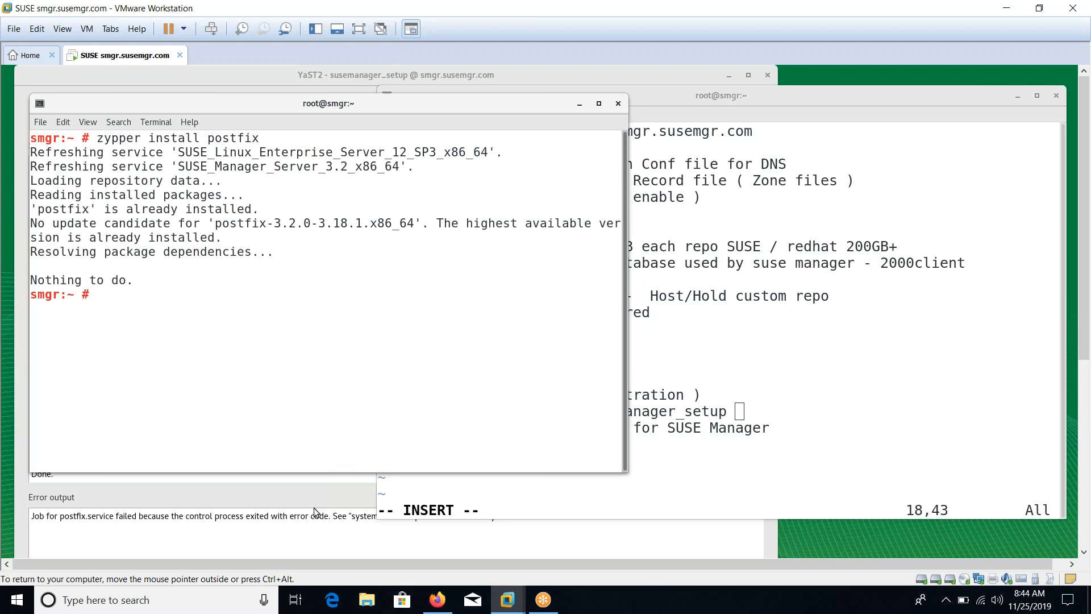
# Copy 'journalctl -xe' from the setup's error output and open a new terminal window
pyautogui.click(311, 527)
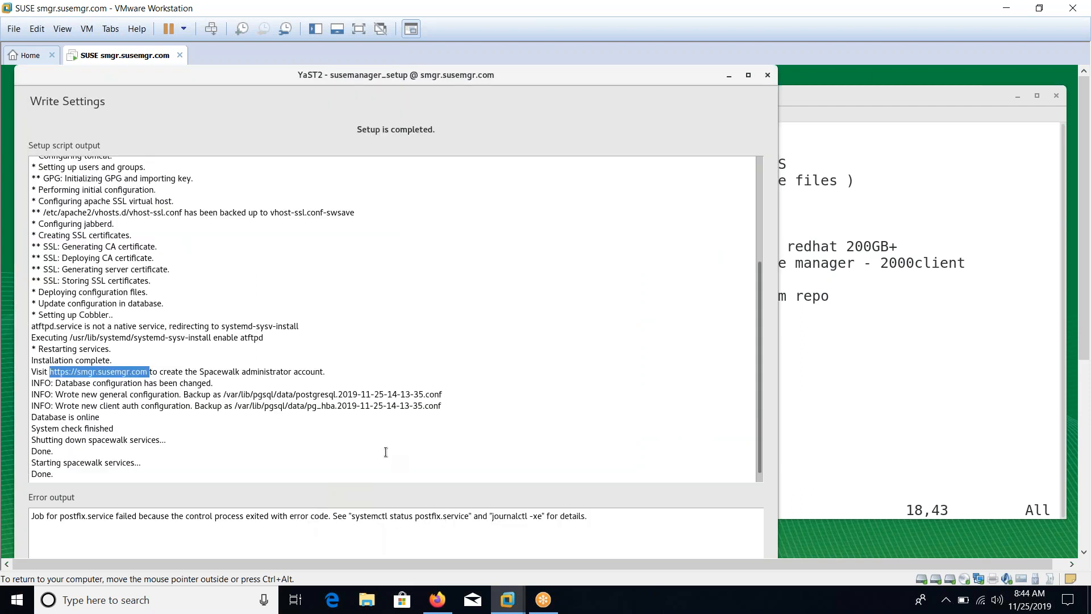
pyautogui.moveTo(490, 516); pyautogui.dragTo(542, 519)
pyautogui.rightClick(534, 515)
pyautogui.click(556, 526)
pyautogui.click(831, 424)
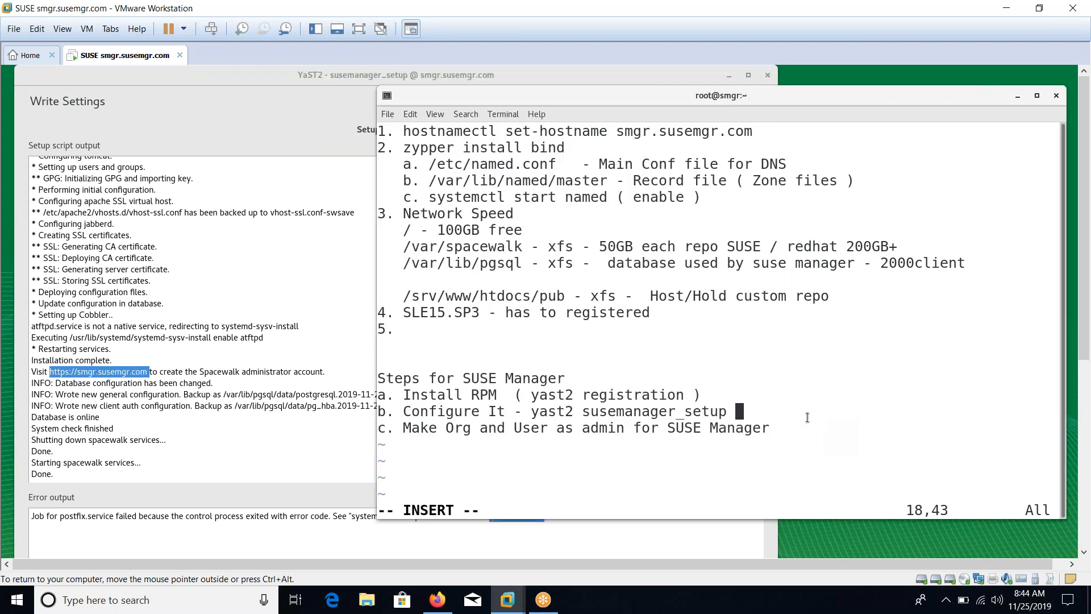
pyautogui.rightClick(636, 374)
pyautogui.click(693, 384)
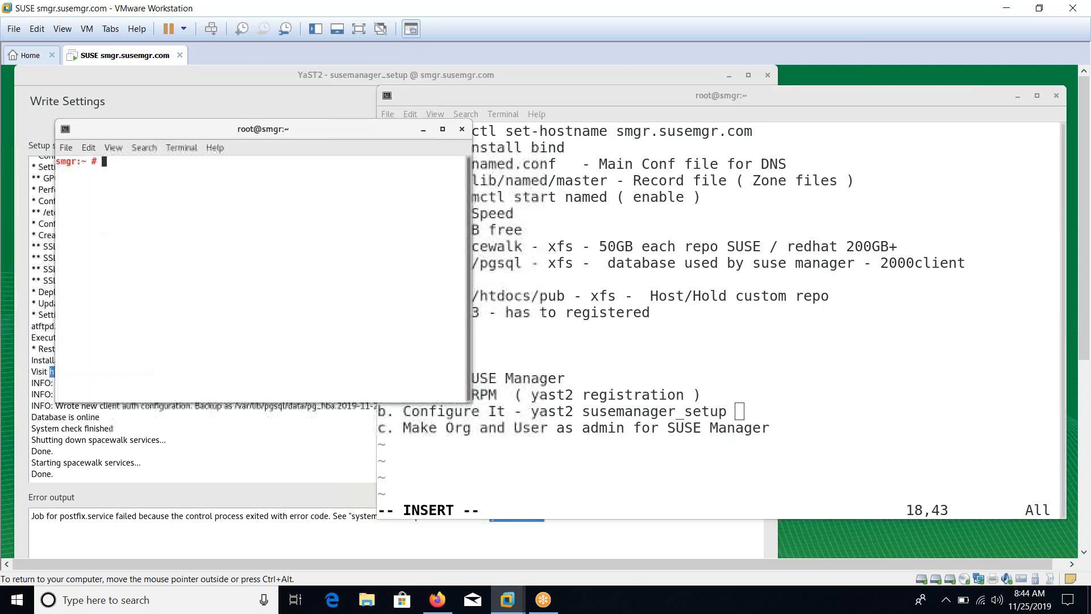
# Check the postfix service state with 'systemctl status postfix' in the new terminal
pyautogui.hotkey('ctrl', 'shift', 'v')
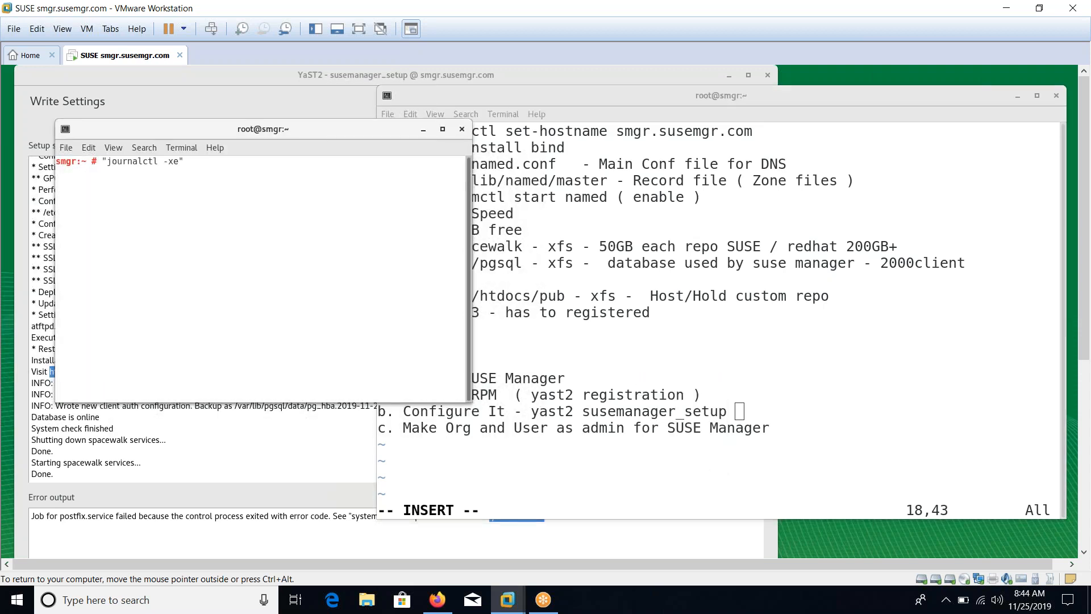
pyautogui.press('BackSpace')
pyautogui.press('BackSpace')
pyautogui.press('BackSpace')
pyautogui.press('BackSpace')
pyautogui.press('BackSpace')
pyautogui.press('BackSpace')
pyautogui.press('BackSpace')
pyautogui.press('BackSpace')
pyautogui.press('BackSpace')
pyautogui.press('BackSpace')
pyautogui.press('BackSpace')
pyautogui.press('BackSpace')
pyautogui.press('BackSpace')
pyautogui.press('BackSpace')
pyautogui.press('BackSpace')
pyautogui.write('systemctl status posf')
pyautogui.write('fix')
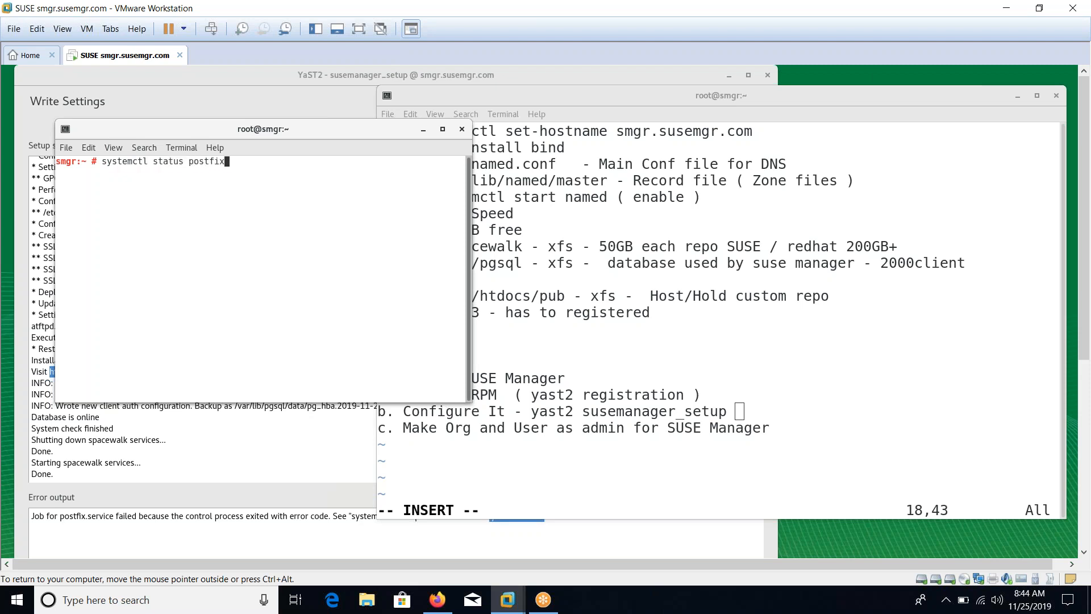
pyautogui.press('Return')
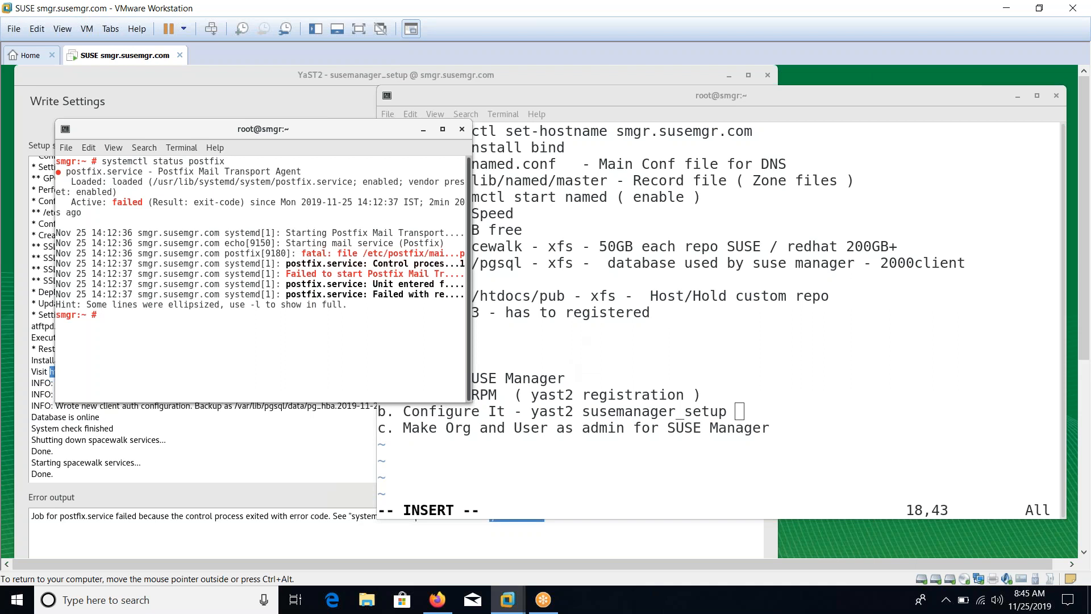
# Widen the terminal, rerun the status check to find the setgid_group error, and prepare 'vim /etc/postfix/main.cf'
pyautogui.moveTo(471, 300); pyautogui.dragTo(774, 290)
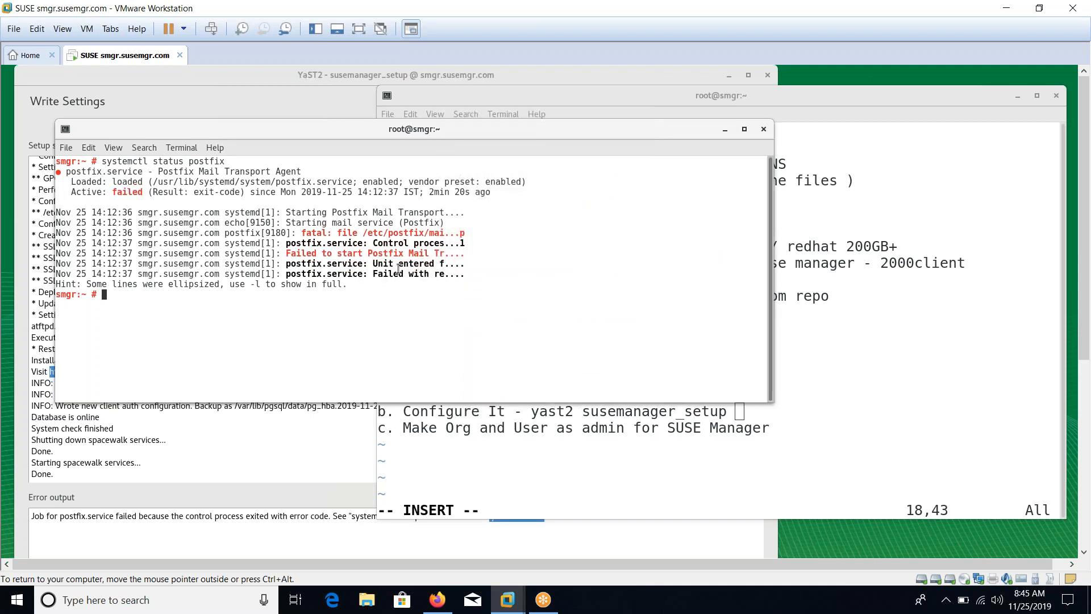
pyautogui.hotkey('ctrl', 'l')
pyautogui.press('Up')
pyautogui.press('Return')
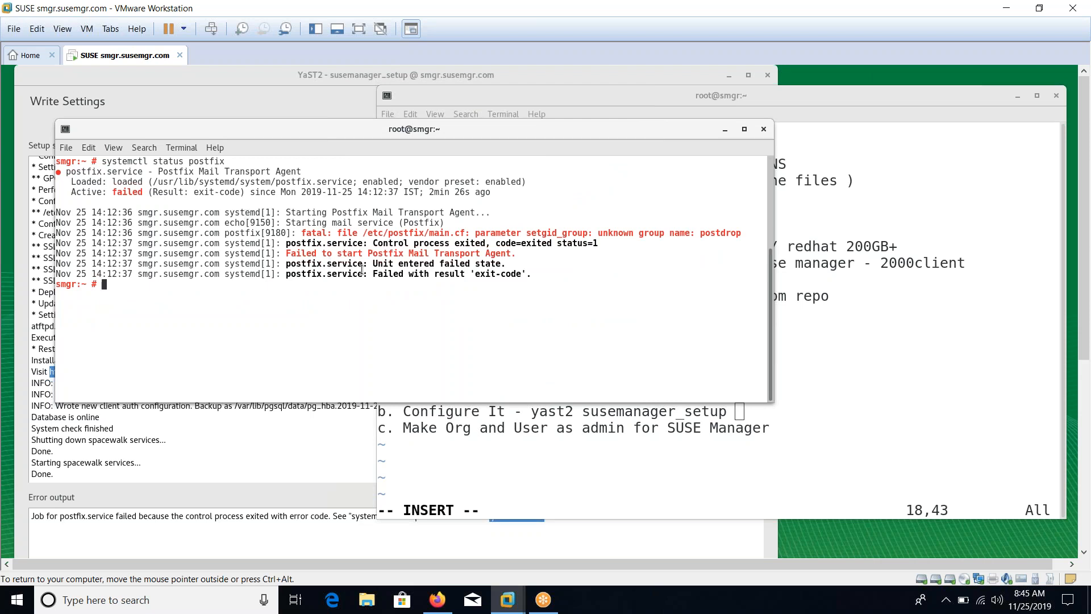
pyautogui.moveTo(527, 233); pyautogui.dragTo(572, 234)
pyautogui.write('vim ')
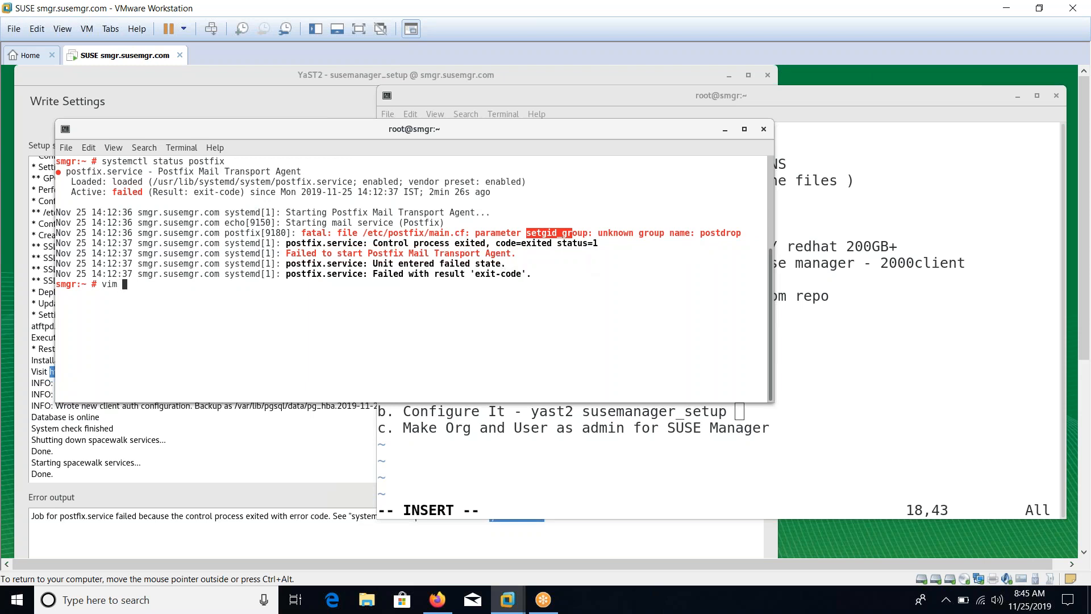
pyautogui.write('/etc/postfix/main.cf')
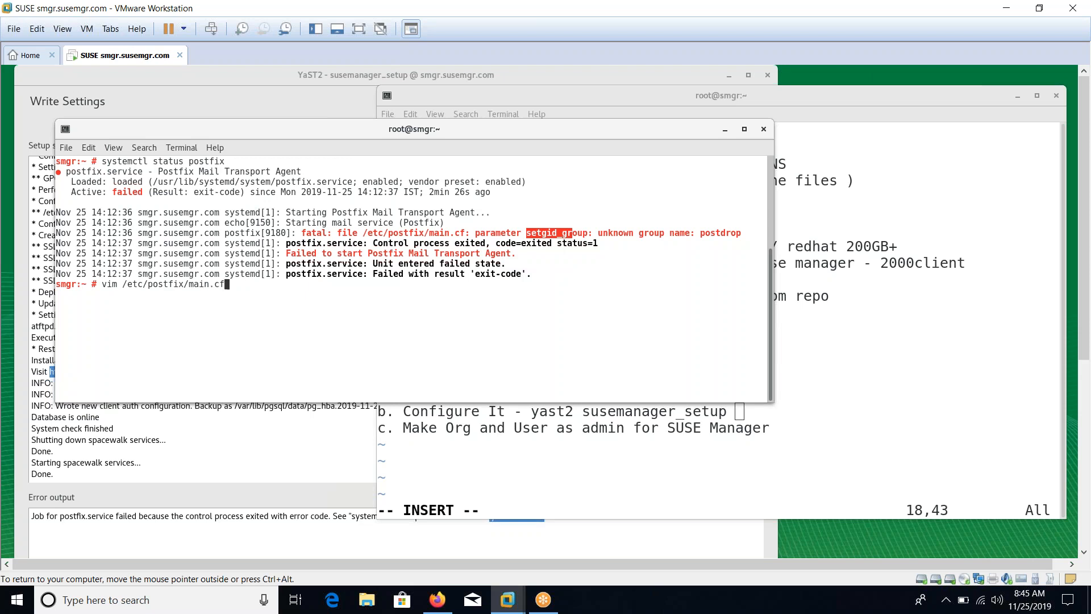
# Open /etc/postfix/main.cf in vim, quit, and list its permissions with 'ls -ld'
pyautogui.press('Return')
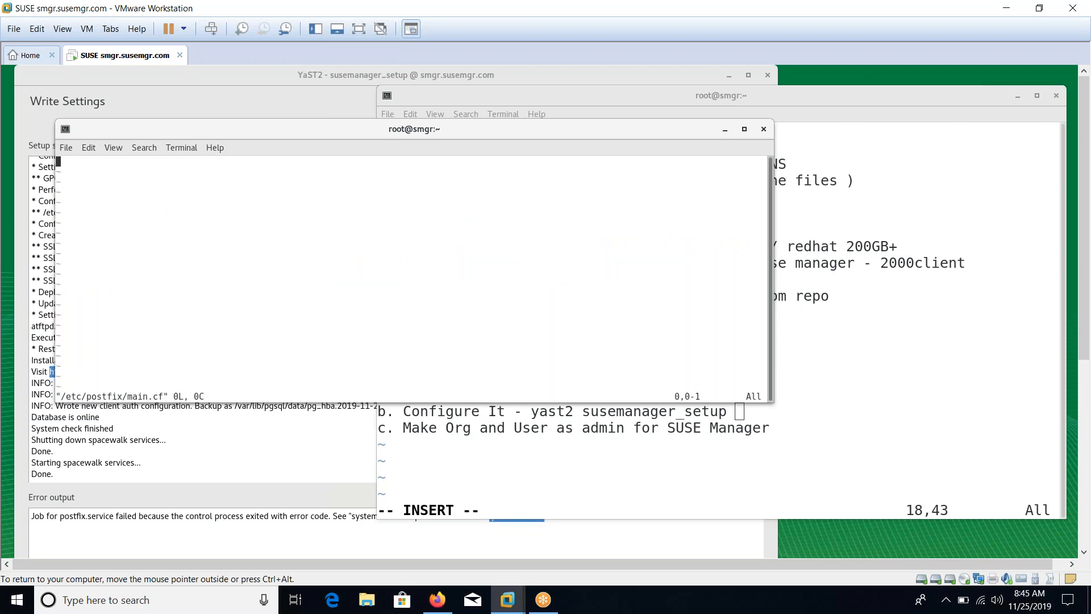
pyautogui.write(':q')
pyautogui.press('Return')
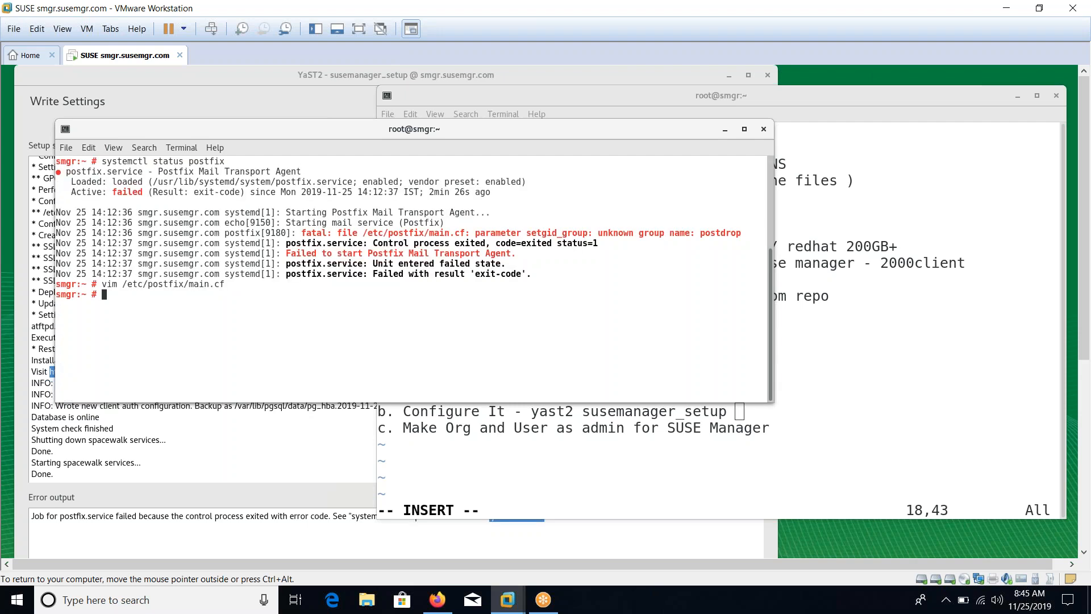
pyautogui.press('Up')
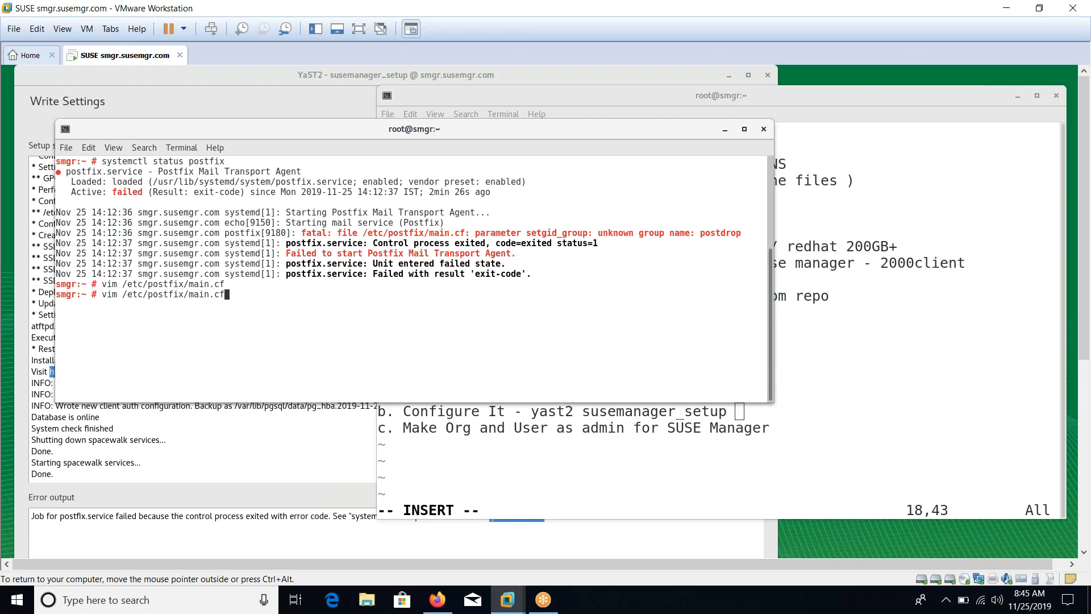
pyautogui.press('Left')
pyautogui.press('Left')
pyautogui.press('Left')
pyautogui.press('Left')
pyautogui.press('Left')
pyautogui.press('Left')
pyautogui.press('Left')
pyautogui.press('Left')
pyautogui.press('Left')
pyautogui.press('Left')
pyautogui.press('Left')
pyautogui.press('Left')
pyautogui.press('Left')
pyautogui.press('Left')
pyautogui.press('Left')
pyautogui.press('Left')
pyautogui.press('Left')
pyautogui.press('Left')
pyautogui.press('Left')
pyautogui.press('Left')
pyautogui.press('Left')
pyautogui.press('BackSpace')
pyautogui.press('BackSpace')
pyautogui.press('BackSpace')
pyautogui.write('ls -ld')
pyautogui.press('BackSpace')
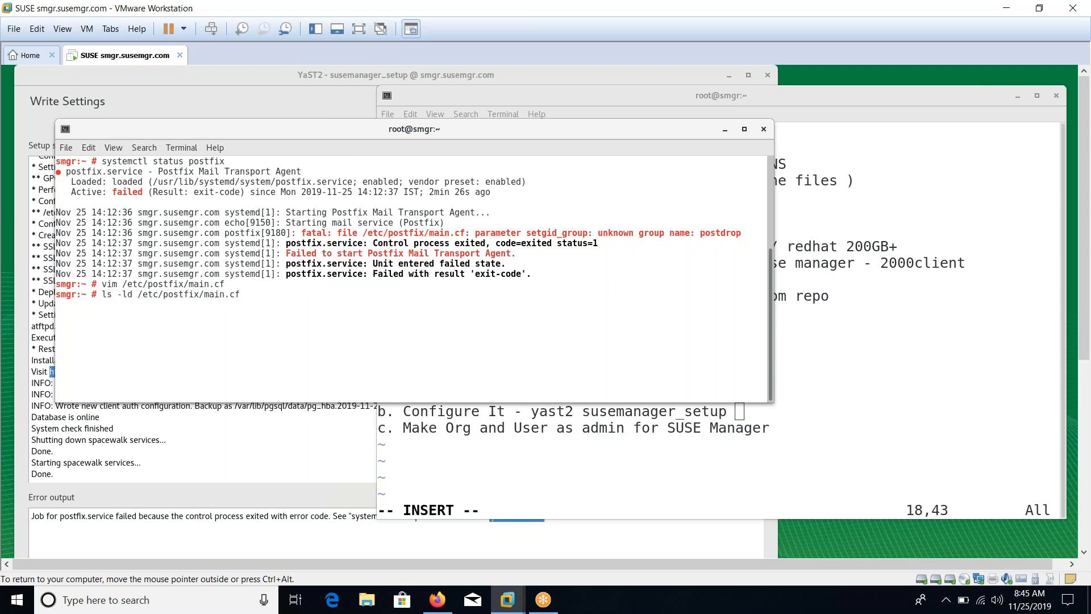
pyautogui.press('Return')
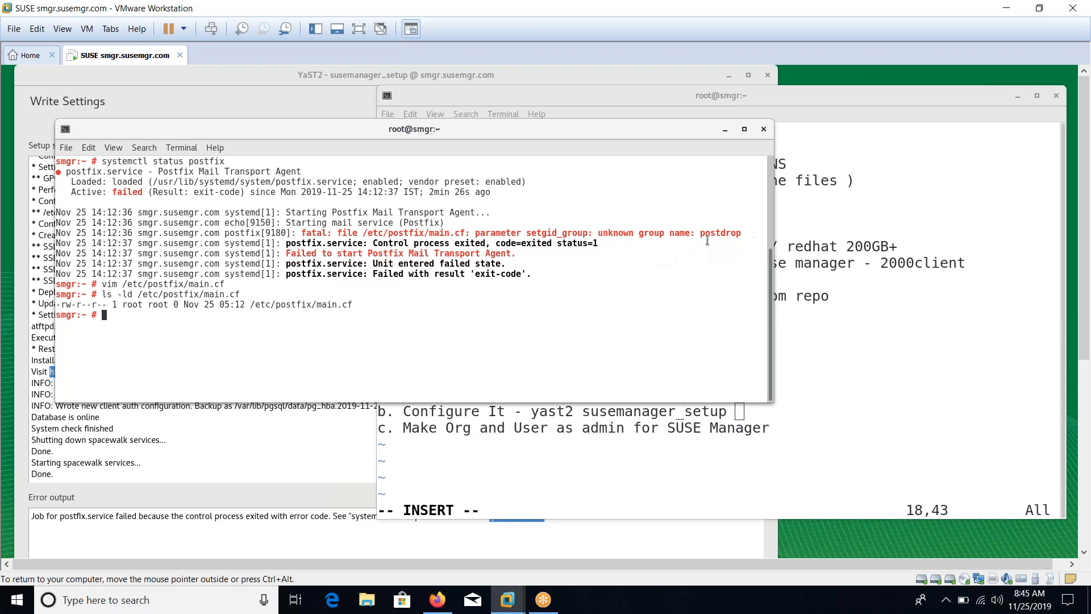
# Search /etc/group for postdrop, then create the missing group (typed 'groupadd psotdrop') and clear the terminal
pyautogui.moveTo(620, 236); pyautogui.dragTo(714, 234)
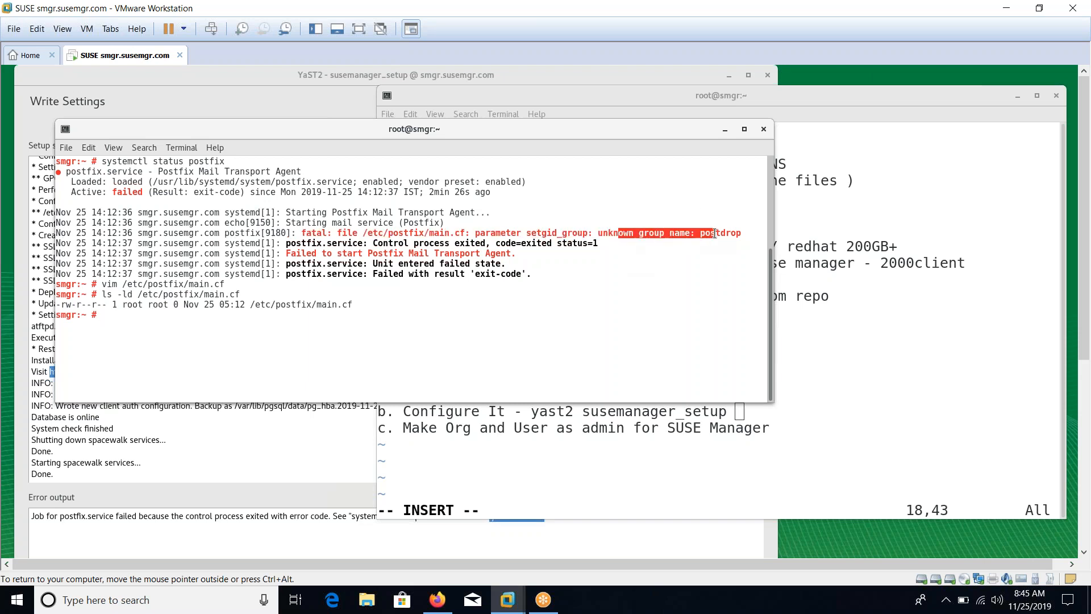
pyautogui.click(634, 294)
pyautogui.write('grep ')
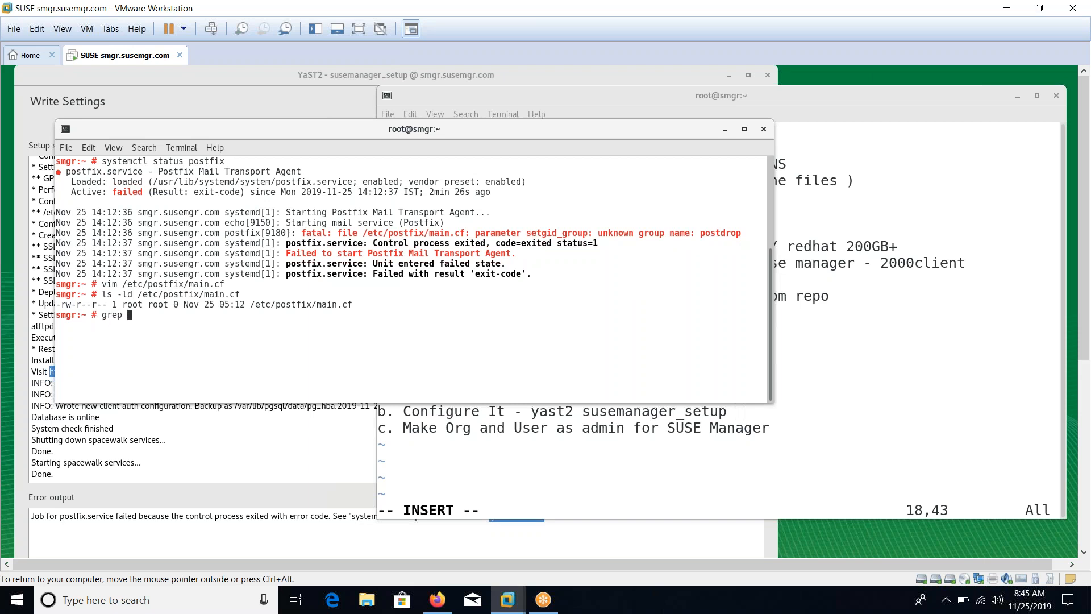
pyautogui.write('postdrop /etc/group')
pyautogui.press('Return')
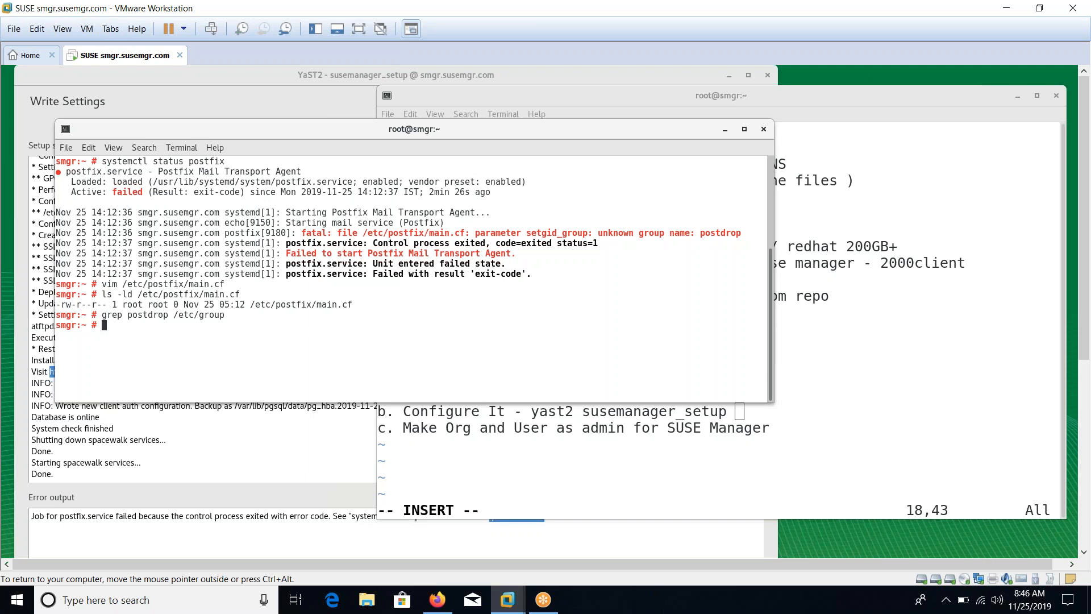
pyautogui.moveTo(628, 234); pyautogui.dragTo(711, 234)
pyautogui.click(658, 276)
pyautogui.write('groupadd psotdrop')
pyautogui.press('Return')
pyautogui.hotkey('ctrl', 'l')
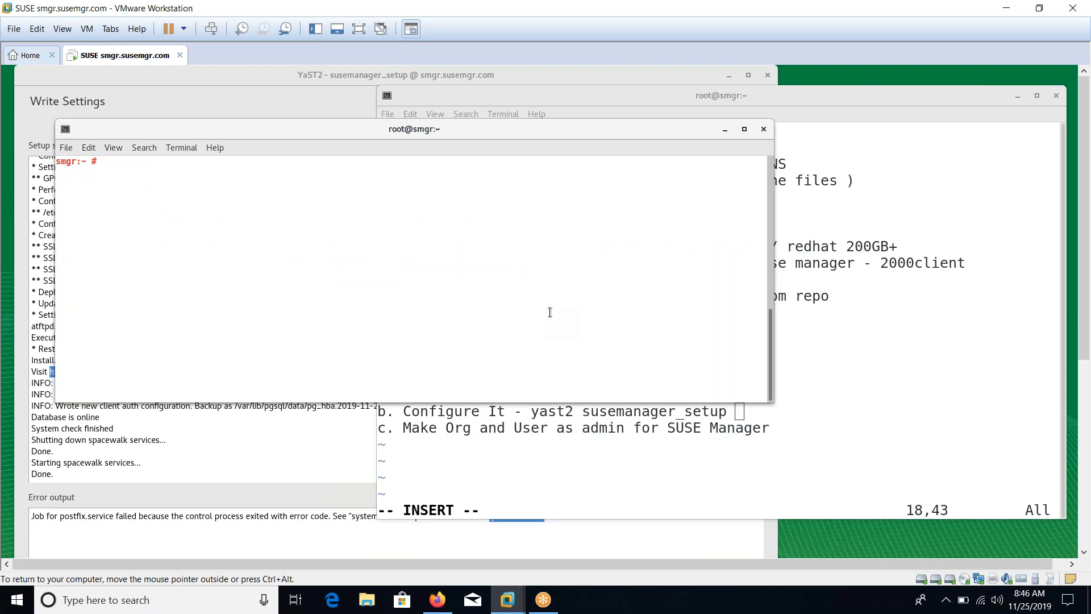
pyautogui.click(321, 433)
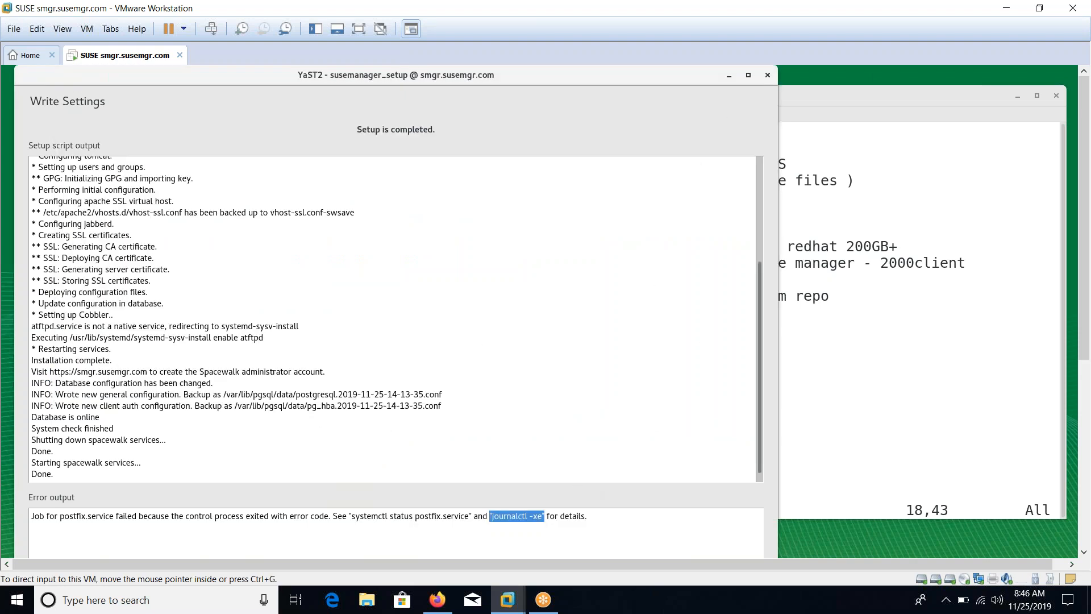
pyautogui.click(358, 29)
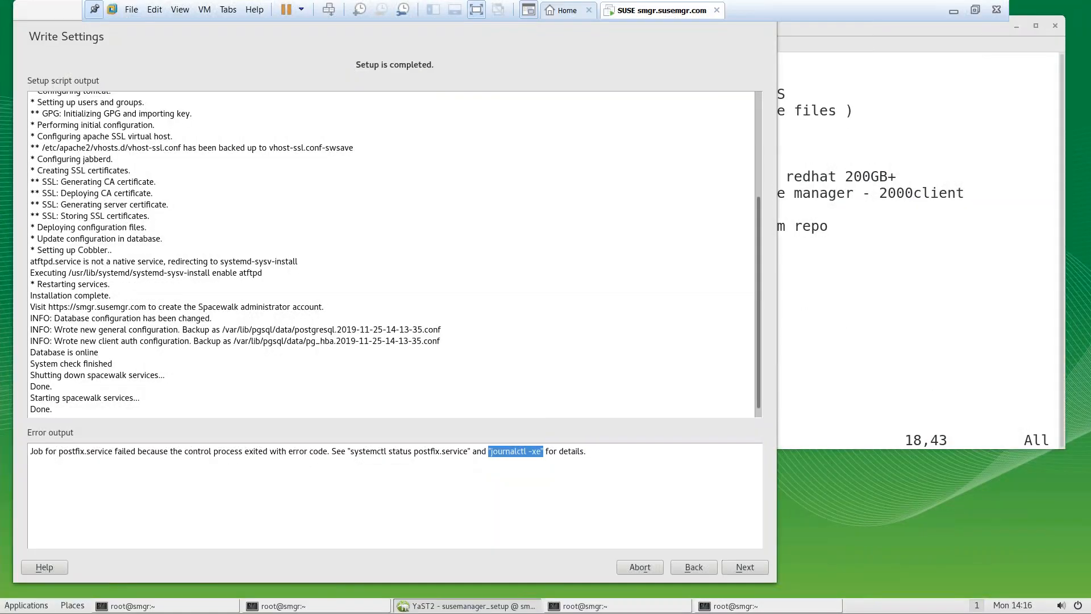
pyautogui.click(739, 570)
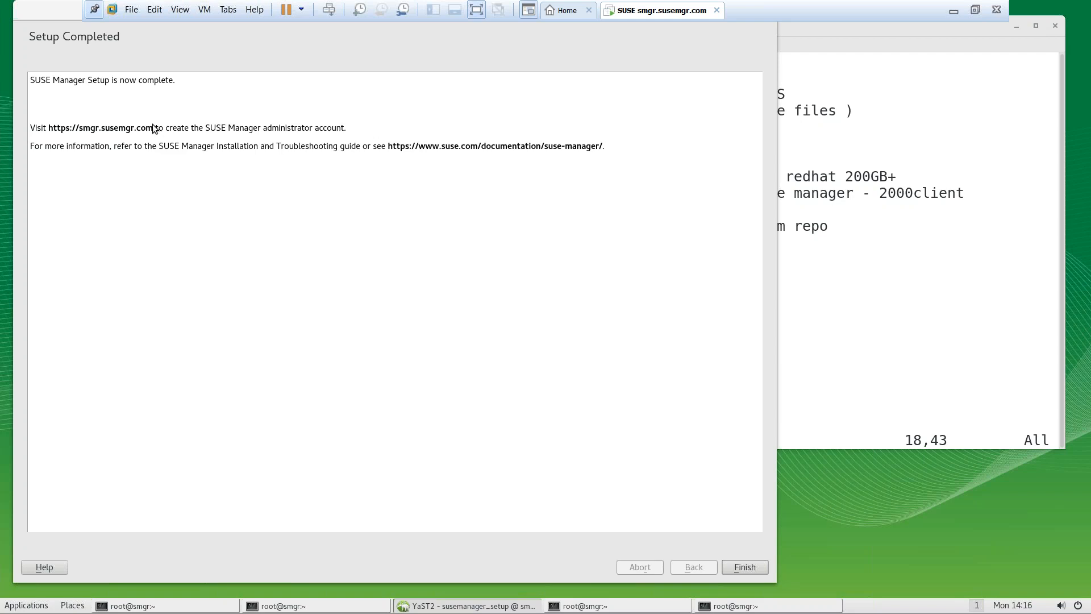
pyautogui.moveTo(154, 127); pyautogui.dragTo(74, 127)
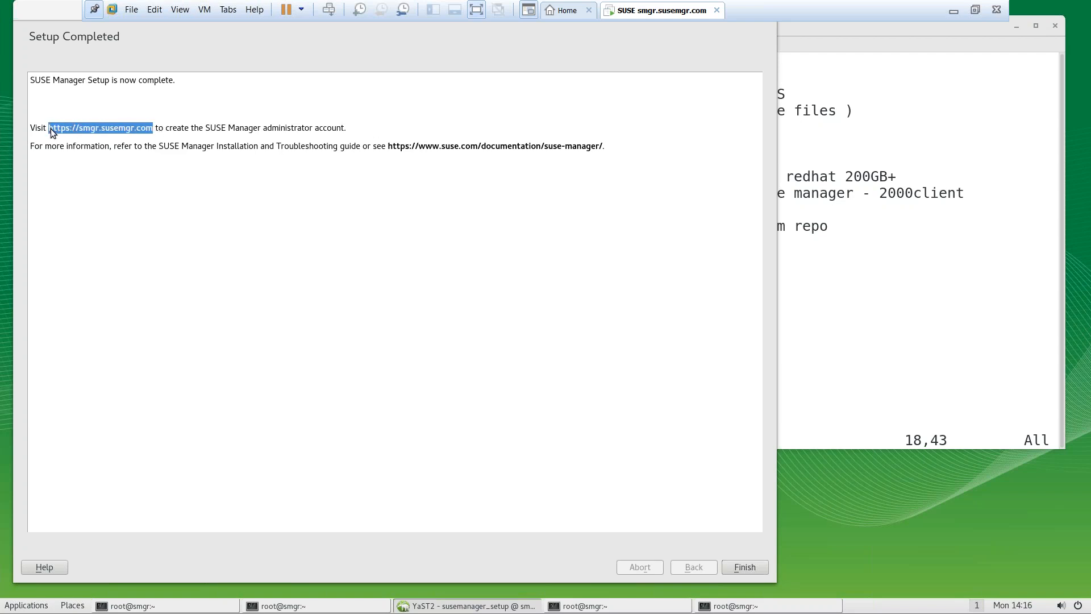
pyautogui.rightClick(50, 128)
pyautogui.click(61, 138)
# Finish the setup wizard and launch Firefox from the Favorites menu
pyautogui.click(736, 567)
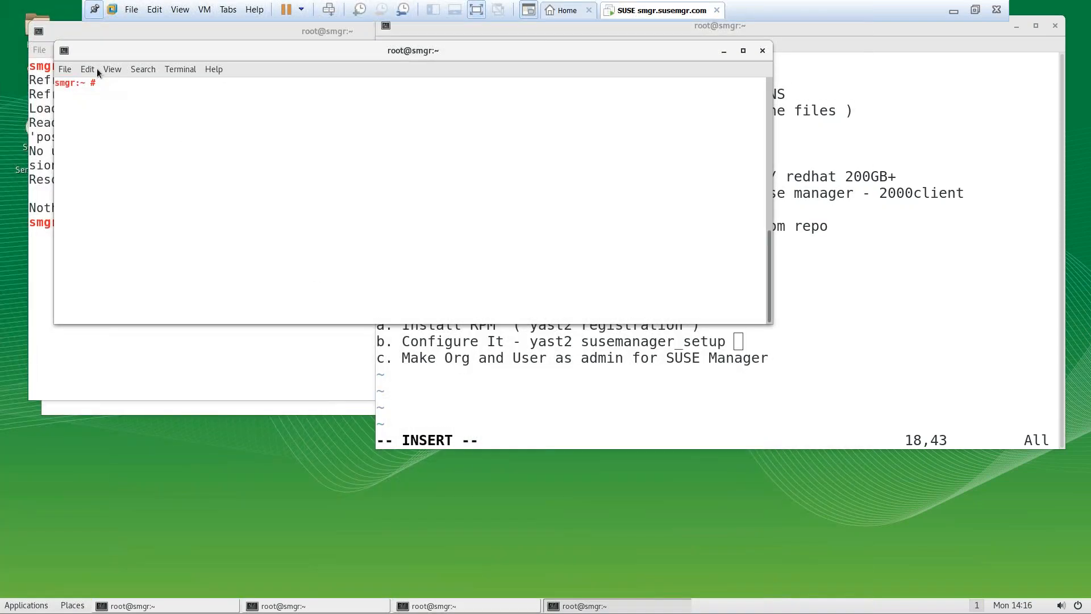
pyautogui.click(24, 607)
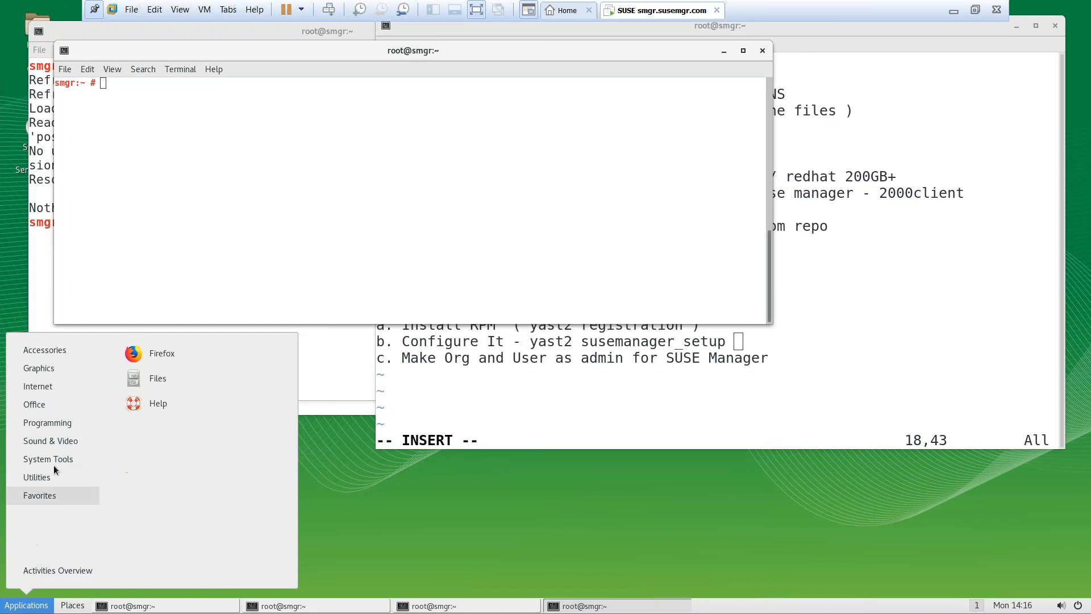
pyautogui.moveTo(52, 497)
pyautogui.click(179, 358)
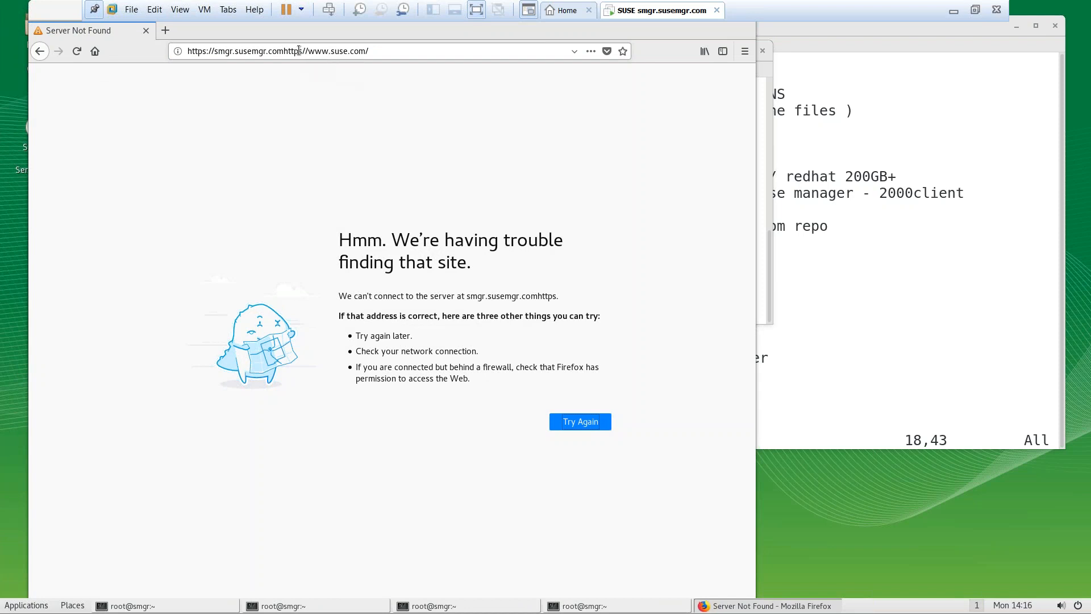
pyautogui.moveTo(289, 51); pyautogui.dragTo(453, 57)
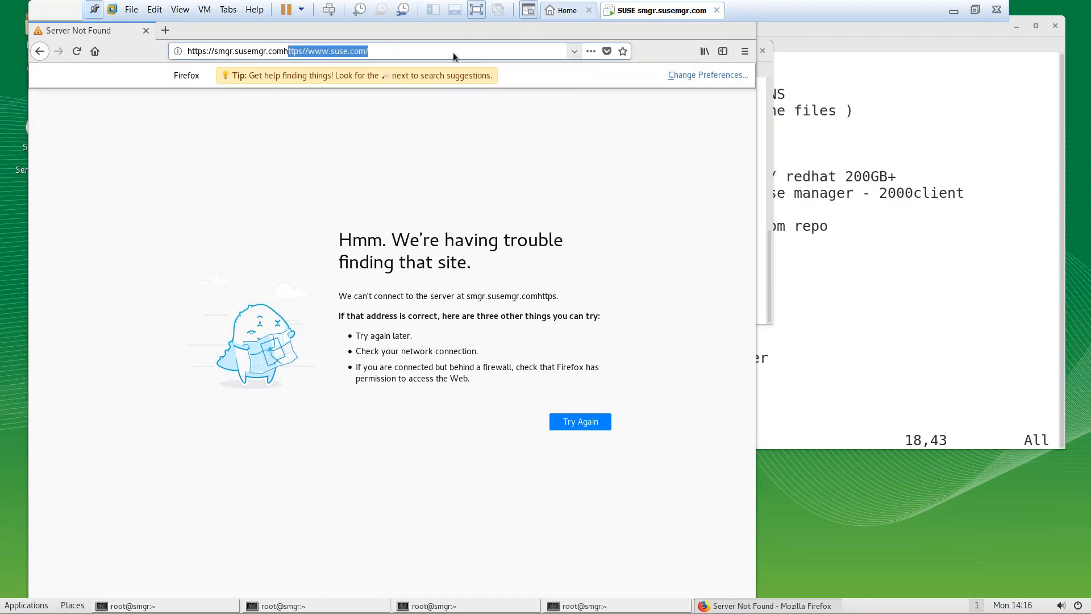
pyautogui.press('BackSpace')
pyautogui.press('Return')
pyautogui.click(453, 56)
pyautogui.press('BackSpace')
pyautogui.press('BackSpace')
pyautogui.press('Return')
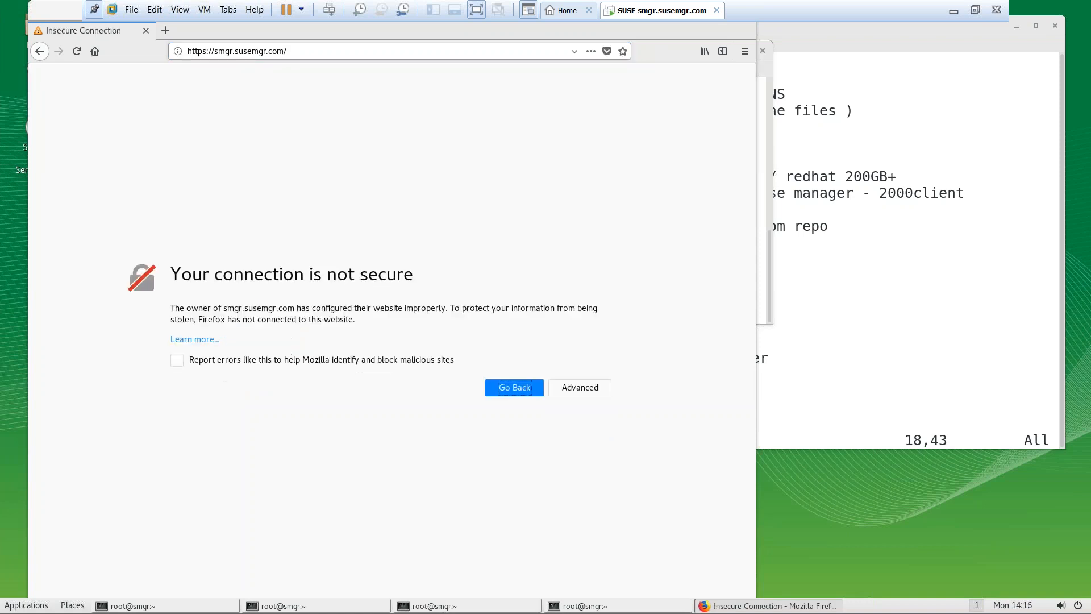
pyautogui.click(566, 388)
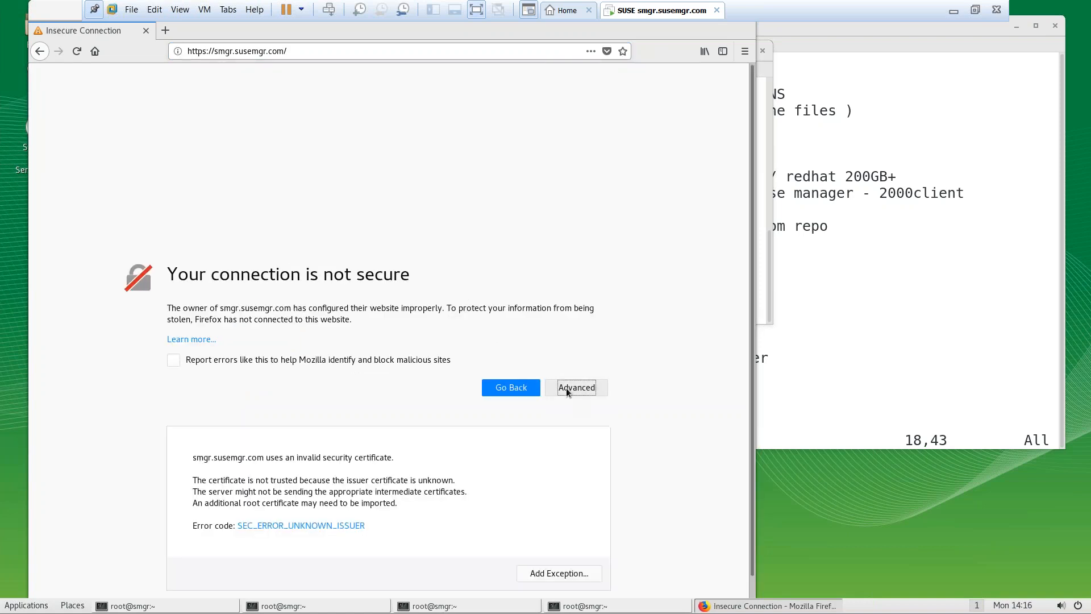
pyautogui.click(541, 575)
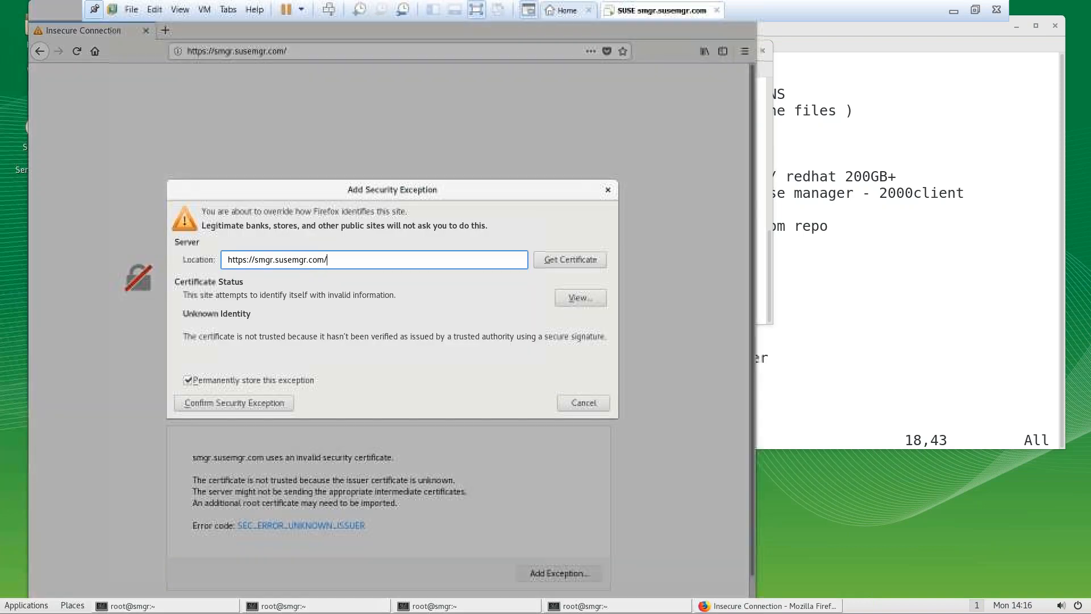
pyautogui.click(256, 401)
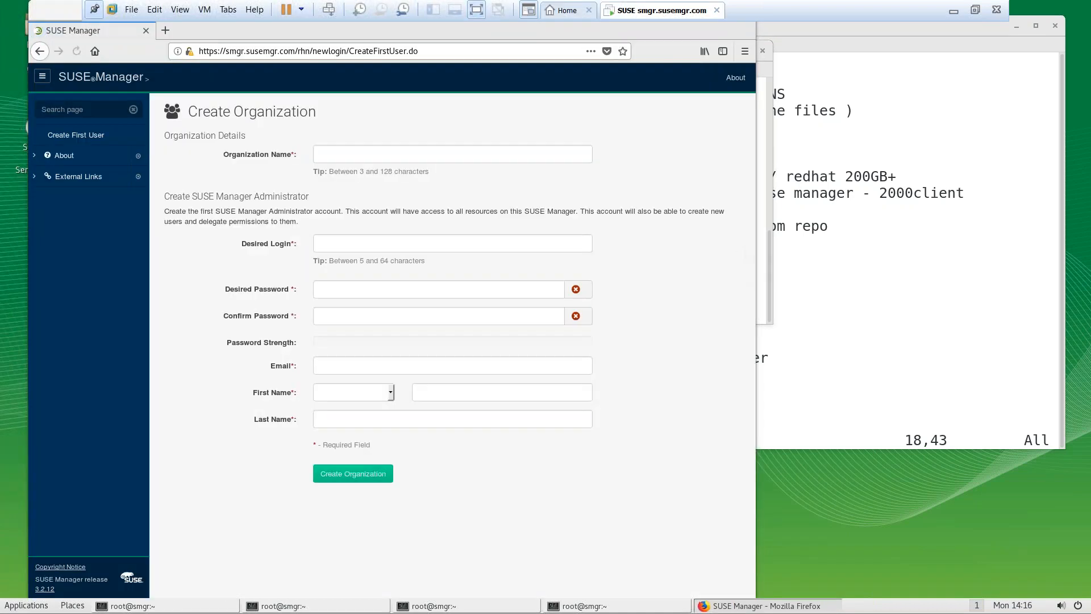
# Enter organization name 'Software Solution' and the desired login admin
pyautogui.click(374, 162)
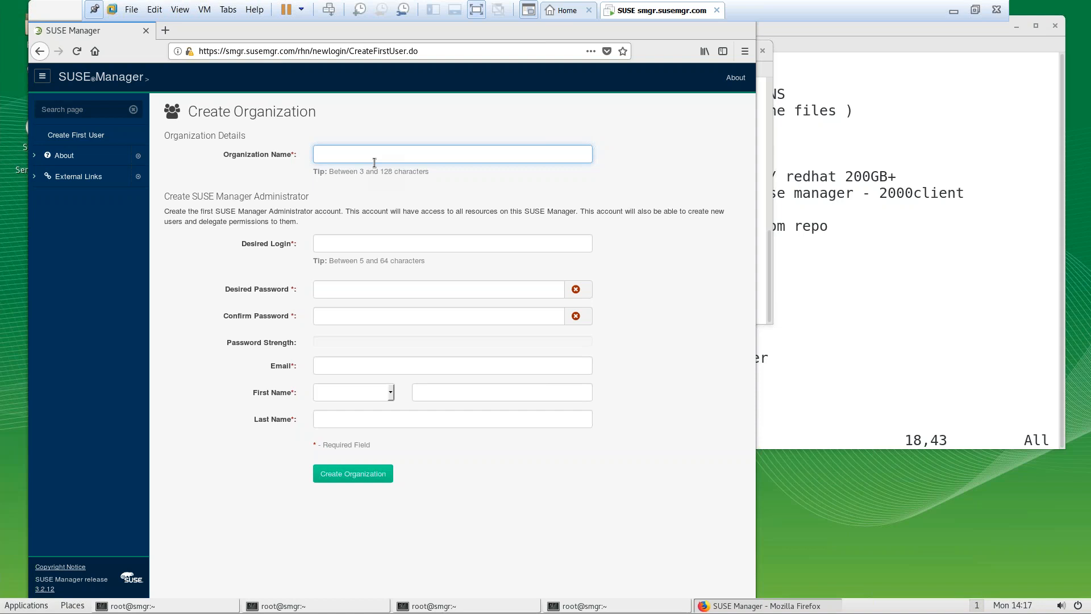
pyautogui.click(975, 10)
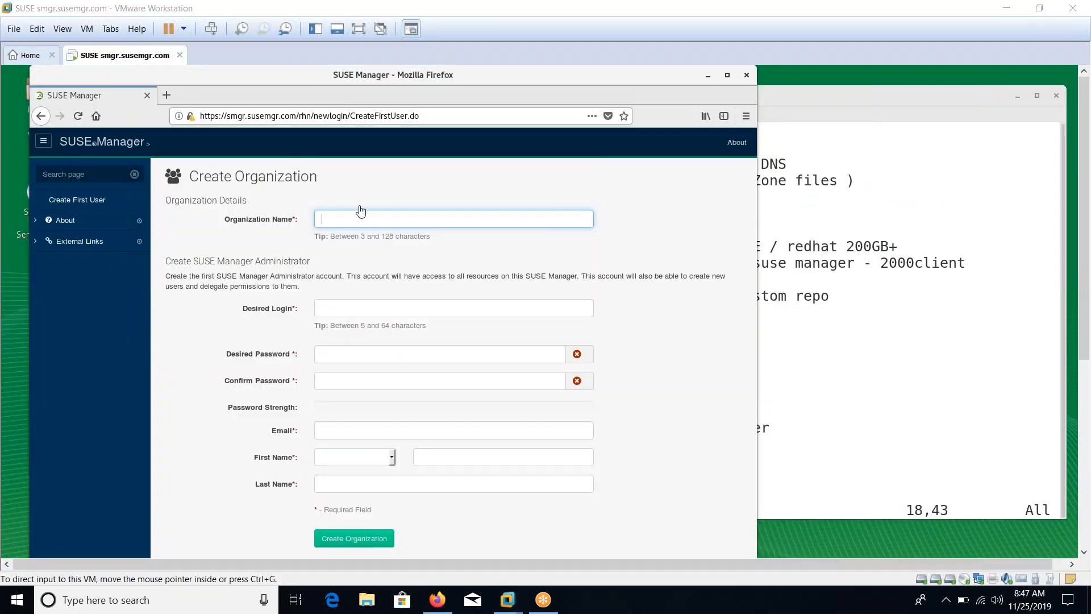
pyautogui.write('Software Solution')
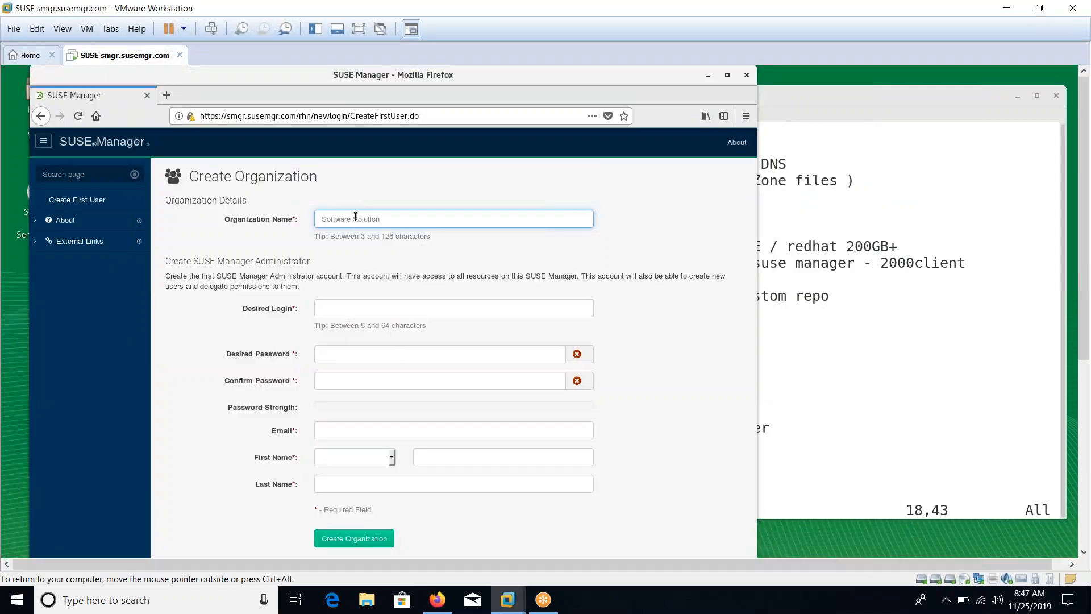
pyautogui.click(337, 308)
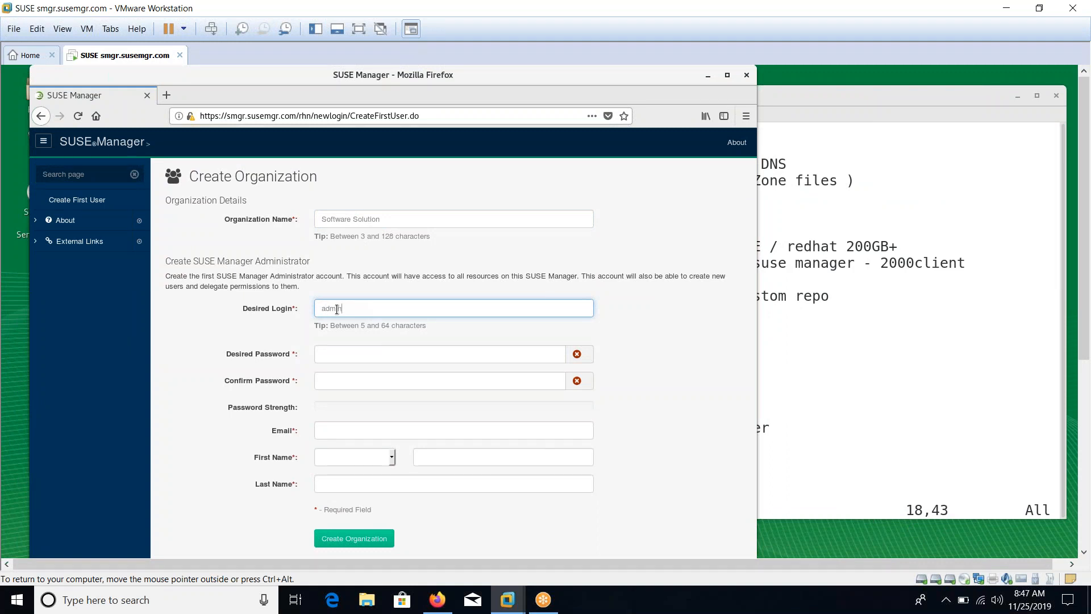
pyautogui.press('Tab')
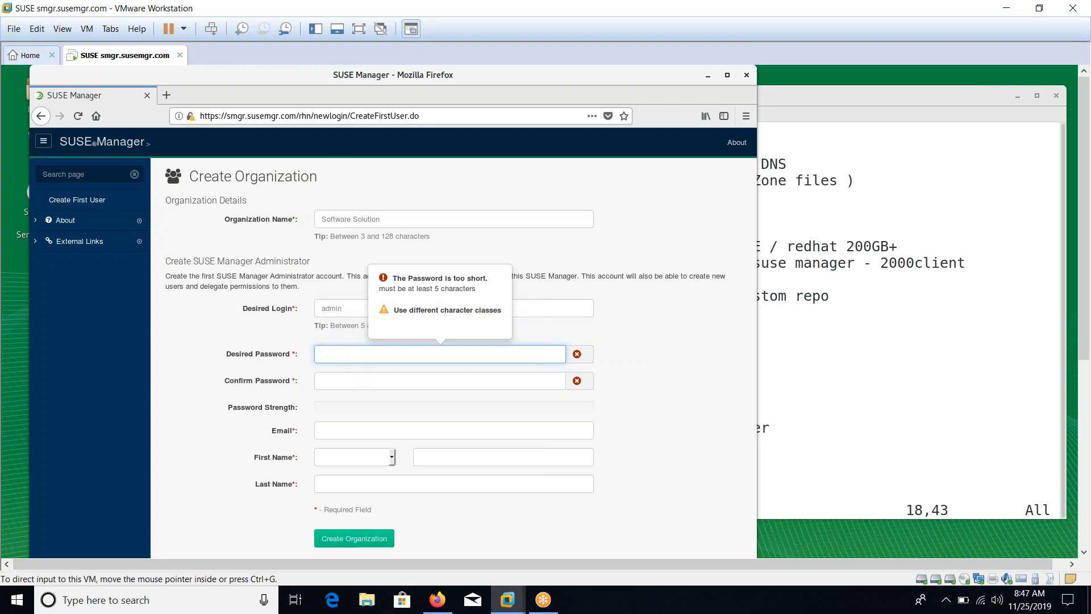
pyautogui.click(357, 31)
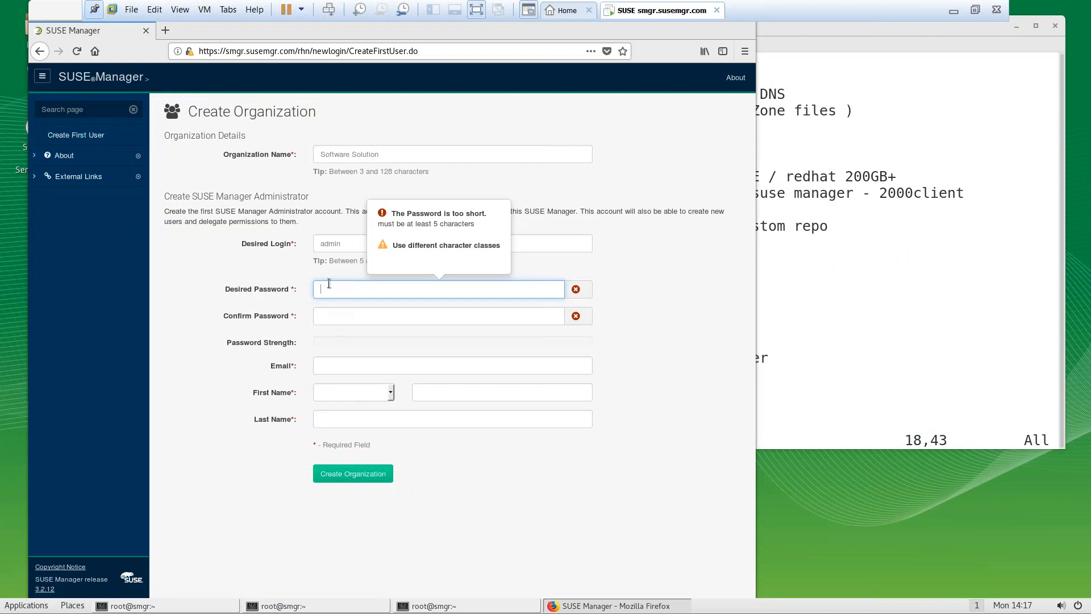
# Enter the administrator password in both the password and confirmation fields
pyautogui.write('123456')
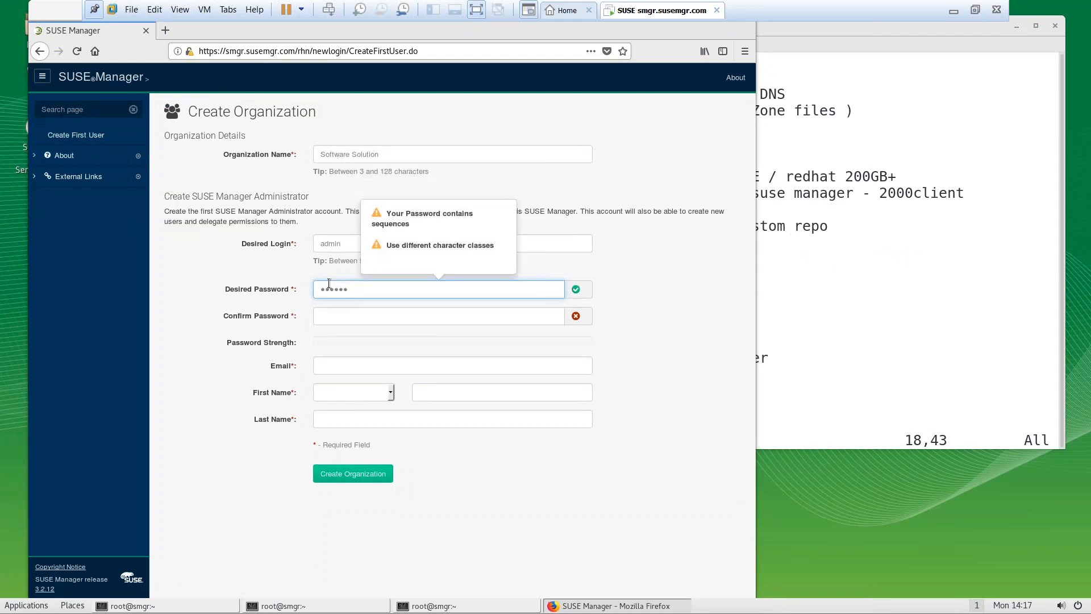
pyautogui.click(339, 314)
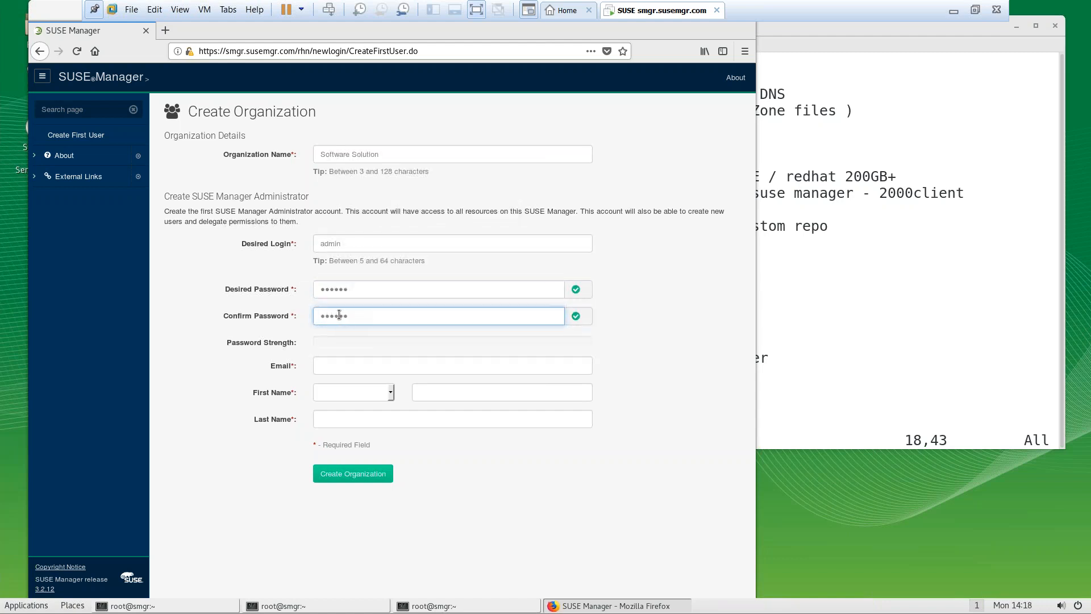
pyautogui.moveTo(350, 288); pyautogui.dragTo(242, 272)
pyautogui.write('•••••')
pyautogui.press('Tab')
pyautogui.write('•••••')
# Fill in the administrator's e-mail, title Mr. and first and last name, then create the organization
pyautogui.click(339, 368)
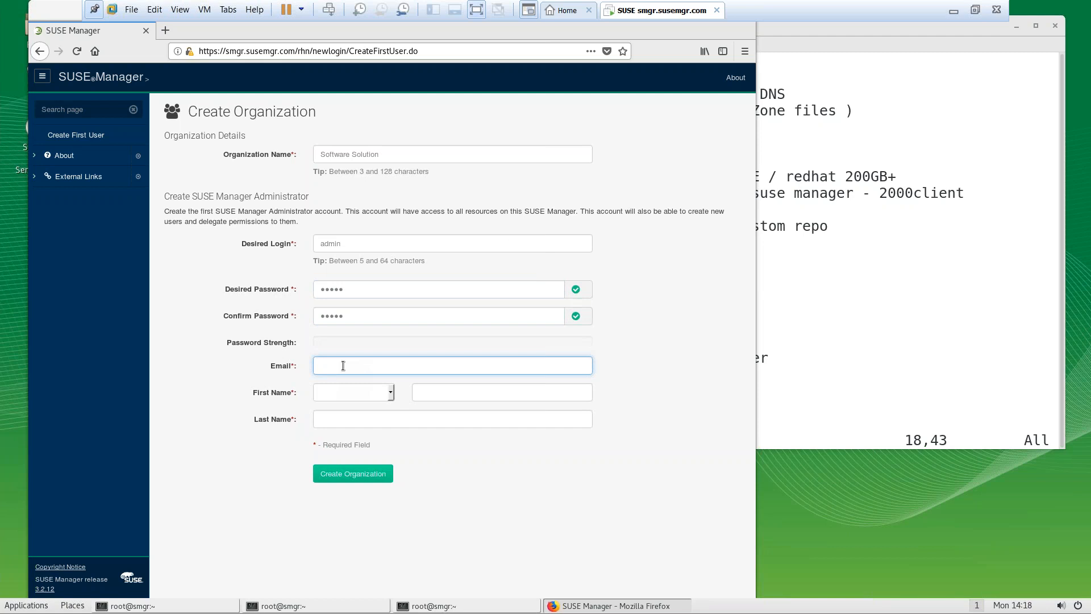
pyautogui.press('Tab')
pyautogui.write('mr')
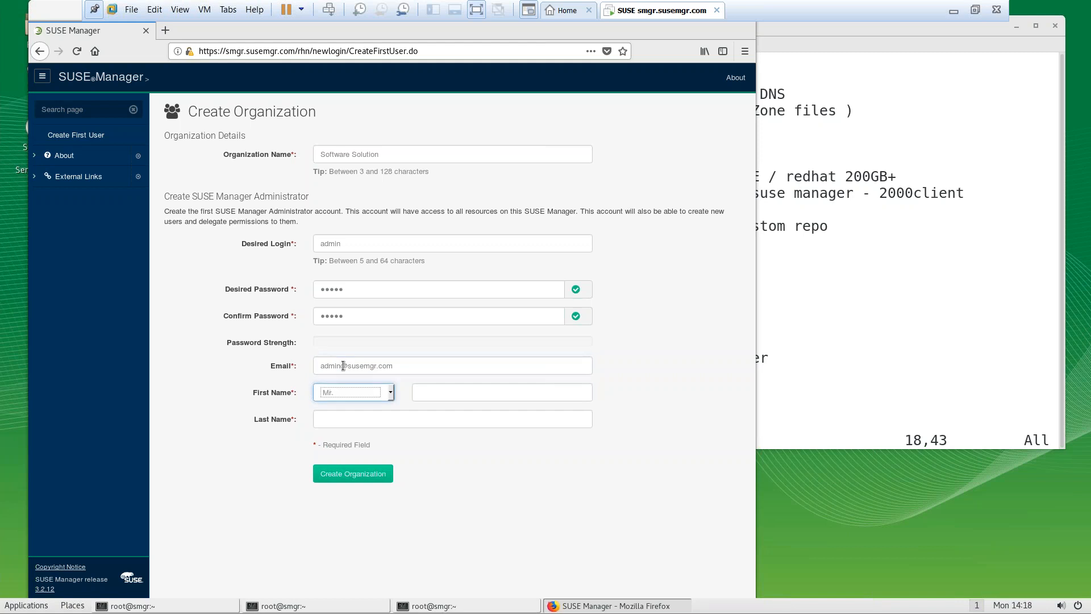
pyautogui.press('Tab')
pyautogui.write('adm')
pyautogui.press('Tab')
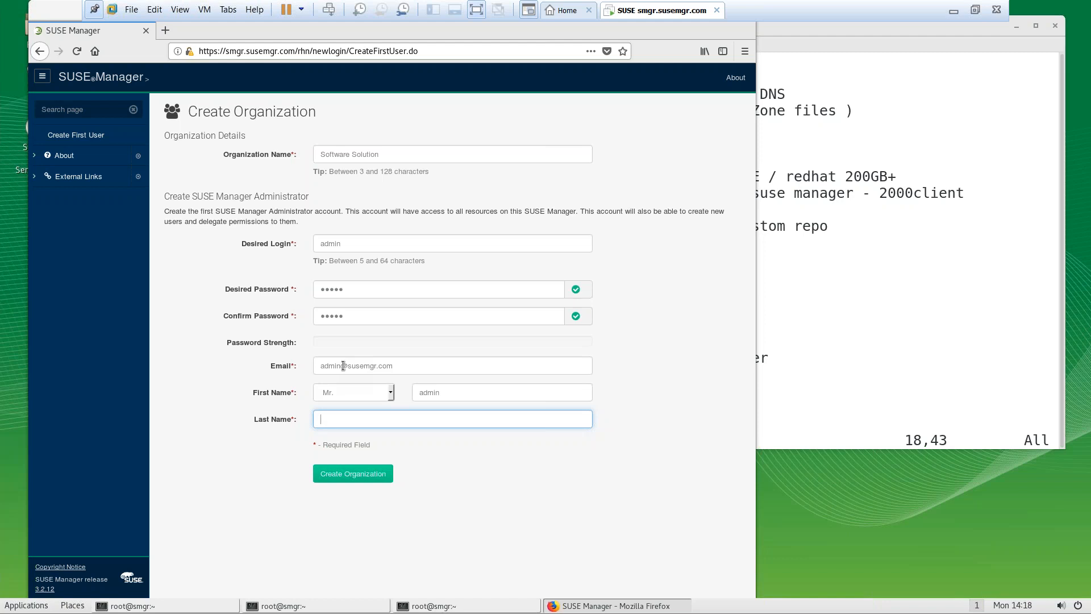
pyautogui.write('Administrator')
pyautogui.click(352, 477)
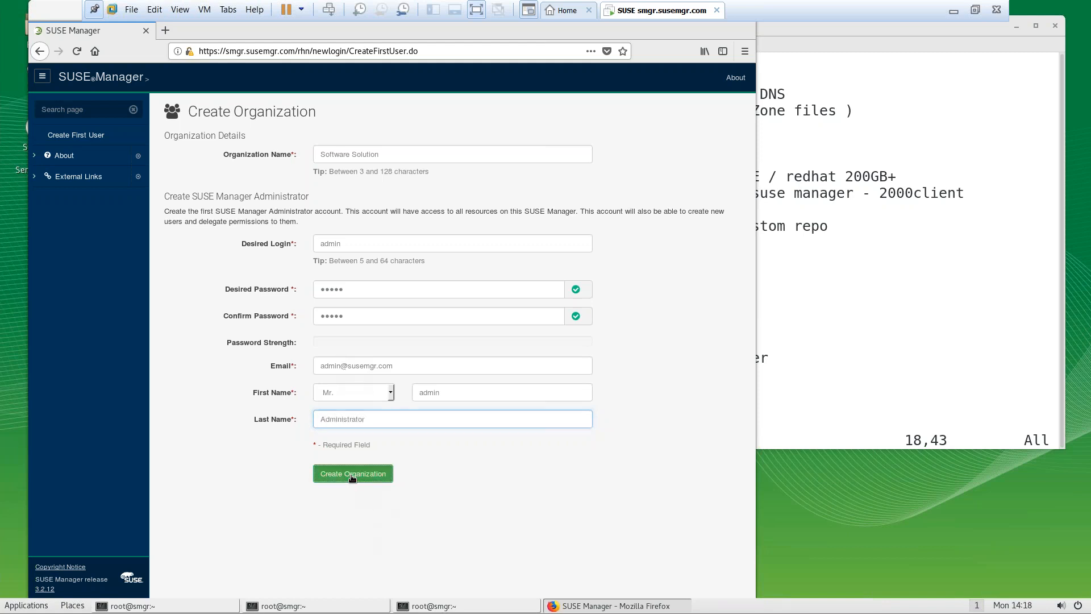
# Save the admin login in Firefox and open the Setup Wizard from the overview banner
pyautogui.click(339, 182)
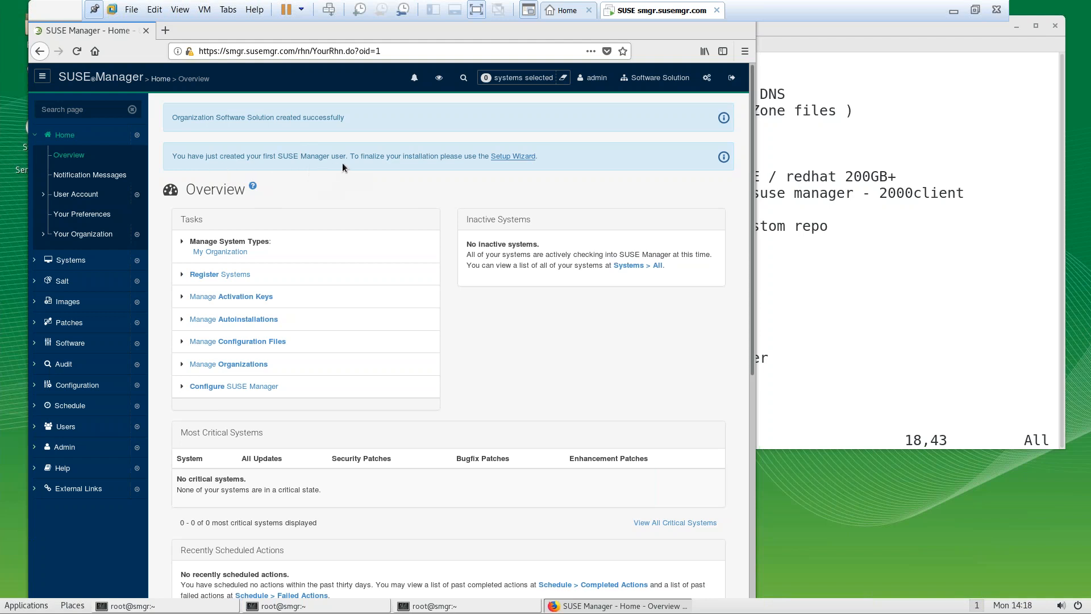
pyautogui.click(513, 156)
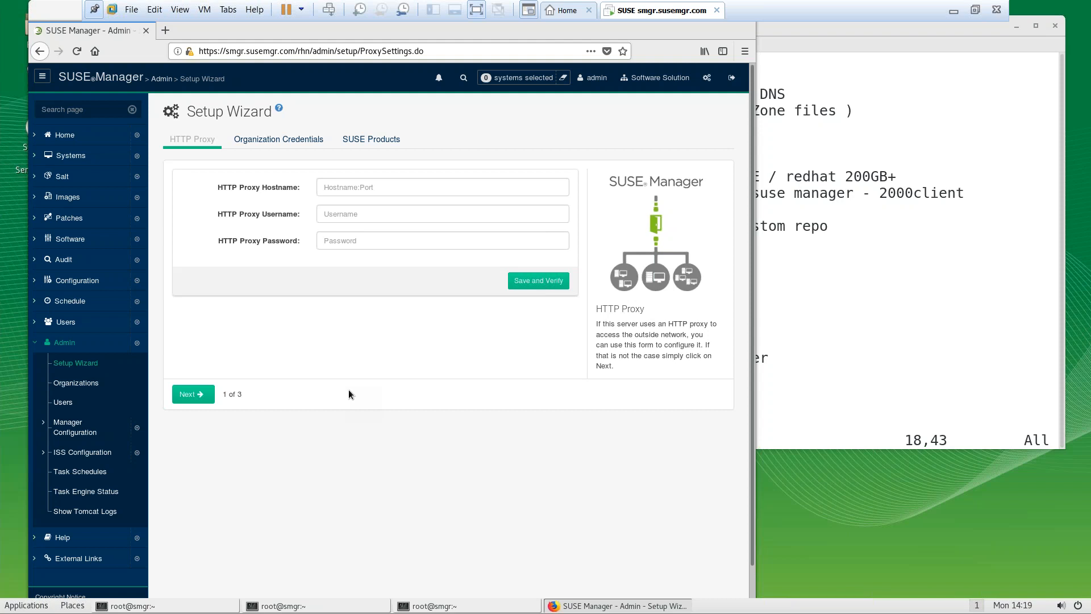
# Reload the SUSE Products step via HTTP Proxy until the 41 products appear, then scroll the list
pyautogui.click(370, 143)
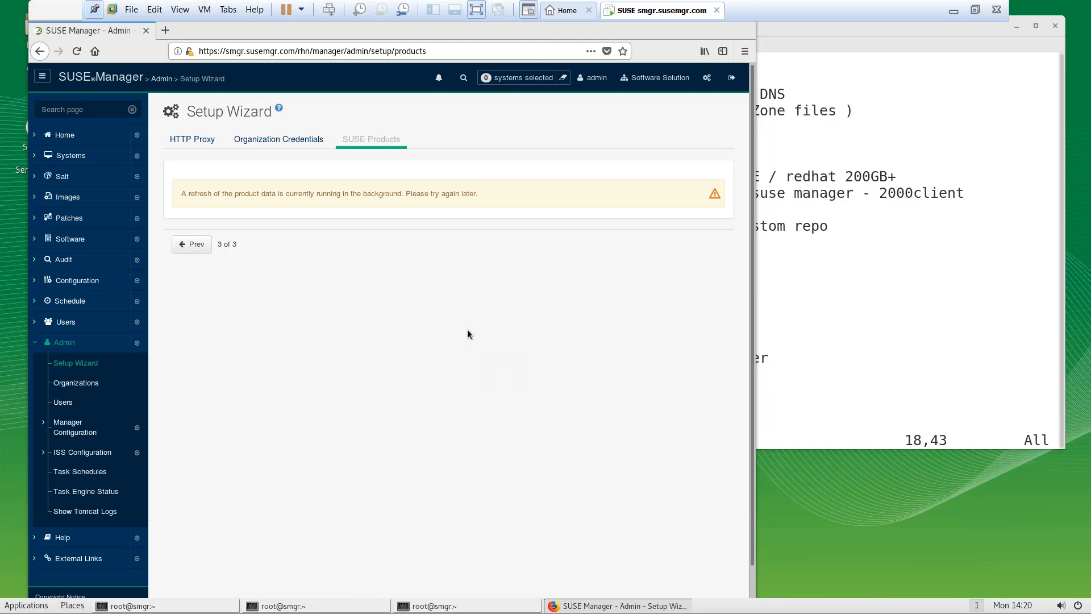
pyautogui.click(194, 141)
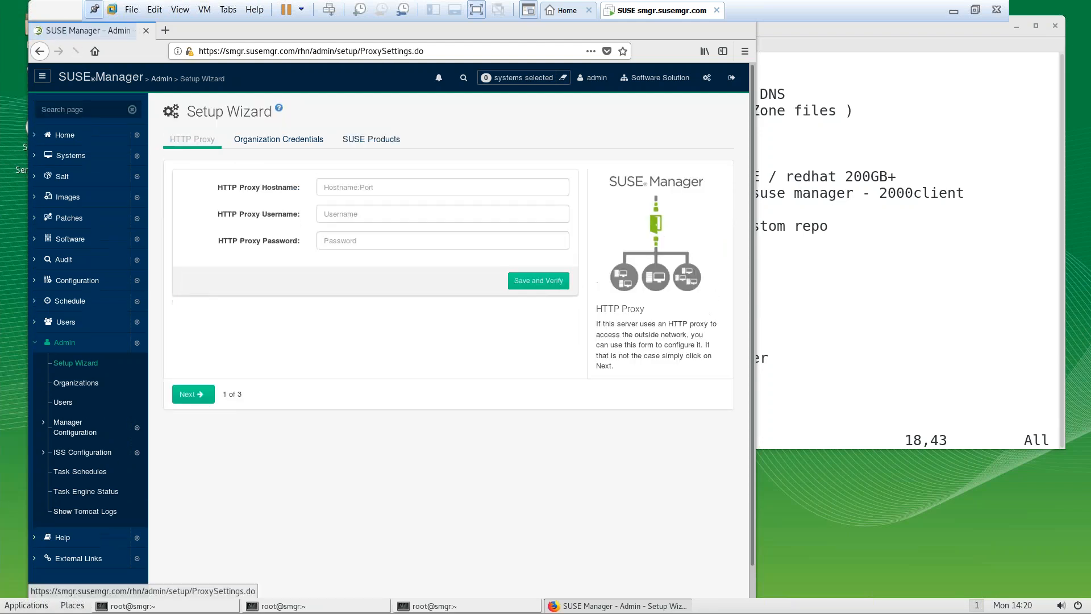
pyautogui.click(371, 139)
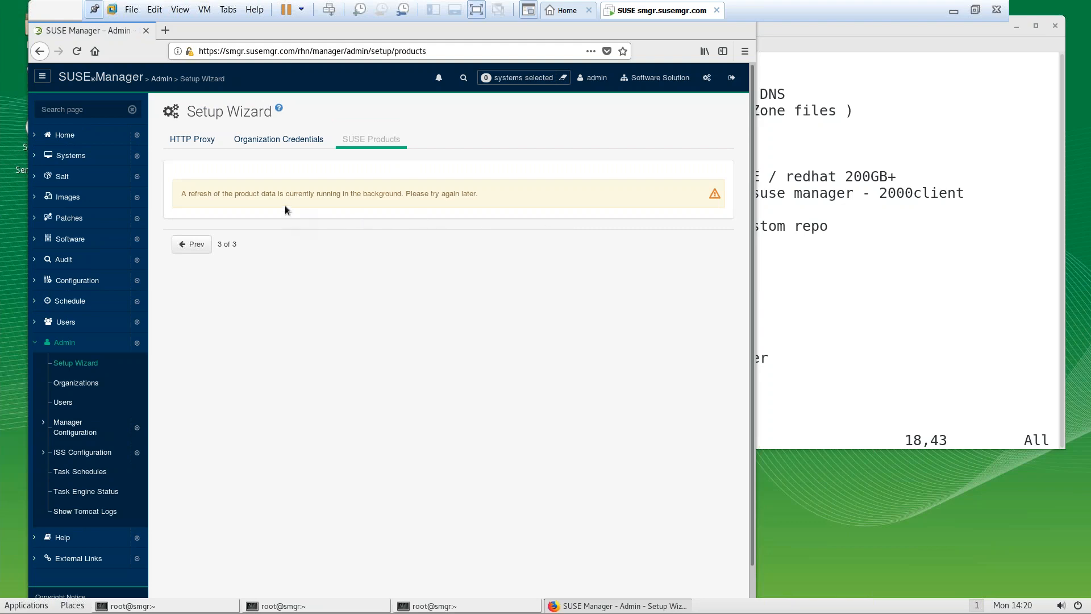
pyautogui.click(975, 10)
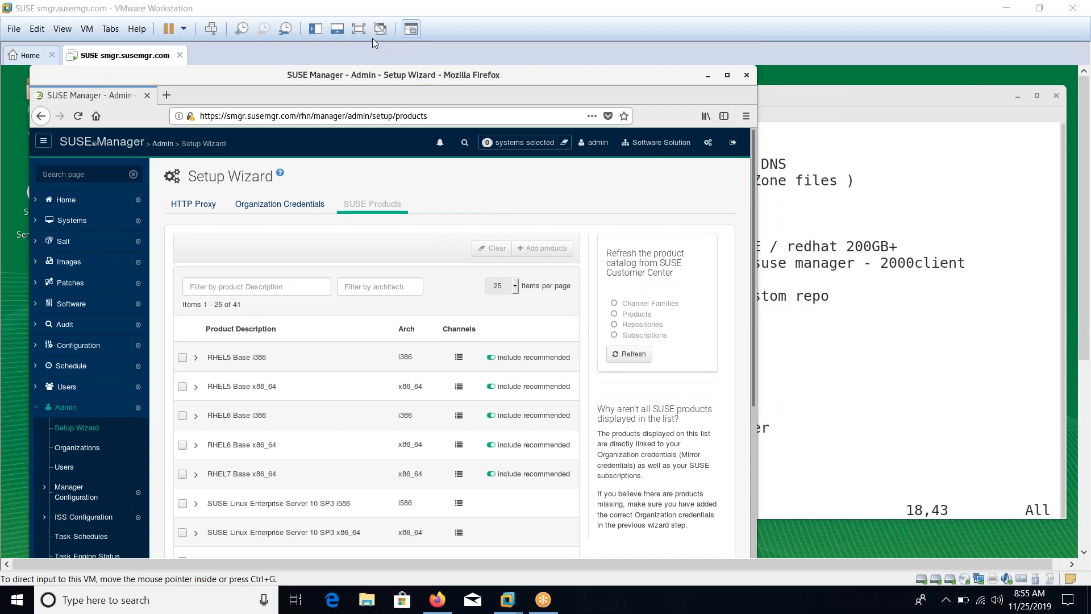
pyautogui.click(359, 28)
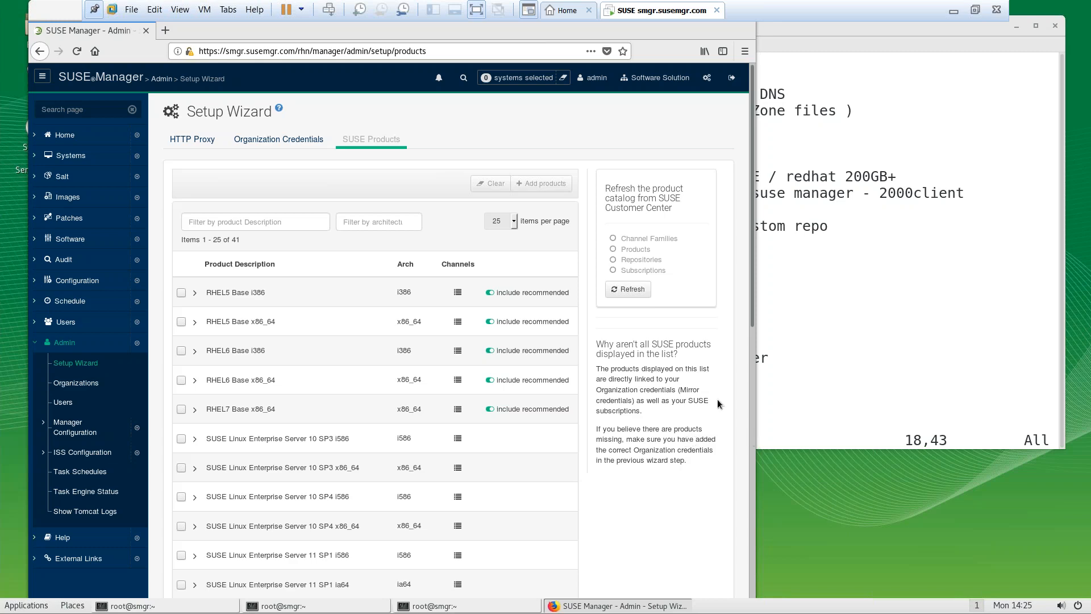
pyautogui.moveTo(751, 318); pyautogui.dragTo(729, 553)
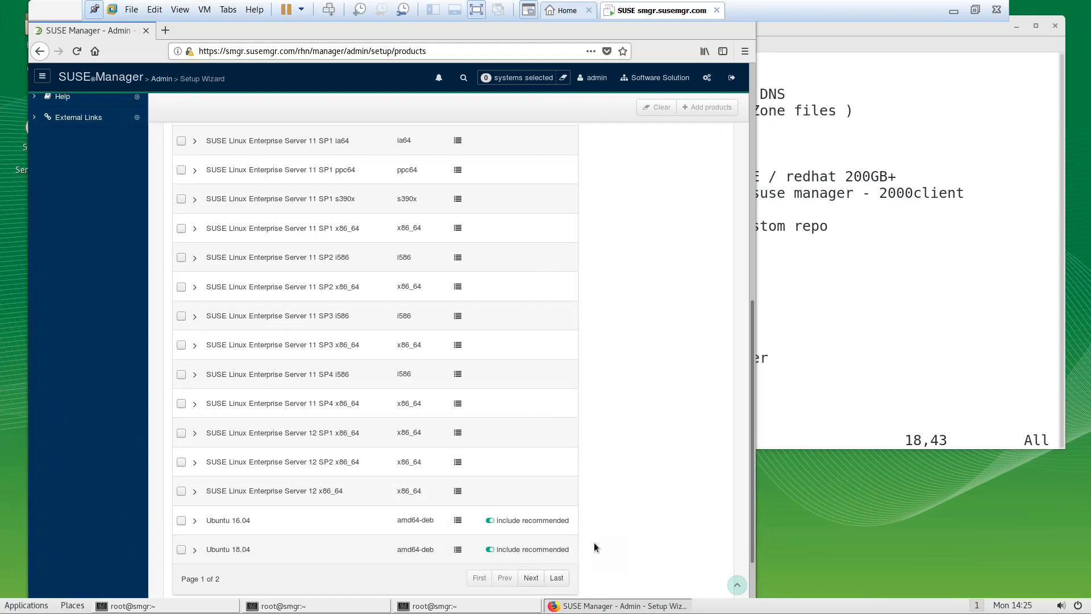
# Inspect the SLES 12 x86_64 and SLES 12 SP4 module lists across both product pages
pyautogui.moveTo(751, 474); pyautogui.dragTo(690, 508)
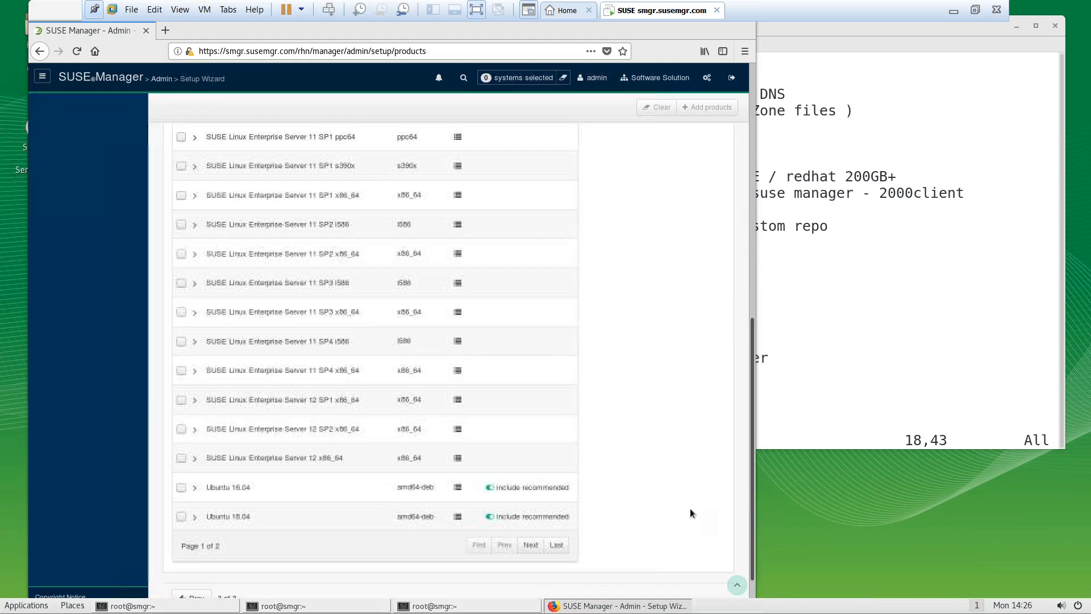
pyautogui.moveTo(753, 464)
pyautogui.mouseDown()
pyautogui.moveTo(752, 343)
pyautogui.moveTo(755, 470)
pyautogui.mouseUp()
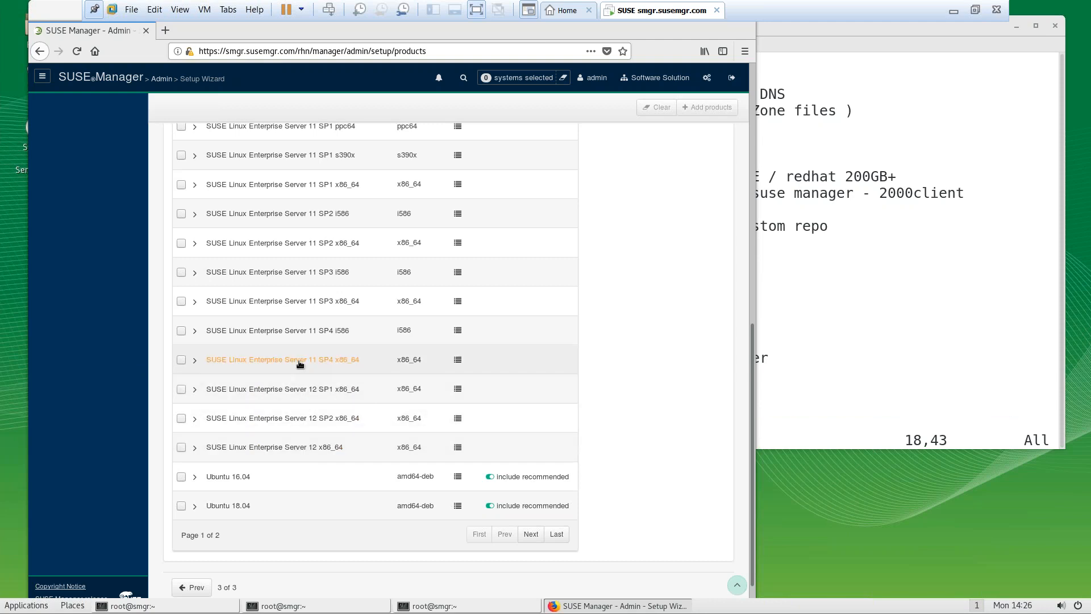
pyautogui.click(283, 454)
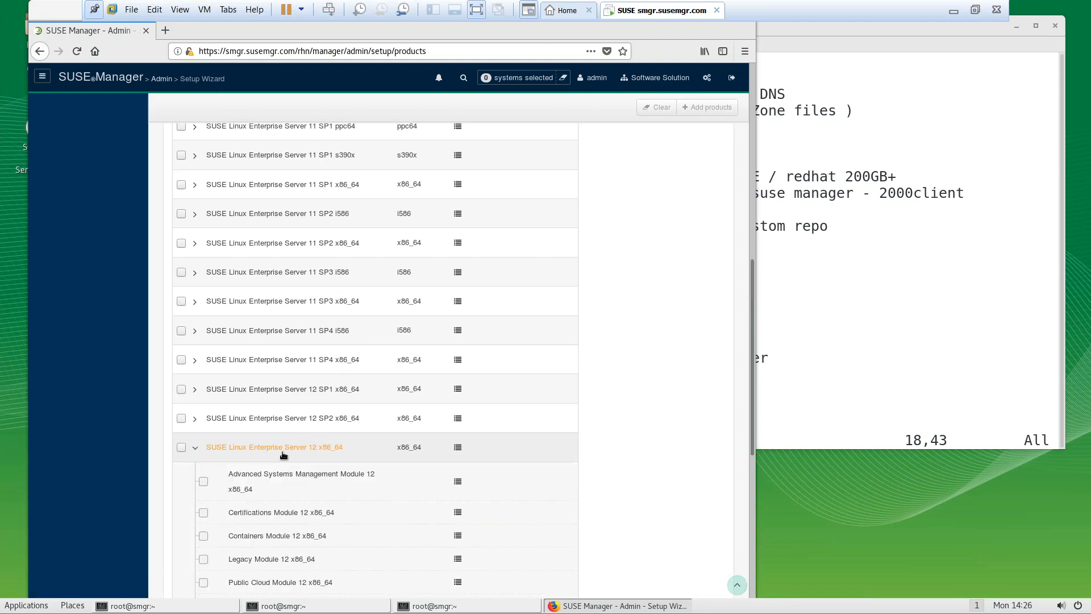
pyautogui.click(286, 454)
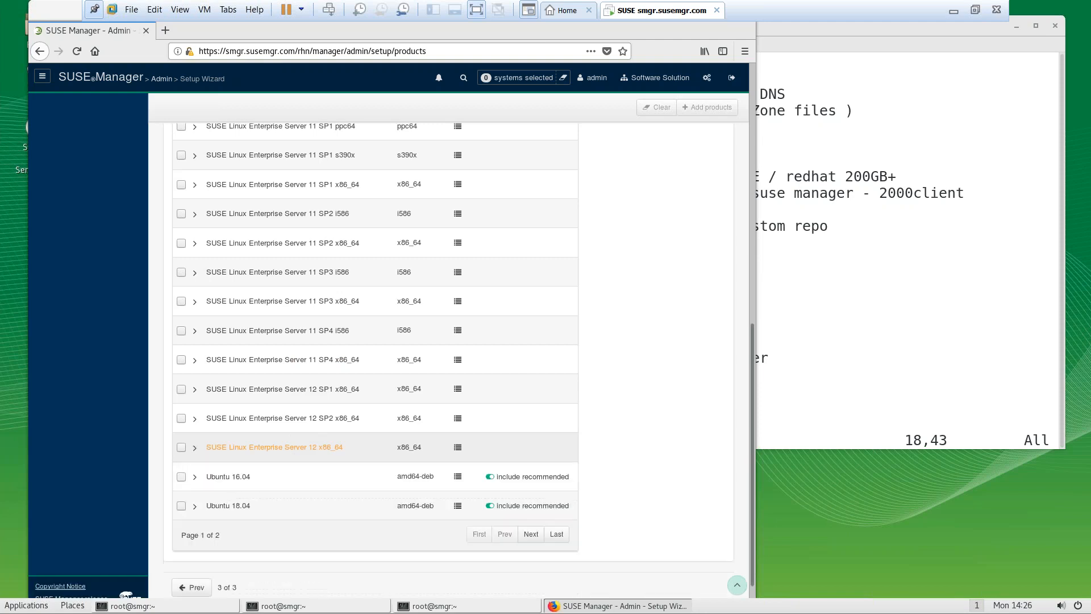
pyautogui.click(531, 531)
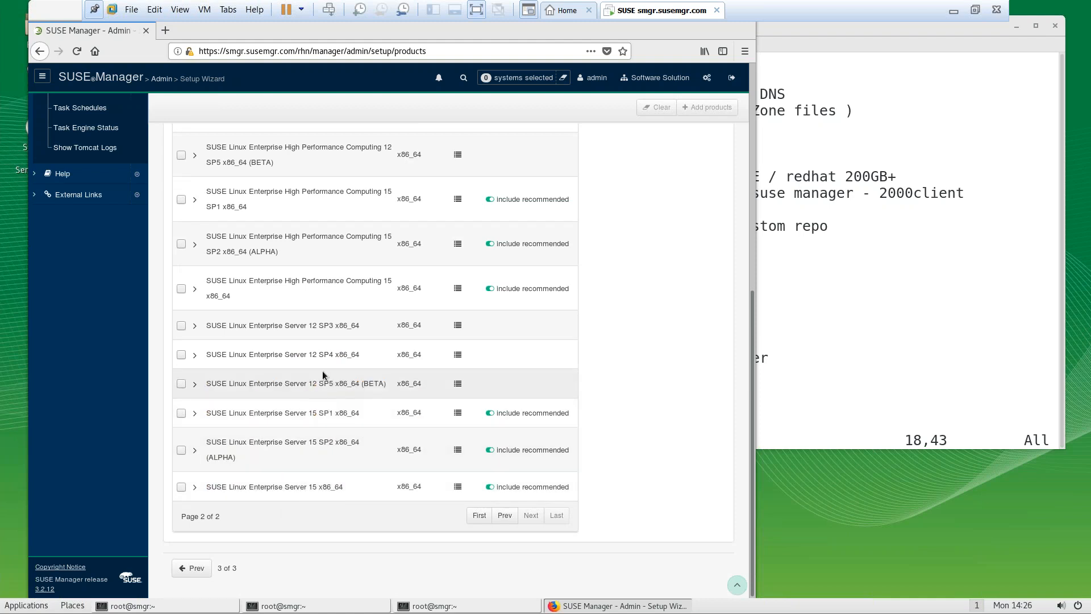
pyautogui.click(309, 358)
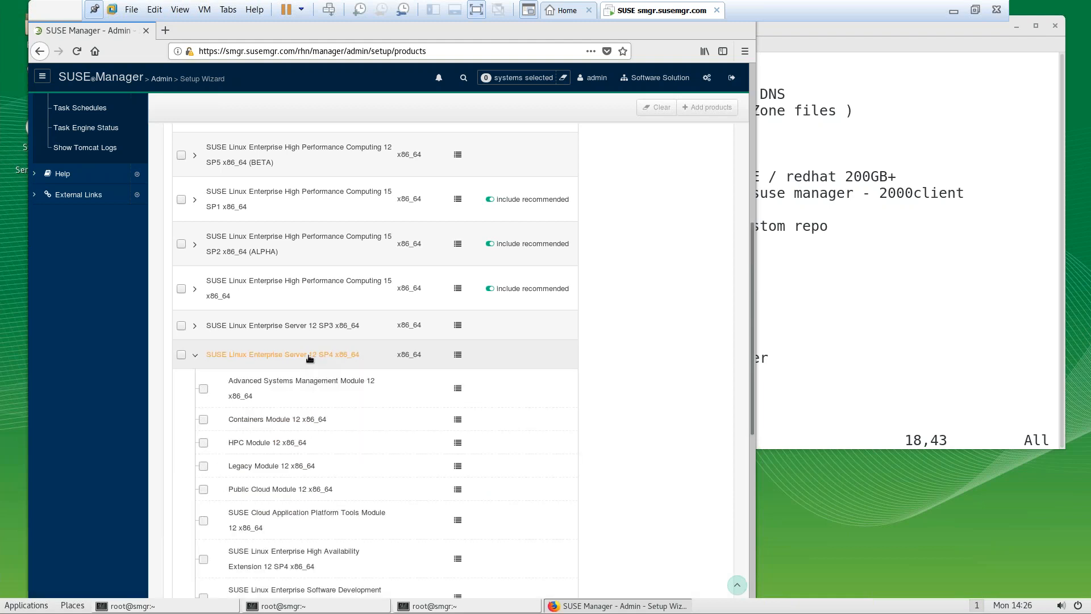
pyautogui.click(310, 358)
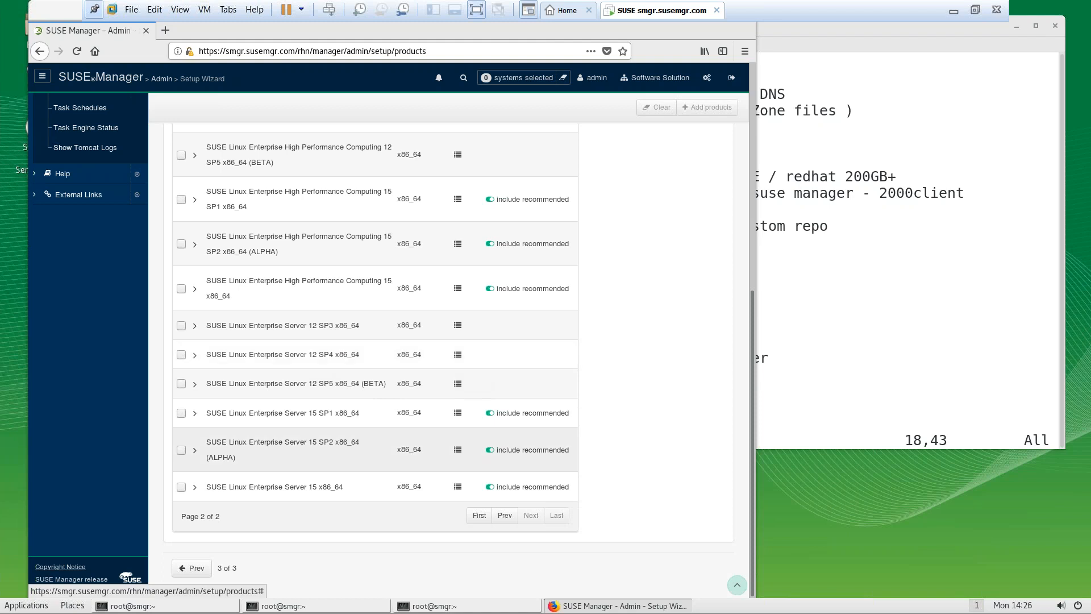
pyautogui.click(504, 516)
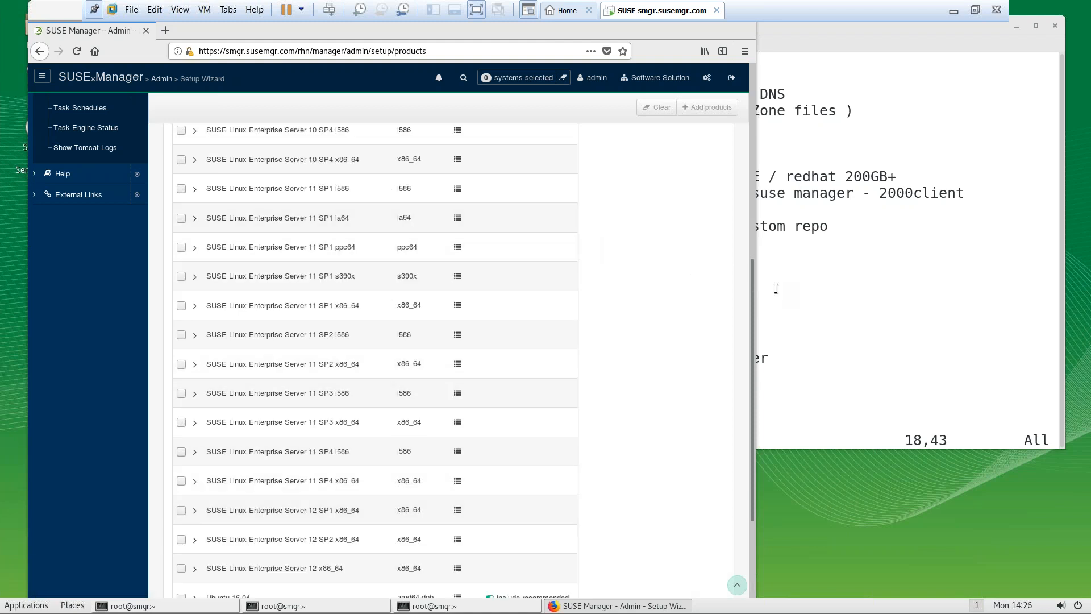
# Scroll through page 1 of the products and move to page 2 showing SLES 12 SP3 and SP4
pyautogui.moveTo(754, 307); pyautogui.dragTo(728, 134)
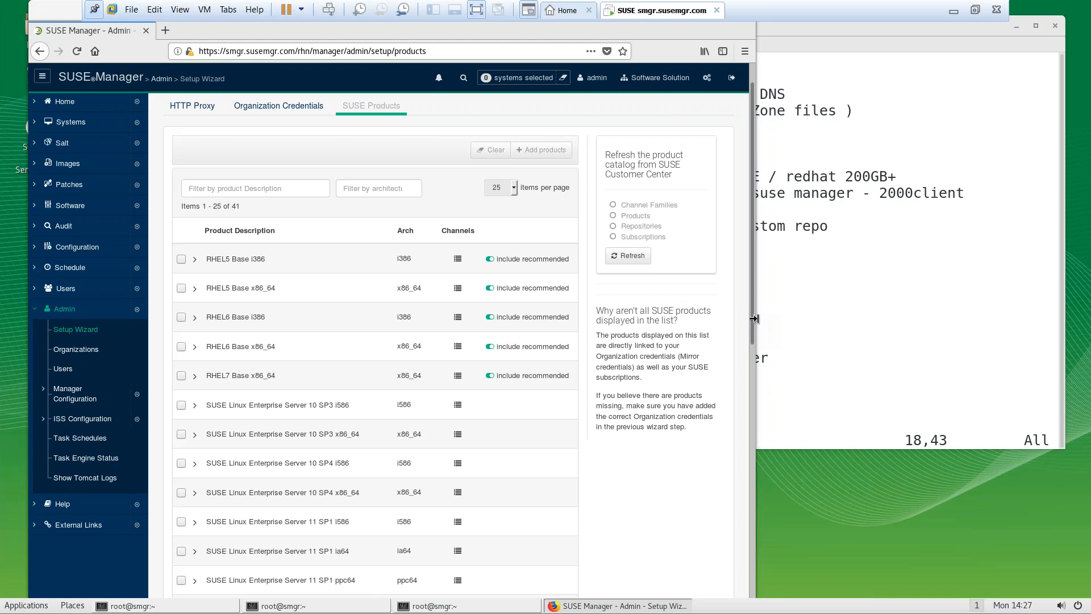
pyautogui.moveTo(752, 325); pyautogui.dragTo(746, 339)
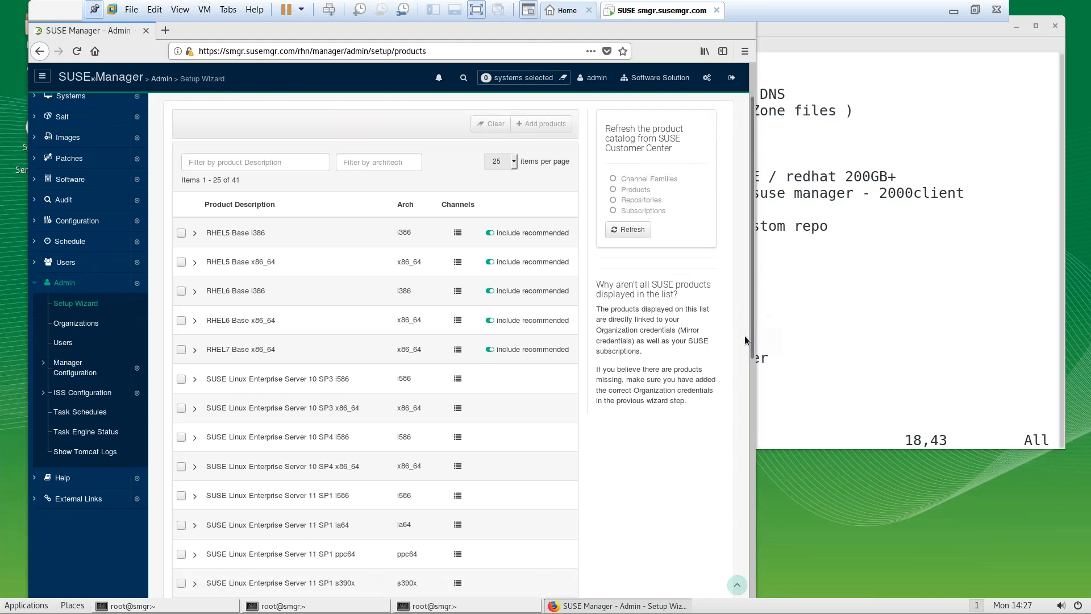
pyautogui.moveTo(753, 353); pyautogui.dragTo(719, 575)
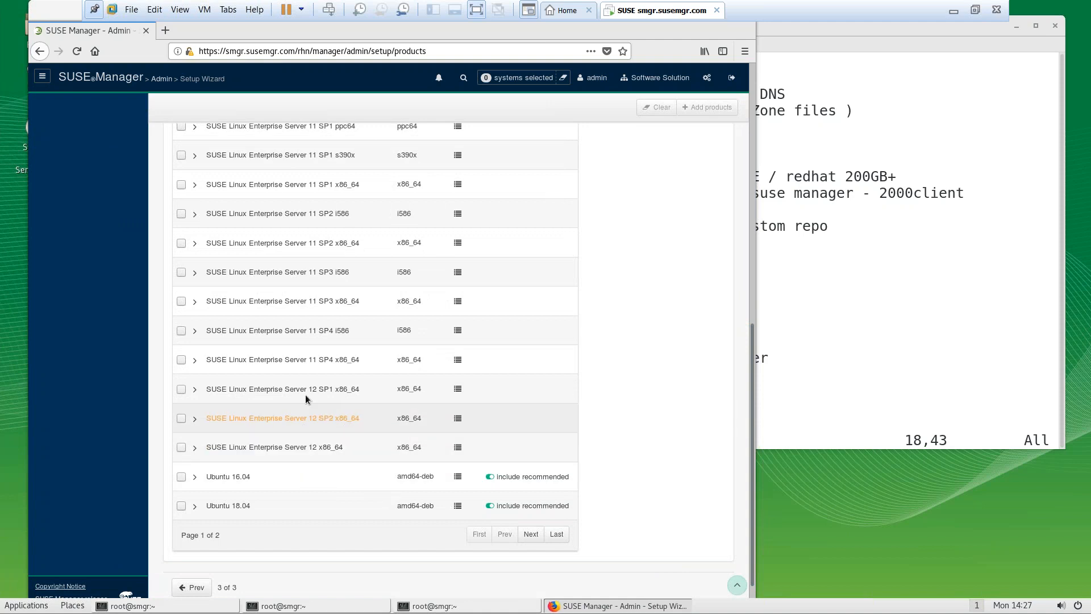
pyautogui.click(530, 535)
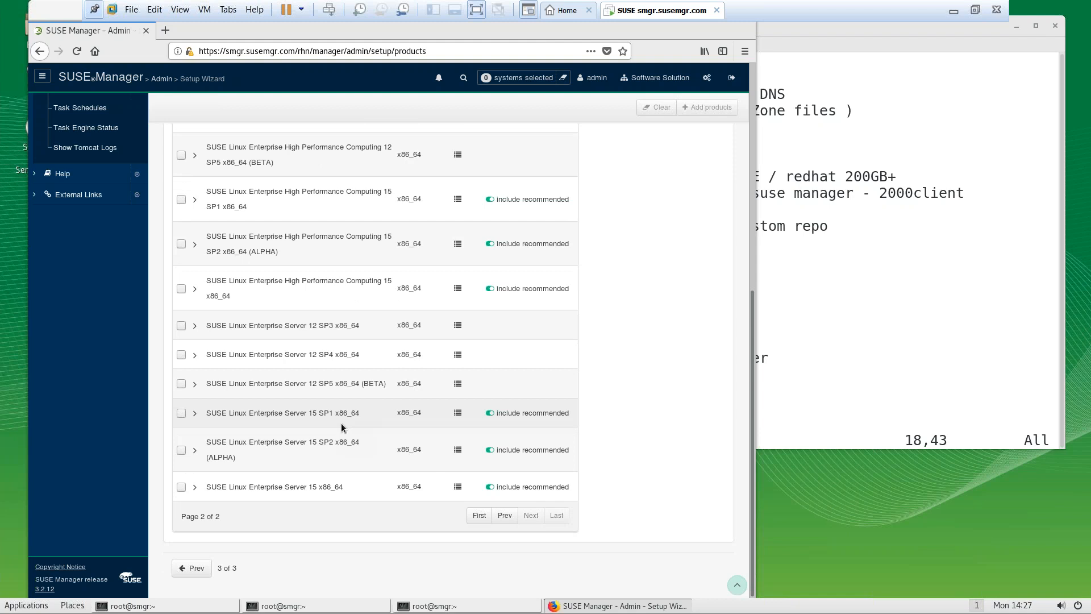
pyautogui.click(458, 326)
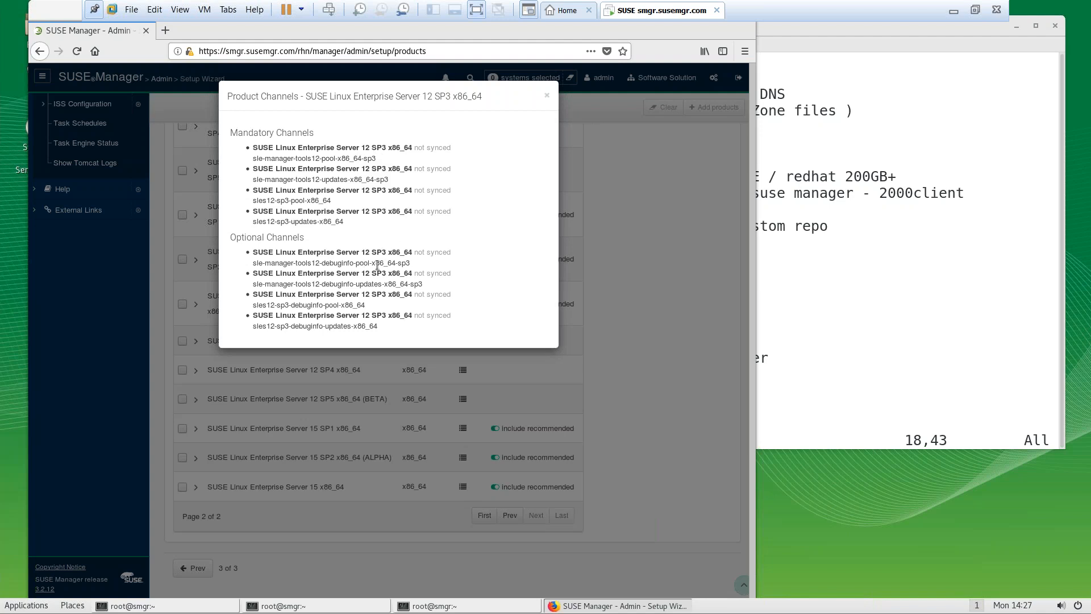
pyautogui.click(547, 95)
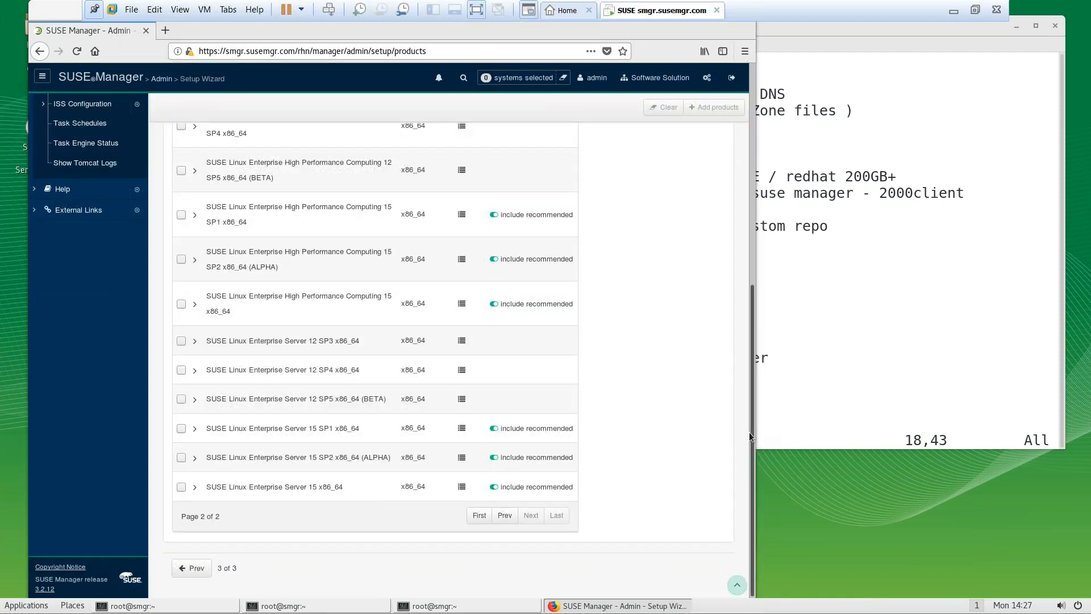
pyautogui.moveTo(749, 390); pyautogui.dragTo(748, 219)
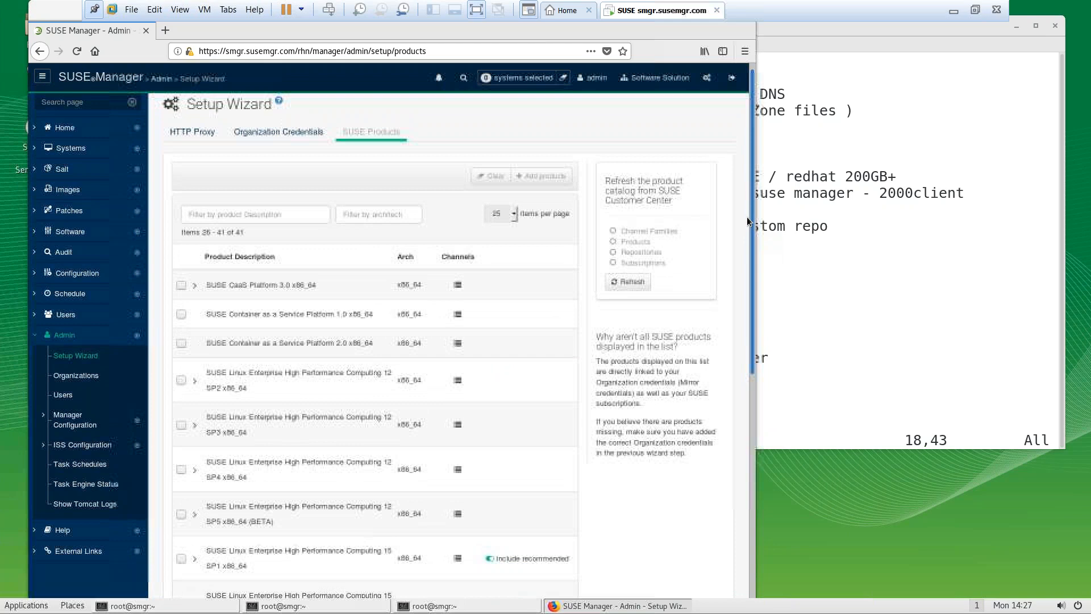
# Start a product catalog refresh from SUSE Customer Center and return to the first products page
pyautogui.click(628, 281)
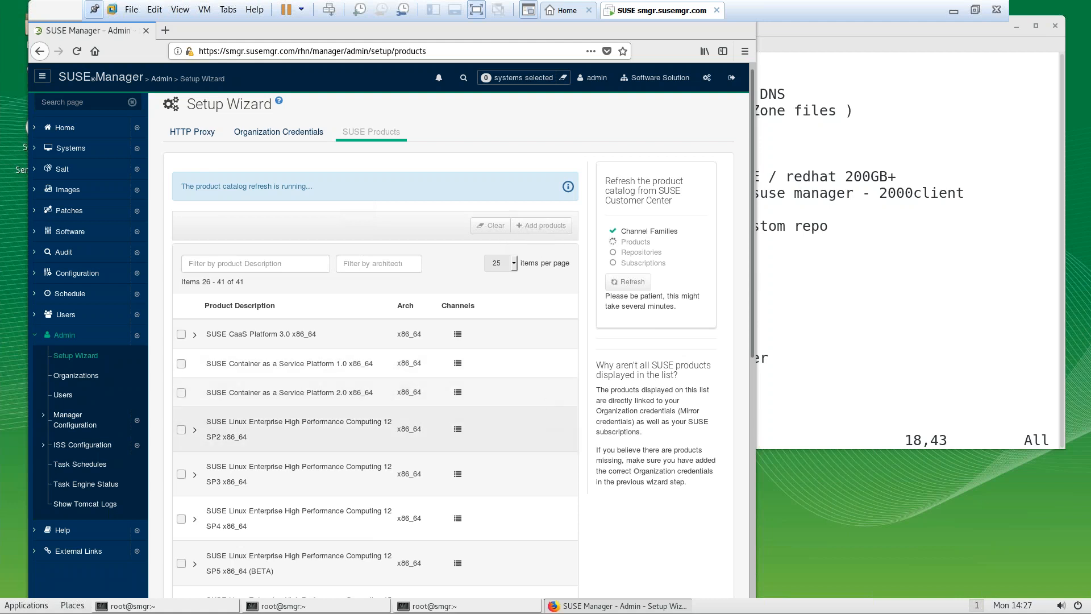
pyautogui.click(752, 341)
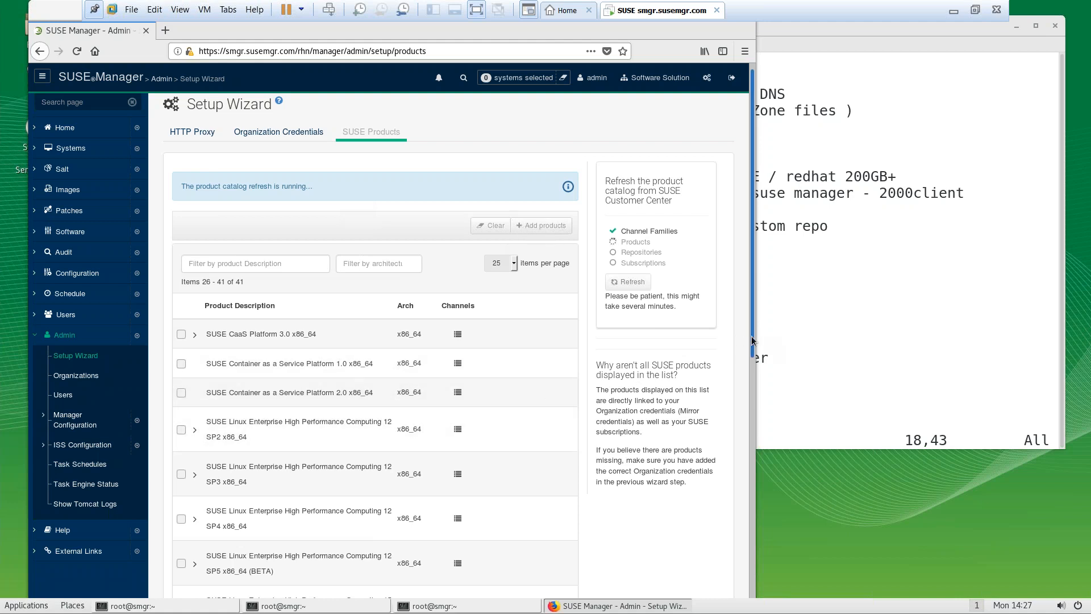
pyautogui.moveTo(752, 341); pyautogui.dragTo(713, 571)
pyautogui.click(504, 521)
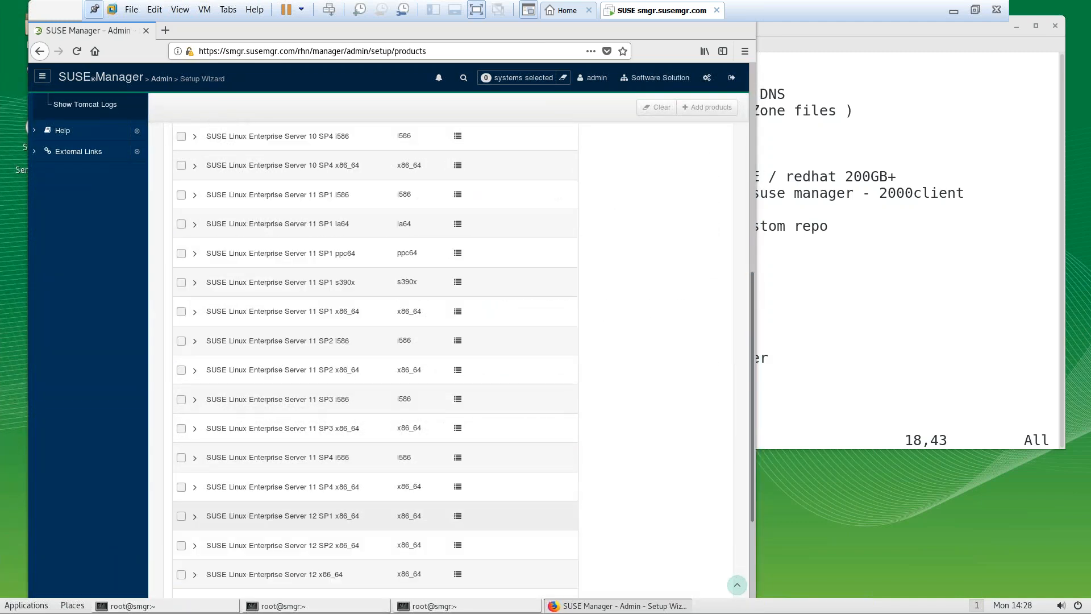
# Widen the browser window slightly, clear the stray text selection, and leave VMware full-screen view
pyautogui.moveTo(754, 267); pyautogui.dragTo(778, 105)
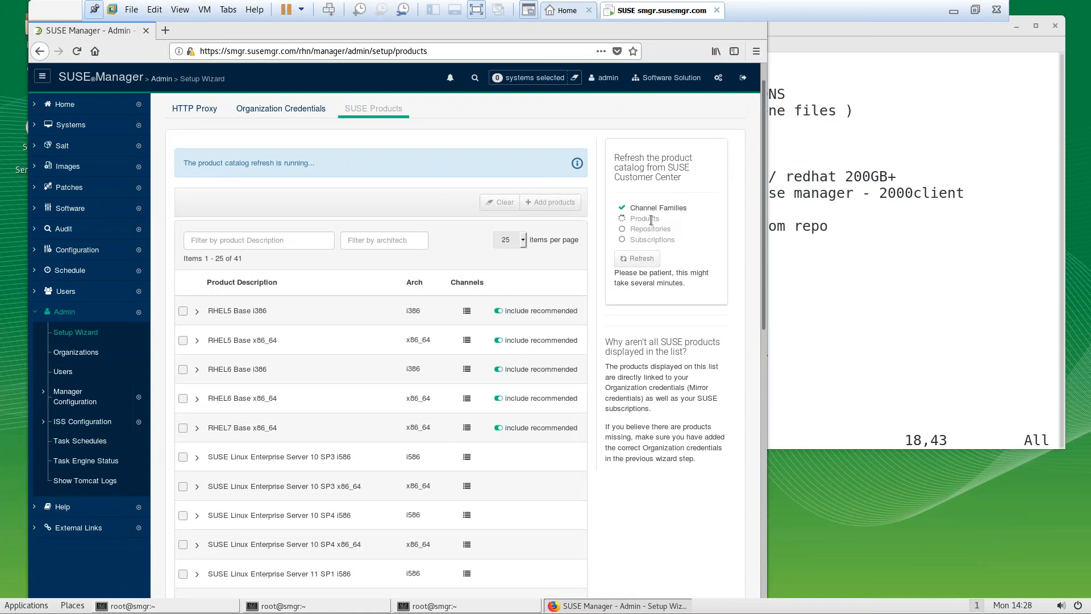
pyautogui.moveTo(641, 220); pyautogui.dragTo(668, 224)
pyautogui.click(666, 220)
pyautogui.click(976, 12)
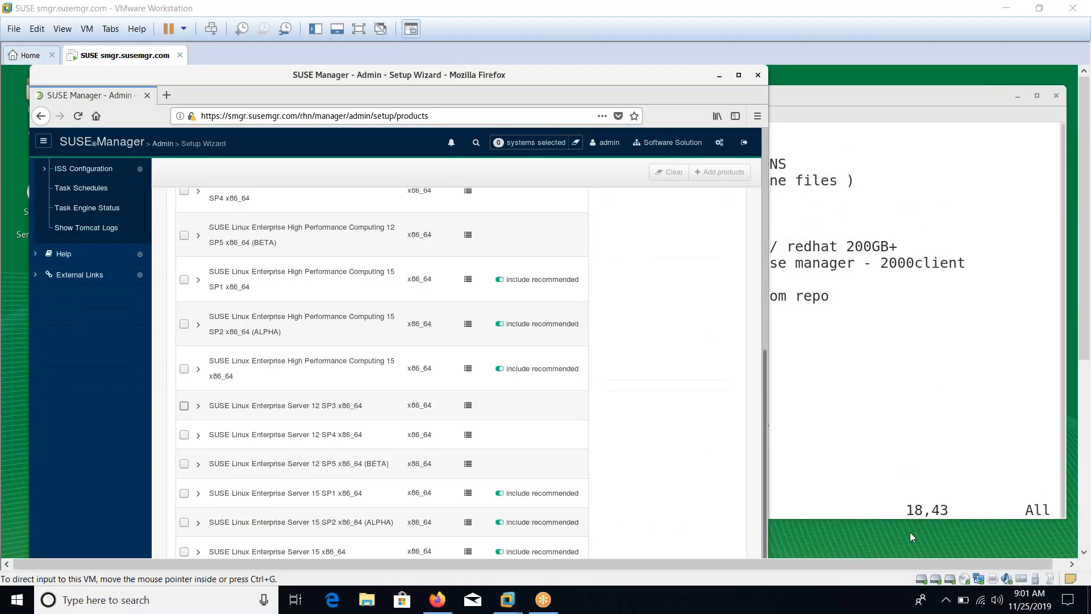
# Back in full screen, tick SLES 12 SP3 x86_64 and SLES 12 SP4 x86_64 for adding
pyautogui.click(358, 29)
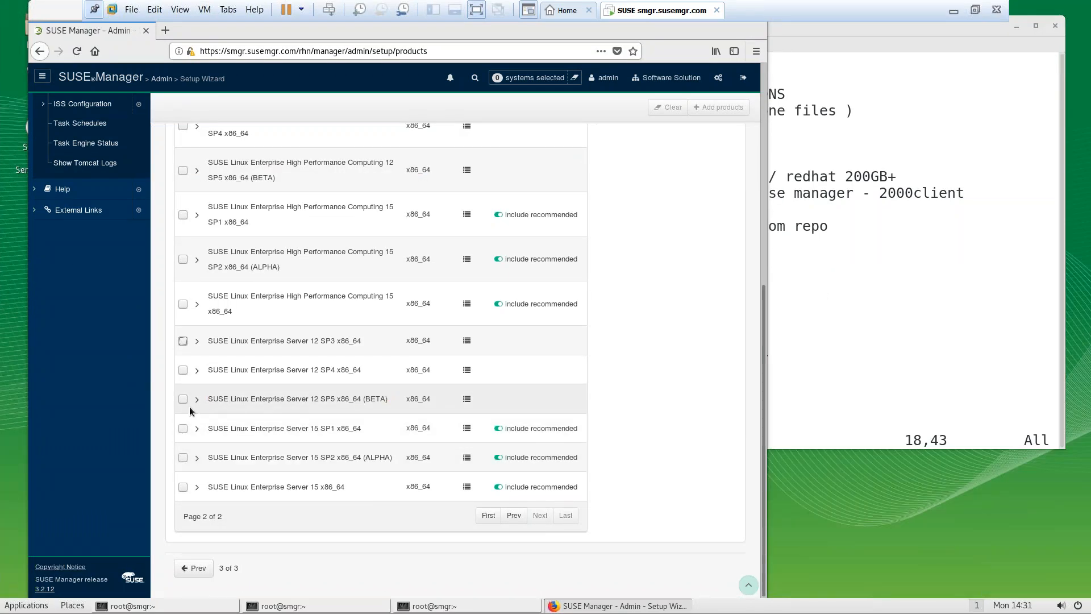
pyautogui.click(182, 341)
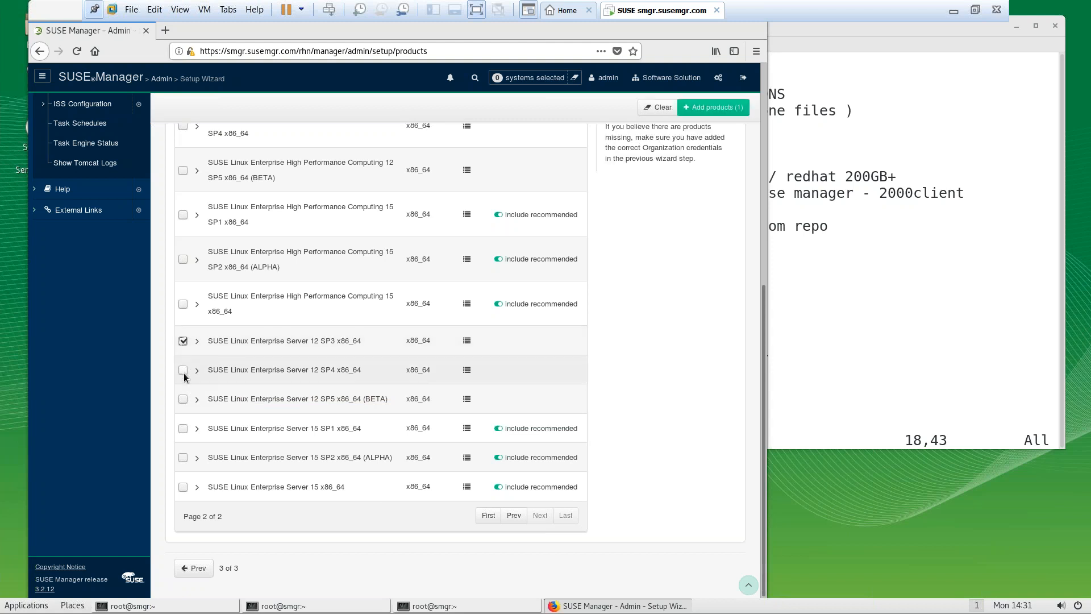
pyautogui.click(182, 369)
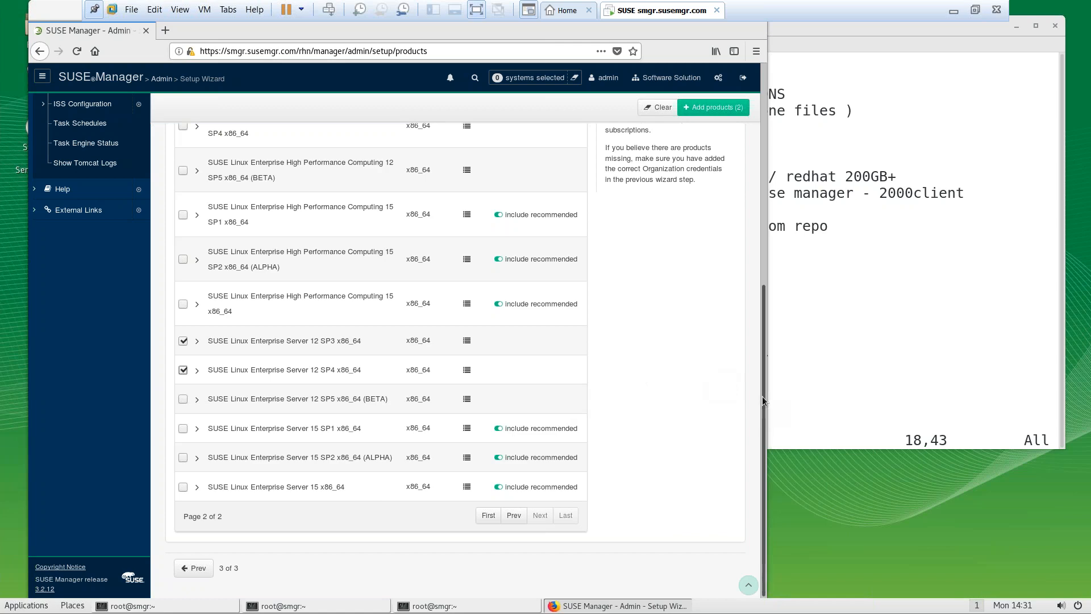
pyautogui.moveTo(764, 397); pyautogui.dragTo(753, 183)
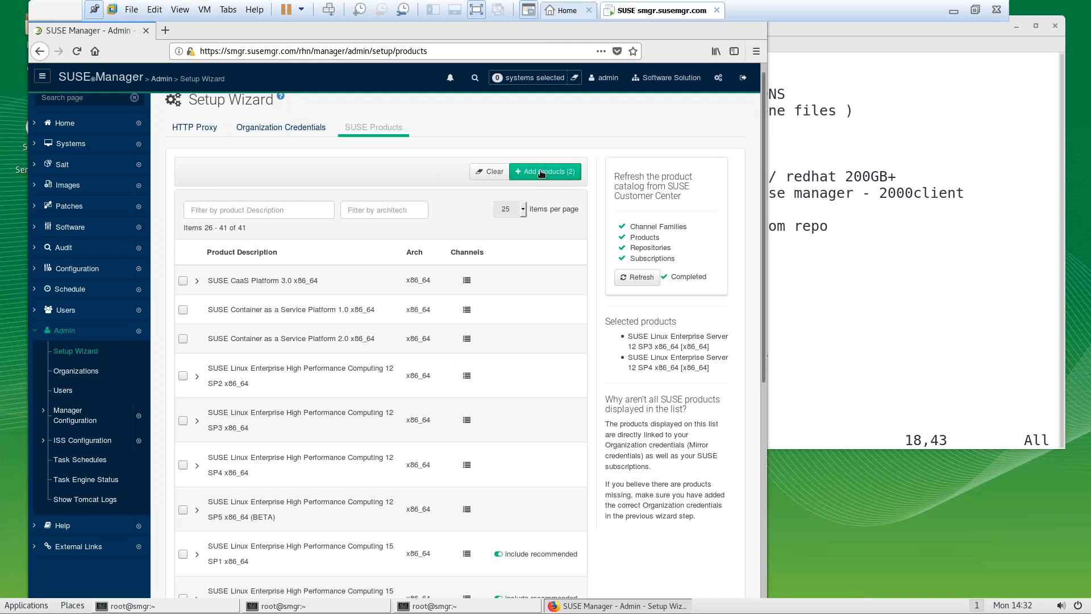
pyautogui.moveTo(762, 175)
pyautogui.mouseDown()
pyautogui.moveTo(748, 399)
pyautogui.moveTo(749, 173)
pyautogui.mouseUp()
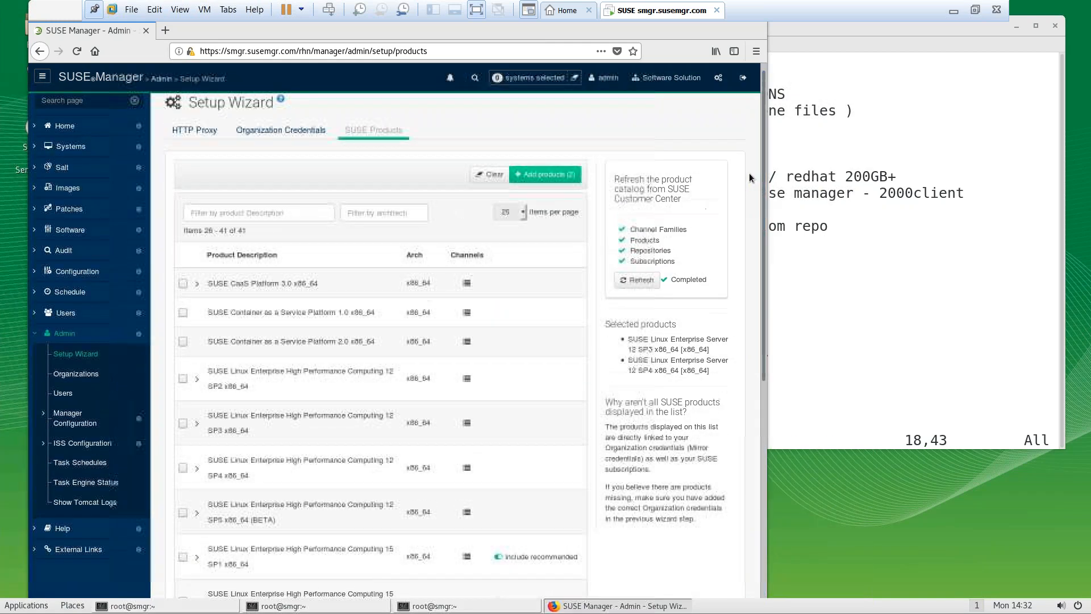
# Add the two selected SLES 12 products and scroll down to their 0% sync progress bars
pyautogui.click(575, 175)
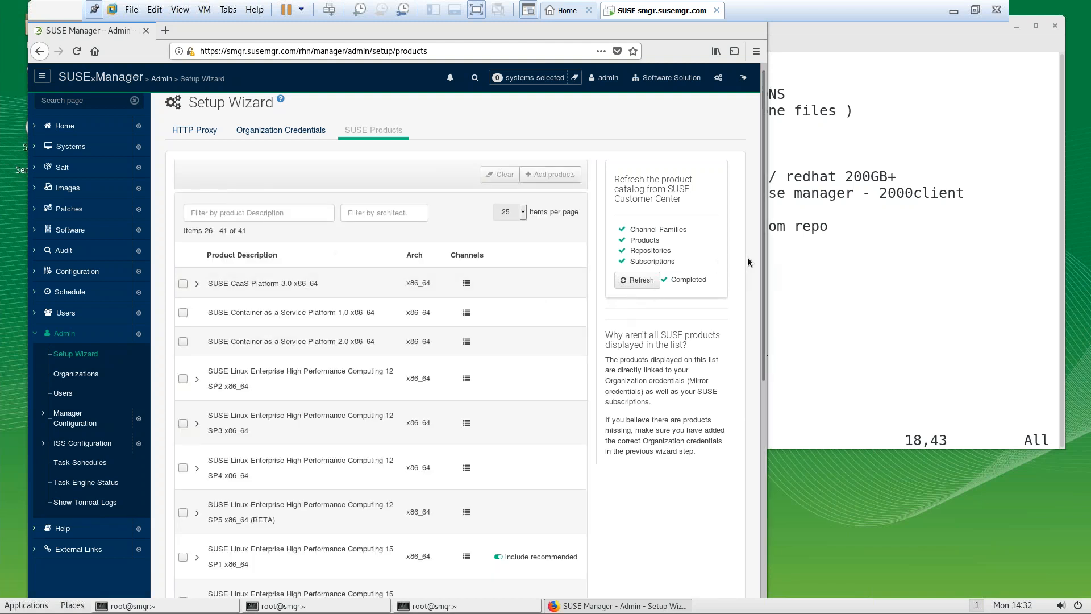
pyautogui.moveTo(767, 365); pyautogui.dragTo(735, 568)
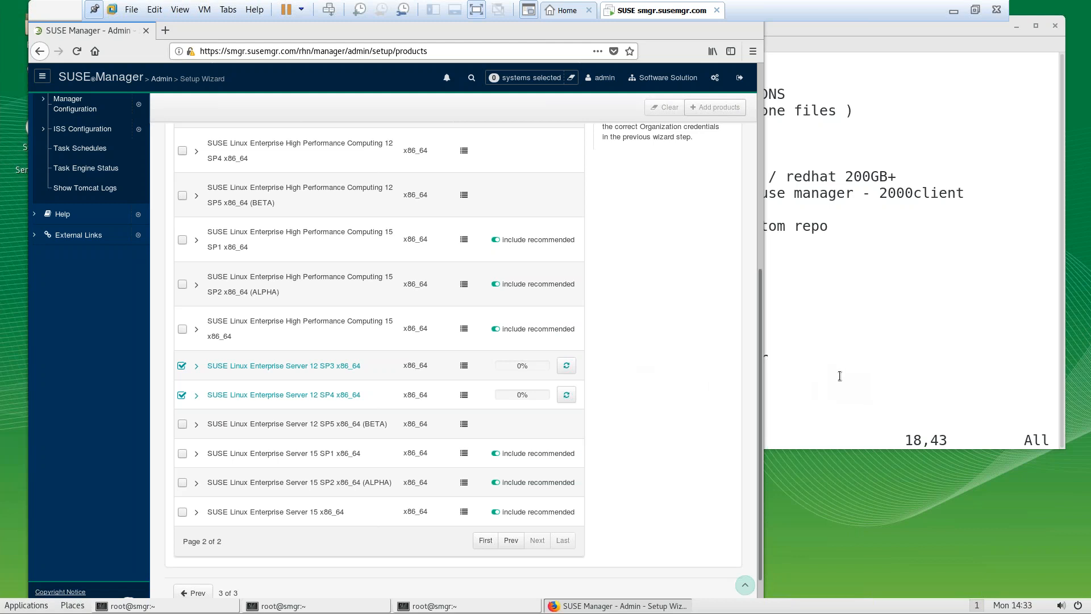
# Bring the root@smgr vim notes terminal forward and take VMware out of full screen
pyautogui.click(927, 298)
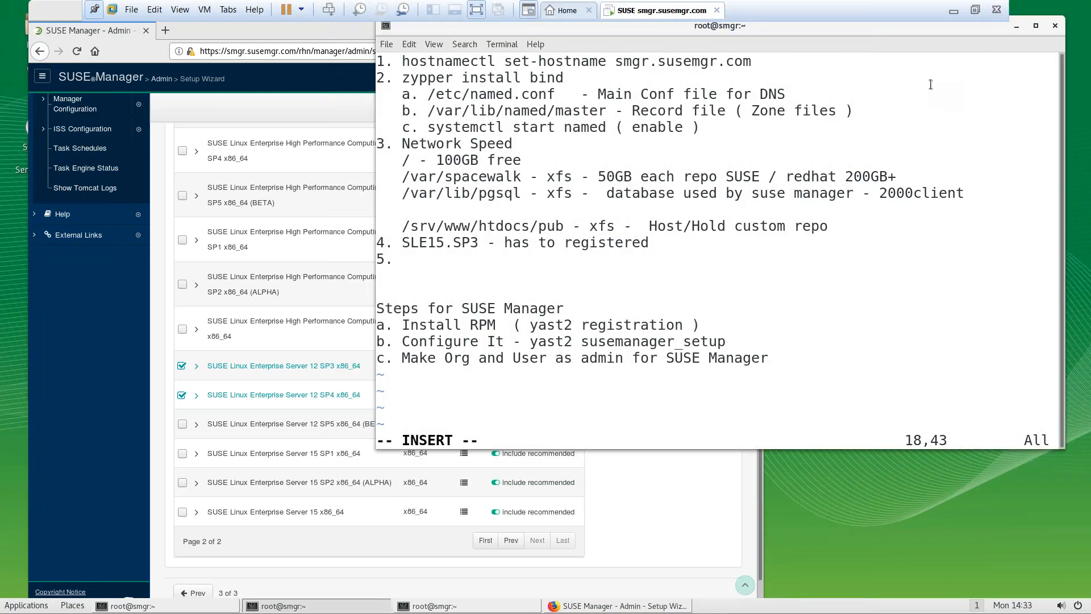
pyautogui.click(975, 11)
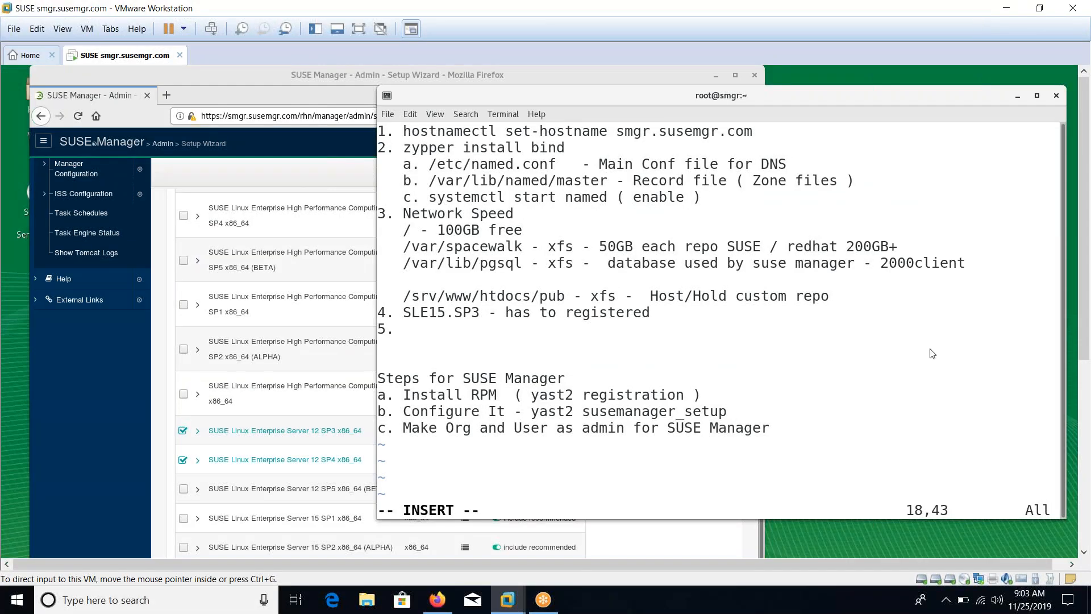